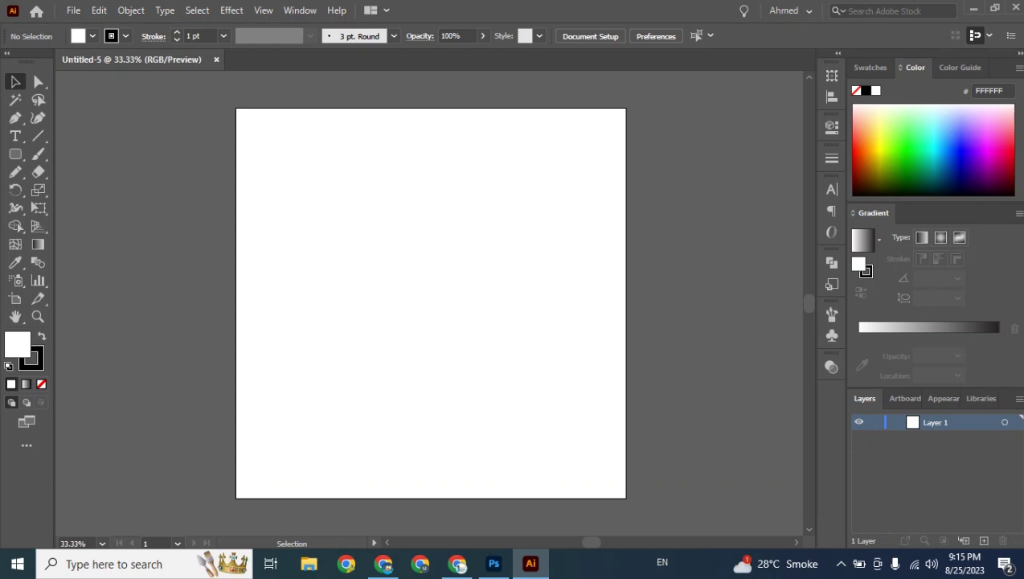
- Draw a circle left of the artboard's centre with the Ellipse tool, with no stroke and a teal 00A9B0 fill
right_click(15, 154)
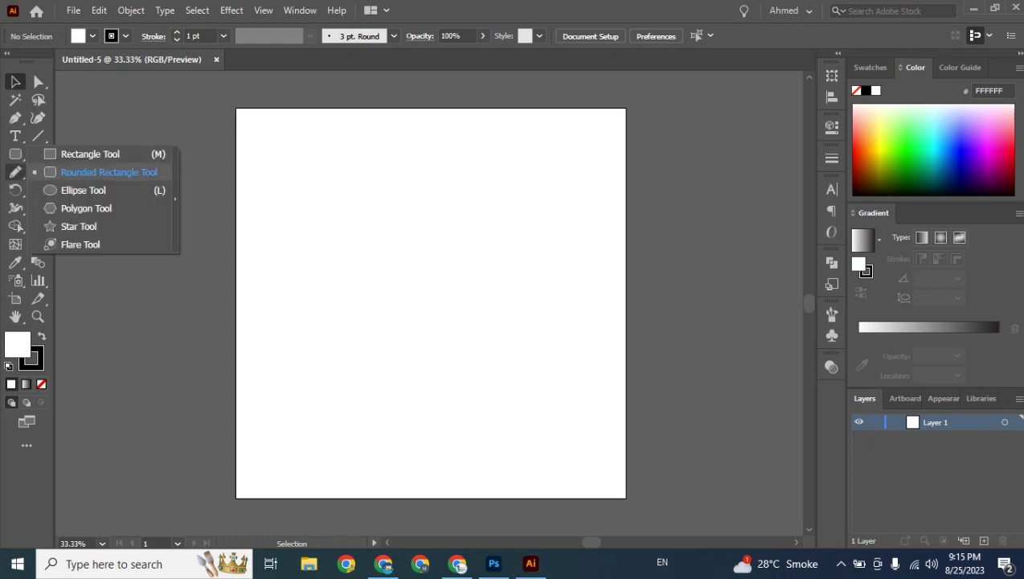
drag(108, 172, 88, 190)
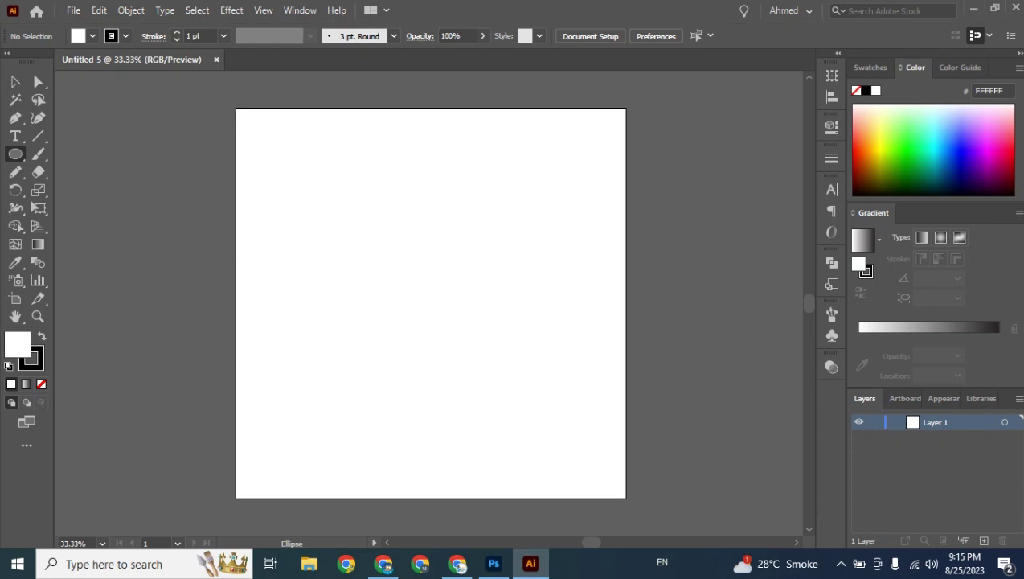
drag(291, 212, 454, 375)
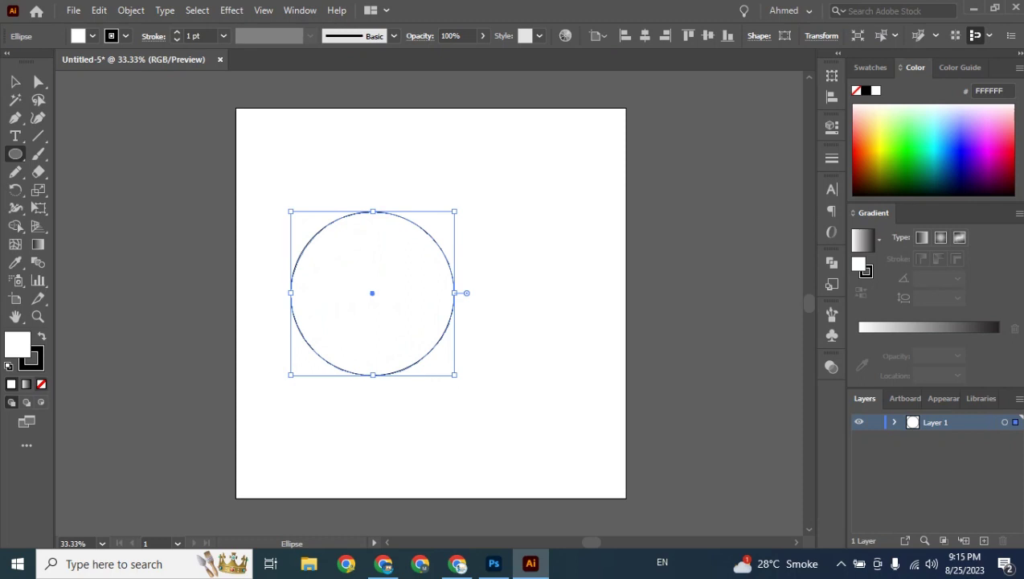
click(38, 364)
click(41, 385)
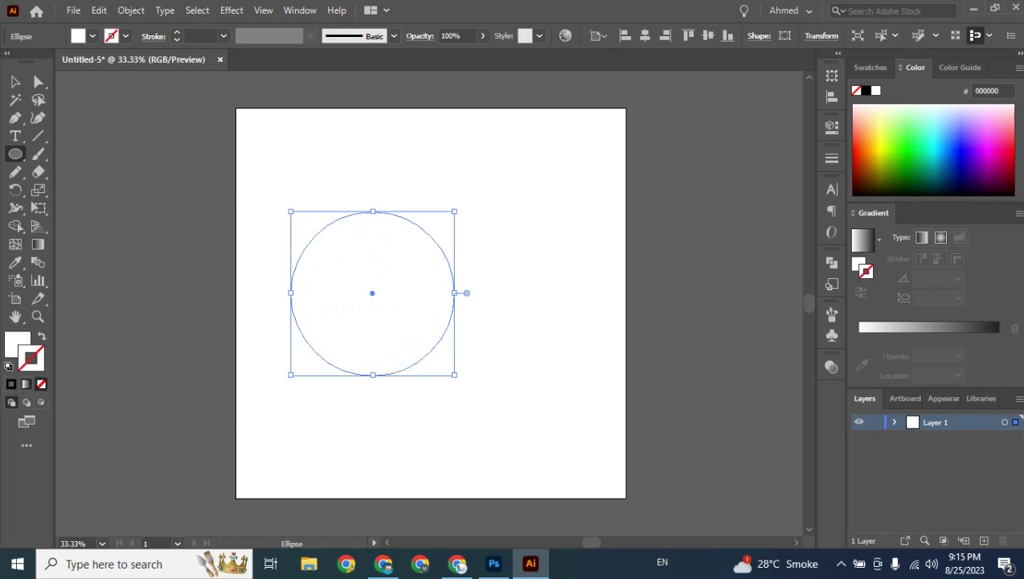
key(x)
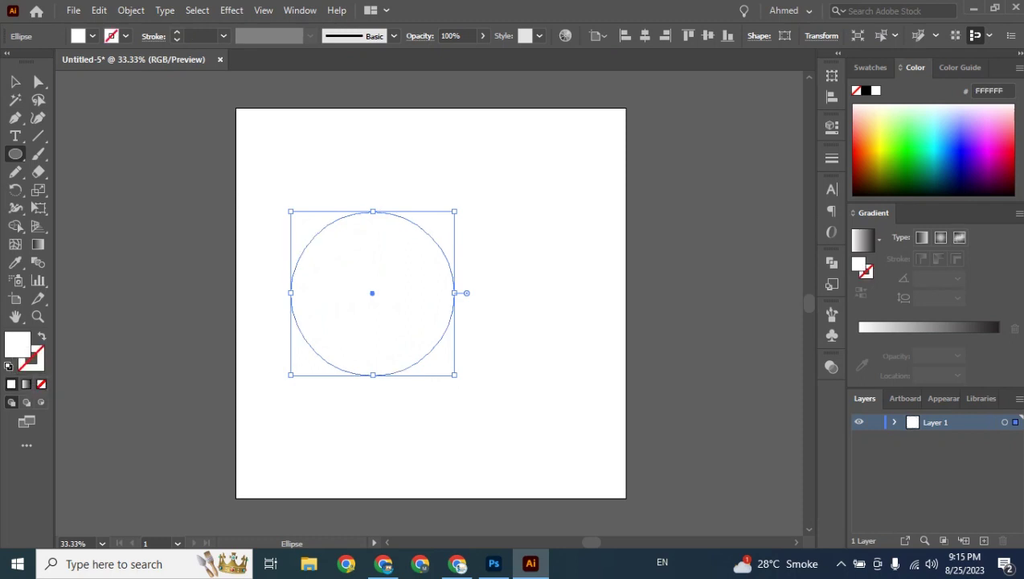
click(934, 164)
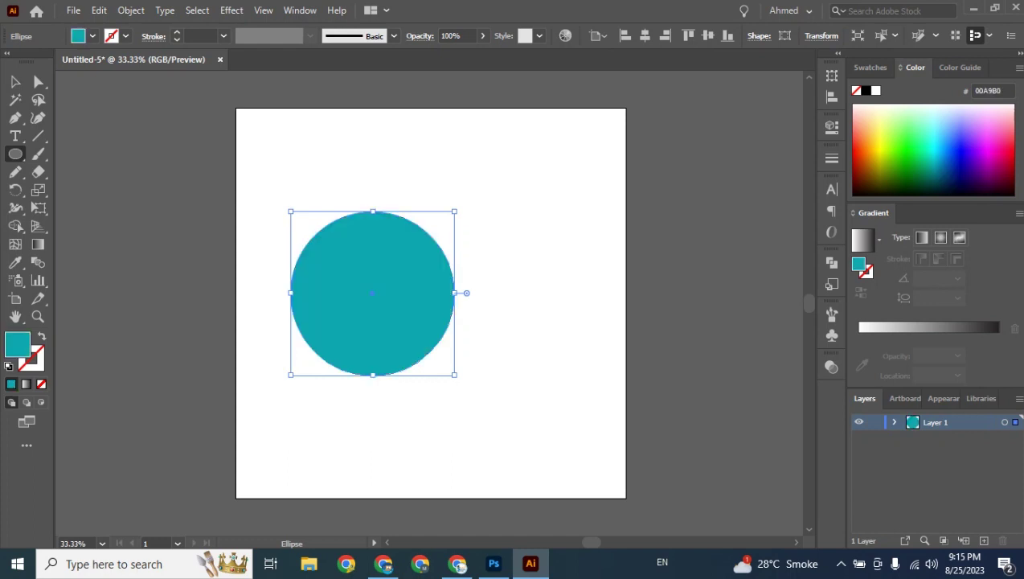
- Move the teal circle into the upper-left part of the artboard and place a duplicate level with it on its right
click(16, 82)
click(215, 170)
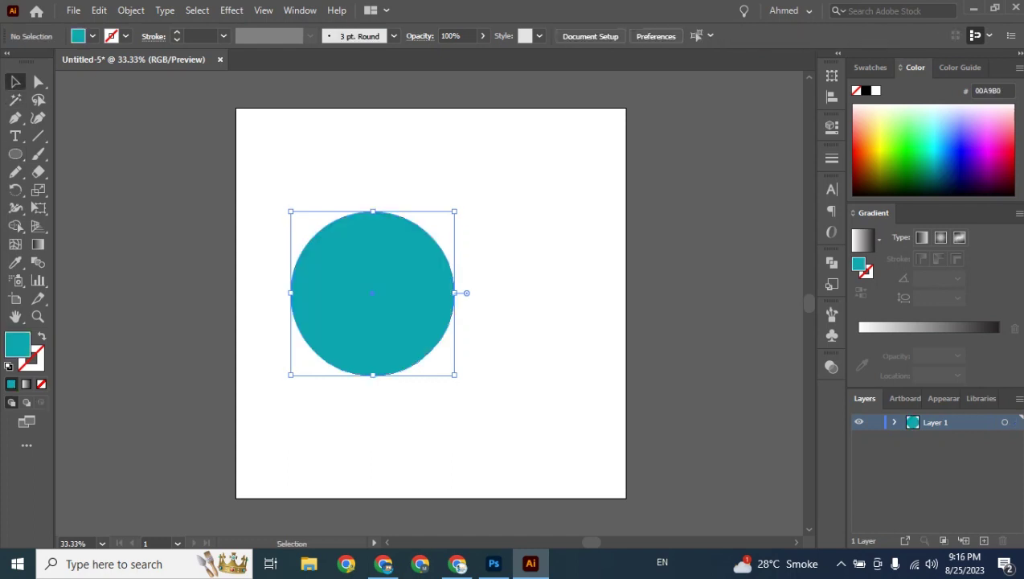
drag(408, 271, 469, 278)
key(ctrl+shift+a)
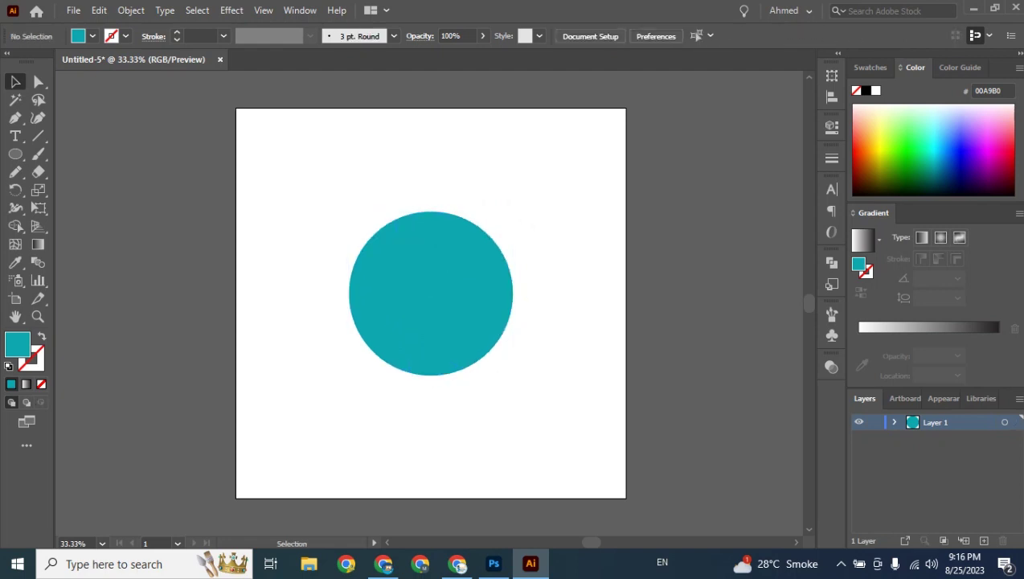
drag(491, 287, 418, 260)
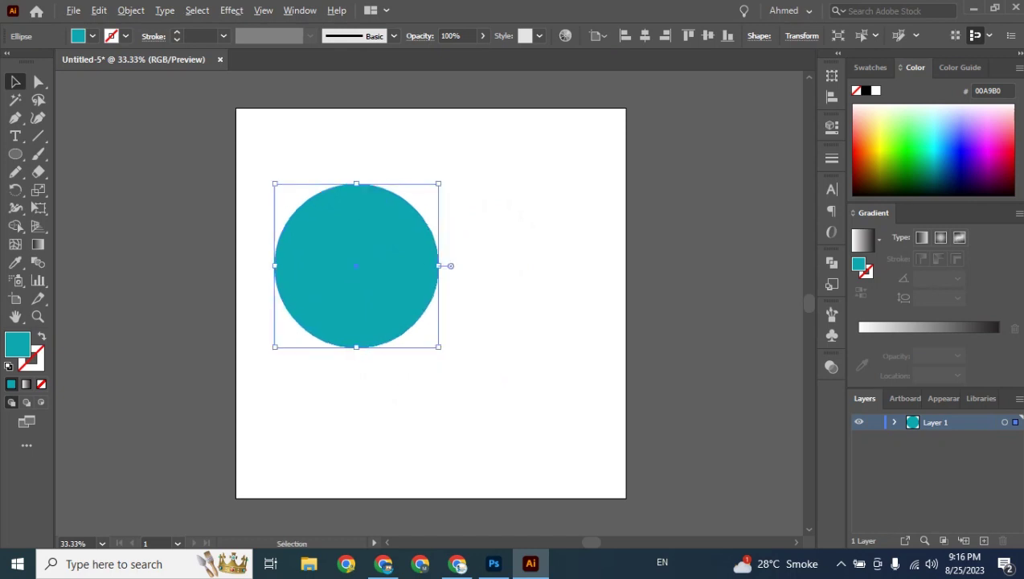
drag(356, 265, 531, 265)
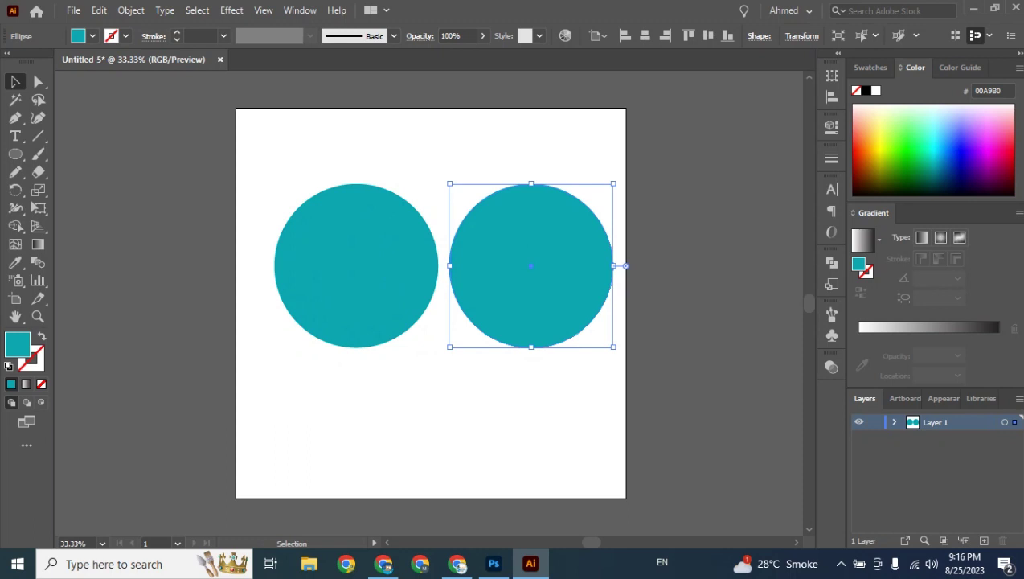
- Fill the duplicate circle with a radial gradient from a white centre to a pure black edge, and deselect it
click(860, 265)
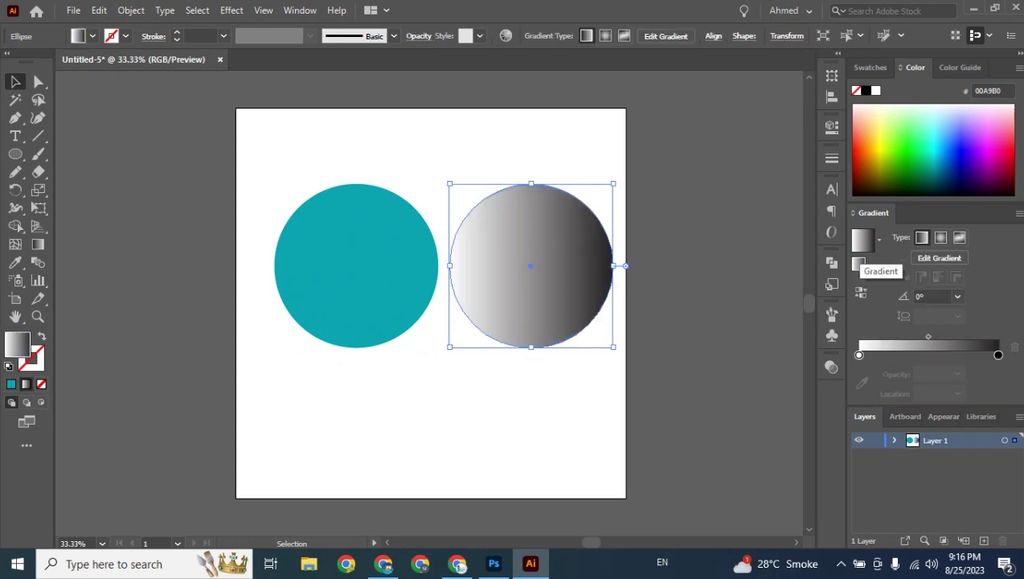
click(940, 237)
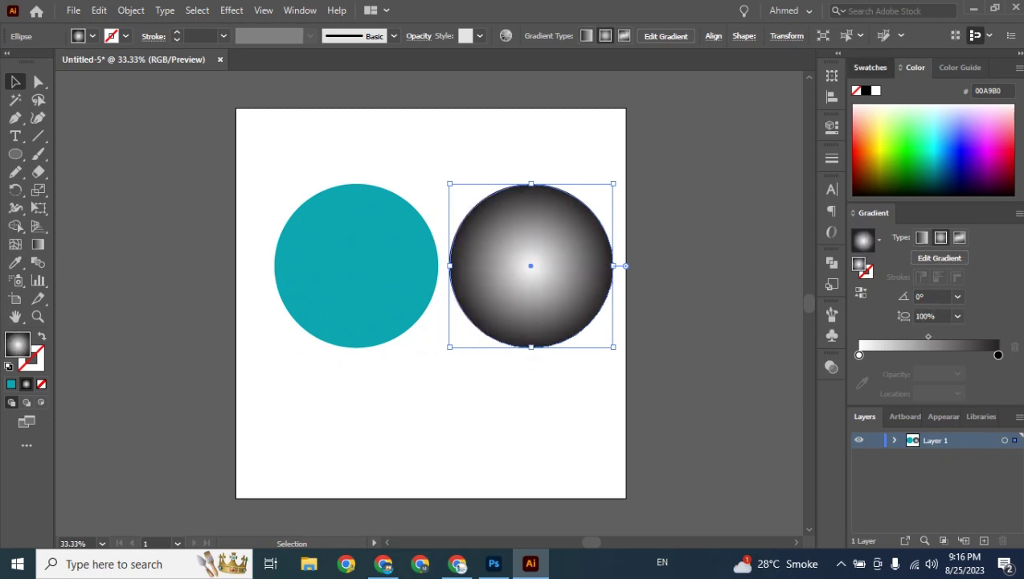
click(870, 68)
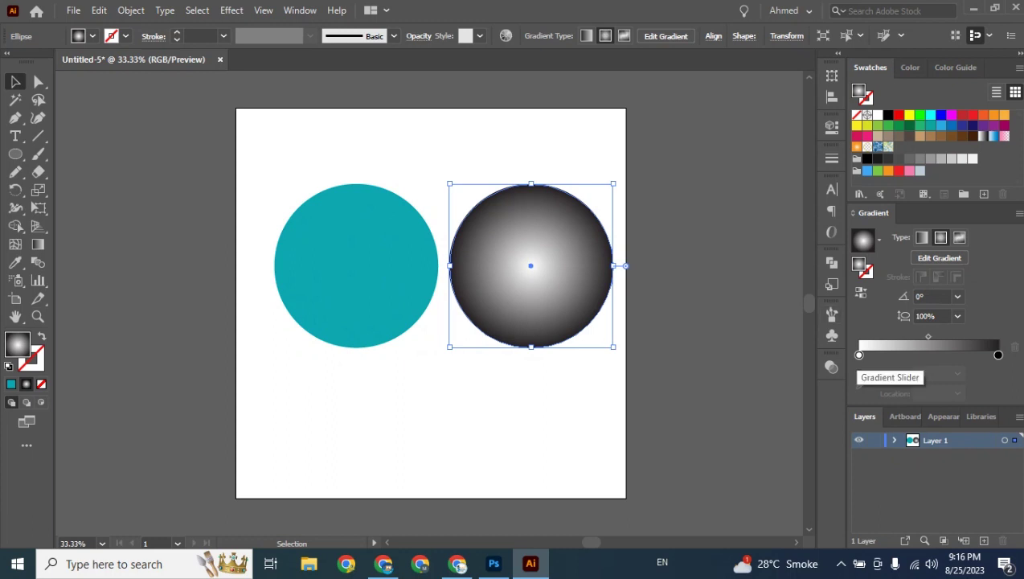
click(859, 355)
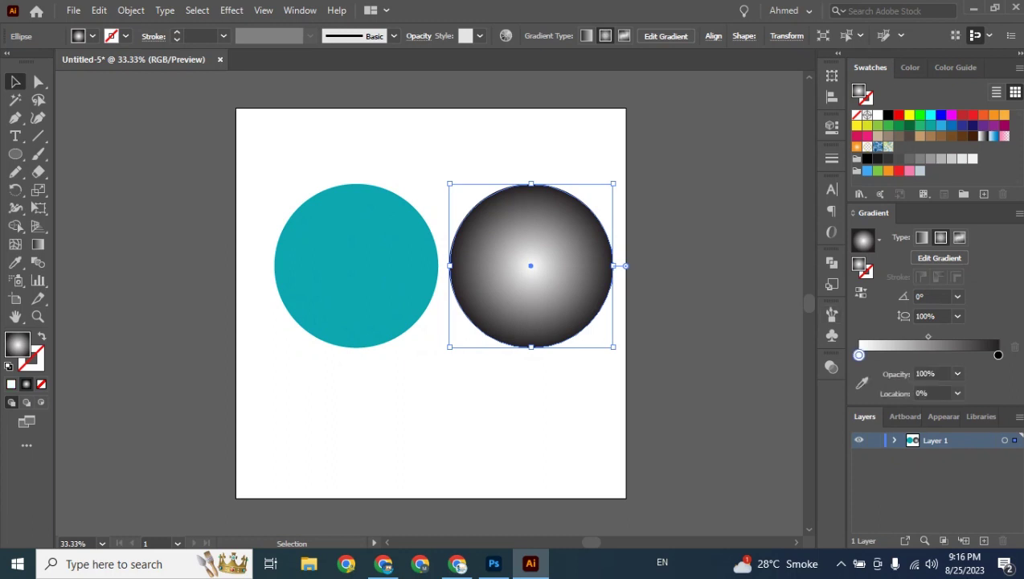
click(878, 116)
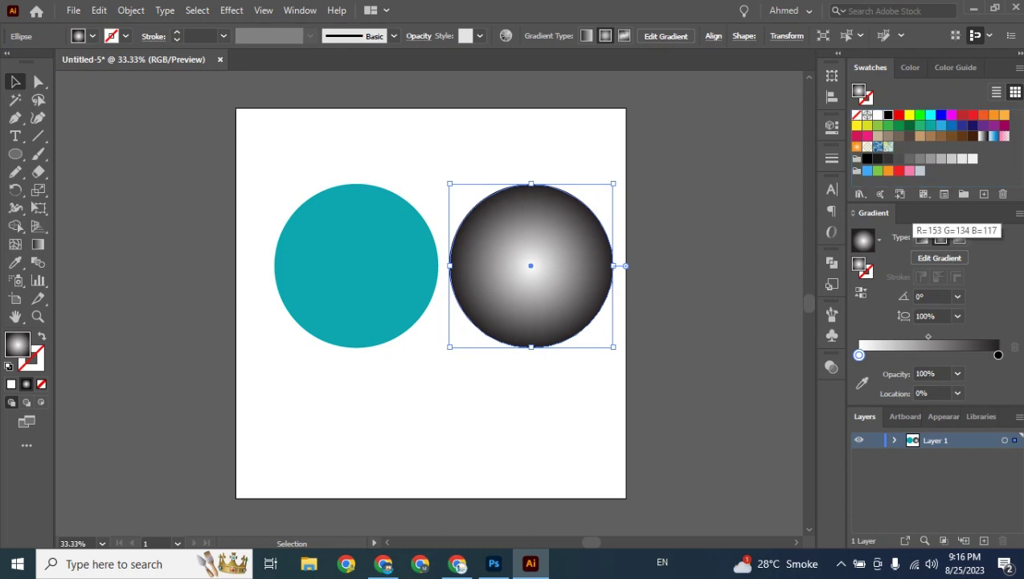
click(998, 355)
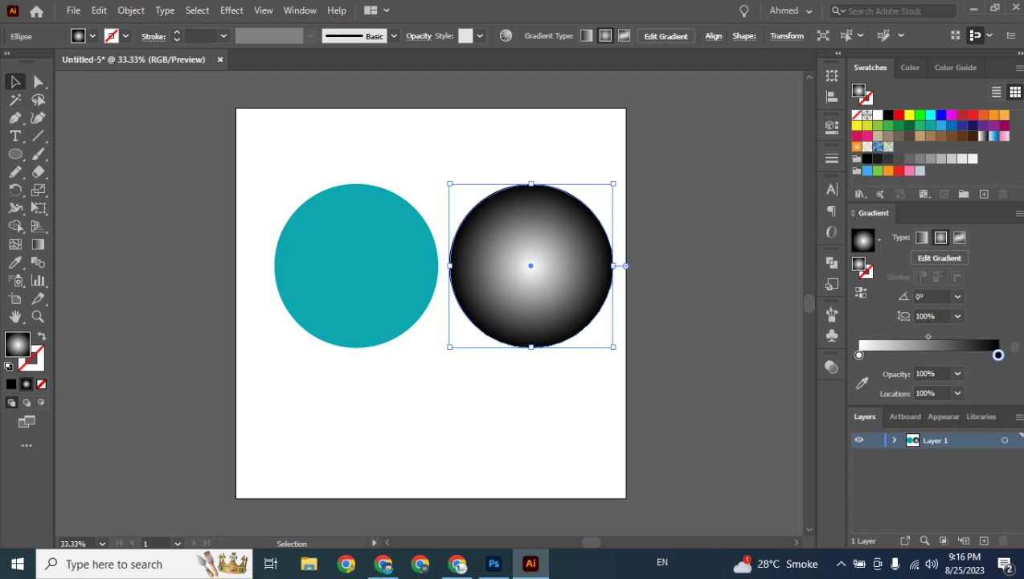
key(ctrl+shift+a)
mouse_move(457, 563)
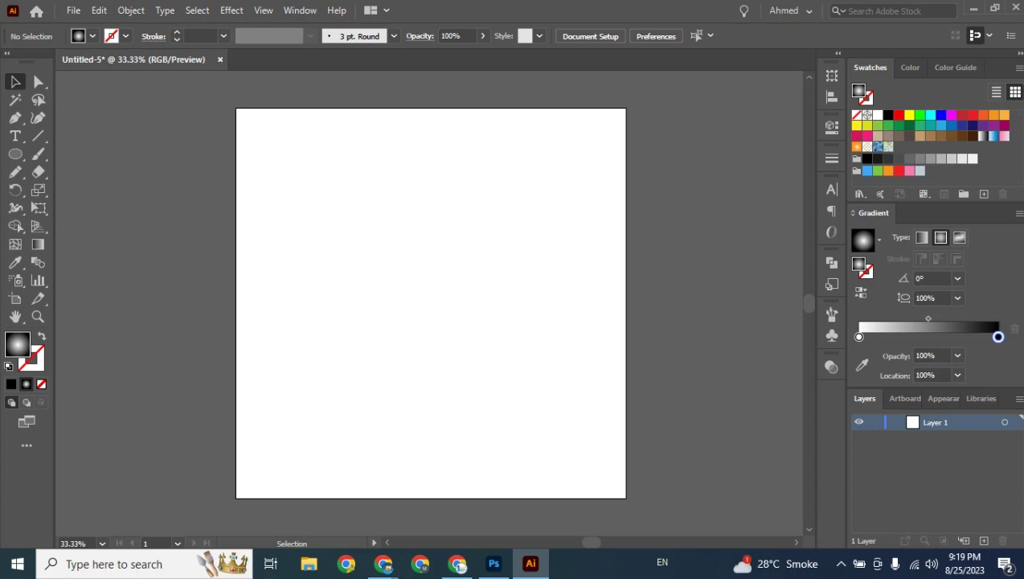
- Draw a new circle left of the artboard's centre and give it a solid light blue swatch fill
click(16, 154)
drag(297, 205, 427, 365)
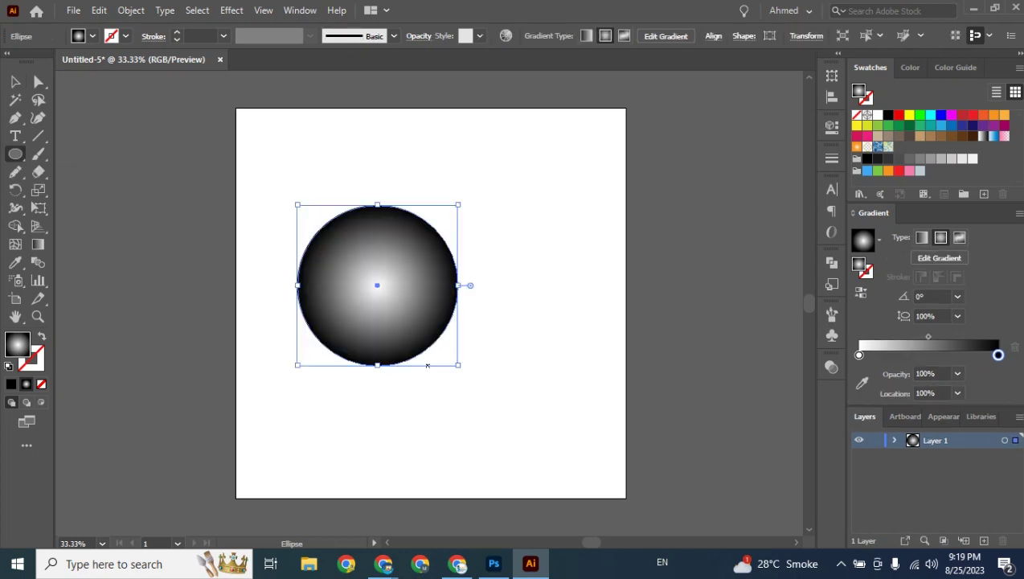
click(12, 384)
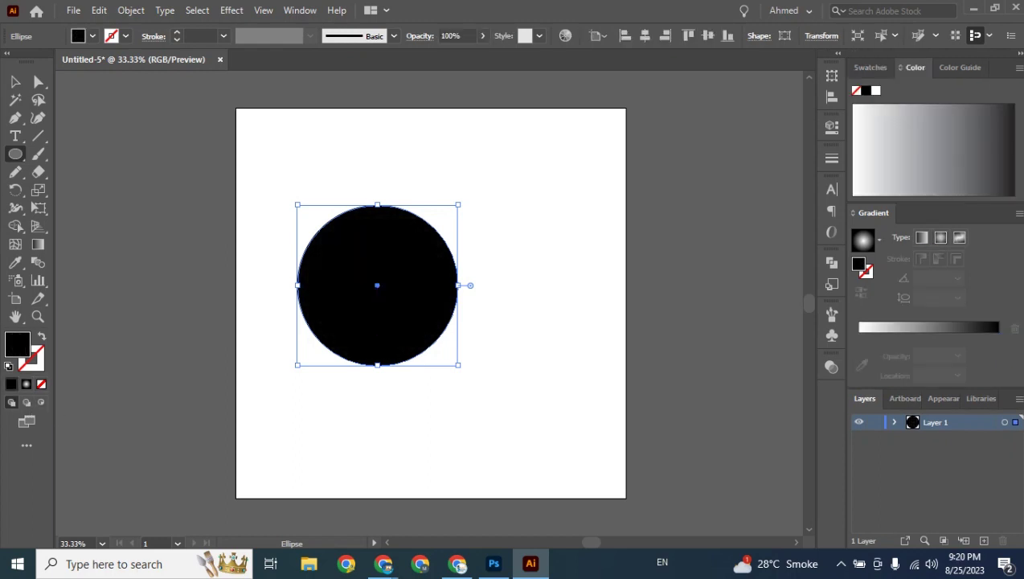
click(871, 67)
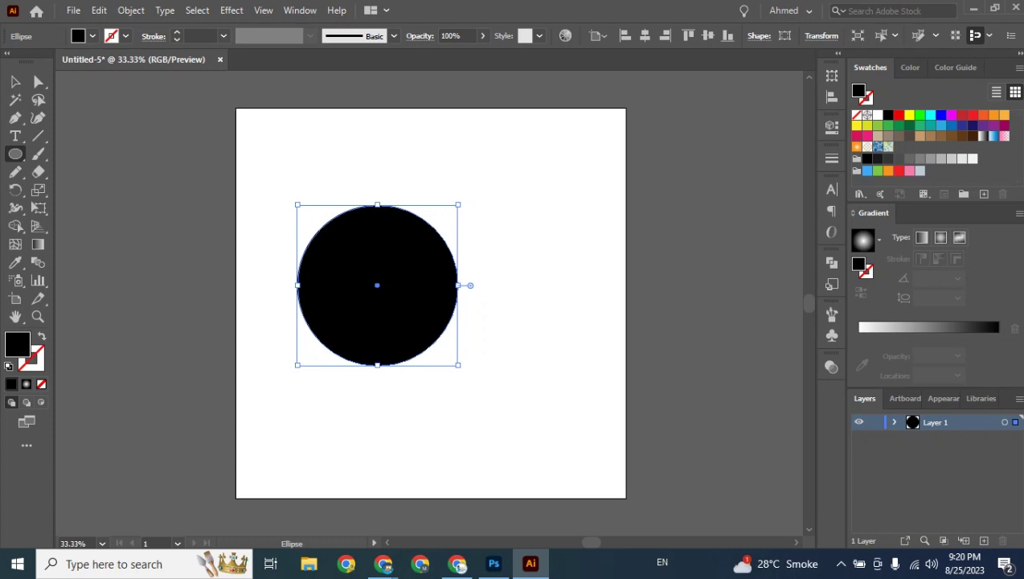
click(941, 125)
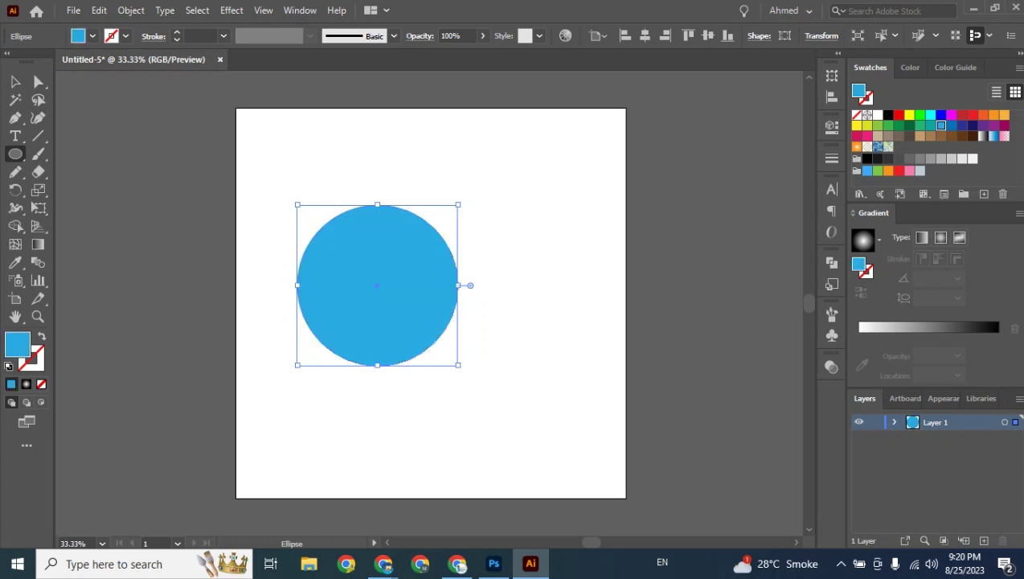
key(v)
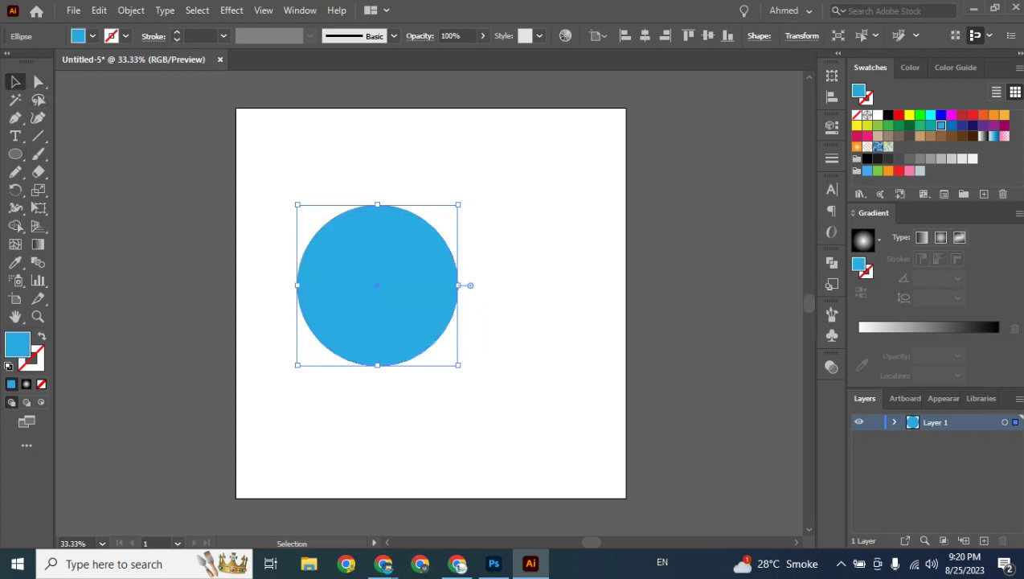
key(ctrl+shift+a)
- Shift the blue circle slightly up and left, and place a duplicate level with it on its right
drag(402, 257, 384, 252)
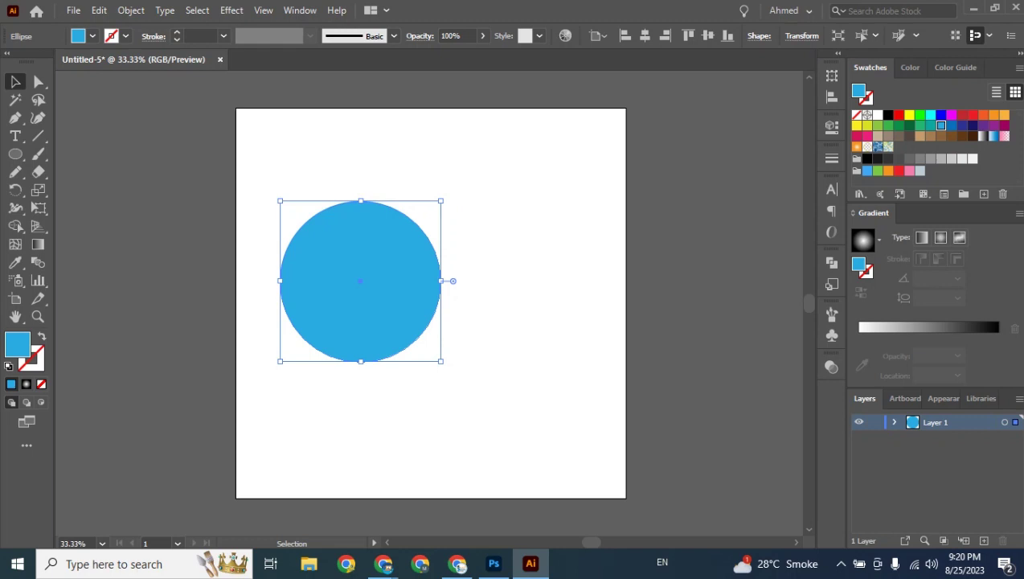
click(99, 9)
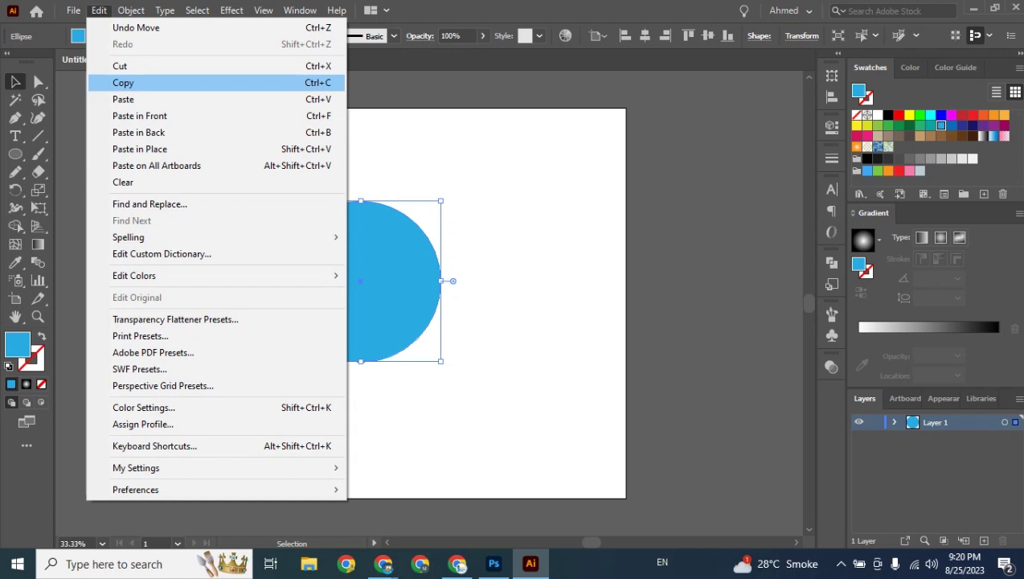
click(123, 82)
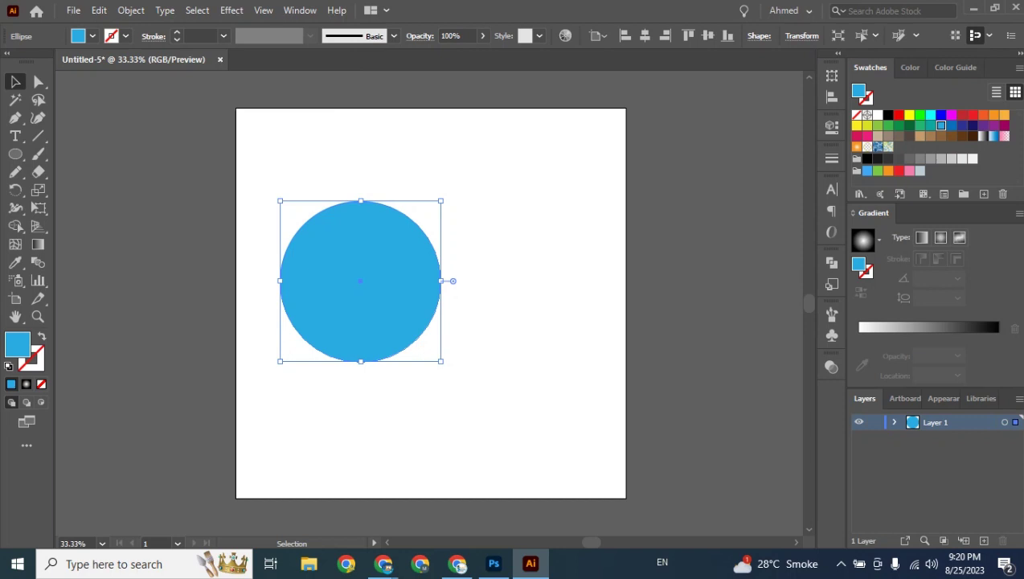
drag(418, 243, 582, 243)
click(554, 170)
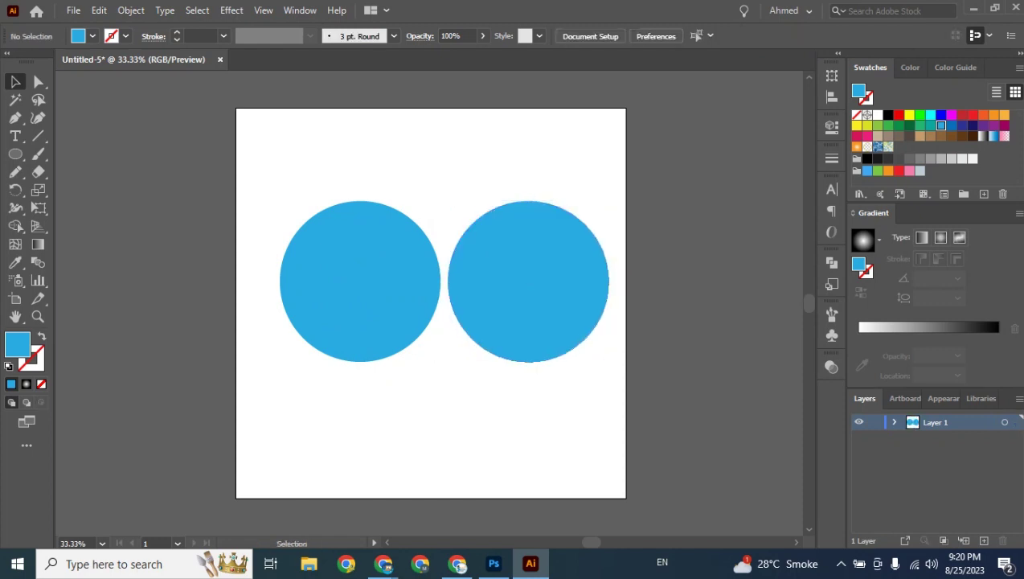
- Apply the White, Black gradient preset to the right-hand circle and change its type to radial
click(378, 257)
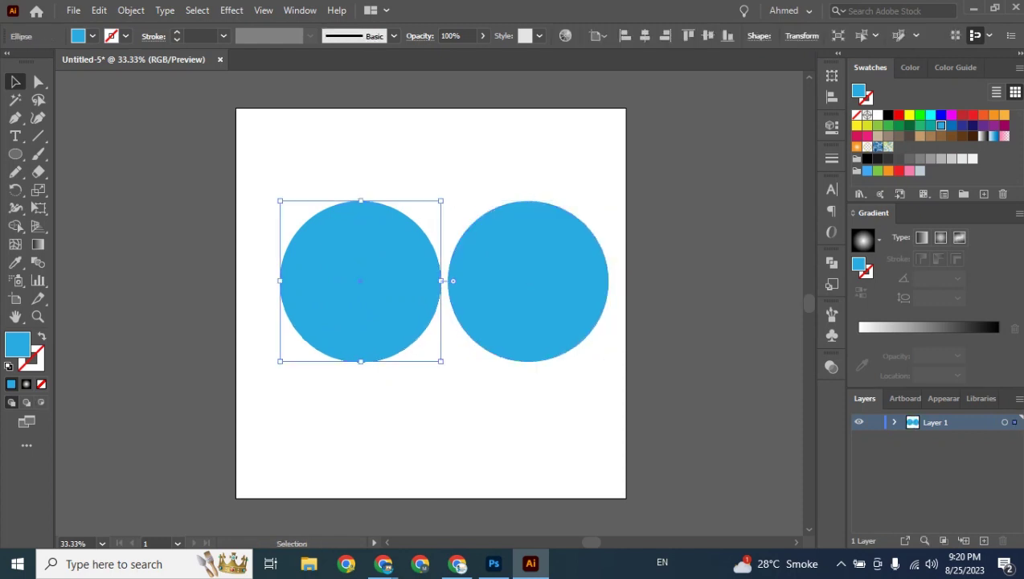
click(523, 274)
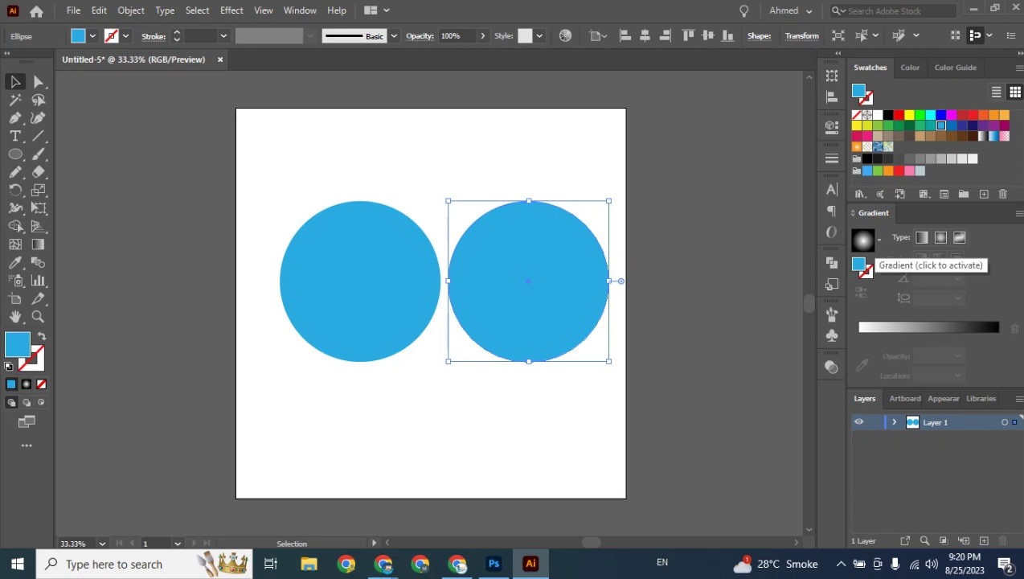
click(878, 240)
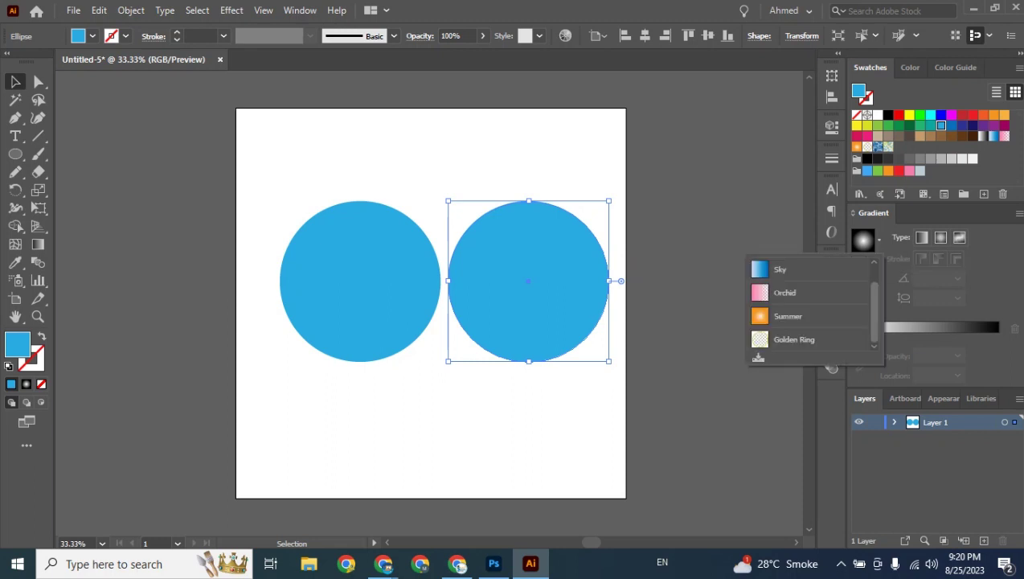
scroll(808, 305, up, 1)
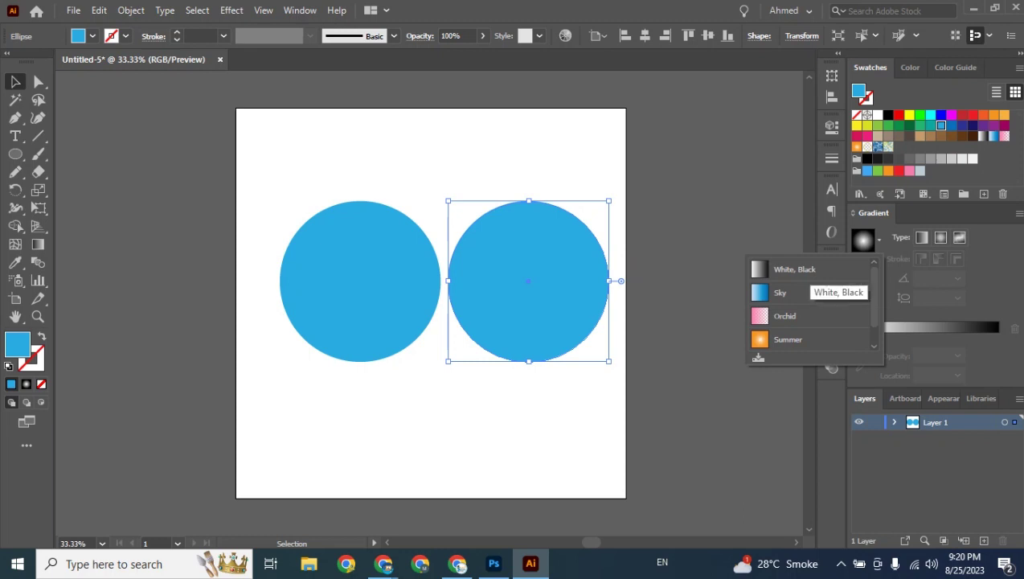
click(804, 273)
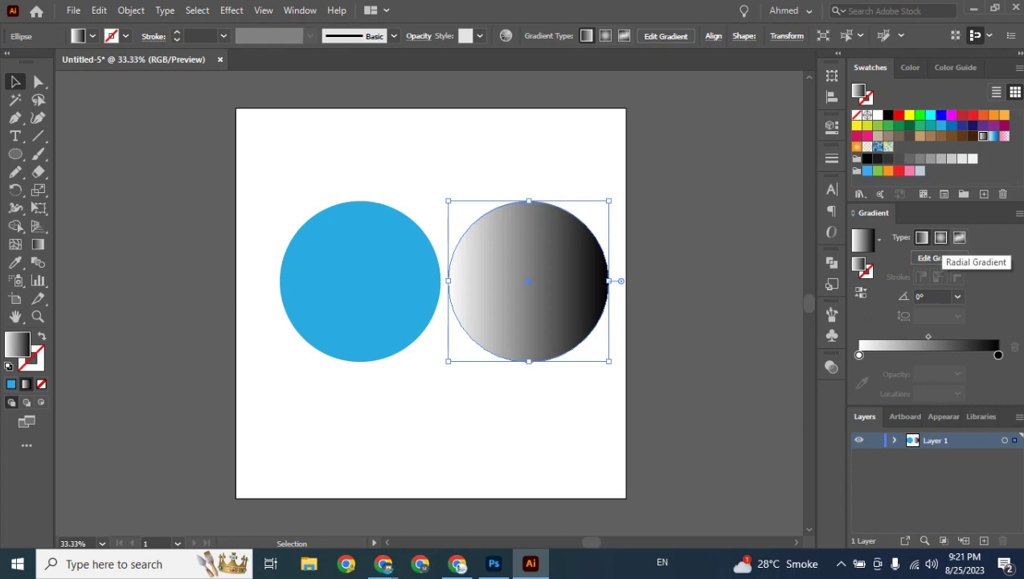
click(941, 237)
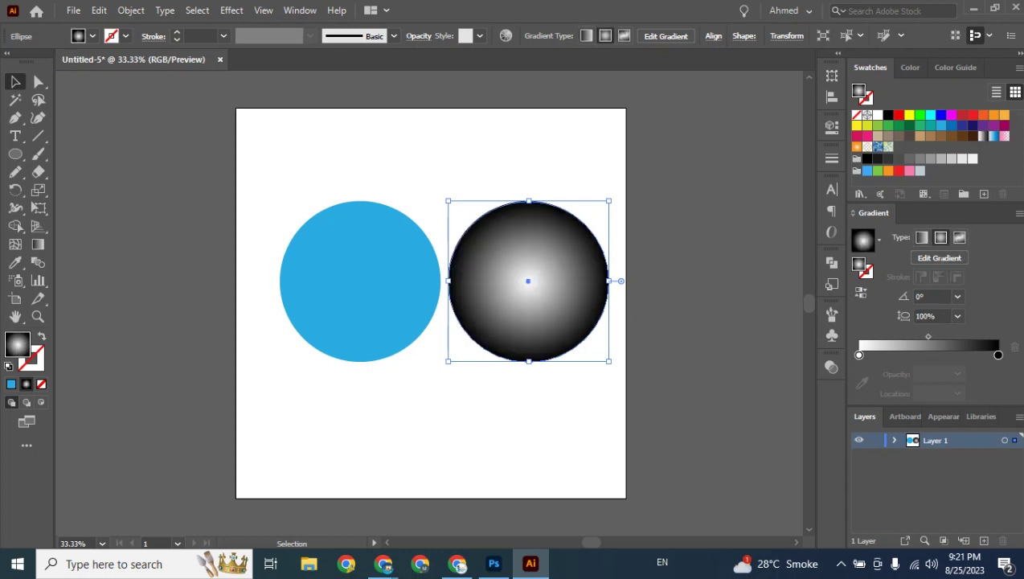
- Move the gradient circle over the blue circle, vertically aligned with it and leaving a thin blue crescent on the left
click(515, 418)
click(531, 322)
drag(592, 280, 532, 287)
click(581, 206)
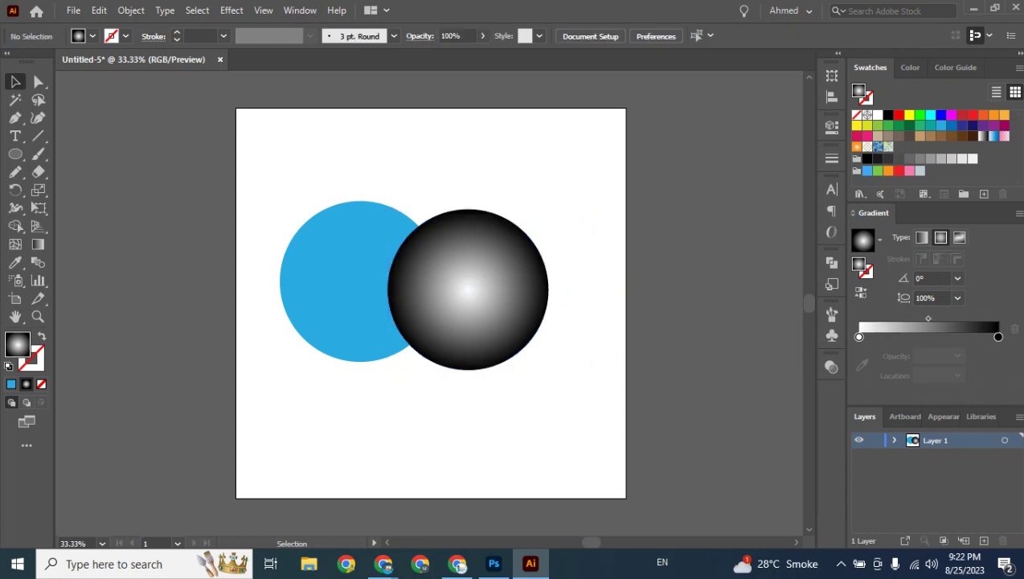
drag(465, 230, 390, 230)
drag(392, 290, 371, 280)
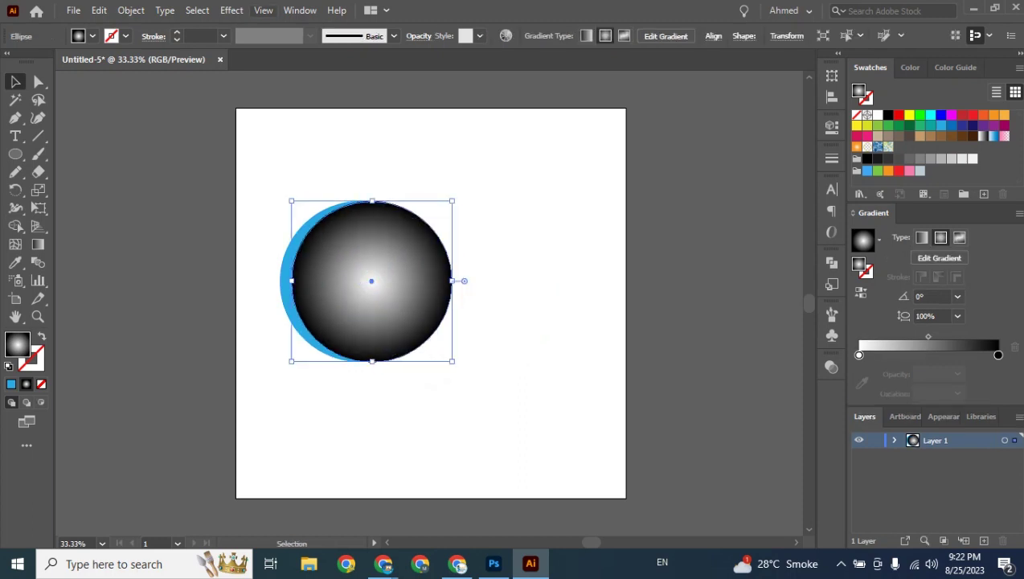
- Check the Smart Guides option and shift the gradient circle slightly right, keeping it level with the blue circle
click(263, 11)
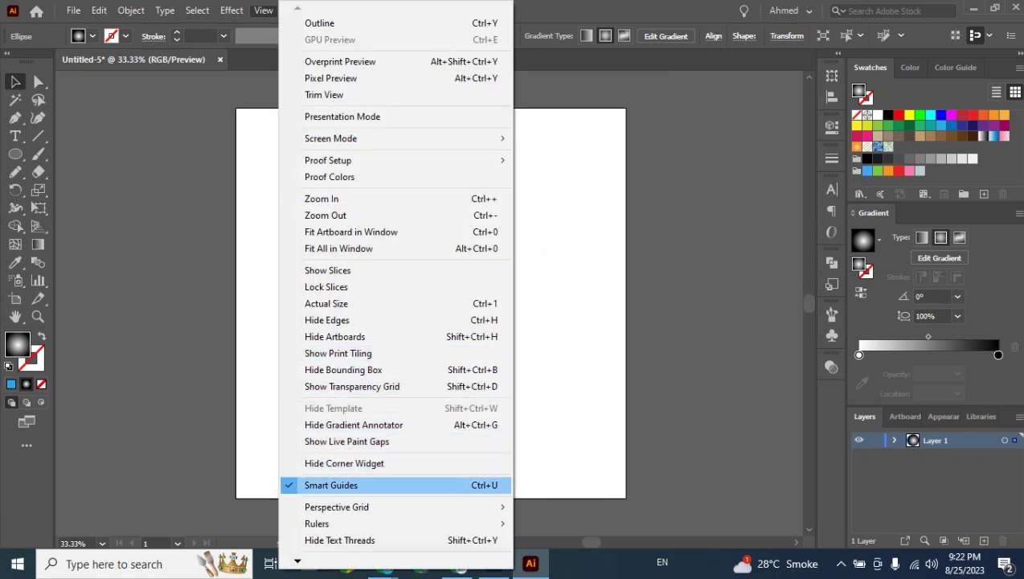
key(Return)
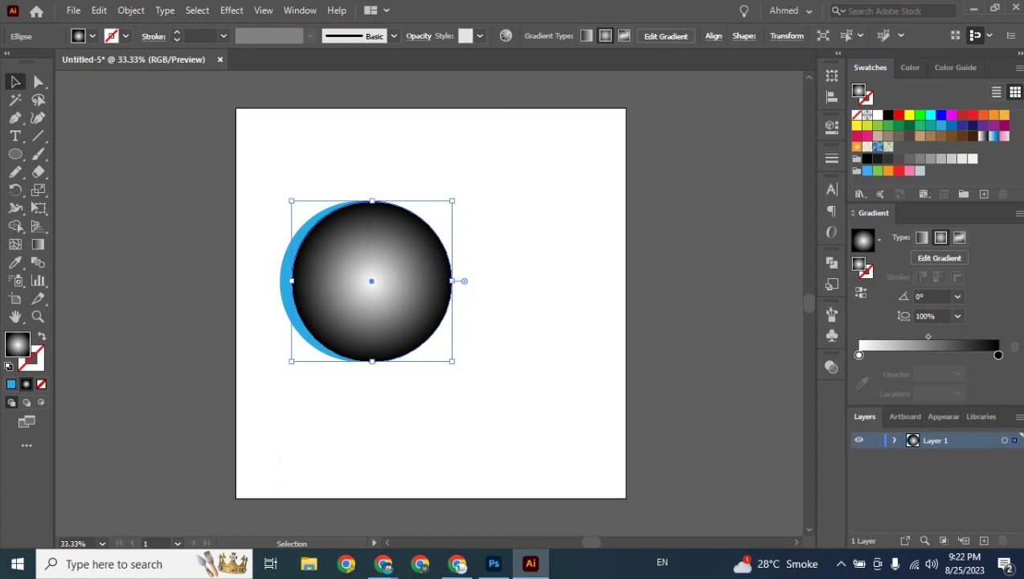
drag(449, 249, 471, 249)
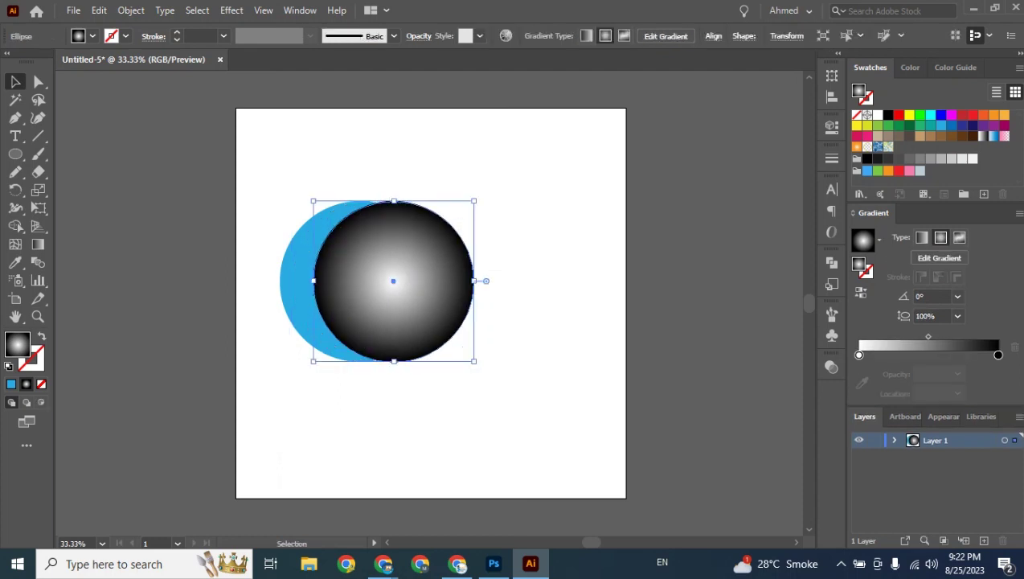
- Align the blue and gradient circles to each other by their horizontal centres
drag(307, 174, 371, 235)
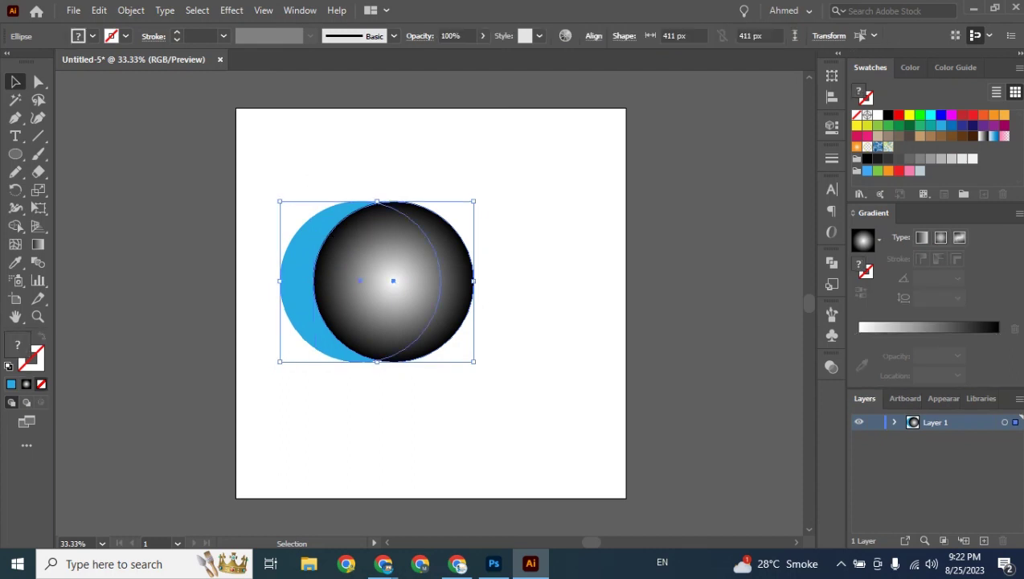
click(330, 174)
drag(329, 175, 392, 237)
click(832, 95)
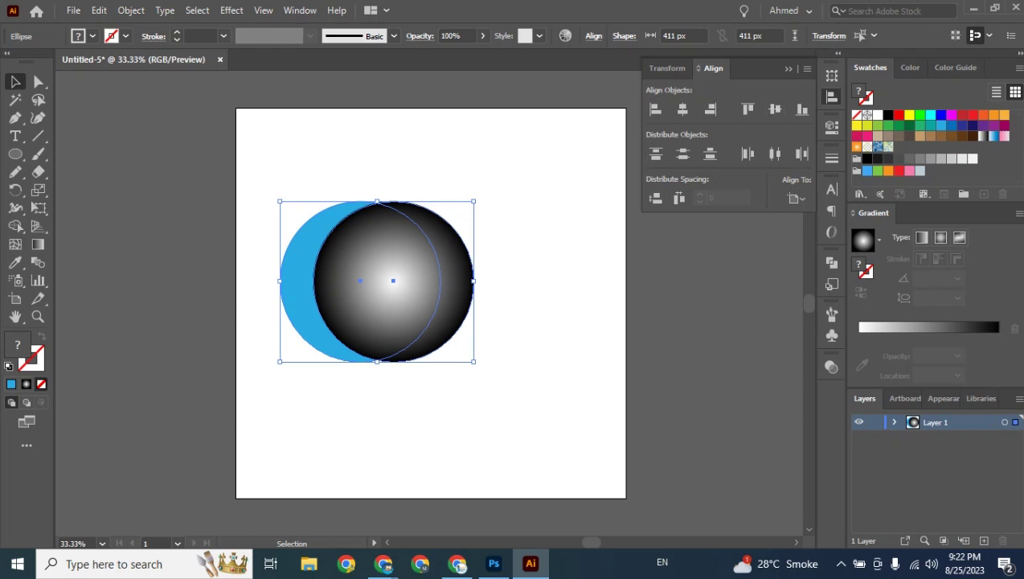
click(682, 109)
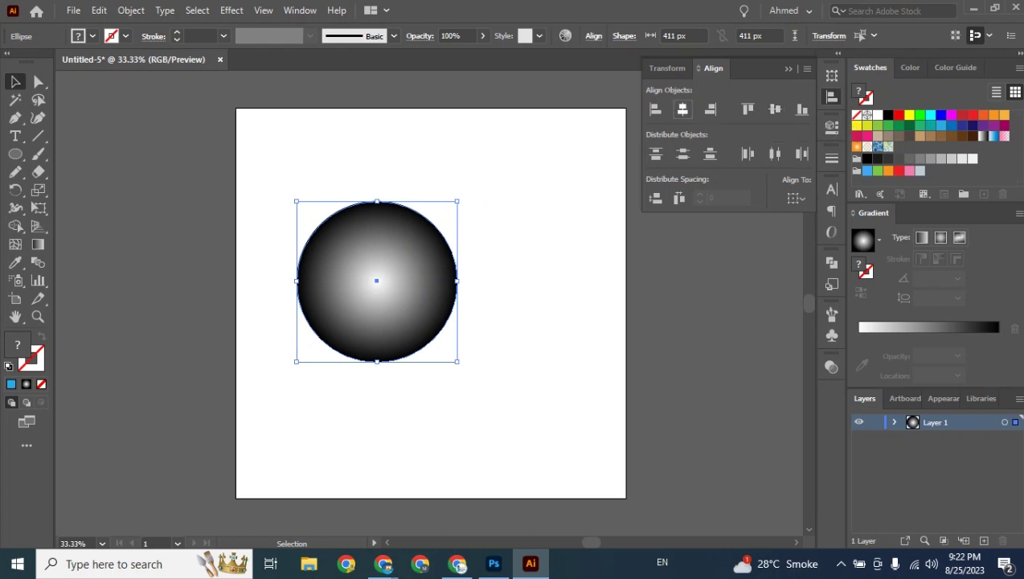
click(508, 226)
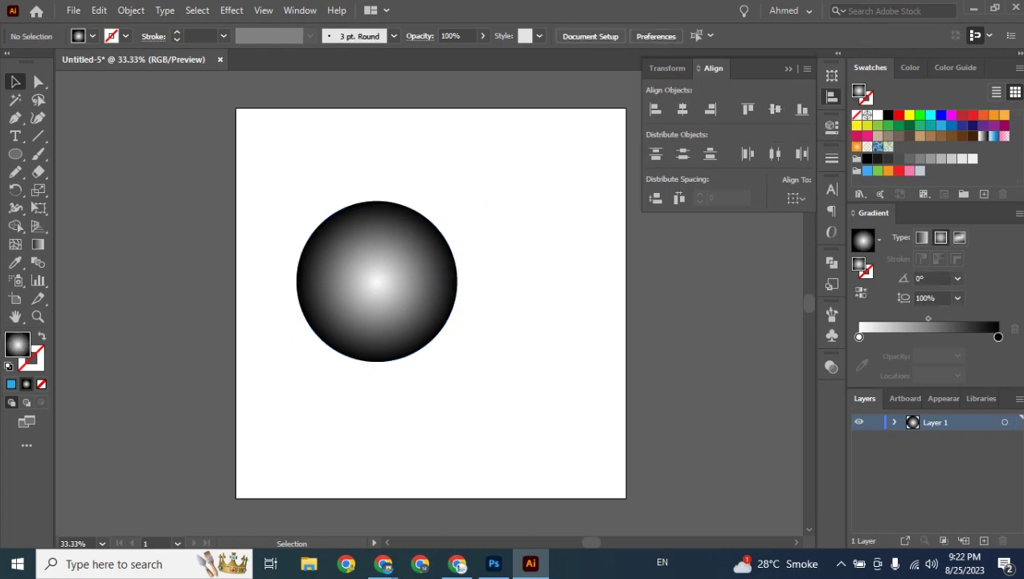
- Move both circles together slightly right towards the artboard's centre and align their vertical centres
drag(483, 213, 339, 386)
drag(408, 337, 452, 338)
click(534, 238)
drag(536, 239, 445, 380)
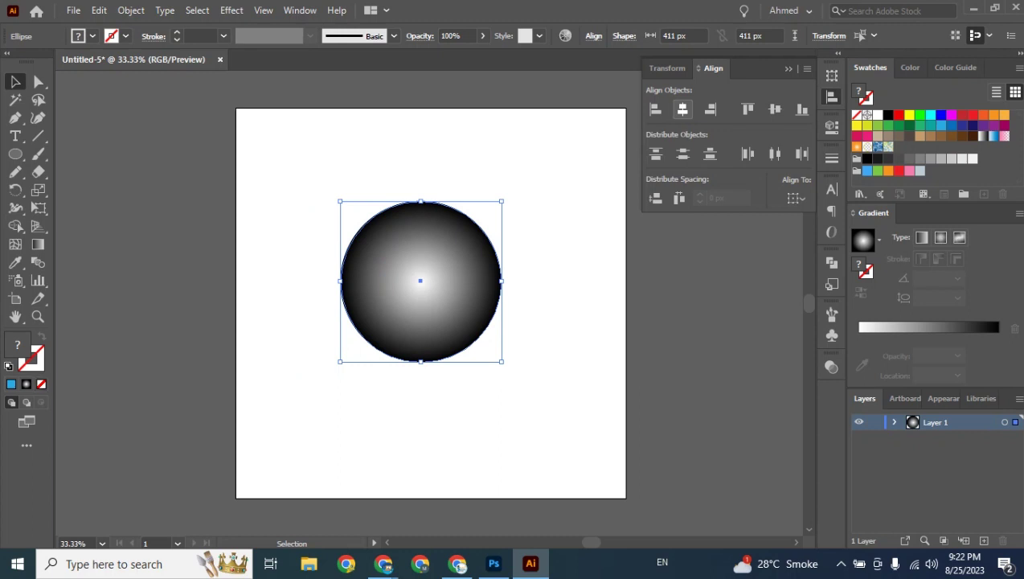
click(775, 110)
click(558, 221)
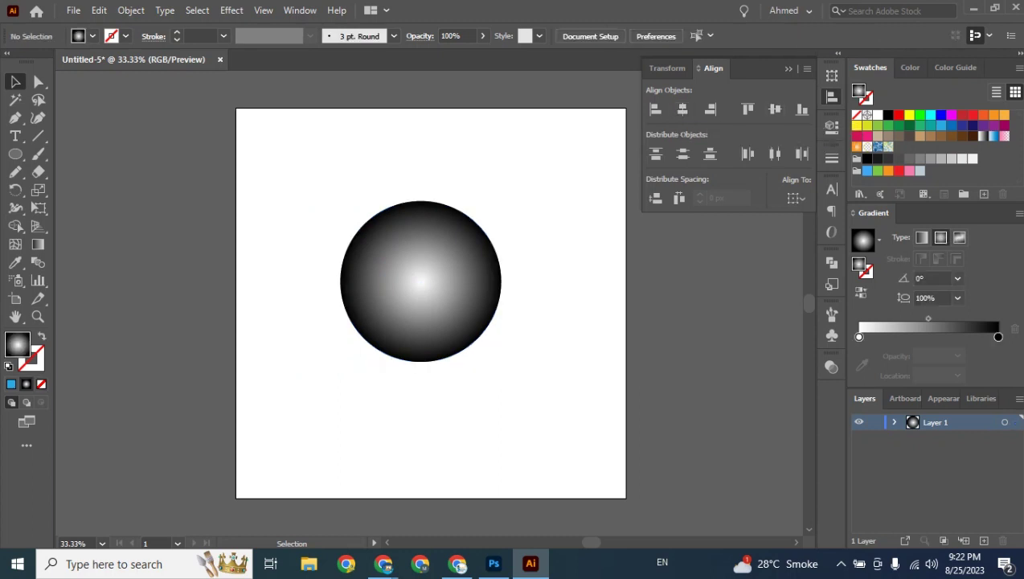
- Put away the alignment options and display the Transparency settings
key(ctrl+a)
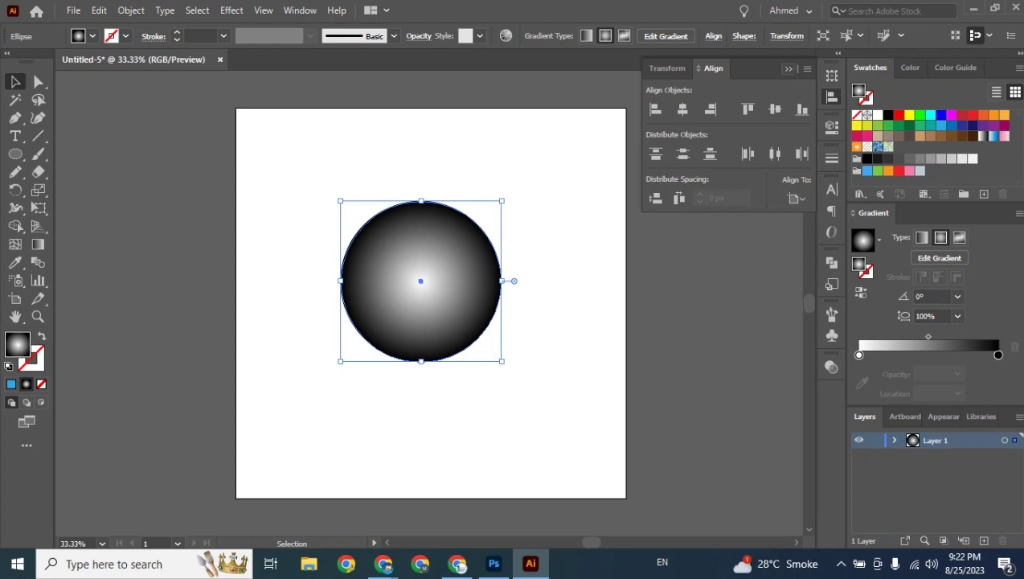
click(788, 69)
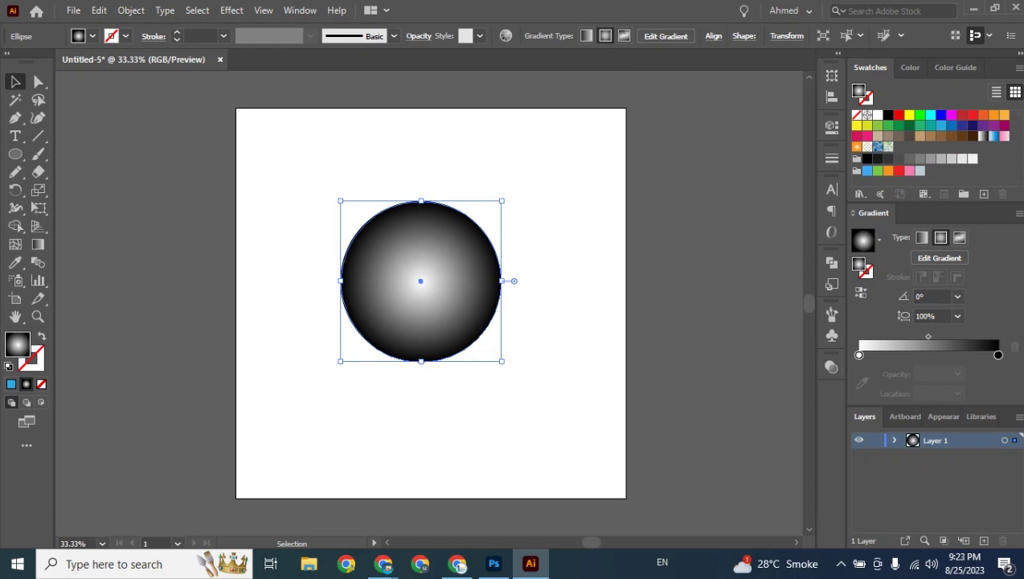
click(832, 366)
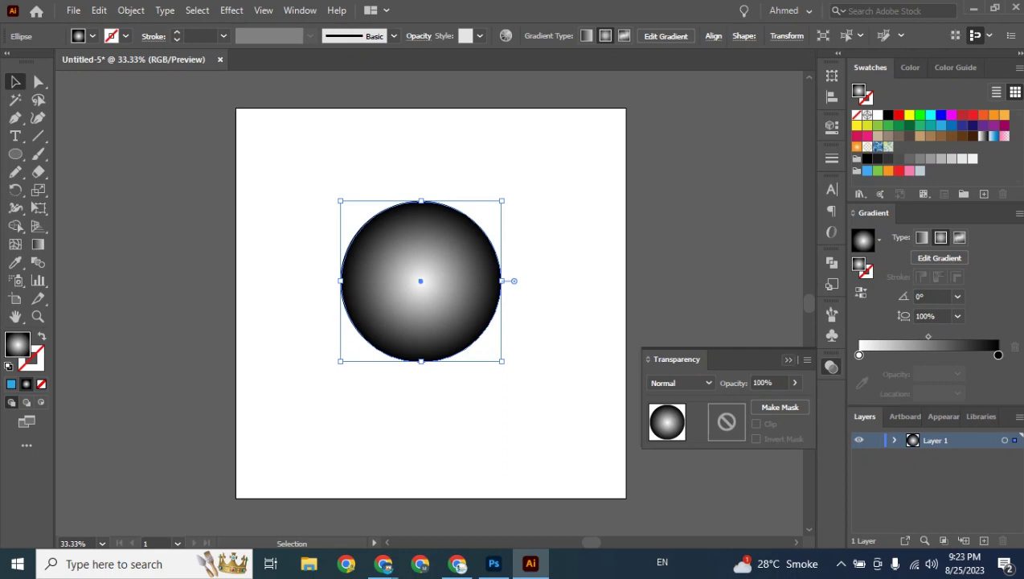
click(789, 359)
click(299, 11)
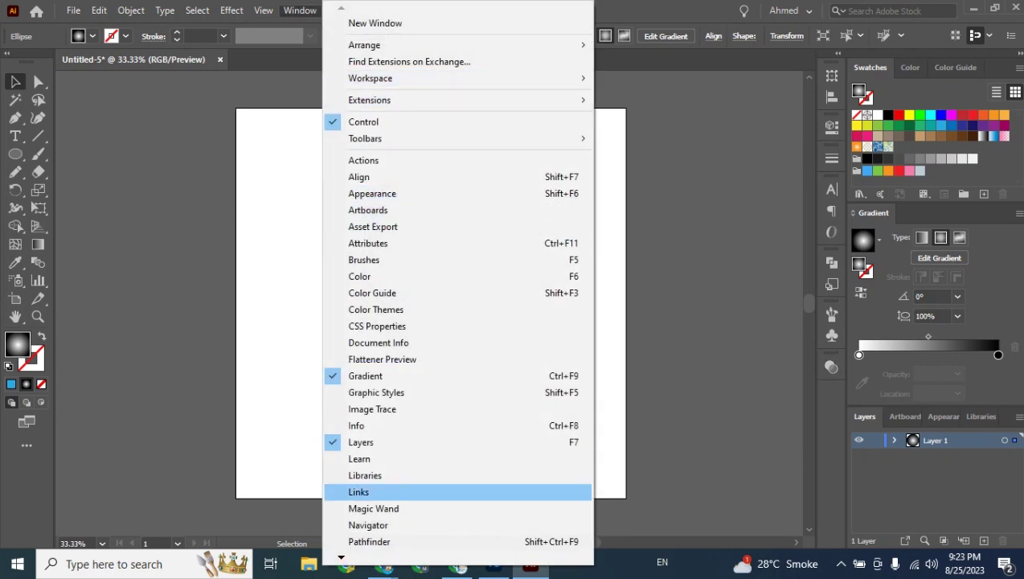
mouse_move(341, 557)
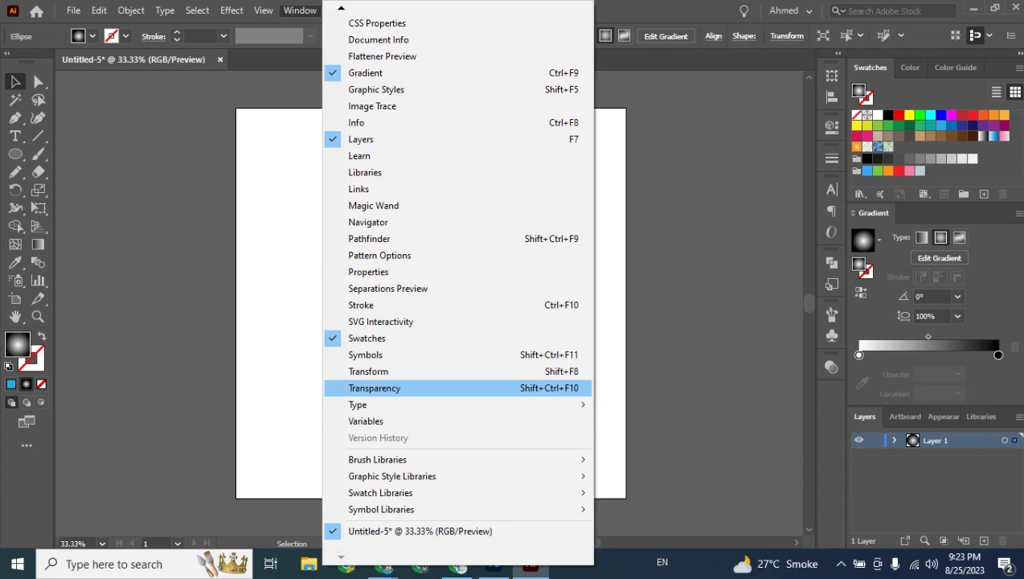
click(687, 361)
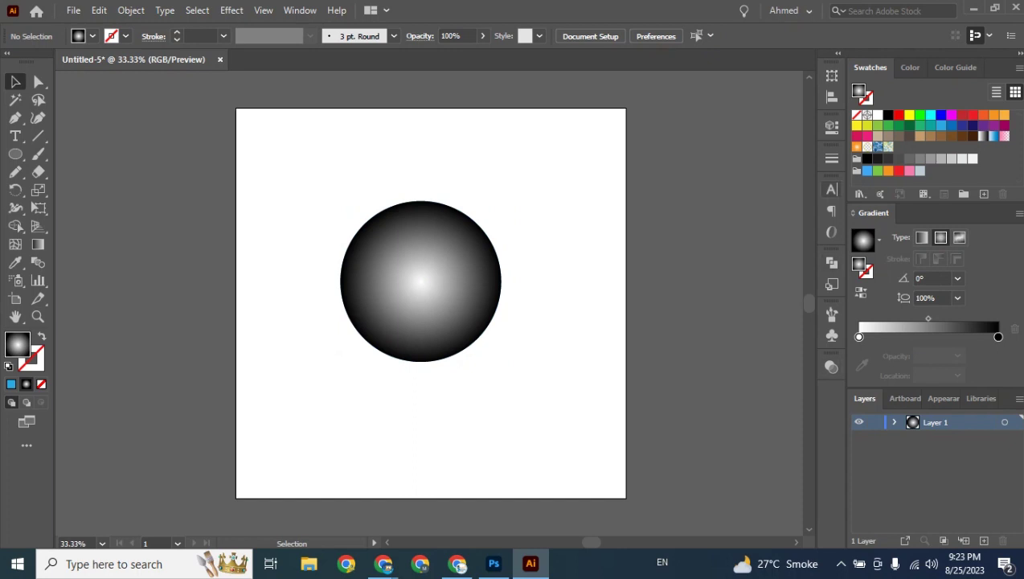
click(832, 367)
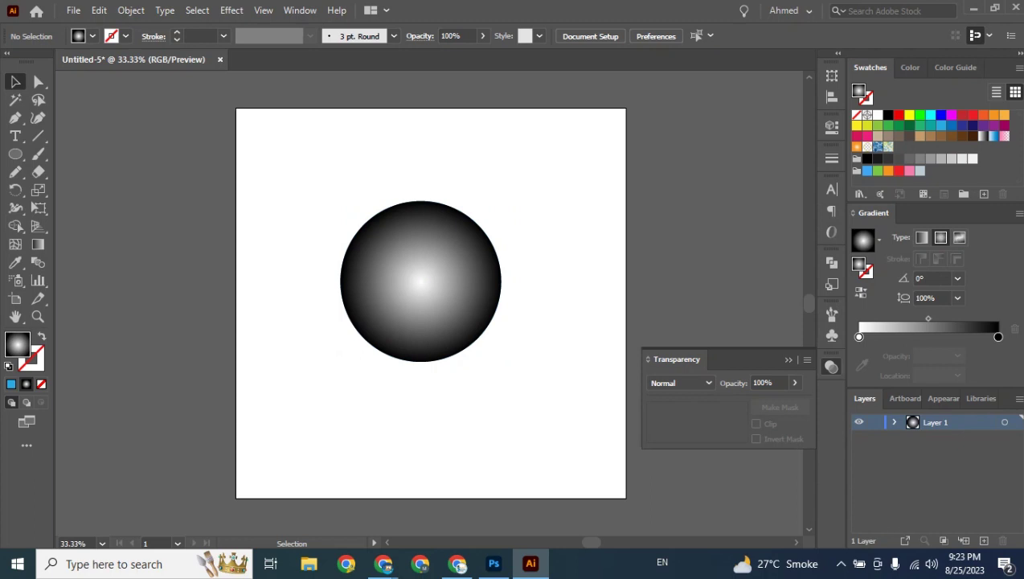
- Select the gradient circle and expand Layer 1 to highlight its gradient ellipse above the blue one
click(421, 281)
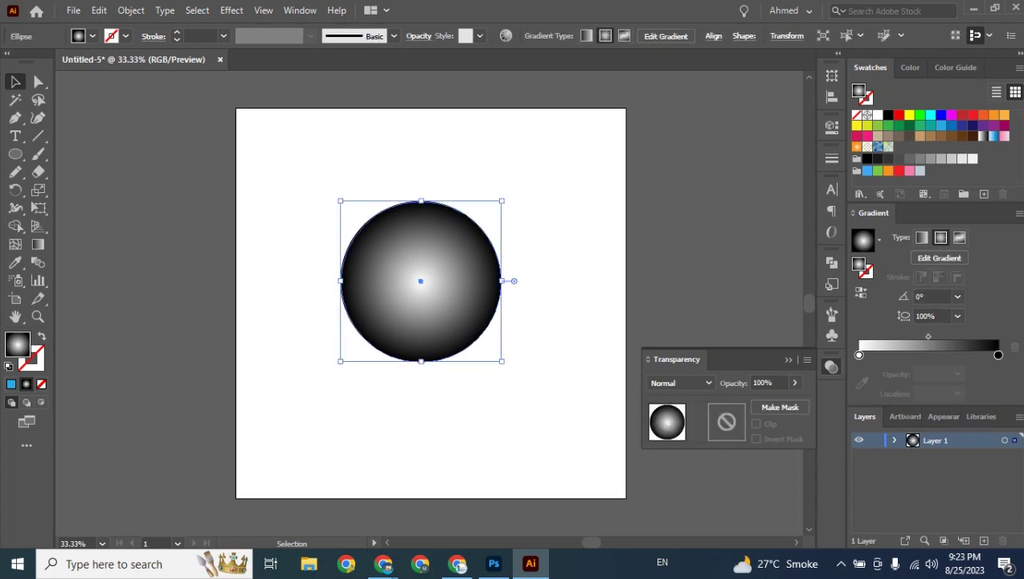
click(894, 441)
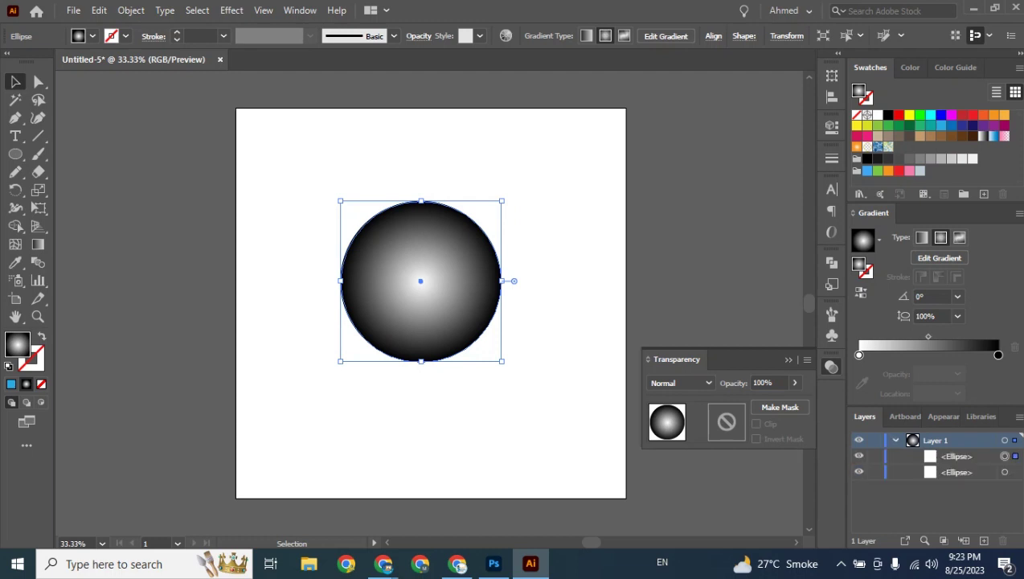
click(932, 504)
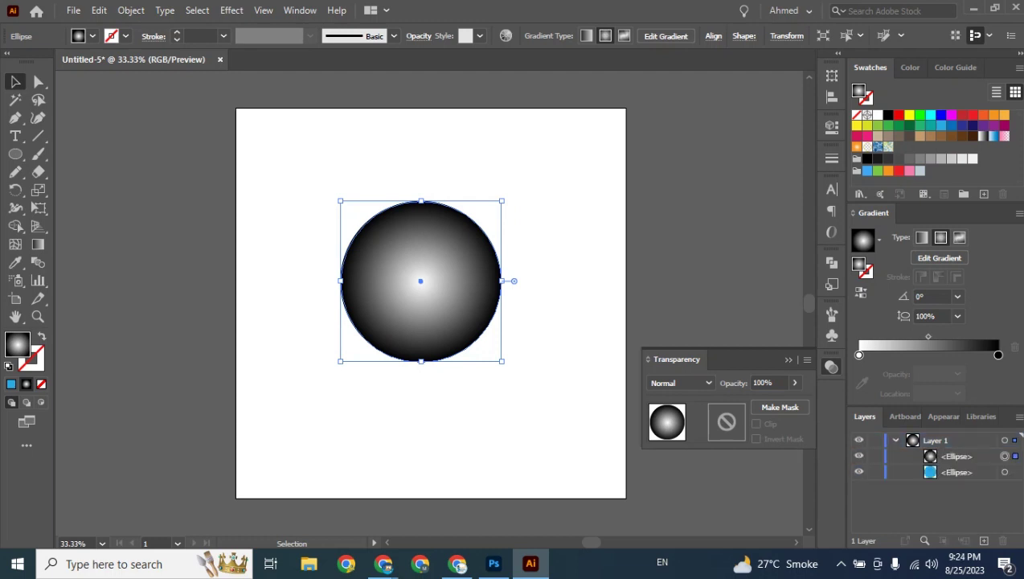
click(956, 456)
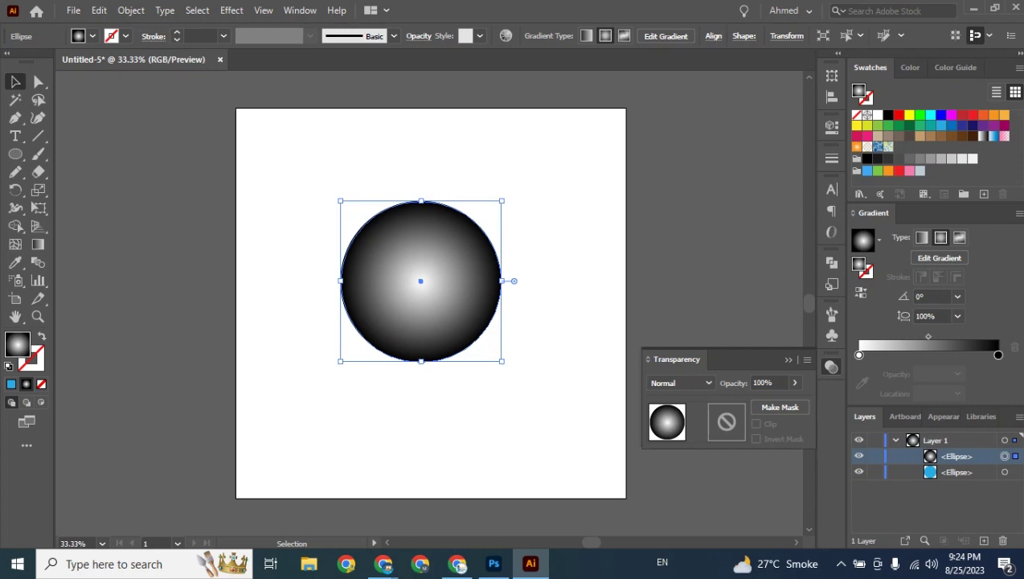
- Set the gradient circle's blending mode to Darken and view the two circles deselected
click(697, 383)
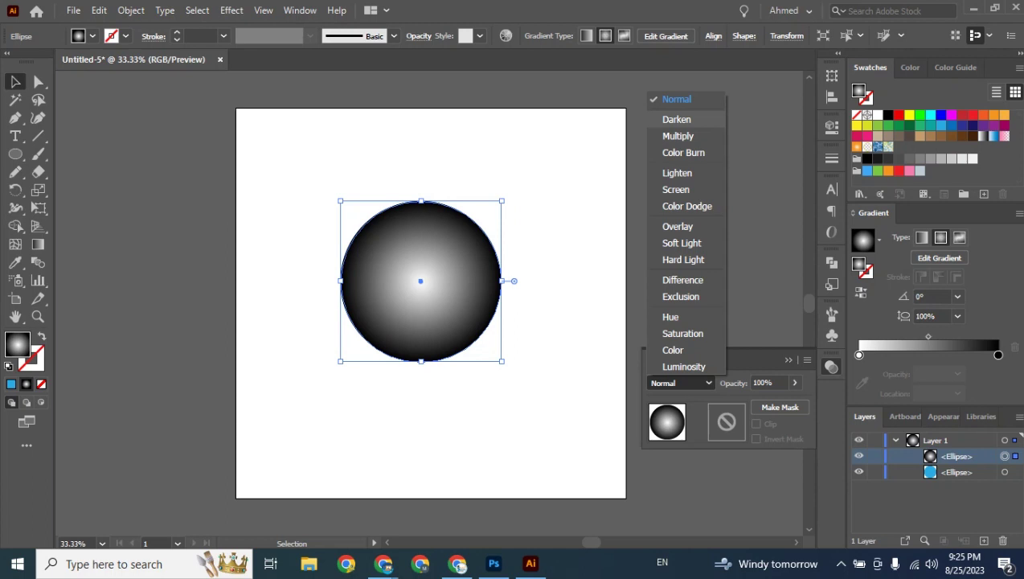
click(676, 119)
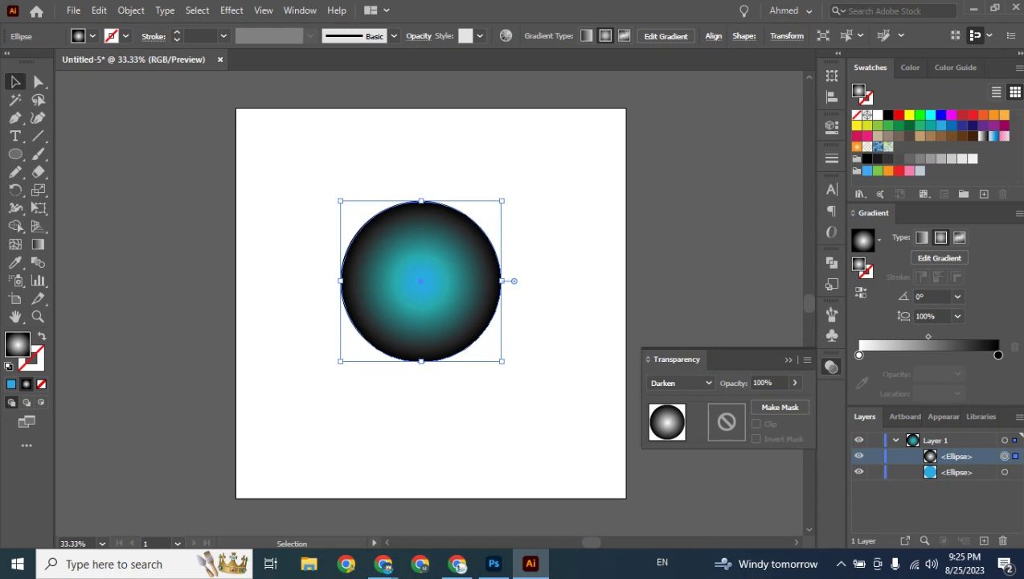
key(ctrl+shift+a)
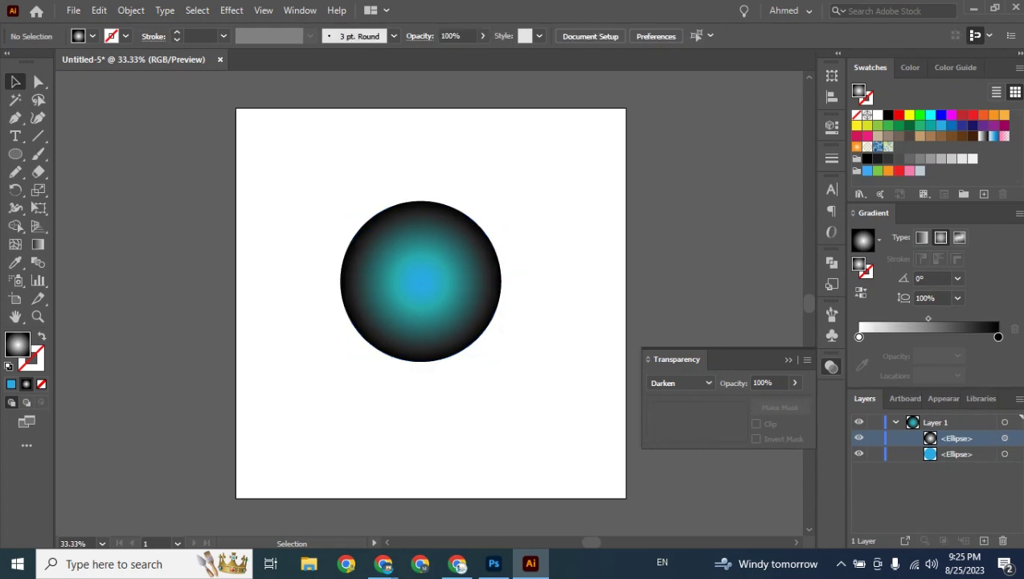
drag(491, 197, 442, 245)
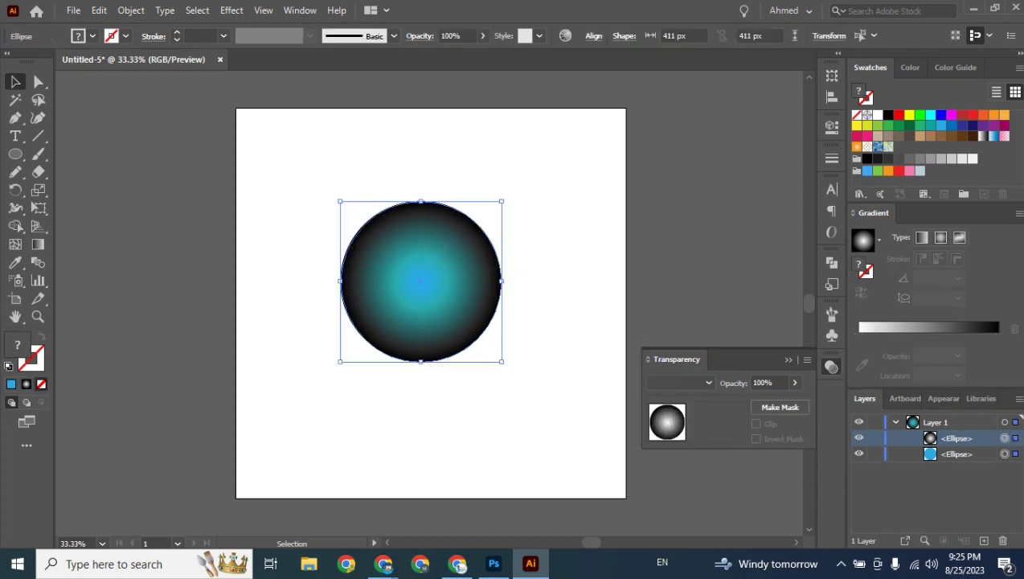
key(ctrl+shift+a)
drag(515, 219, 462, 281)
click(533, 323)
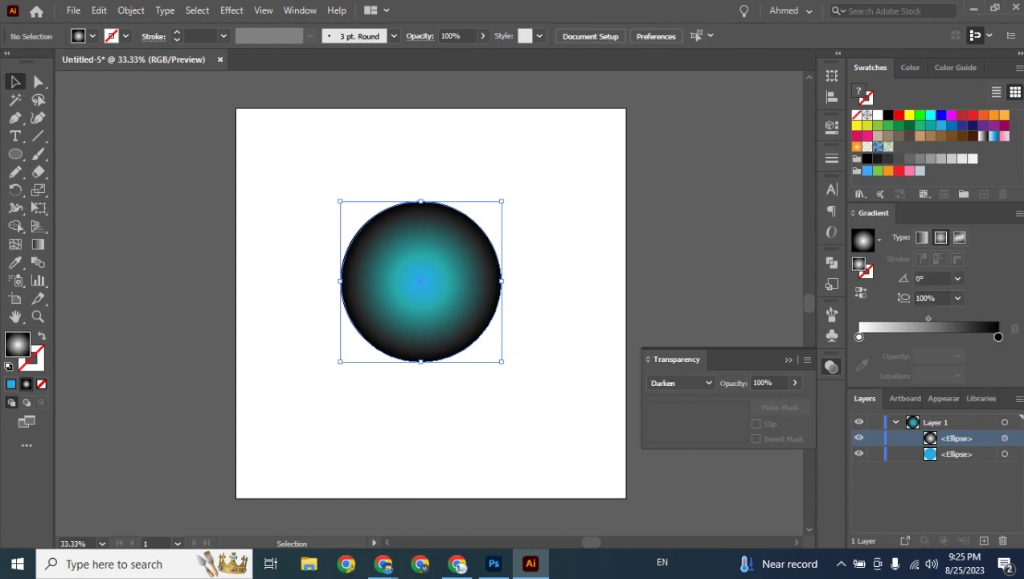
- Change the gradient circle's blending mode to Multiply and view the two circles deselected
click(459, 289)
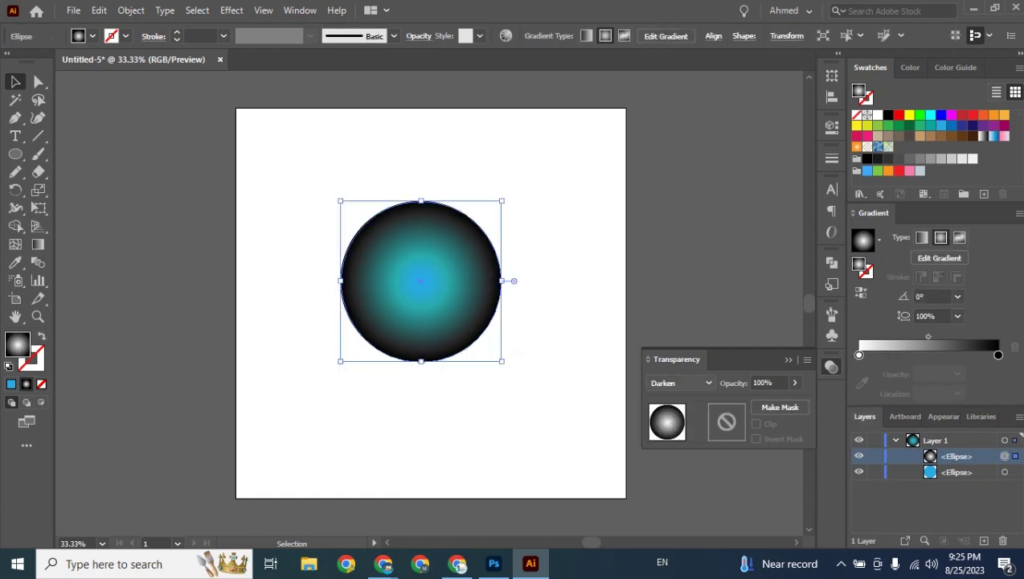
click(680, 382)
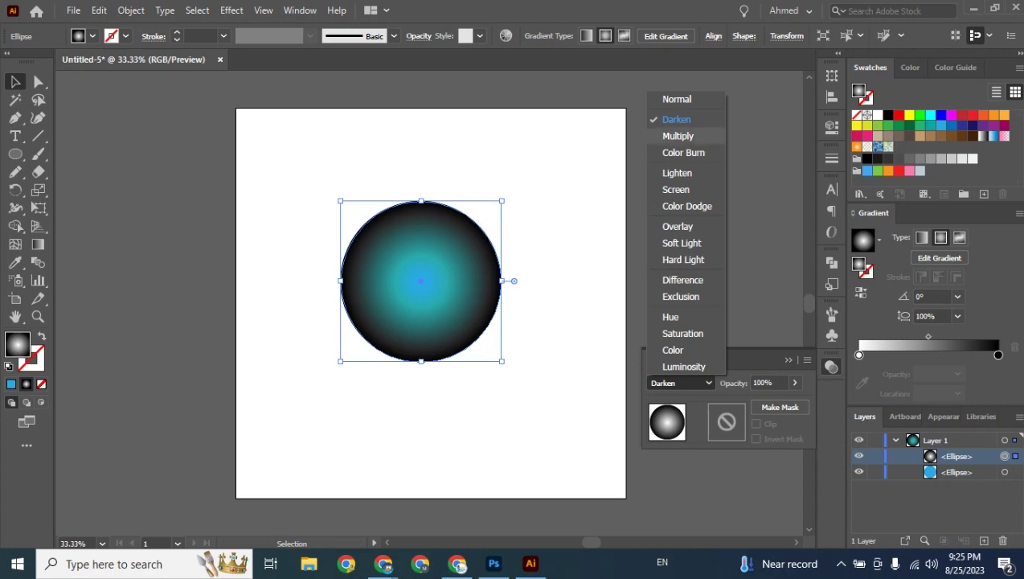
click(678, 136)
click(532, 229)
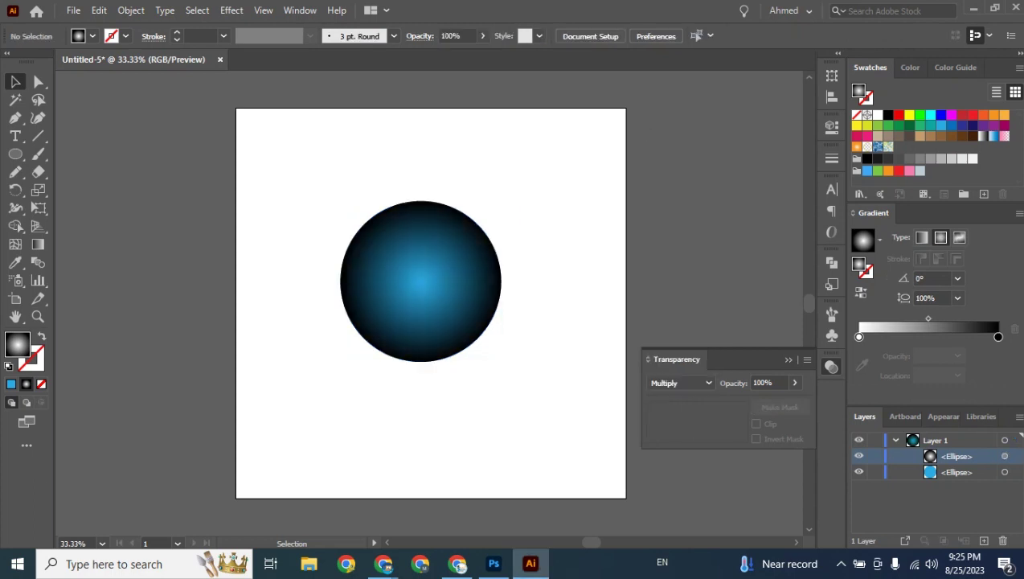
drag(532, 229, 405, 397)
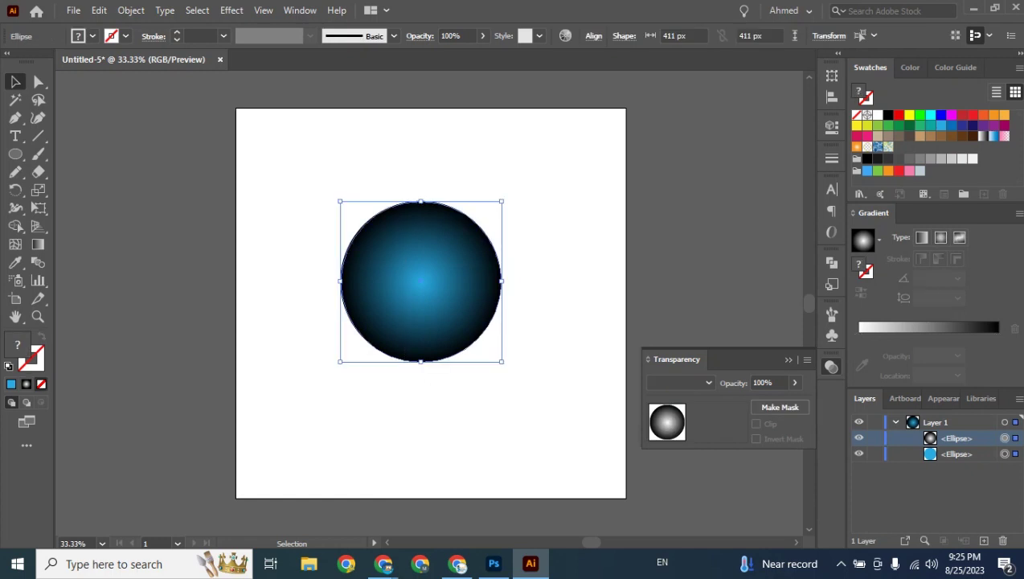
click(405, 397)
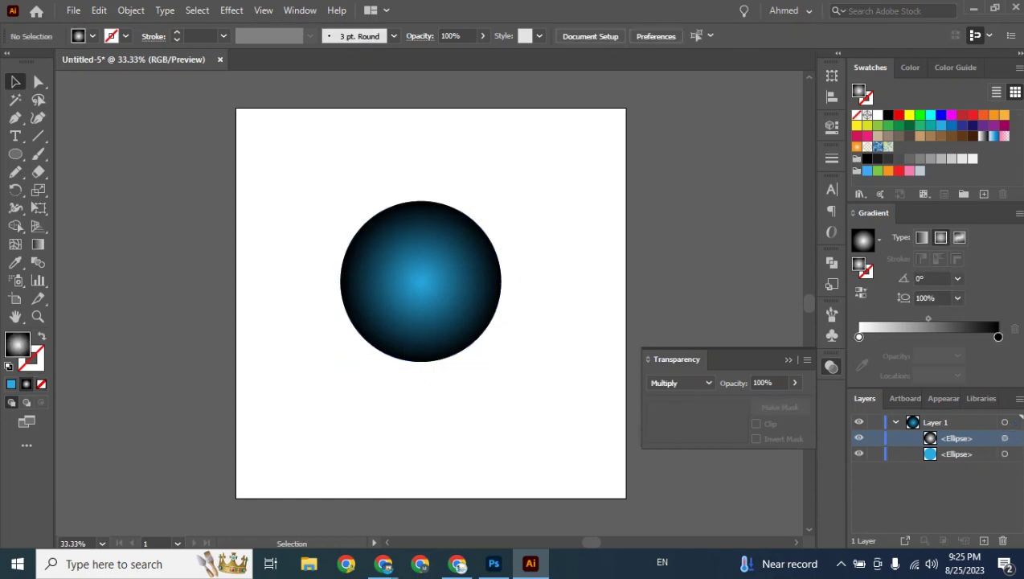
- Change the gradient circle's blending mode to Color Burn and view the two circles deselected
click(502, 268)
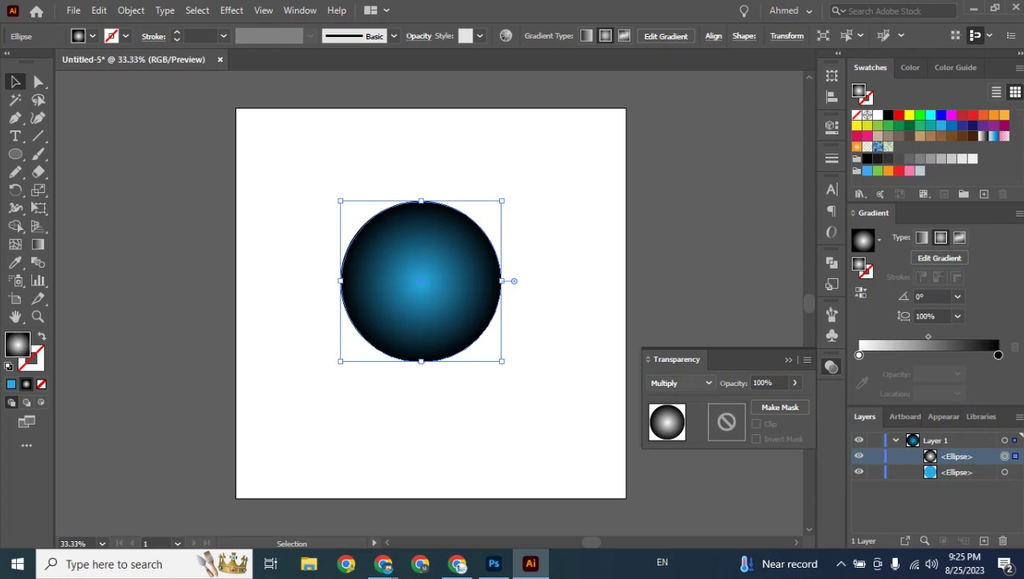
click(699, 383)
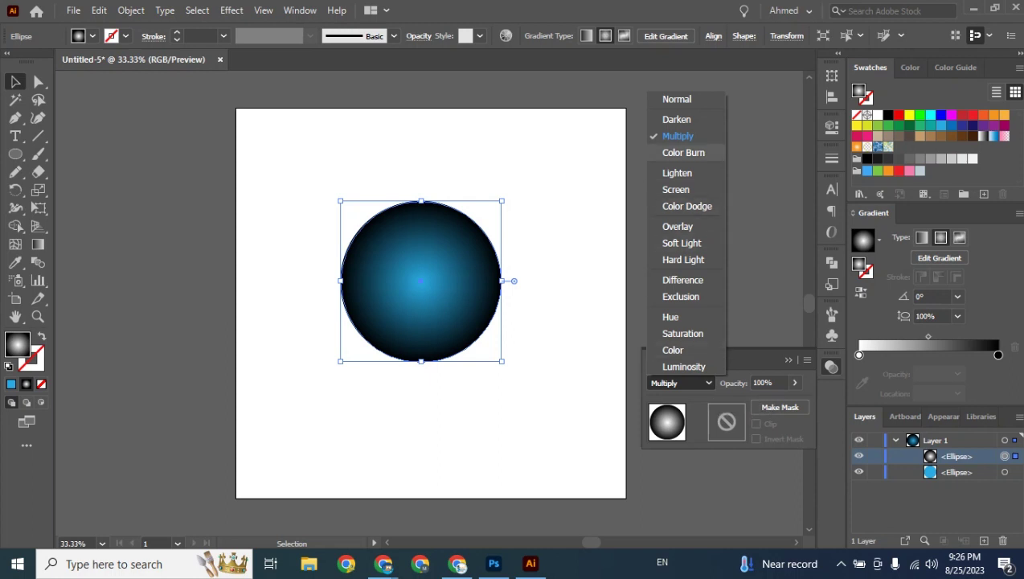
click(683, 152)
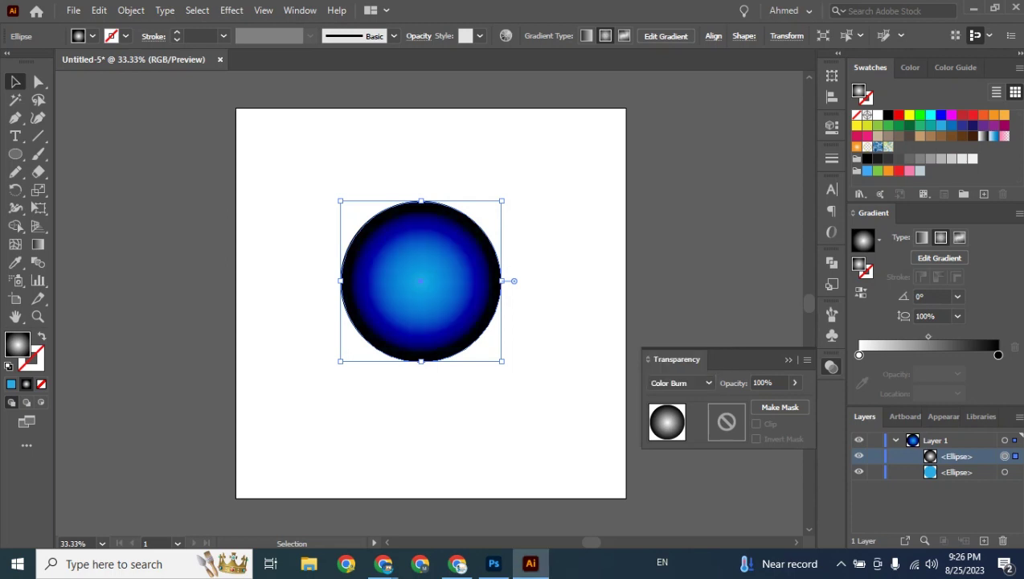
key(ctrl+shift+a)
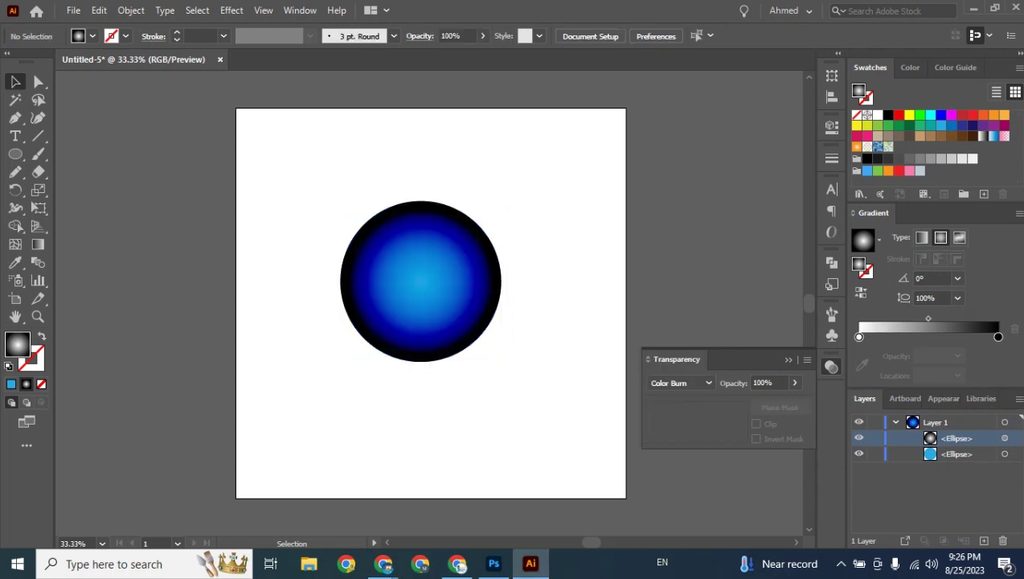
drag(526, 204, 446, 359)
click(518, 352)
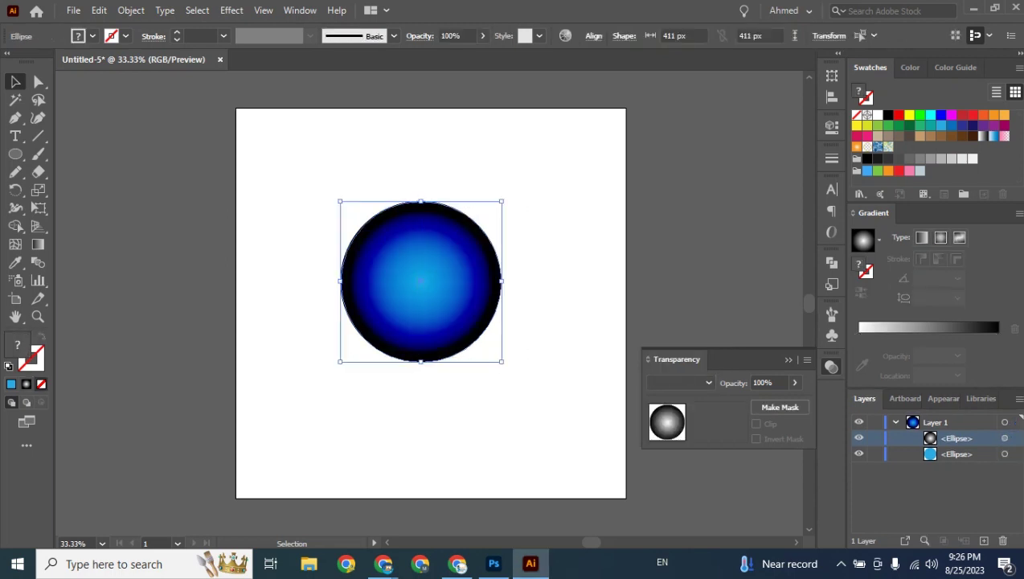
- Compare the Multiply and Darken blending modes on the gradient circle, keep Multiply, and deselect it
drag(531, 252, 445, 314)
key(ctrl+shift+a)
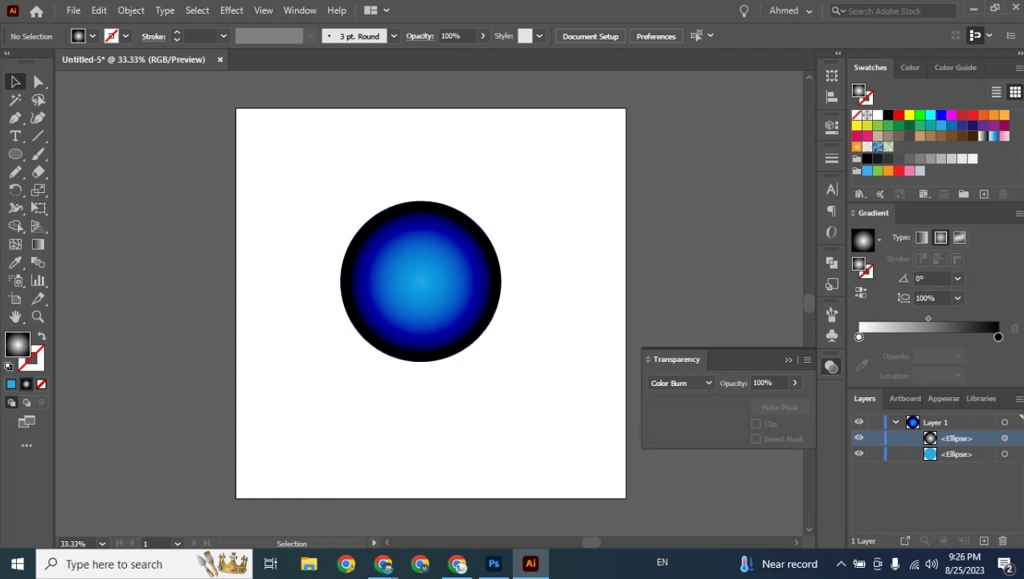
click(501, 280)
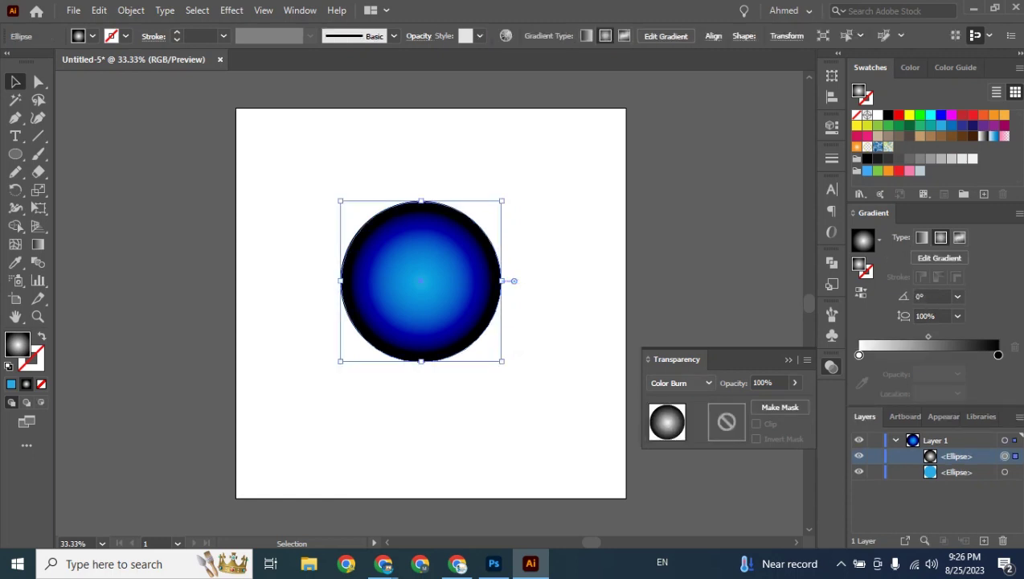
click(681, 383)
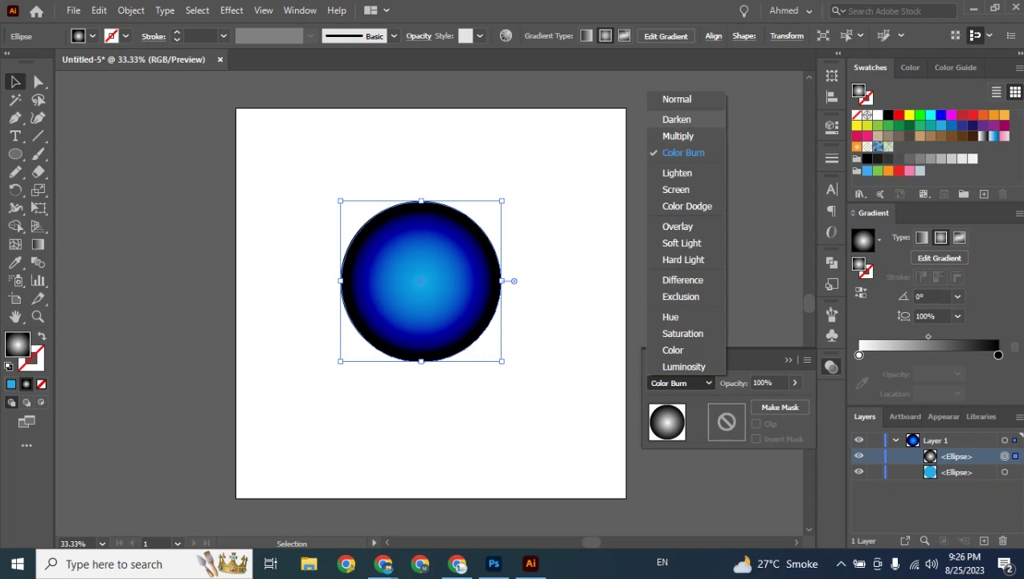
click(677, 136)
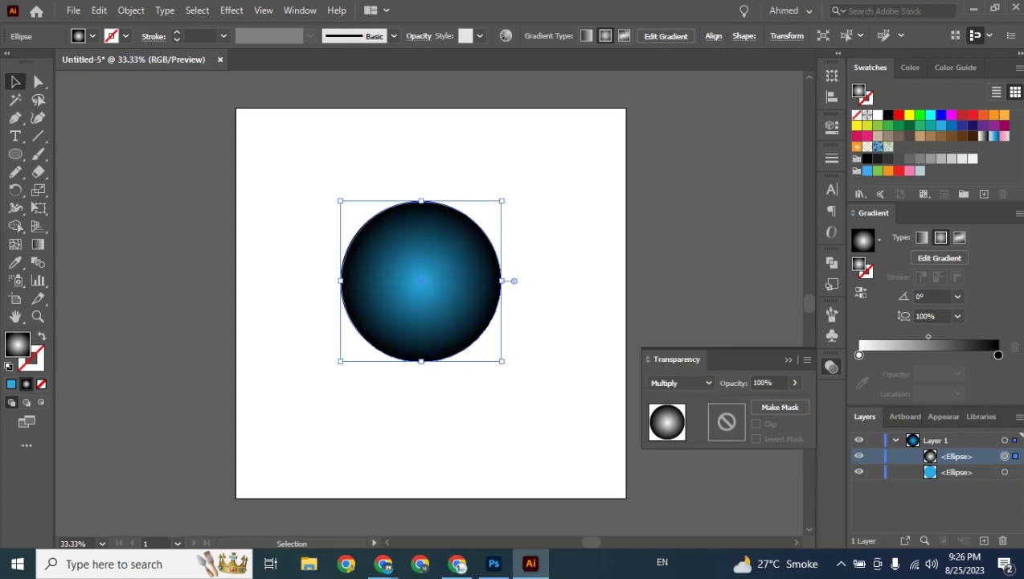
click(680, 383)
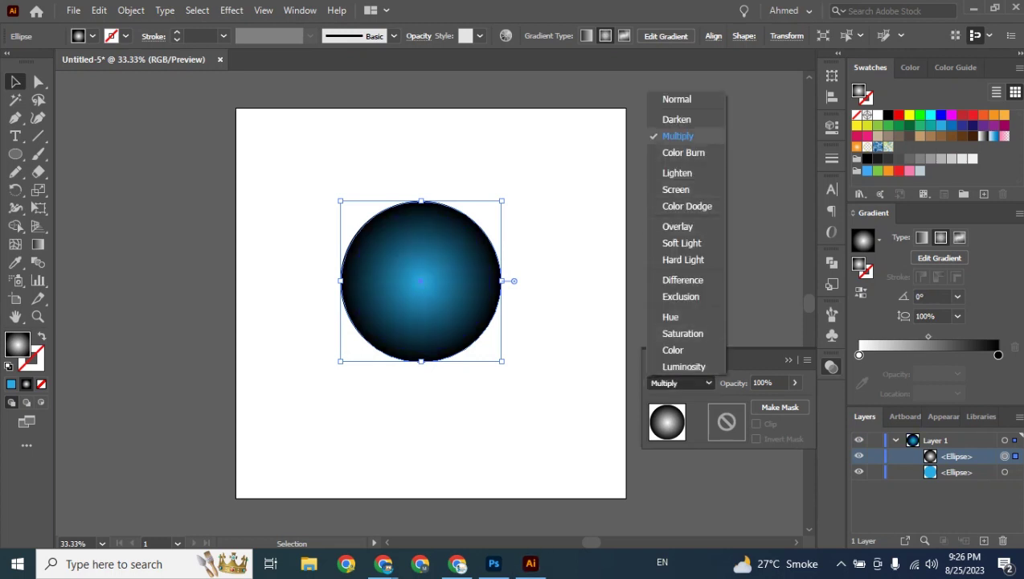
click(676, 119)
click(680, 383)
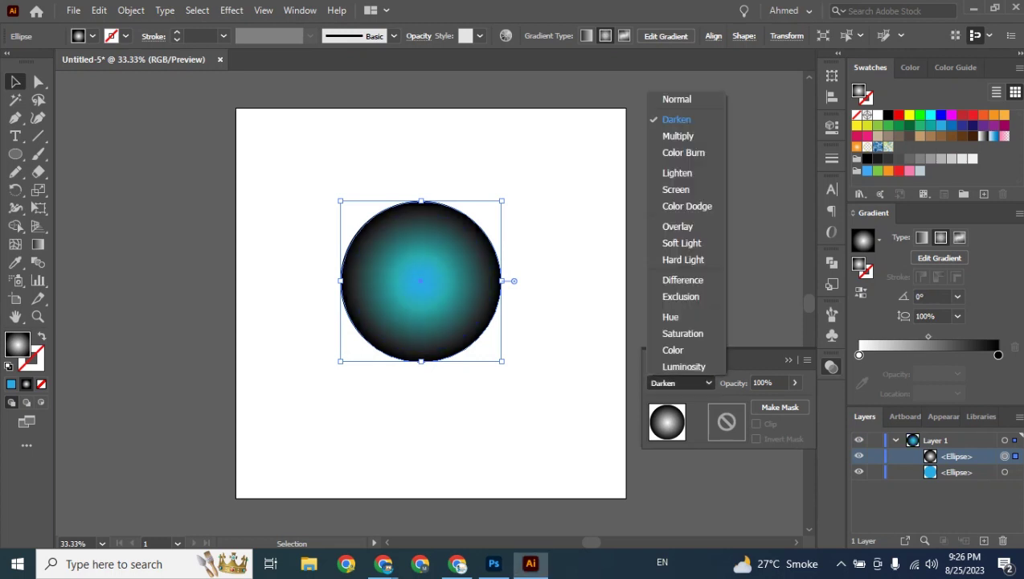
click(677, 135)
key(ctrl+shift+a)
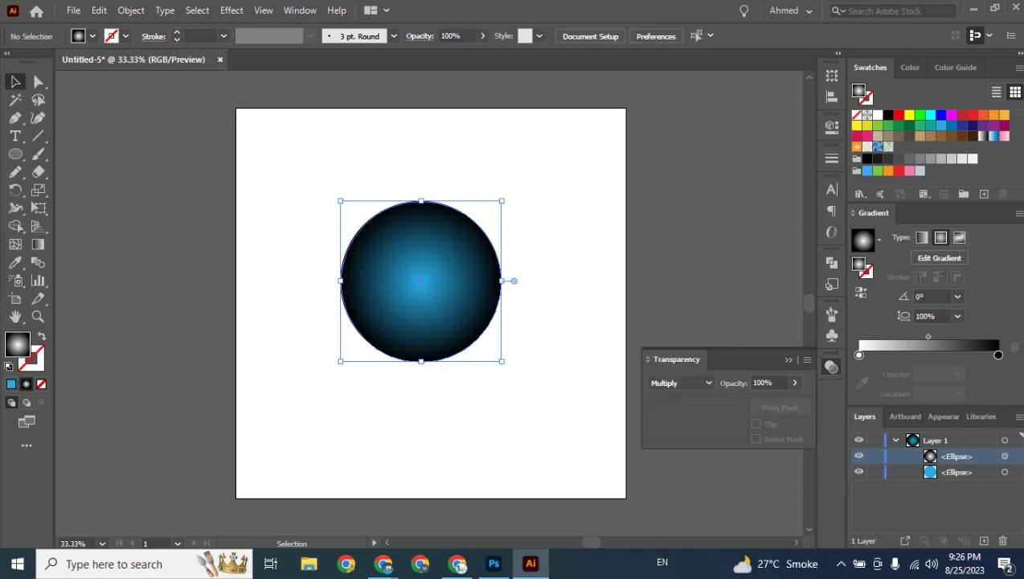
- Select both stacked circles, move them together into the artboard's upper-left corner, and deselect them
drag(532, 218, 426, 403)
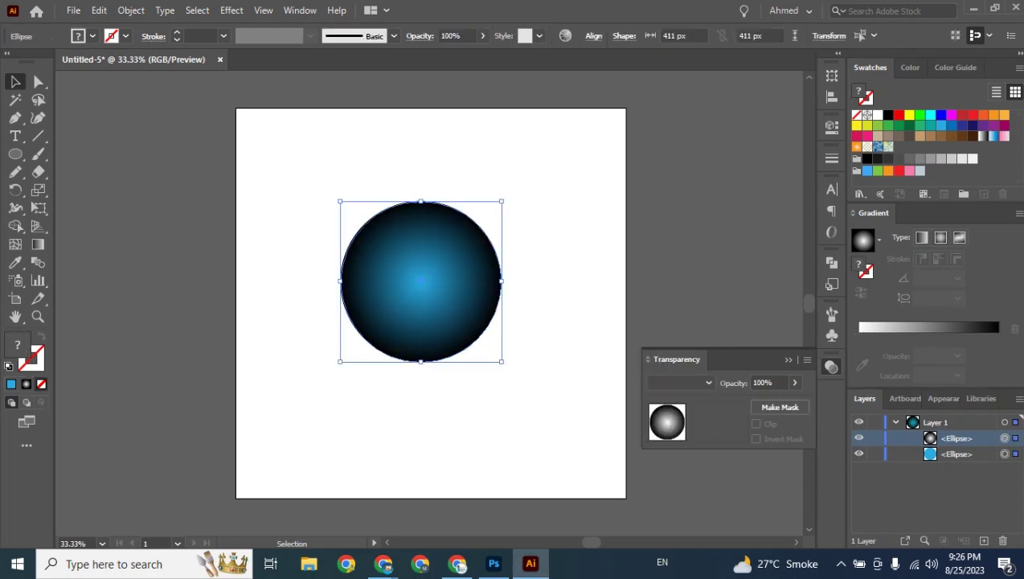
click(527, 250)
drag(527, 251, 407, 419)
key(ctrl+shift+a)
drag(521, 230, 380, 430)
drag(458, 322, 371, 241)
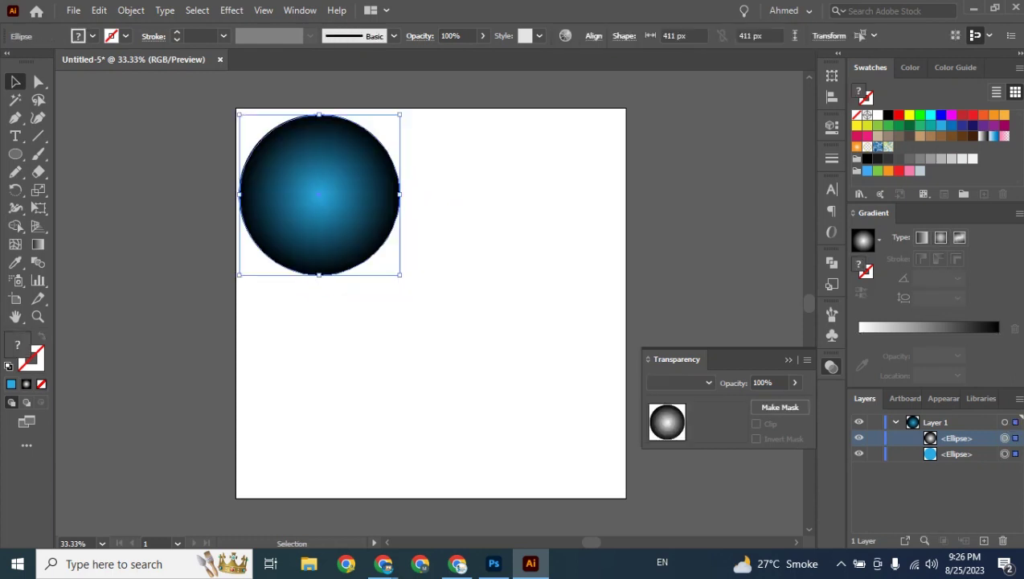
key(ctrl+shift+a)
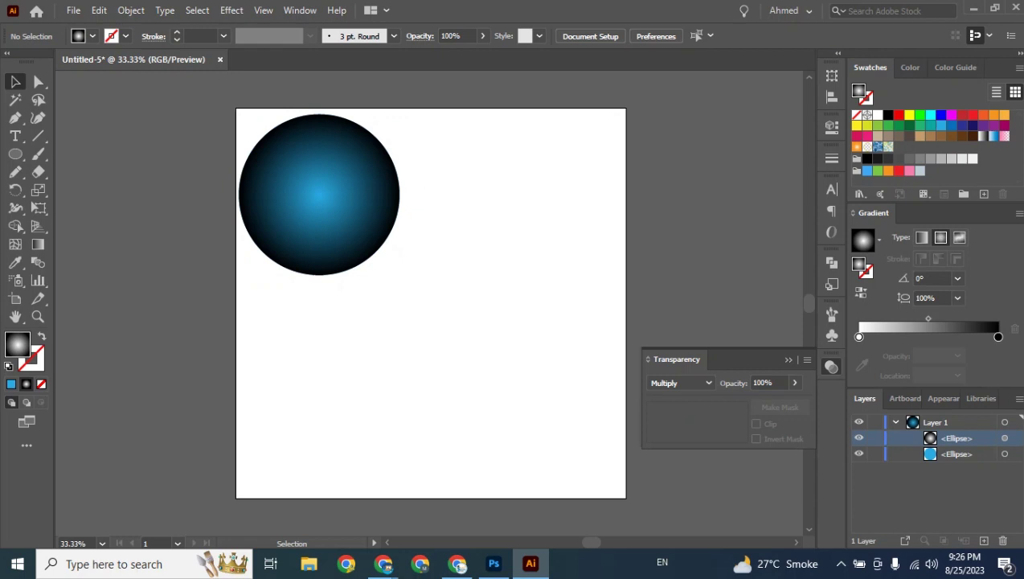
- Select both circles again, move them together diagonally back toward the artboard's middle, and deselect them
click(346, 201)
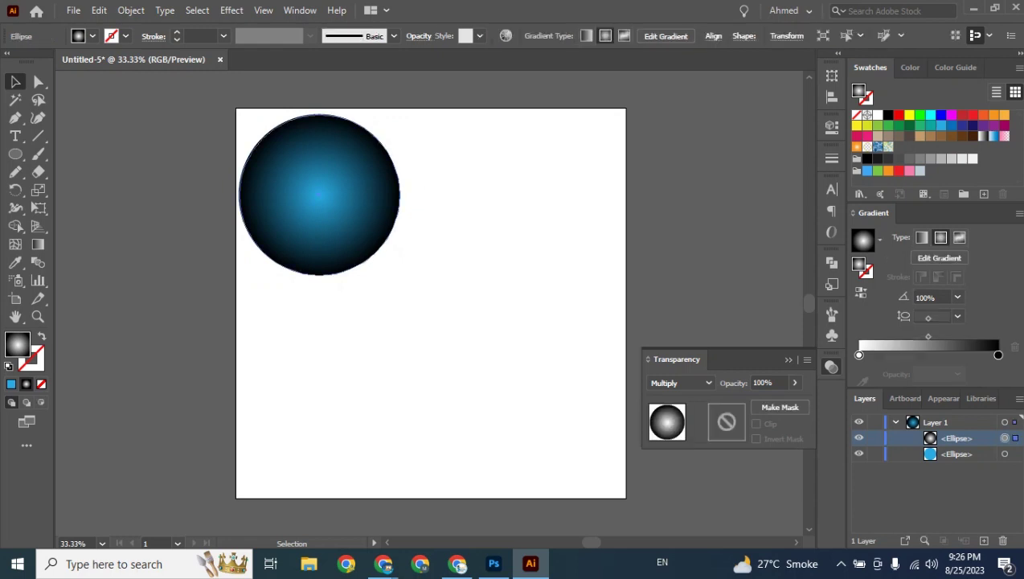
drag(431, 140, 316, 320)
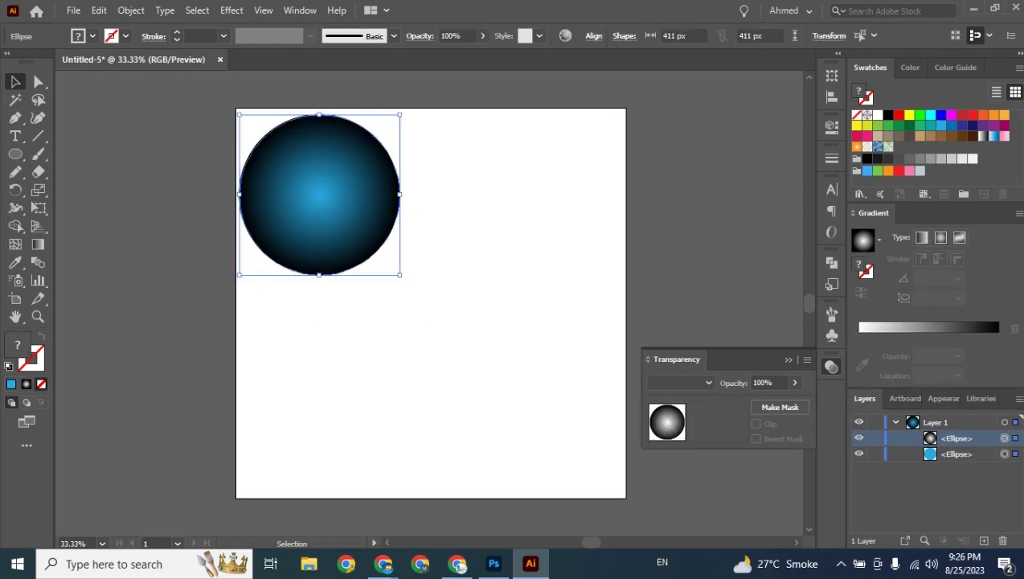
drag(354, 241, 406, 287)
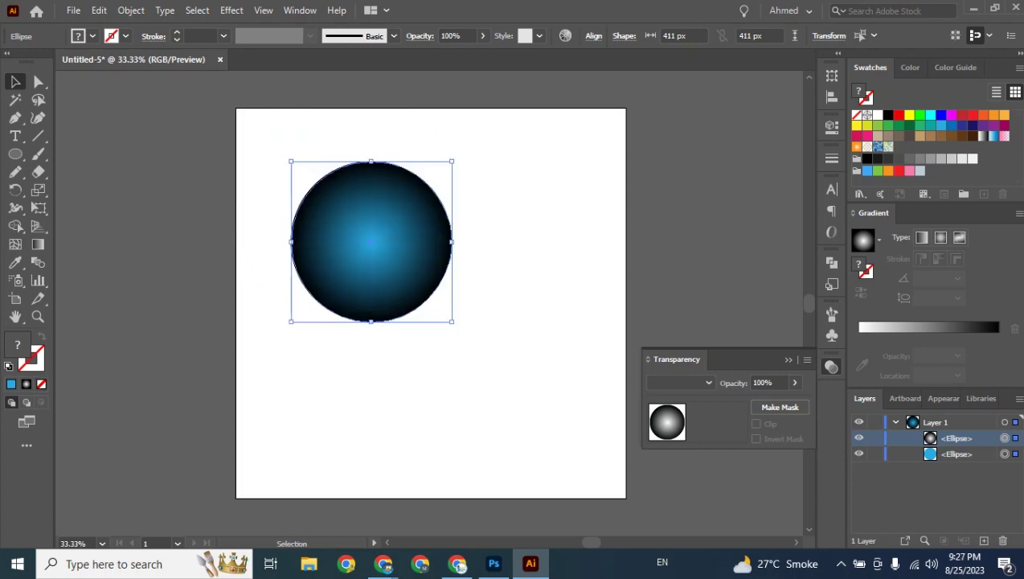
key(ctrl+shift+a)
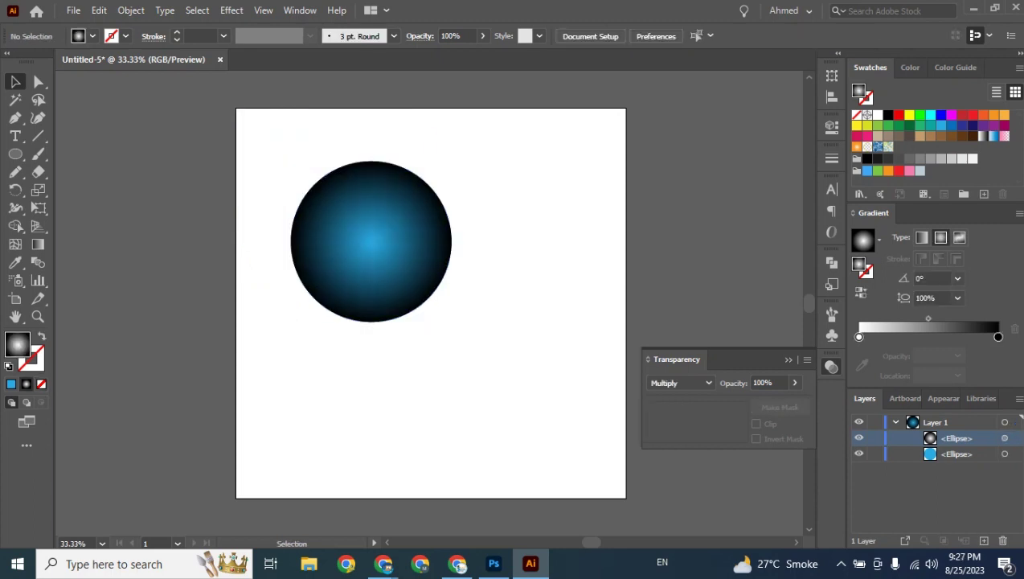
- Hide and show the gradient ellipse in Layer 1, and move it beside the blue circle, clear of any overlap
click(860, 438)
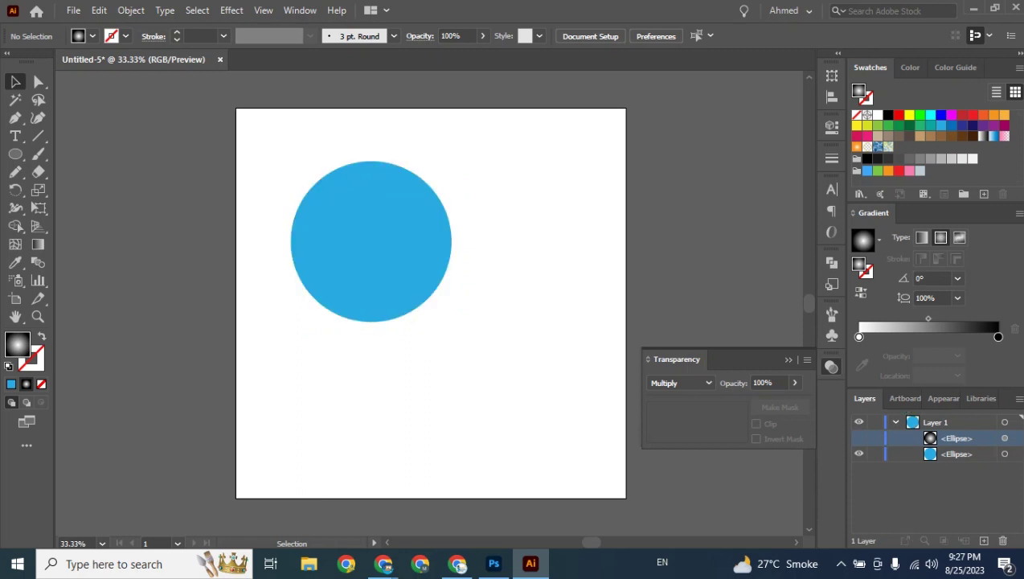
click(859, 437)
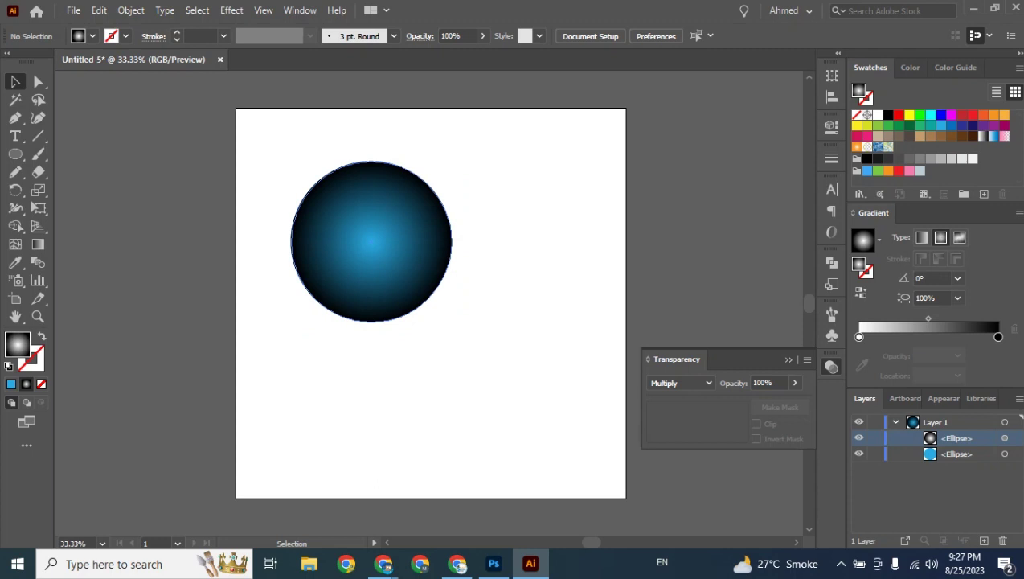
drag(449, 259, 619, 268)
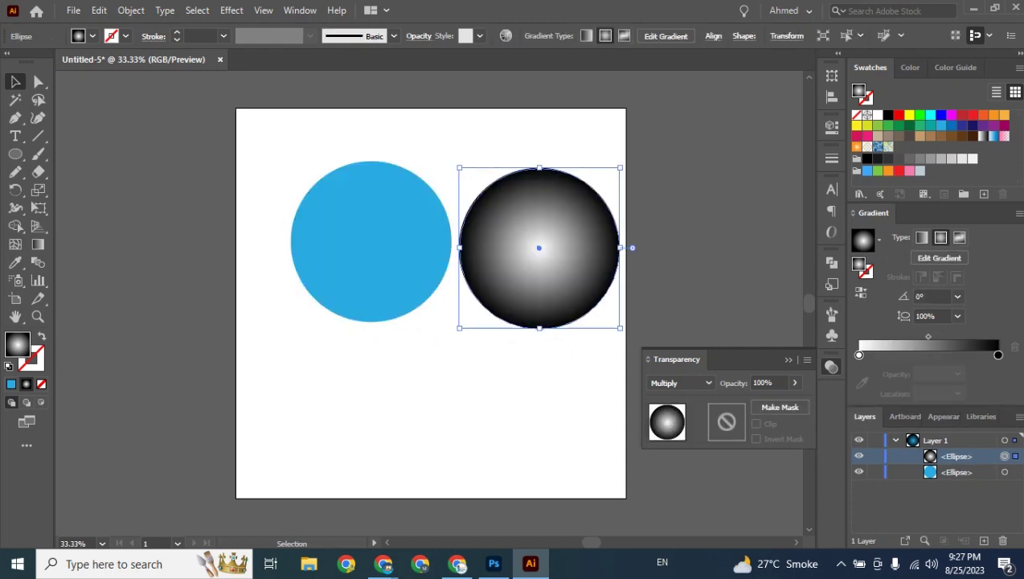
key(ctrl+shift+a)
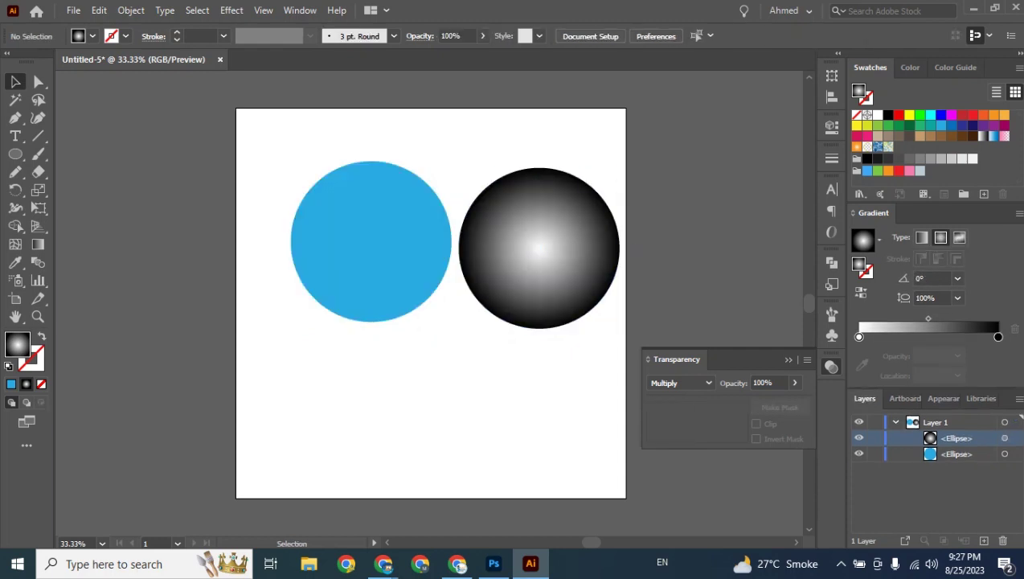
click(561, 249)
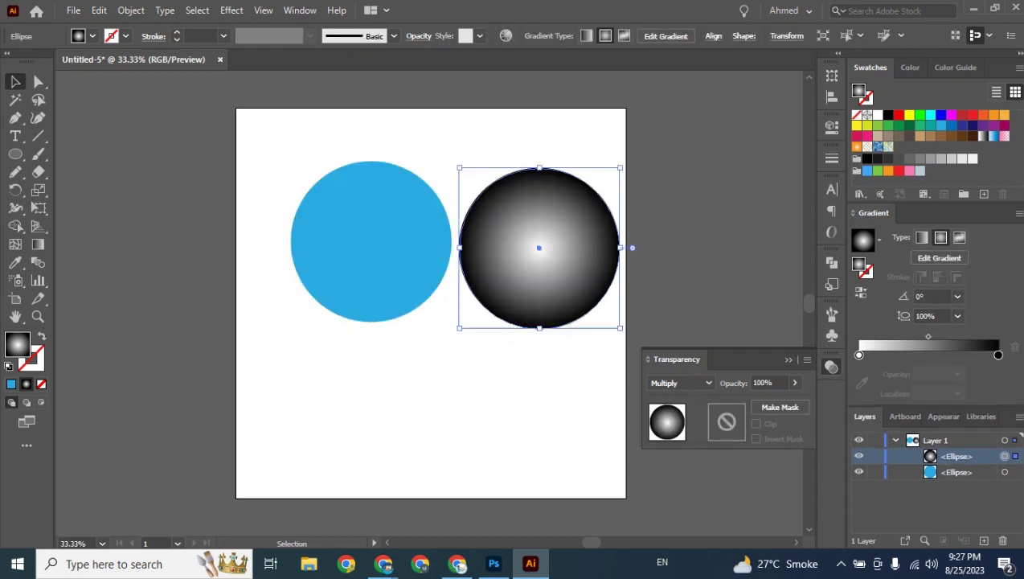
key(ctrl+shift+a)
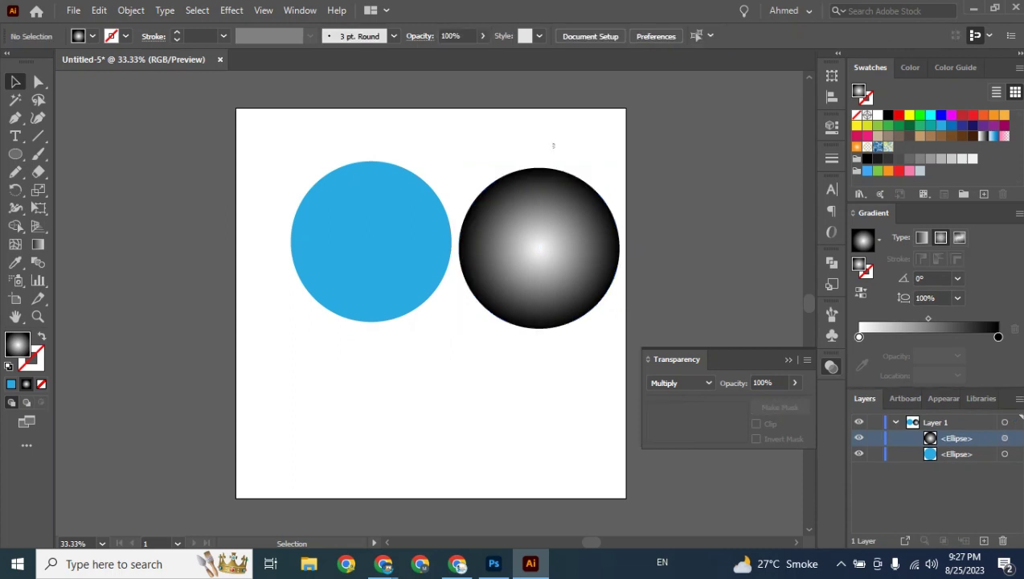
- Move the gradient circle back over the blue circle and nudge it vertically until the two nearly coincide
click(553, 199)
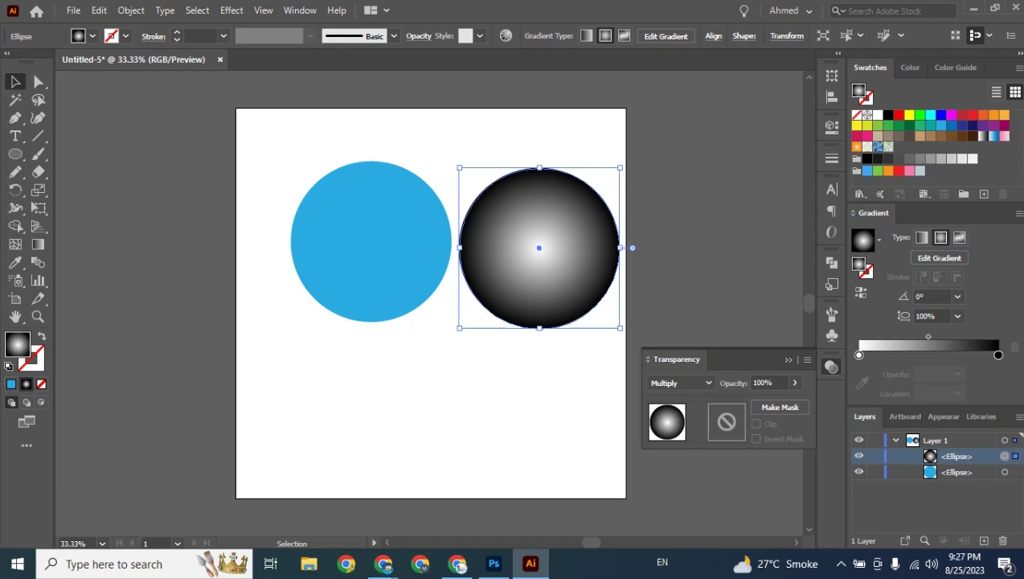
drag(539, 247, 371, 247)
key(shift+Up)
key(shift+Up)
key(shift+Up)
key(shift+Up)
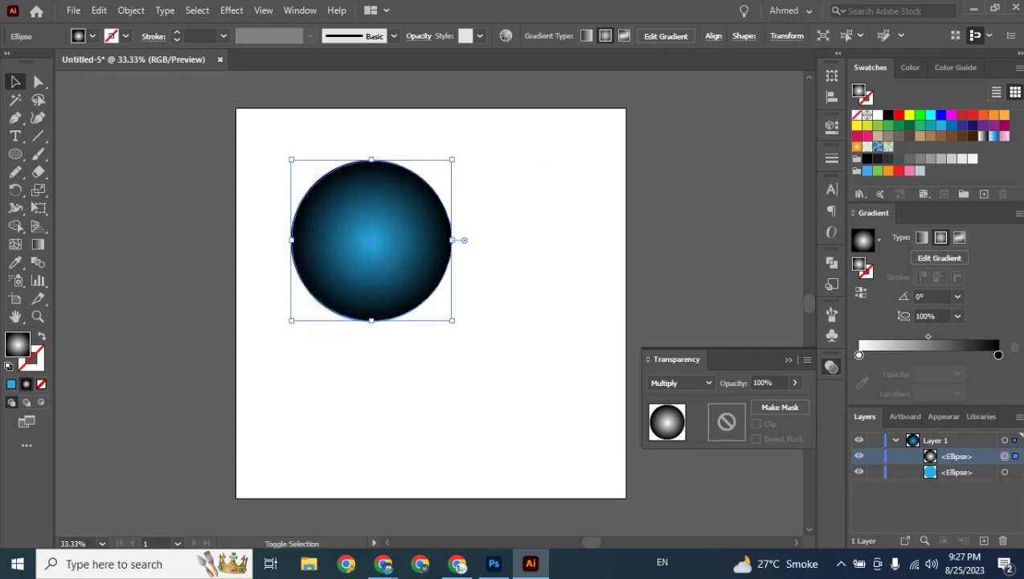
key(shift+Down)
- Align the vertical centers of the gradient and blue circles and deselect them
drag(490, 169, 362, 292)
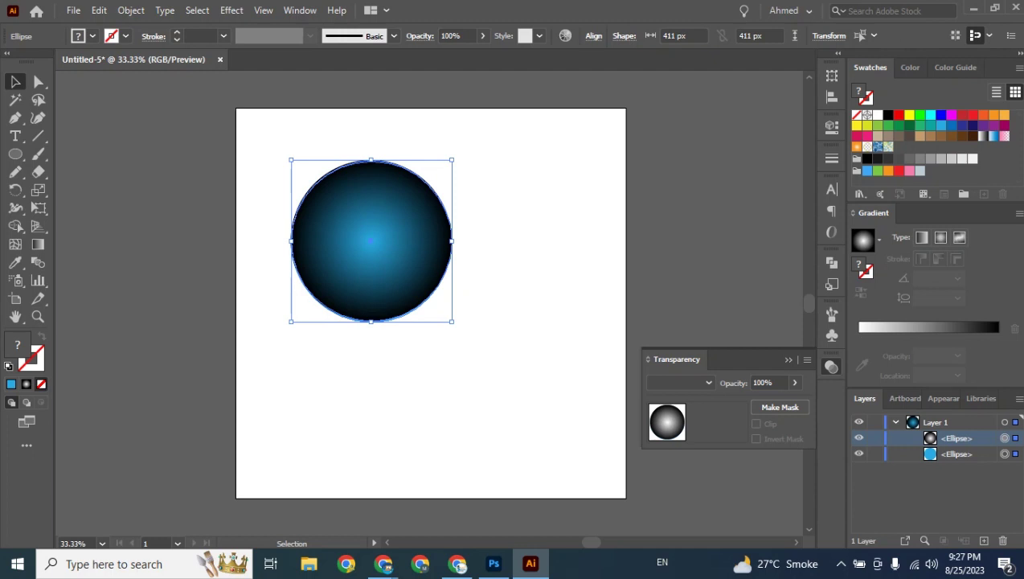
click(593, 36)
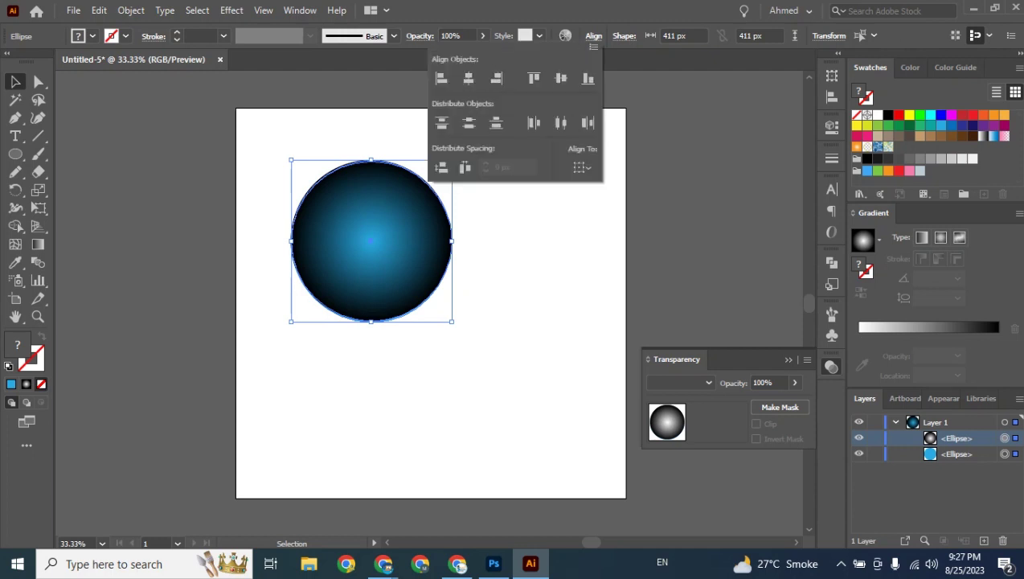
click(561, 78)
click(593, 36)
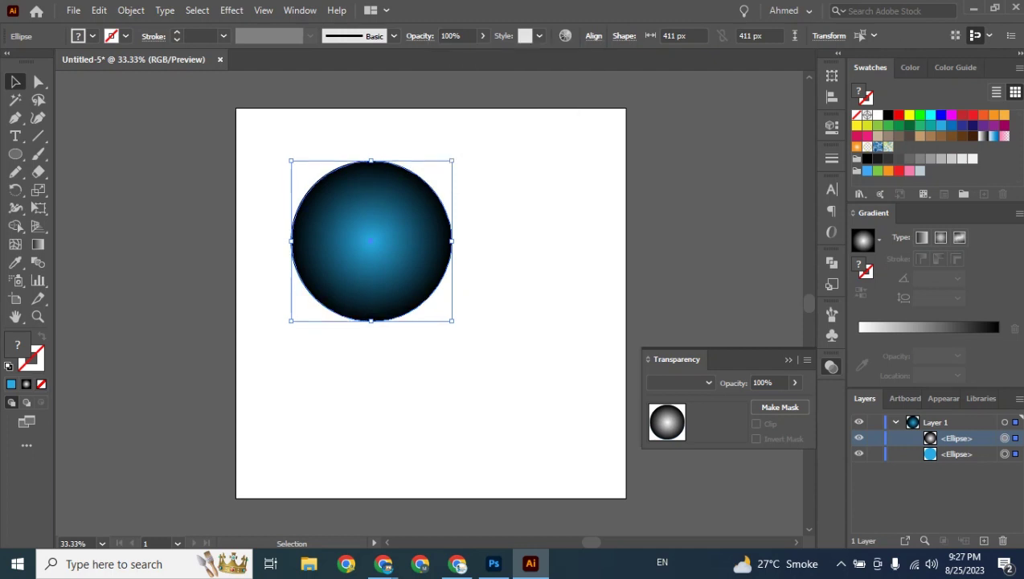
click(534, 281)
- Check the in-call messages of the Google Meet call in Chrome and return to Illustrator
click(384, 563)
click(331, 522)
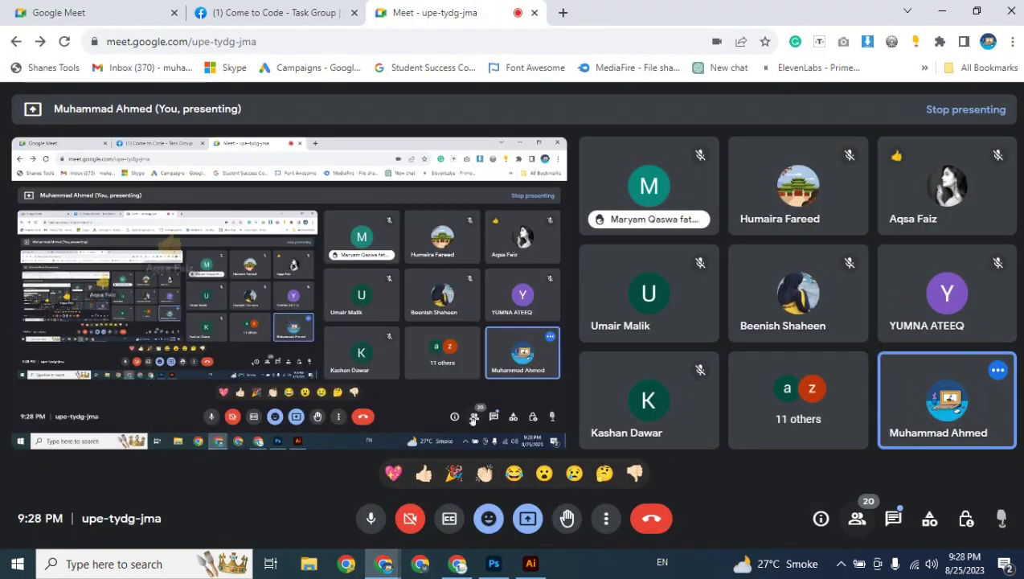
click(893, 518)
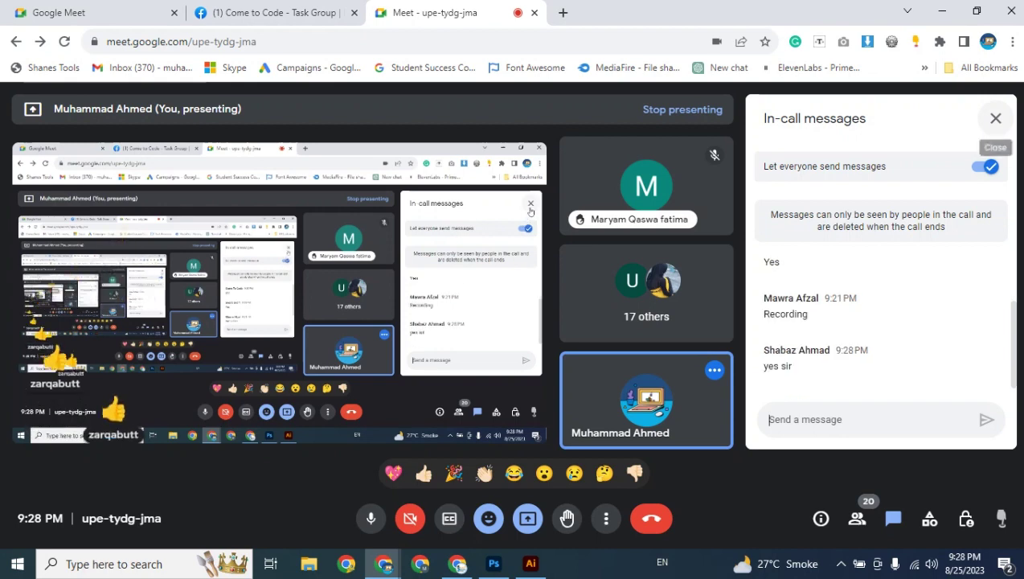
click(995, 119)
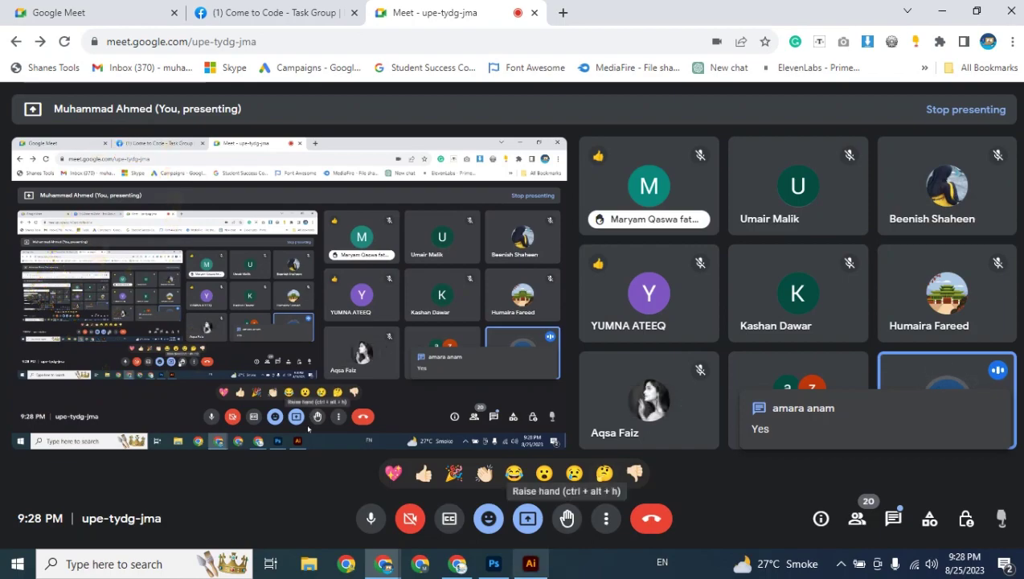
click(530, 563)
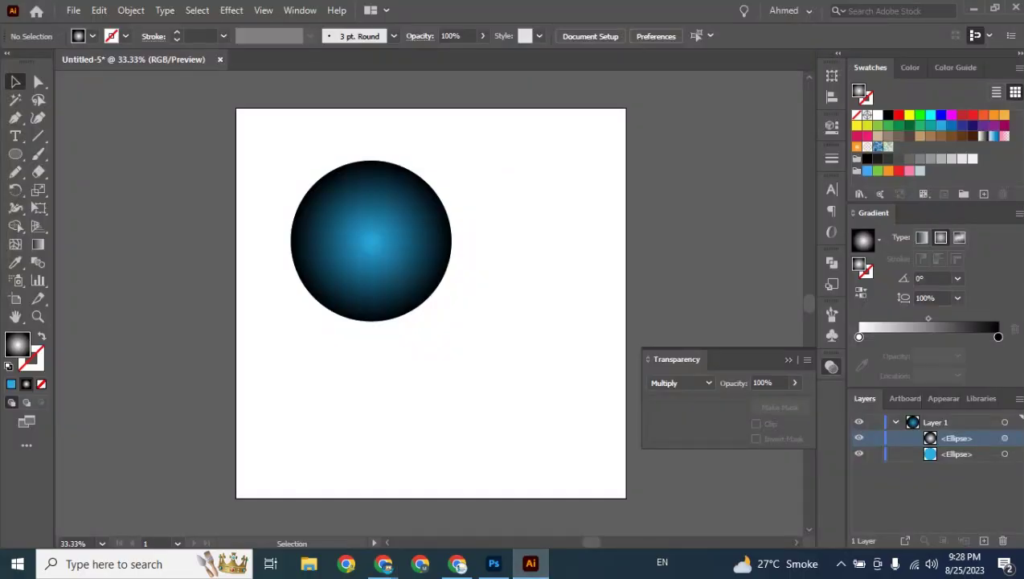
- Move both stacked circles together closer to the artboard's centre and deselect them
drag(502, 181, 371, 325)
drag(401, 275, 442, 297)
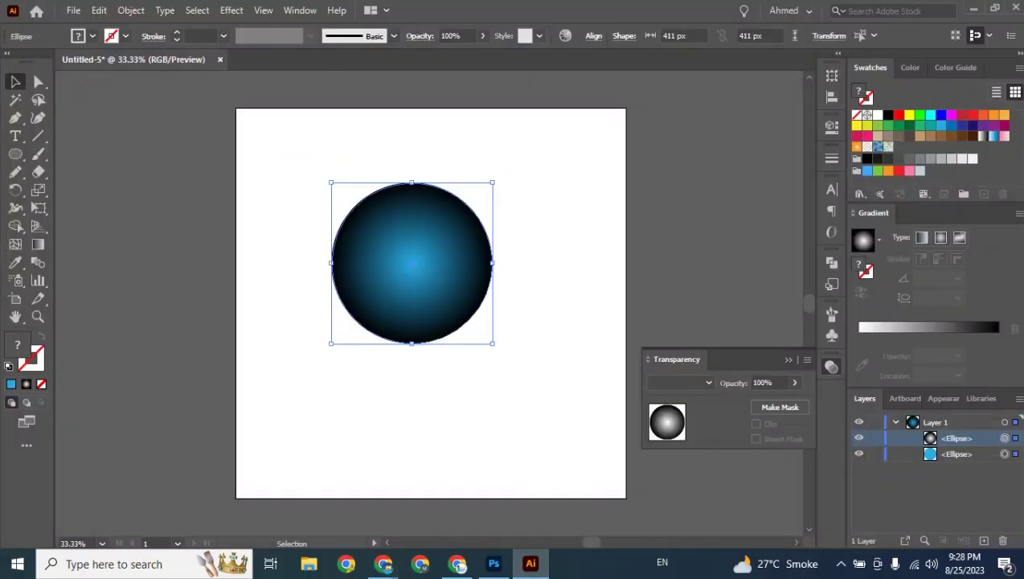
click(531, 305)
- Set the gradient circle's blending mode to Lighten and view the two circles deselected
click(446, 281)
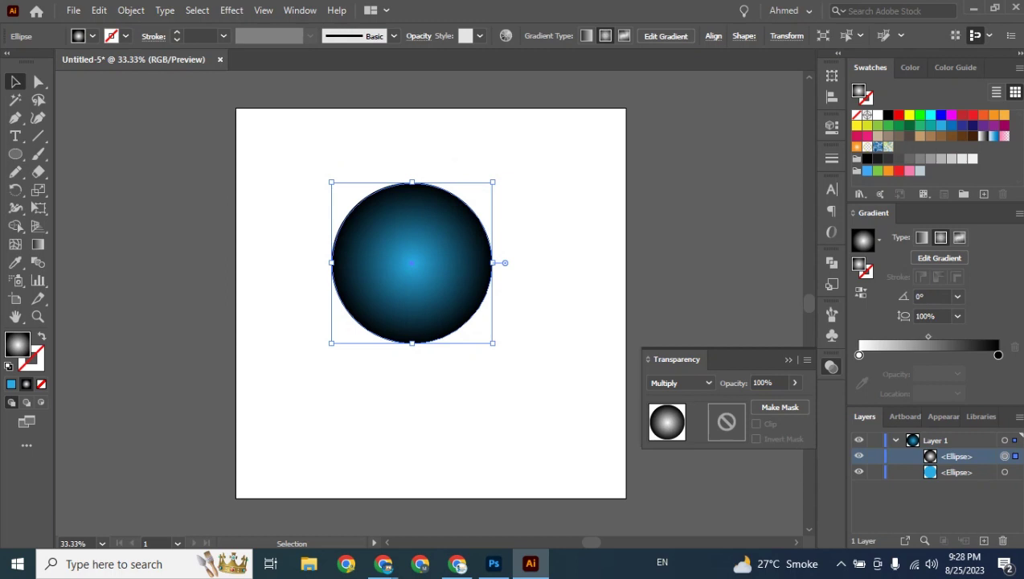
click(683, 383)
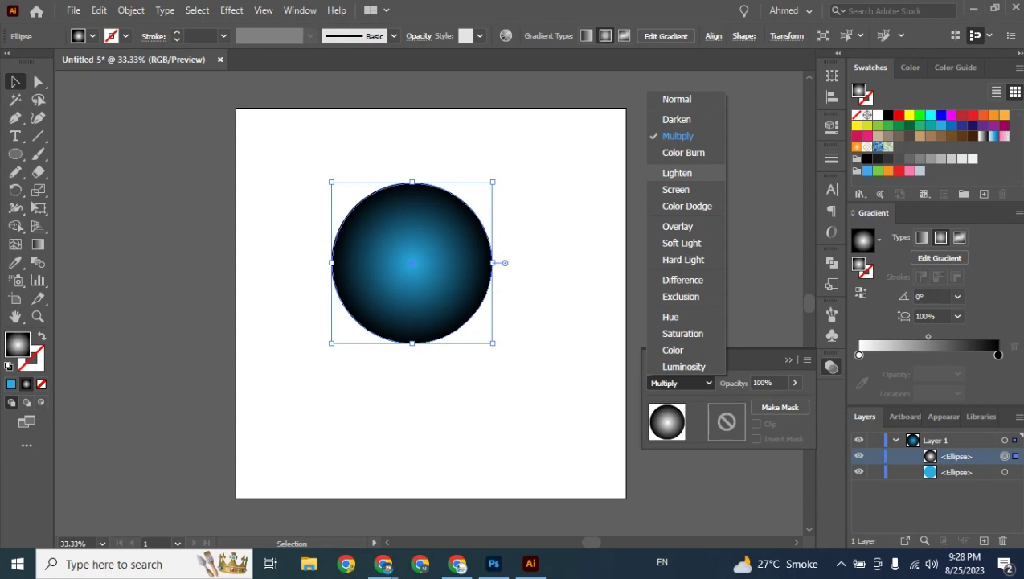
click(677, 172)
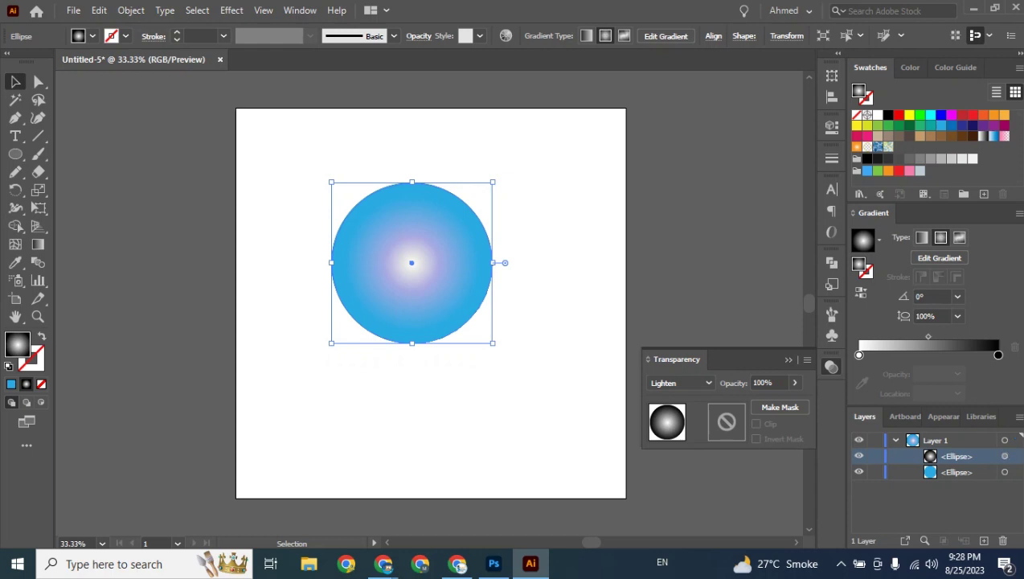
key(ctrl+shift+a)
- Select the gradient circle again and change its blending mode to Screen
click(412, 263)
click(679, 382)
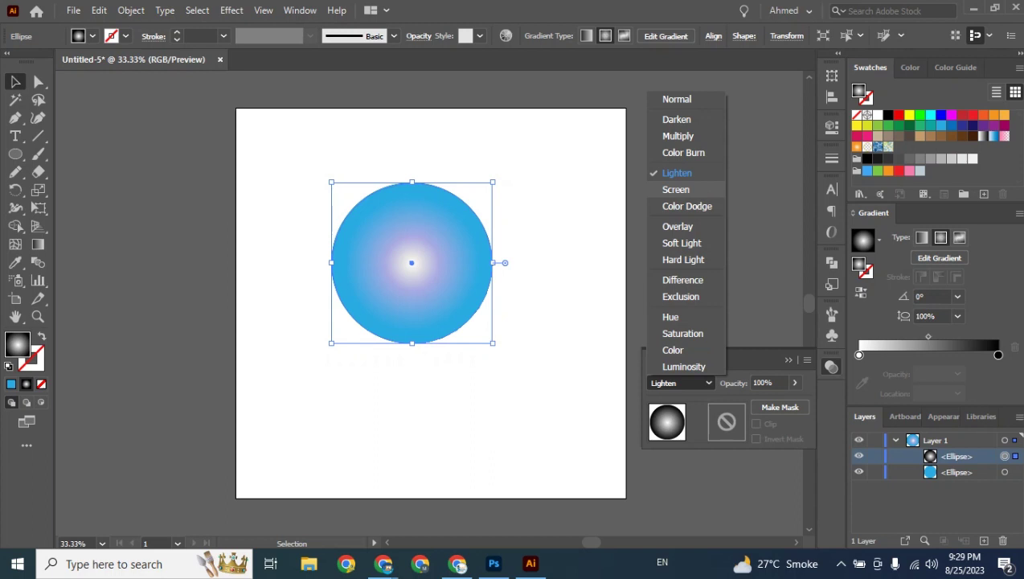
click(676, 188)
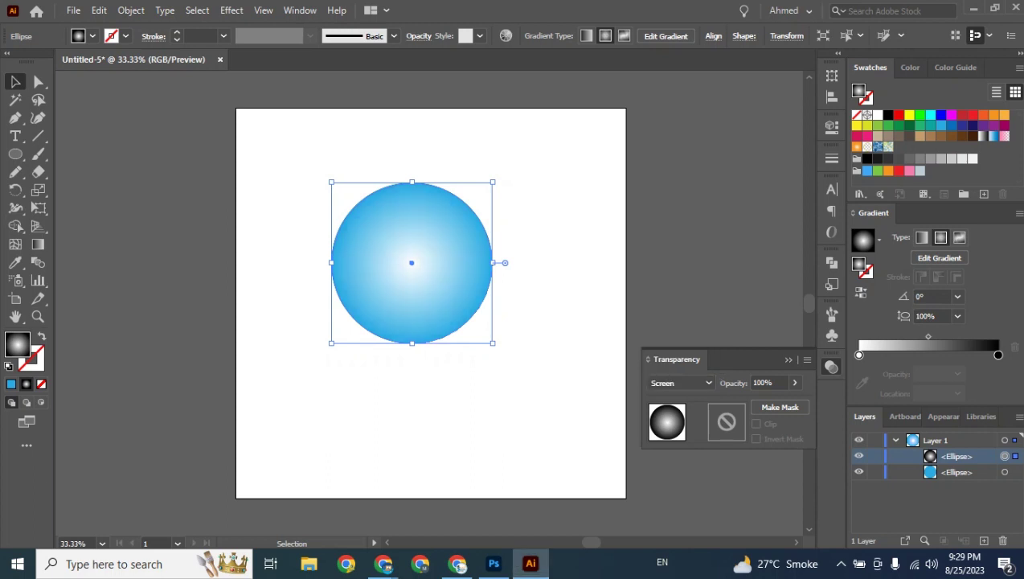
- View the Screen blend with the circles deselected, then reselect the gradient circle and set its blending mode to Color Dodge
click(554, 265)
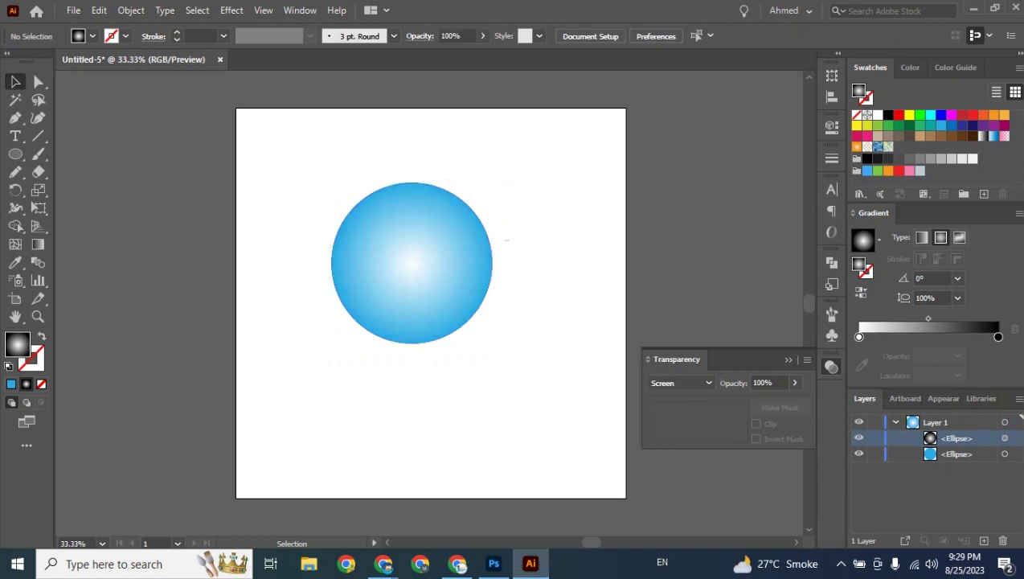
click(442, 261)
click(554, 265)
key(ctrl+z)
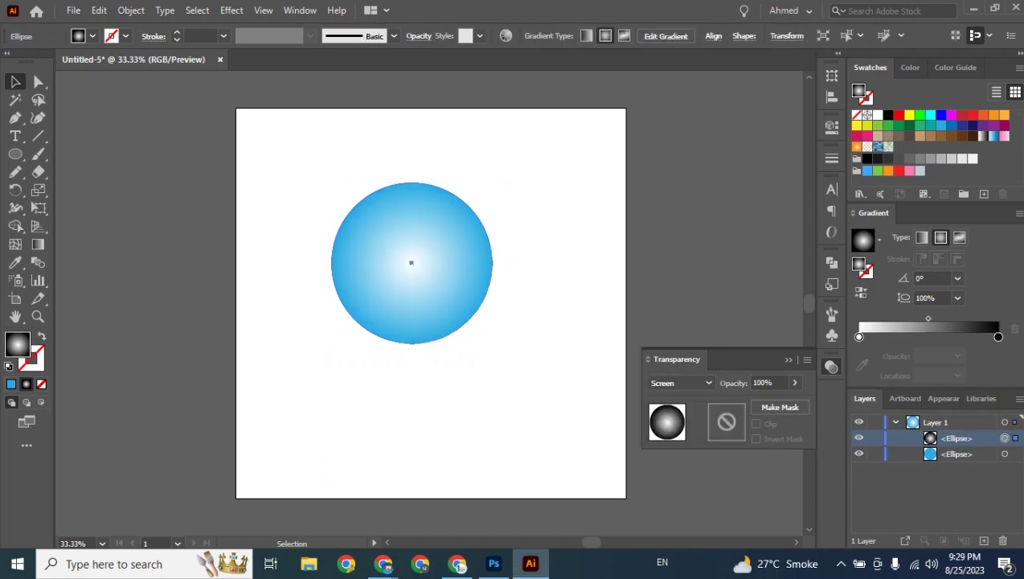
click(680, 383)
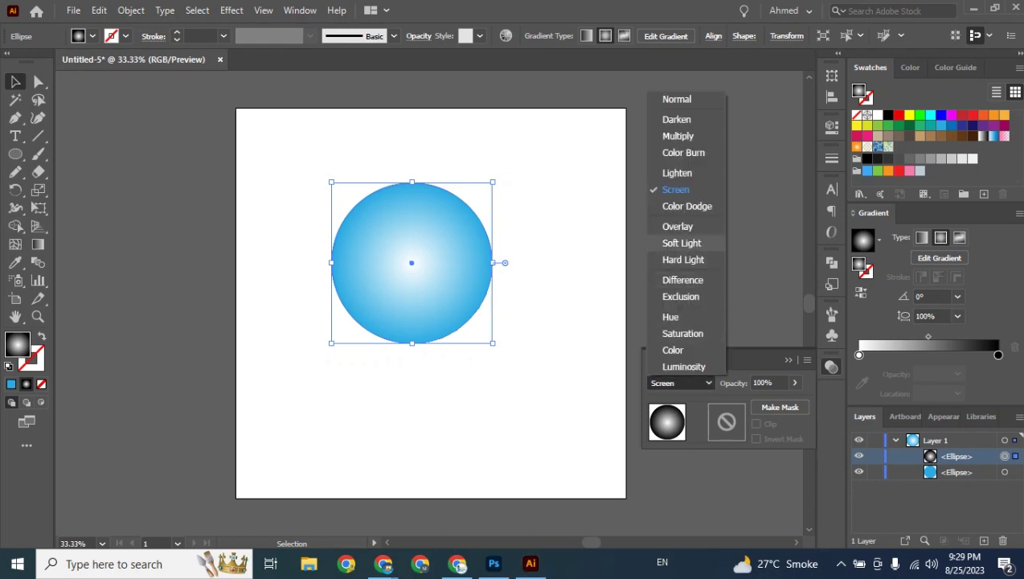
click(687, 206)
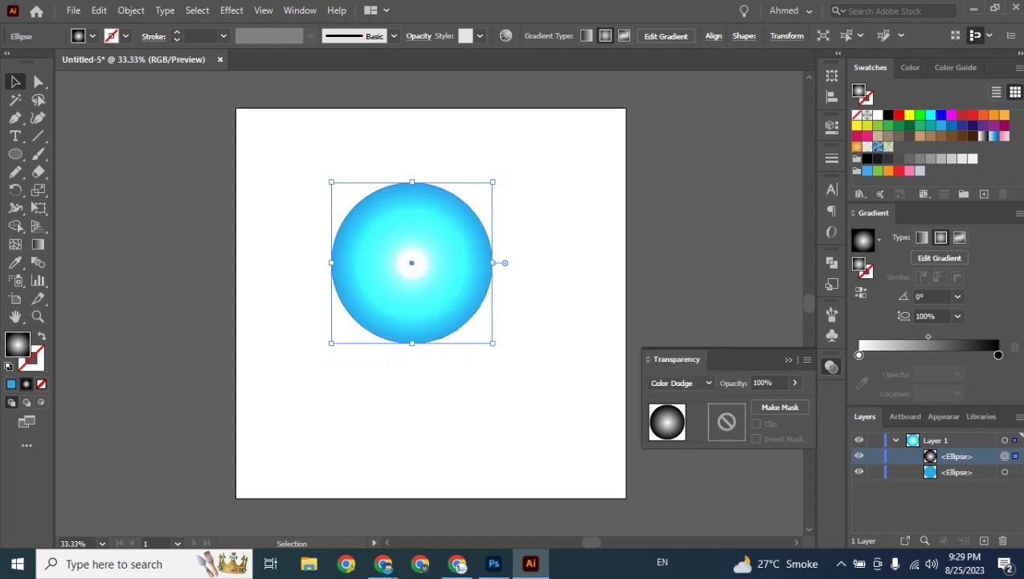
- Select both stacked circles together and try to set their blending mode to Overlay
click(531, 203)
drag(531, 203, 407, 333)
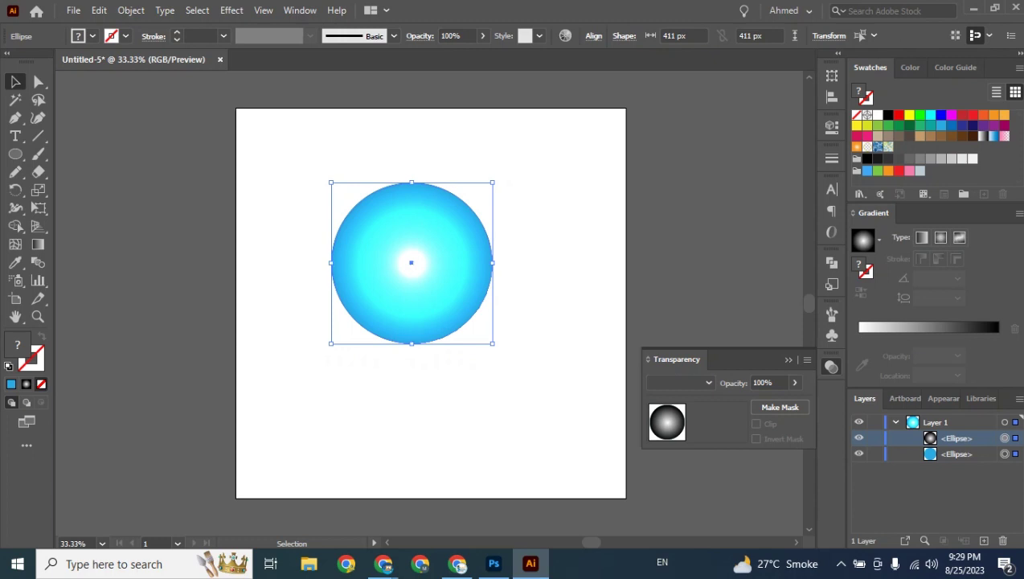
click(519, 242)
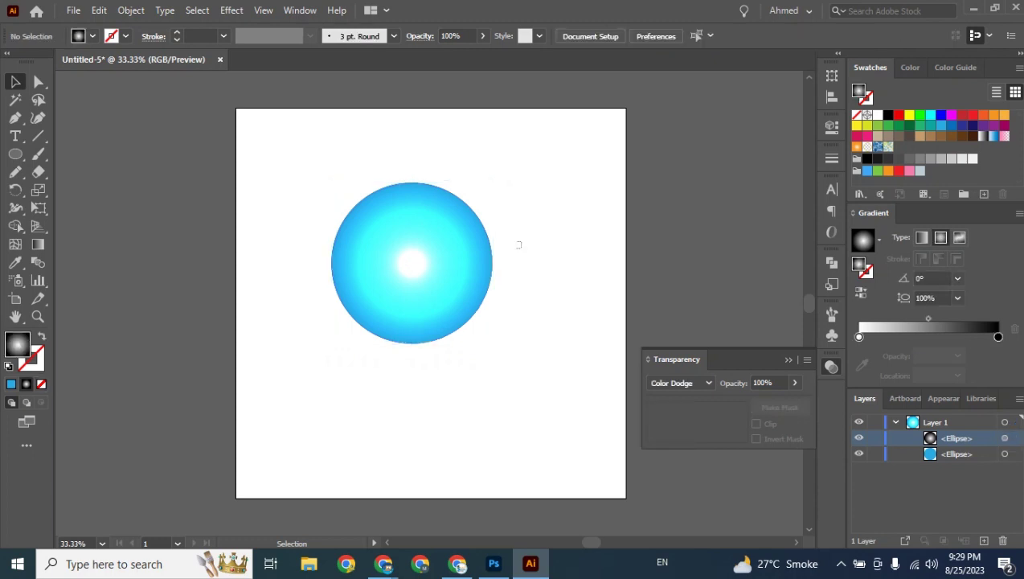
drag(520, 241, 420, 306)
click(679, 383)
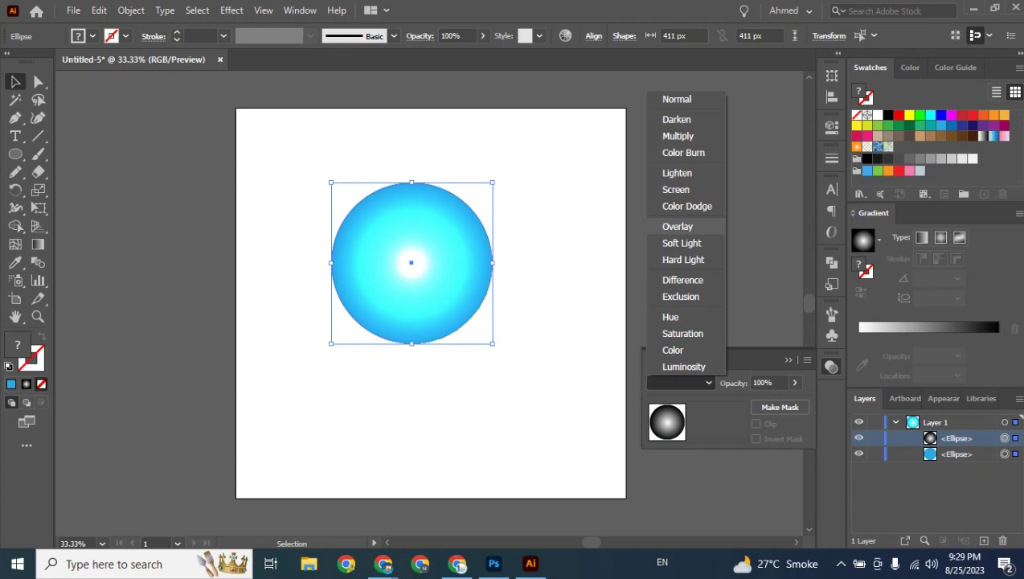
click(678, 226)
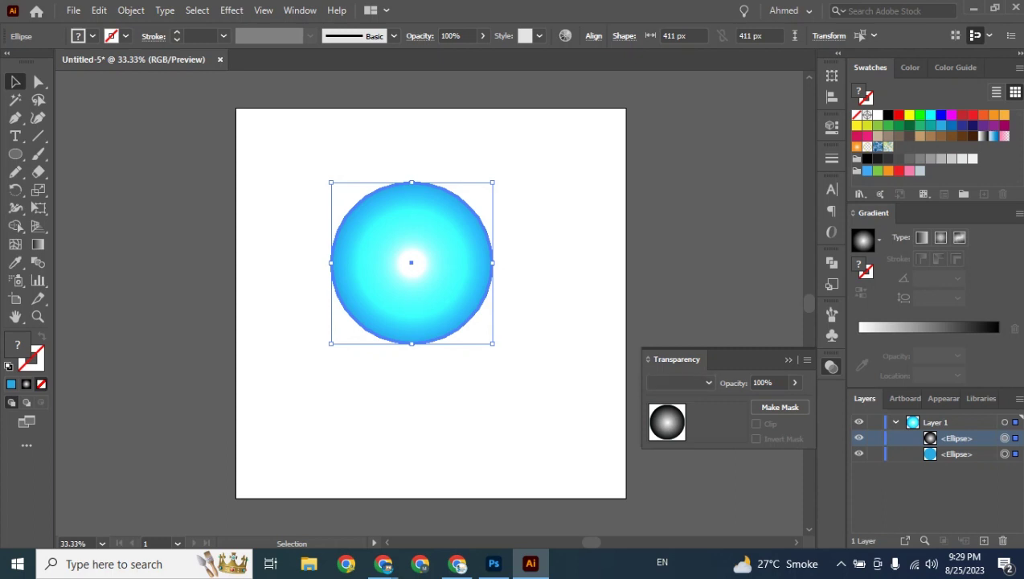
- Select only the gradient circle, switch its blending mode through Darken, Multiply and Color Burn, and deselect it
click(1005, 438)
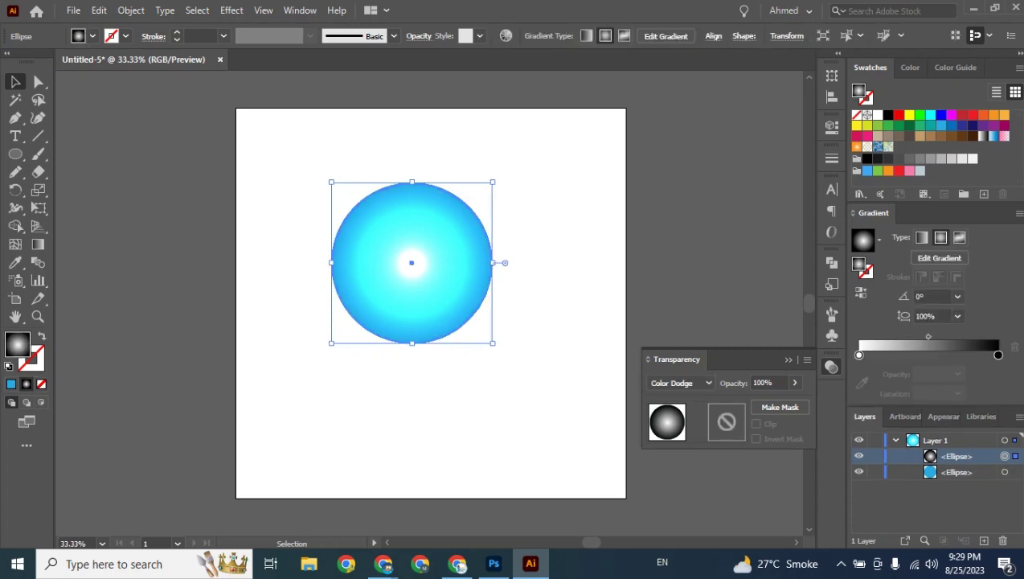
click(681, 383)
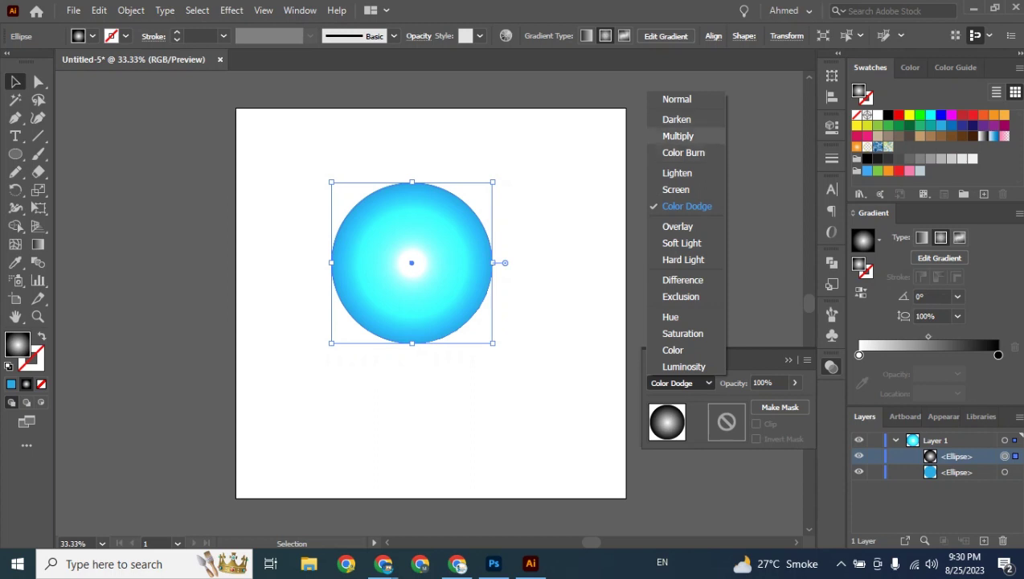
click(676, 119)
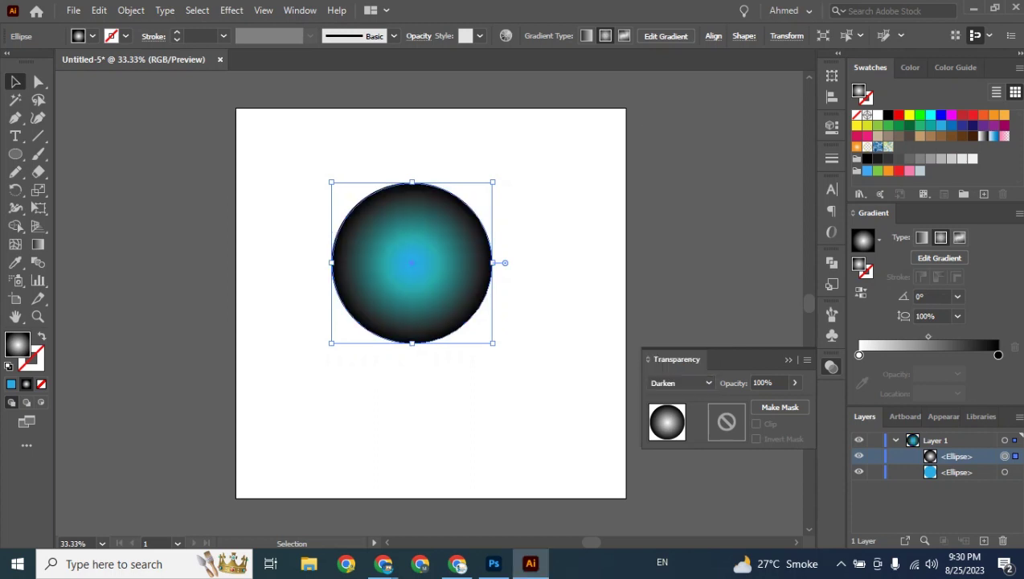
click(680, 382)
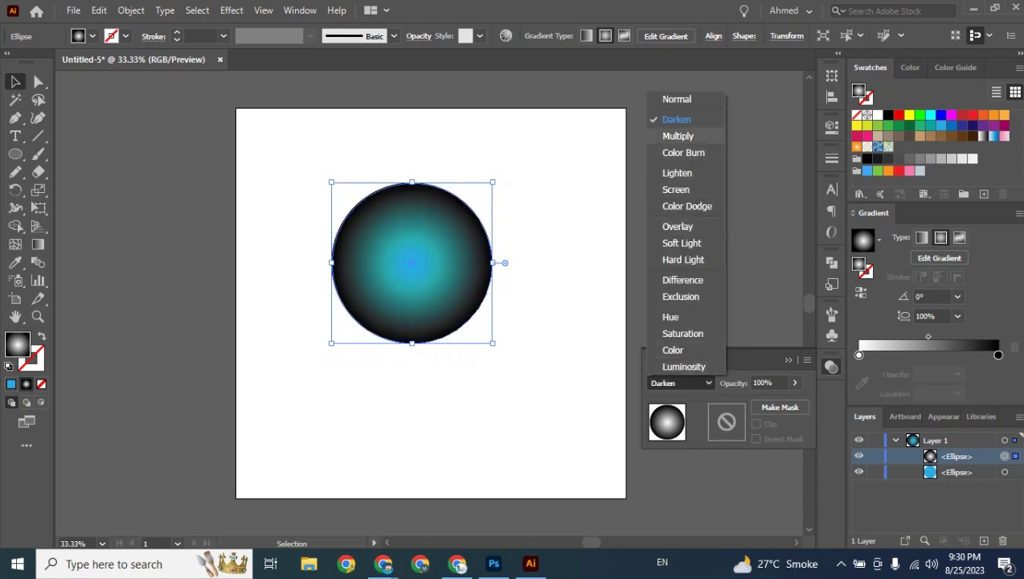
click(677, 136)
click(699, 383)
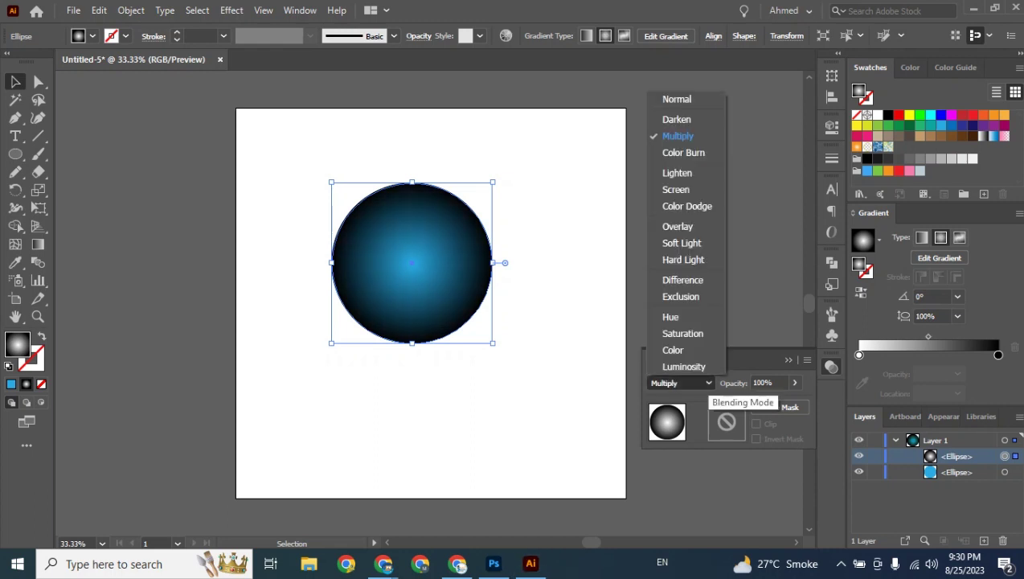
click(684, 152)
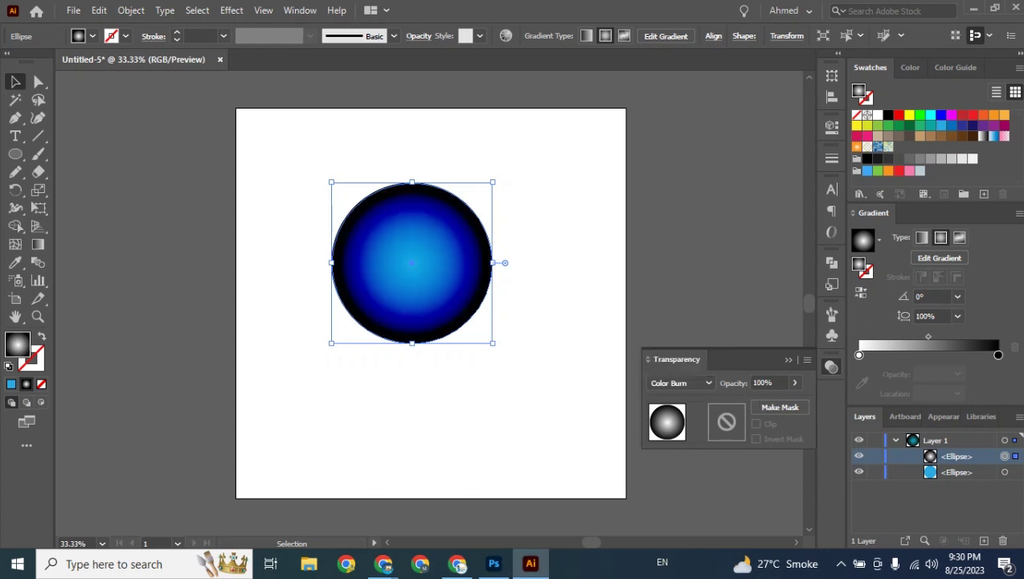
click(546, 345)
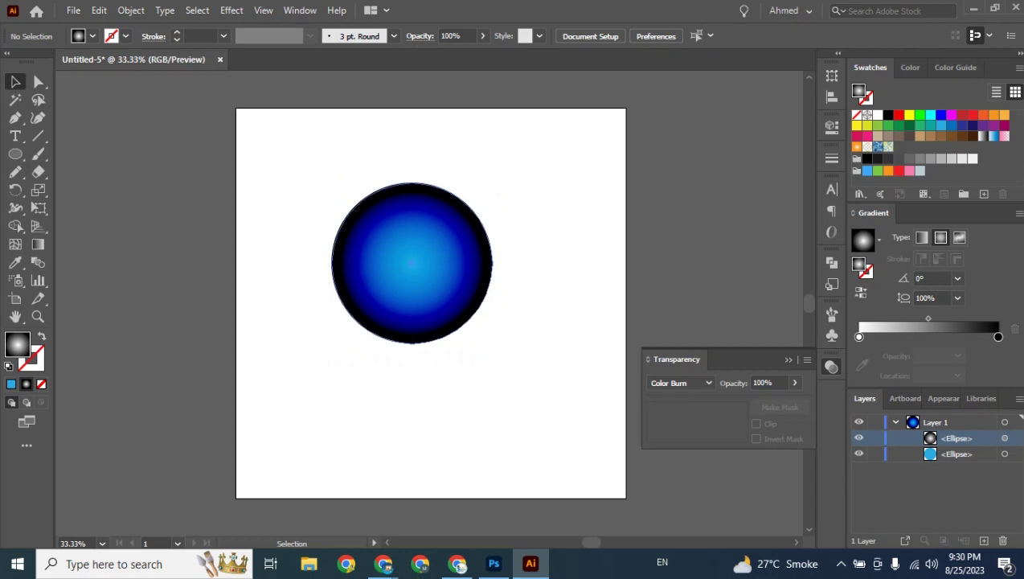
- Reselect the gradient circle, set its blending mode to Overlay and view the two circles deselected
click(462, 314)
click(679, 382)
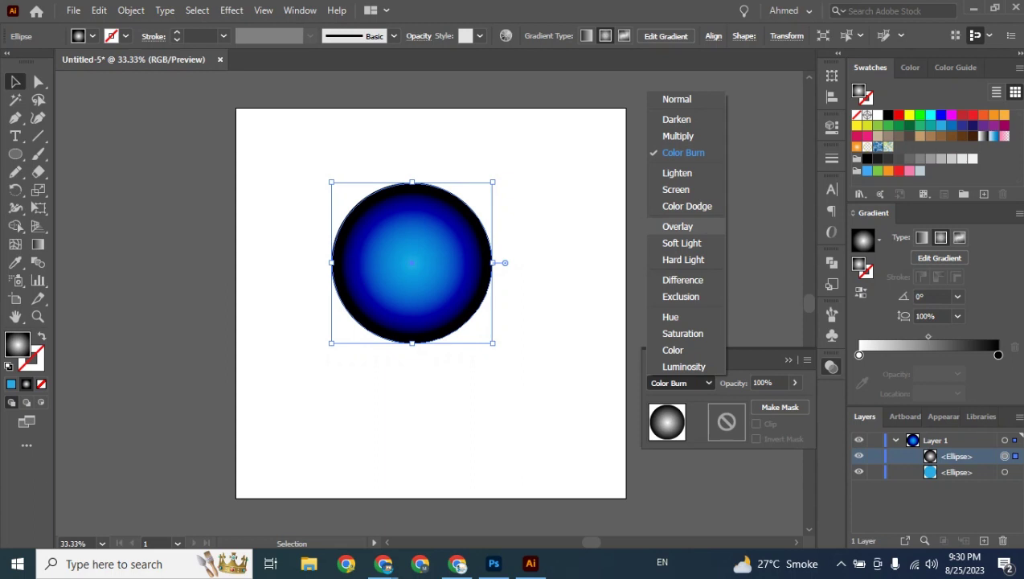
click(677, 226)
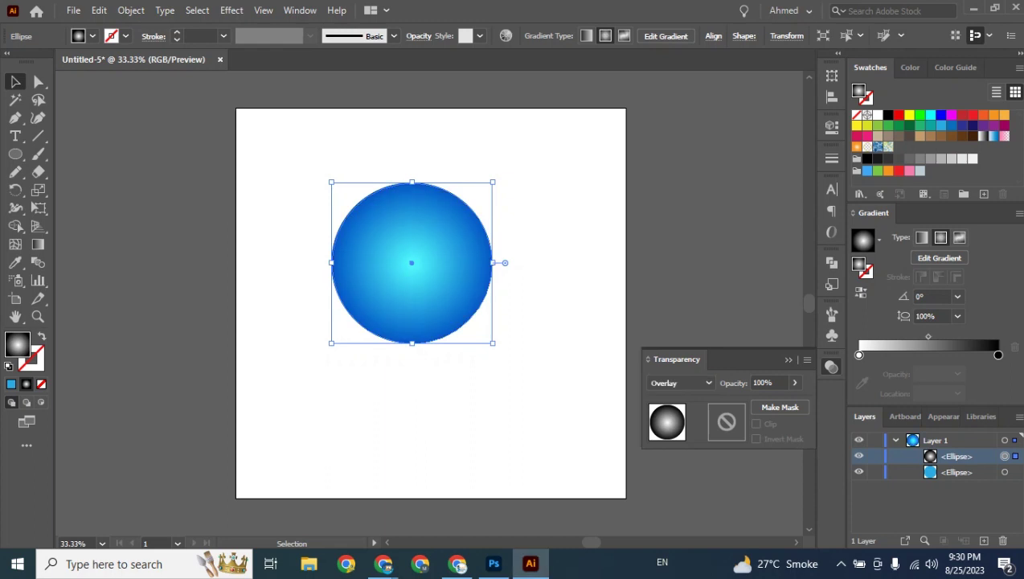
key(ctrl+shift+a)
drag(523, 212, 482, 299)
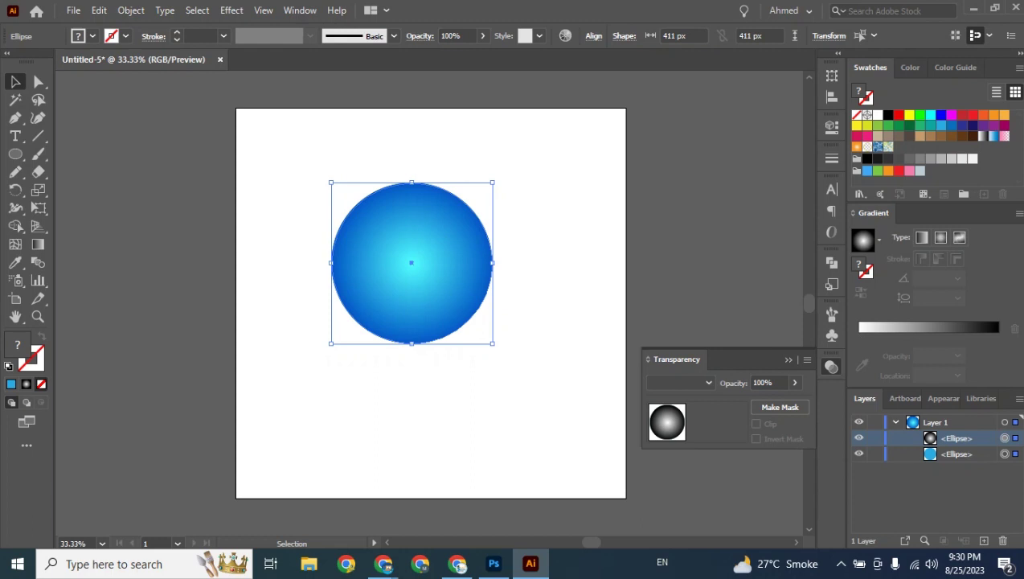
click(547, 298)
- Change the gradient circle's blending mode to Soft Light and on to Hard Light, and deselect it
click(434, 269)
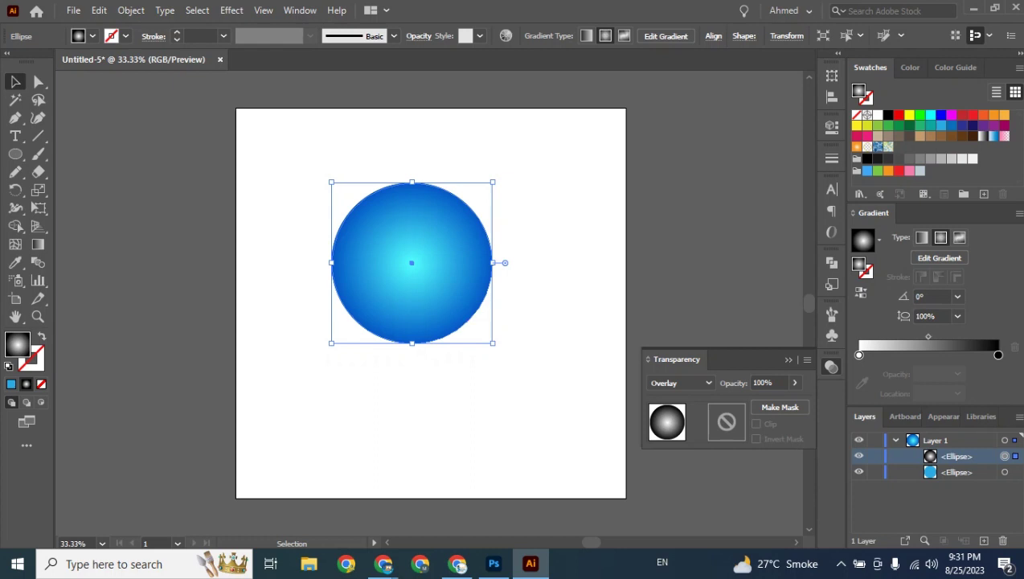
click(680, 383)
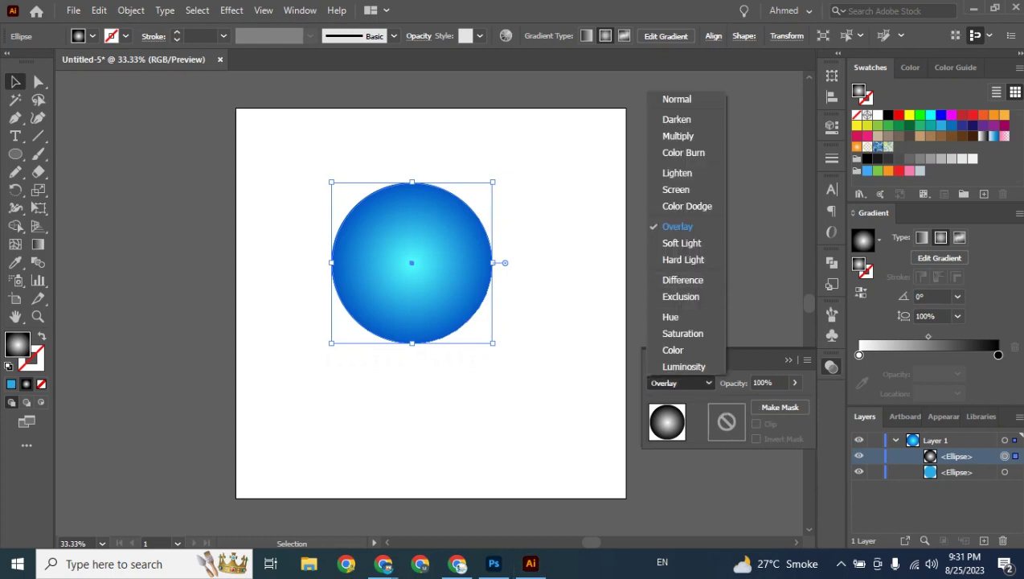
click(681, 243)
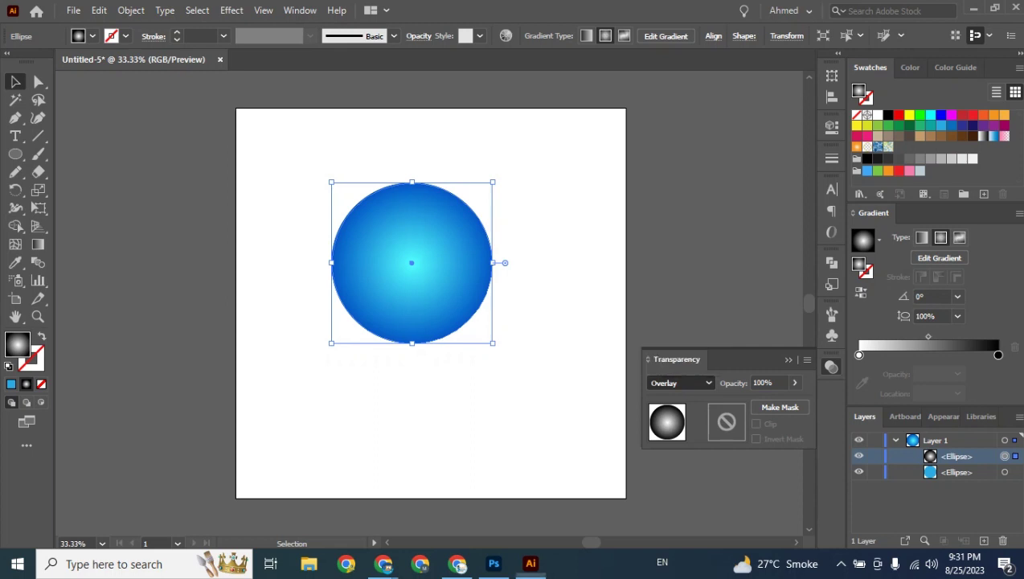
click(698, 384)
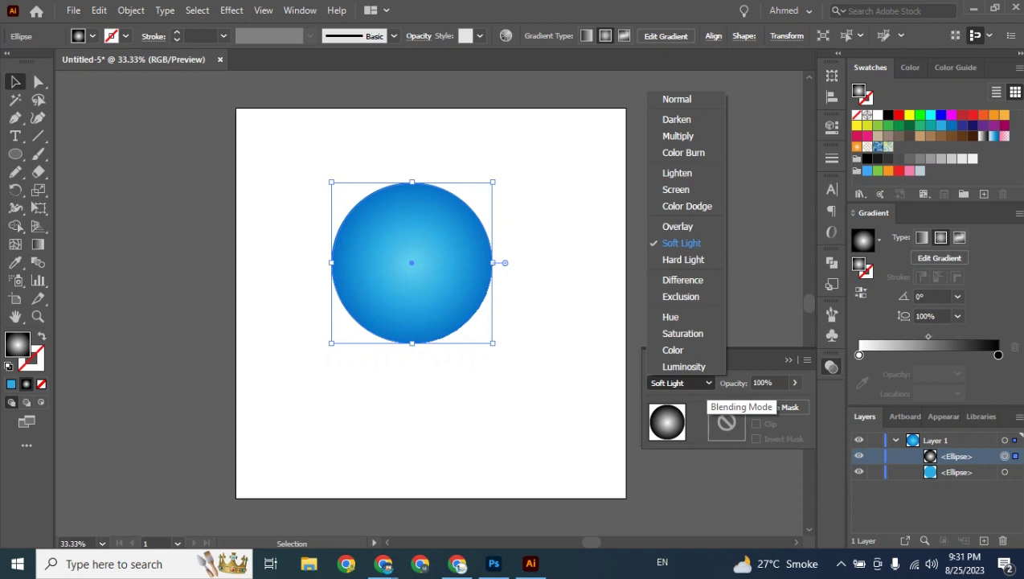
click(682, 260)
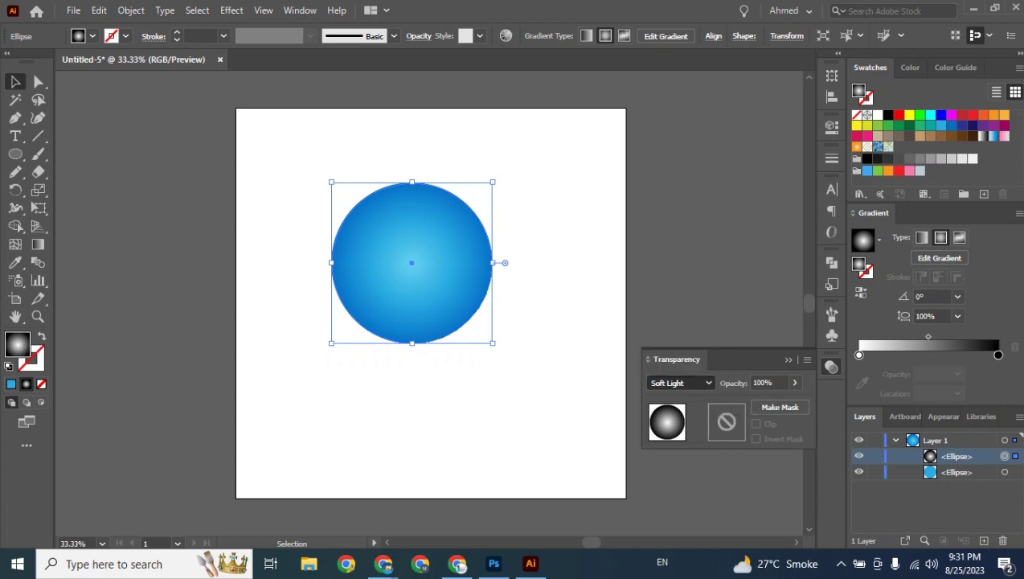
key(Down)
click(524, 227)
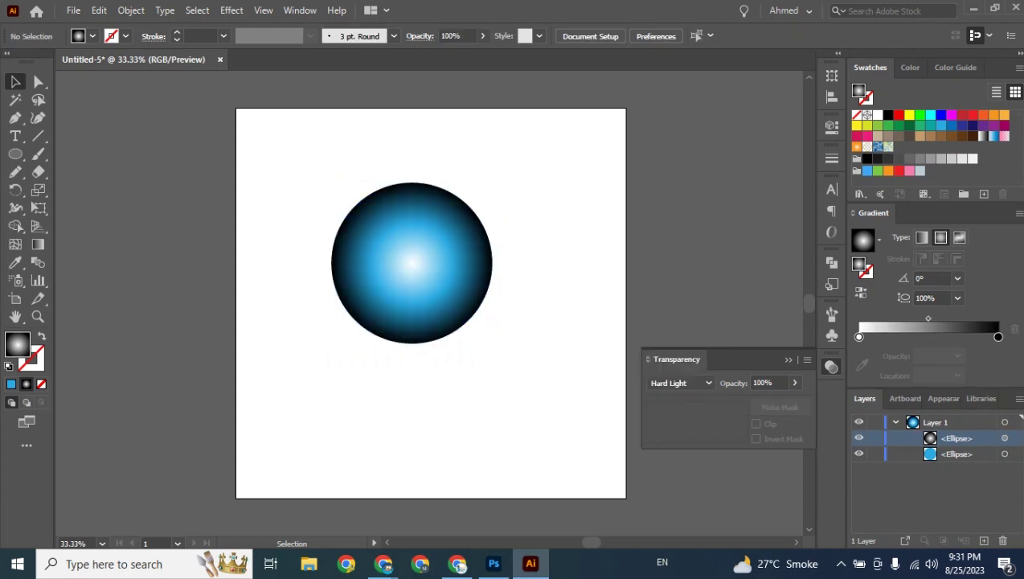
- Select both stacked circles and set their blending mode to Difference, followed by Exclusion
drag(524, 227, 429, 325)
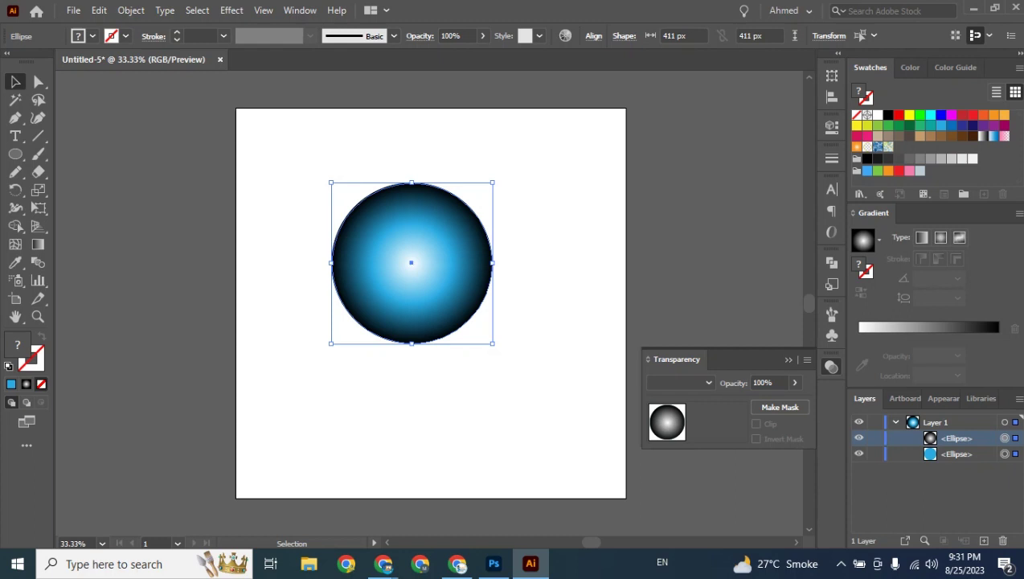
click(516, 206)
drag(516, 206, 407, 335)
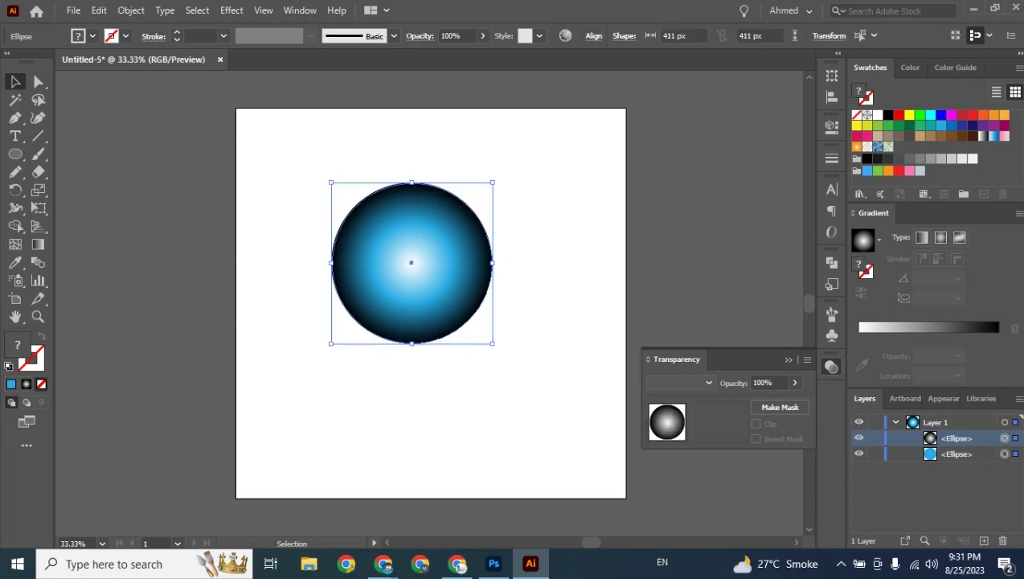
click(690, 382)
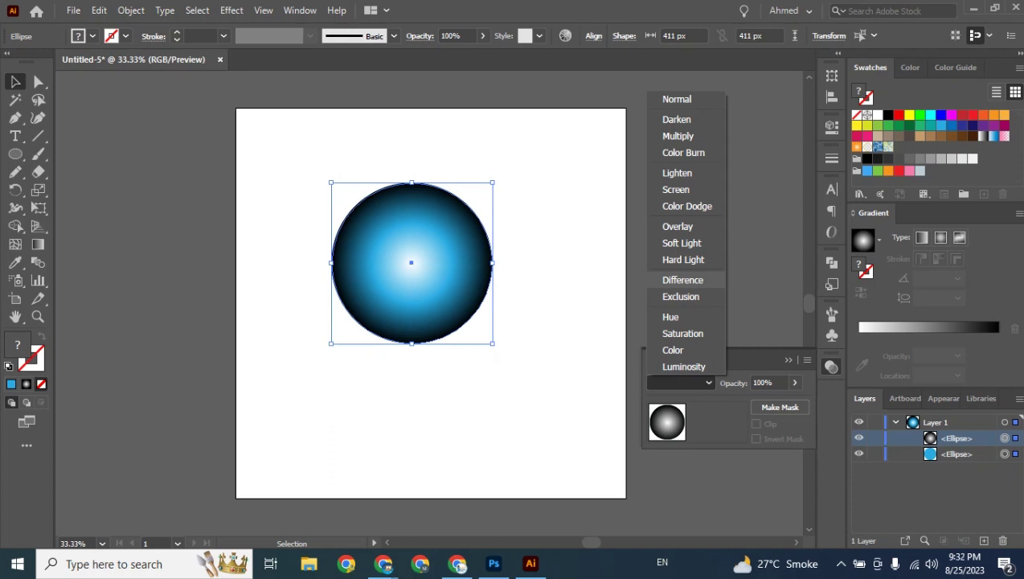
click(683, 280)
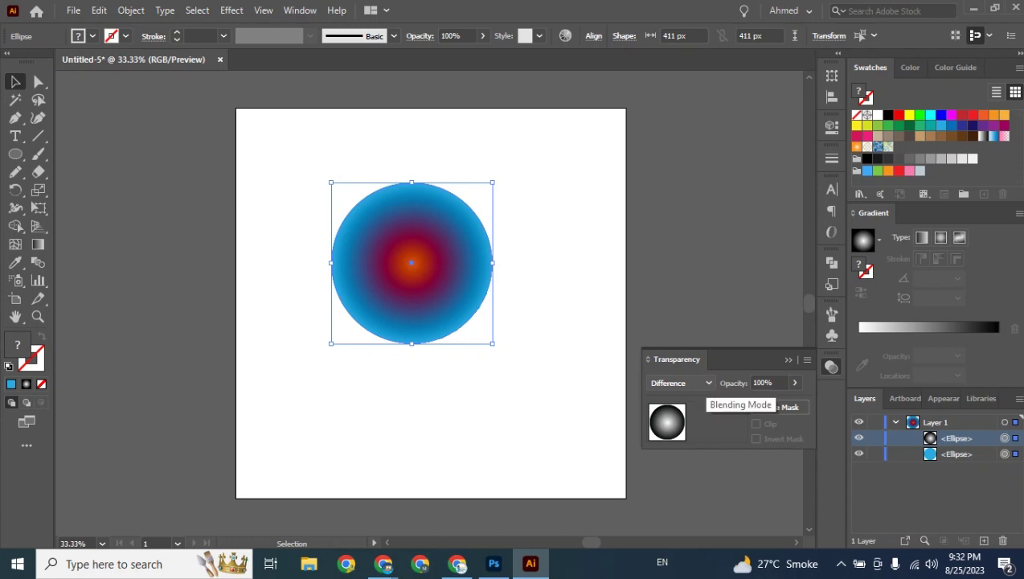
click(682, 382)
click(679, 294)
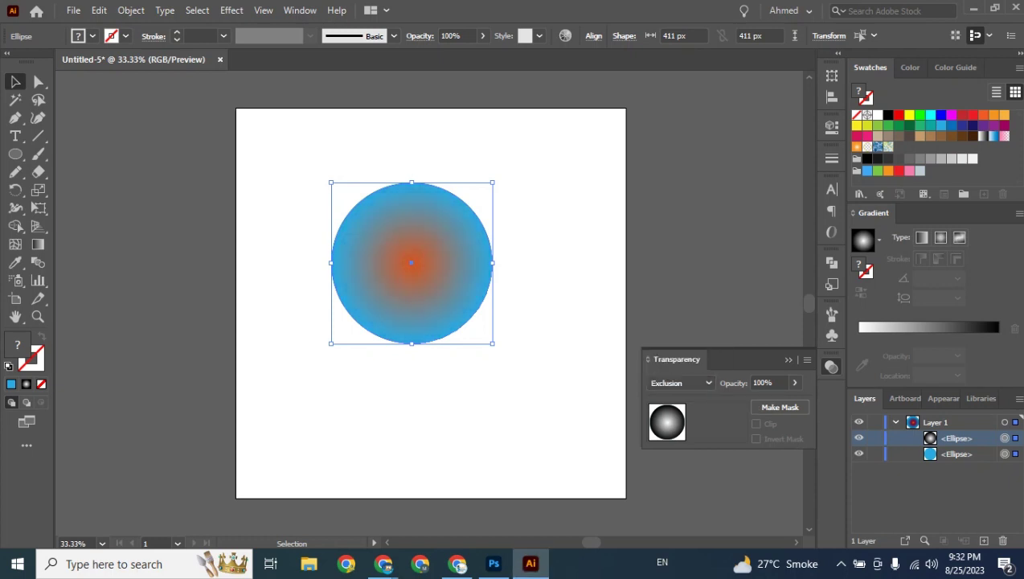
- Switch the blending mode of both selected circles through Hue, Saturation and Color
click(681, 383)
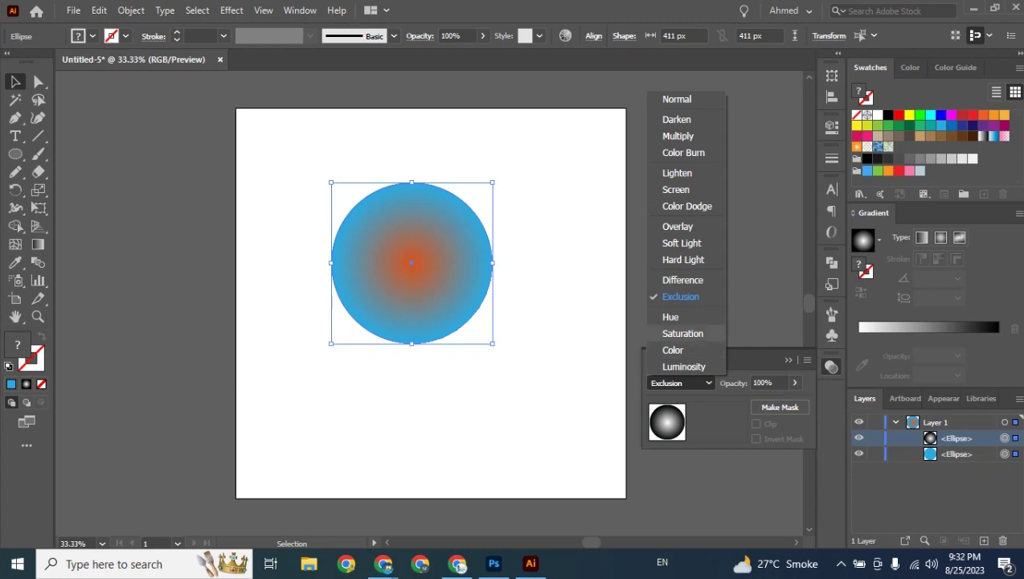
click(670, 316)
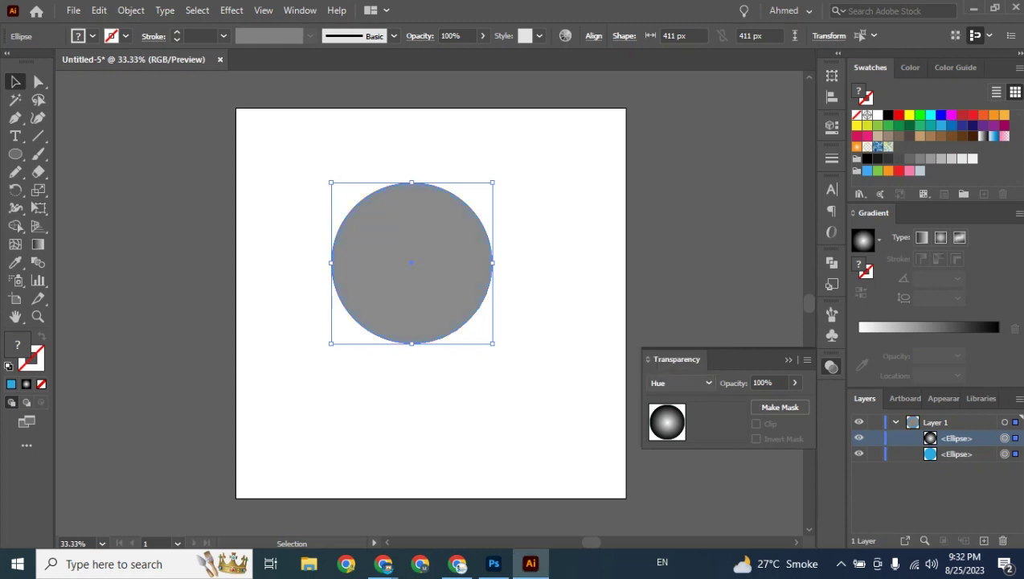
click(682, 383)
click(683, 332)
click(681, 383)
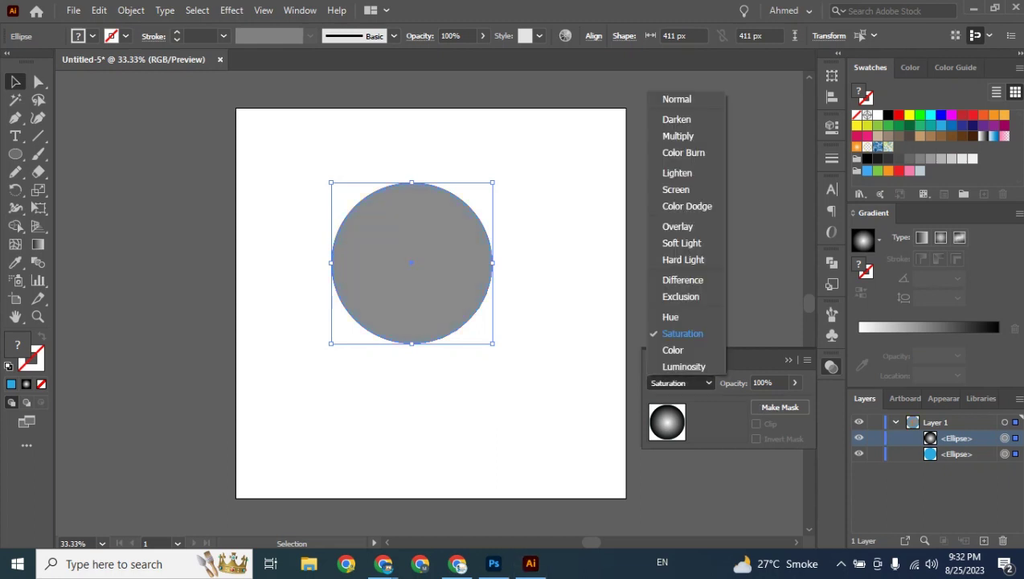
click(673, 350)
click(682, 383)
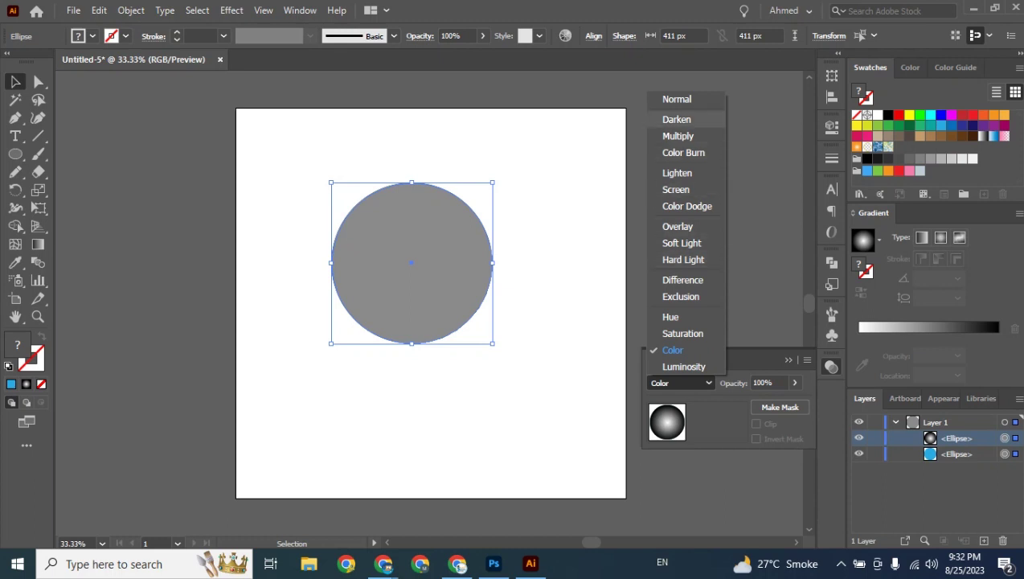
key(Escape)
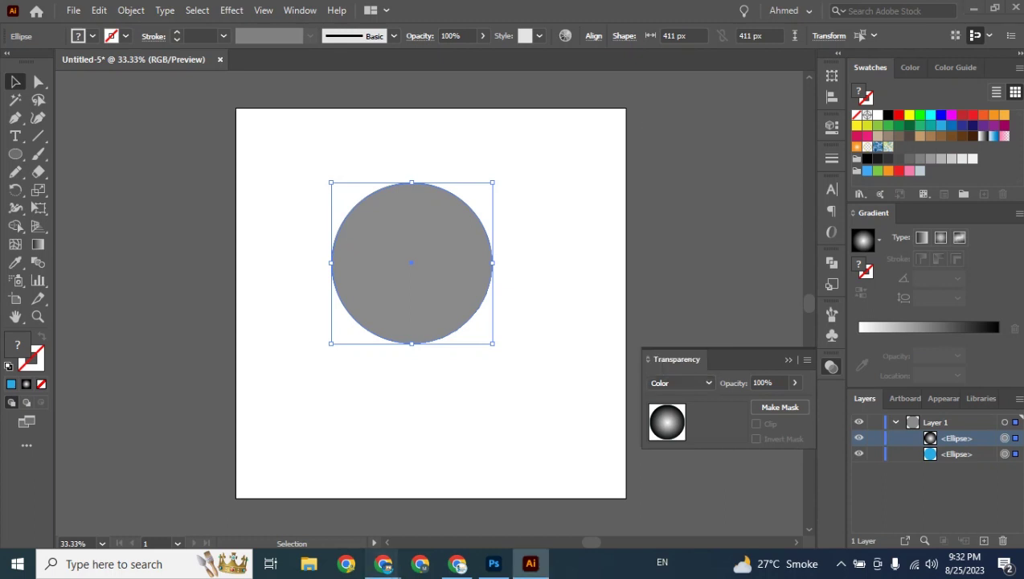
- Switch to the Google Meet call in Chrome
mouse_move(383, 563)
click(305, 486)
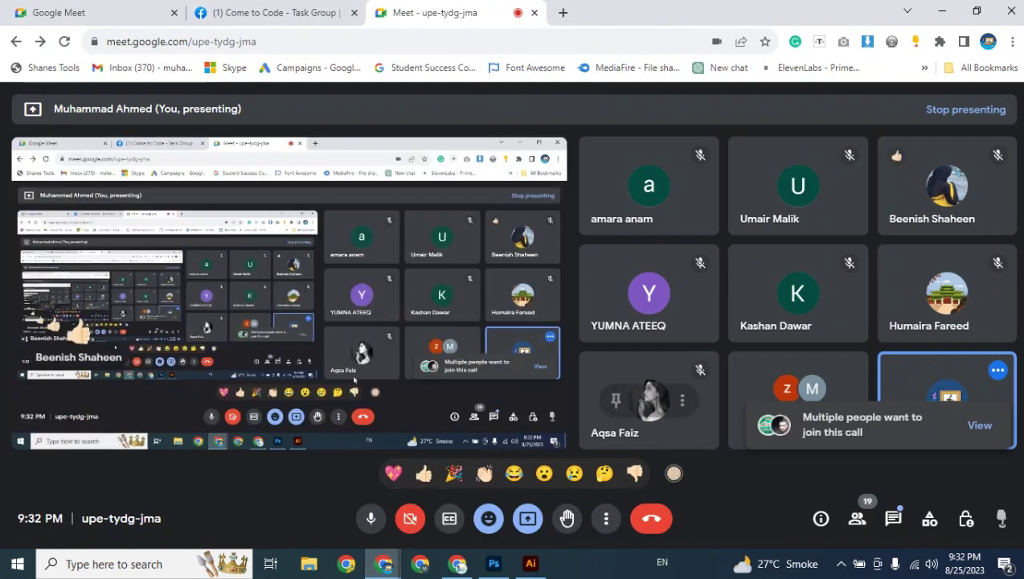
- Admit everyone waiting to join the call and check the in-call messages
click(979, 426)
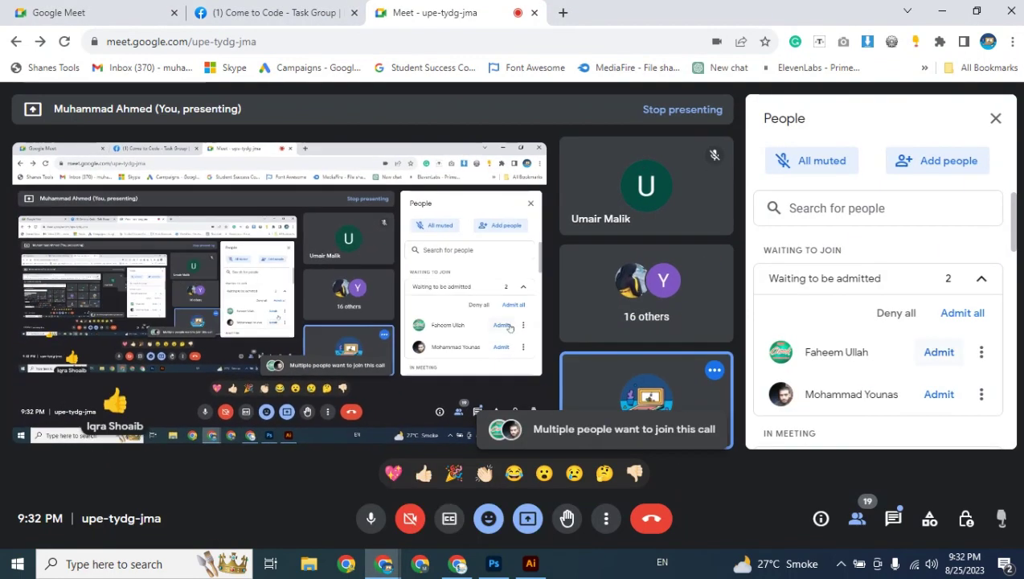
click(963, 313)
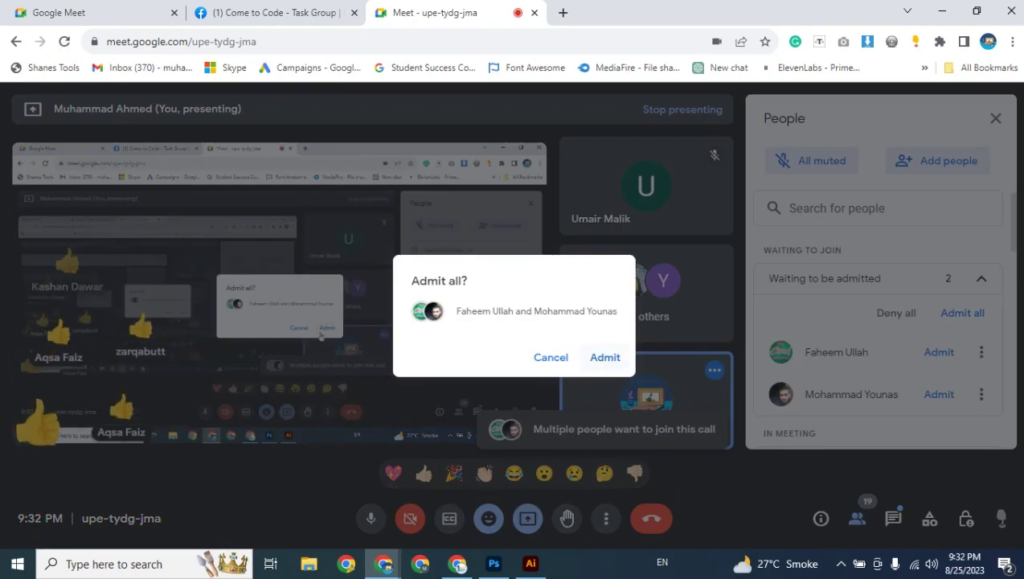
click(605, 358)
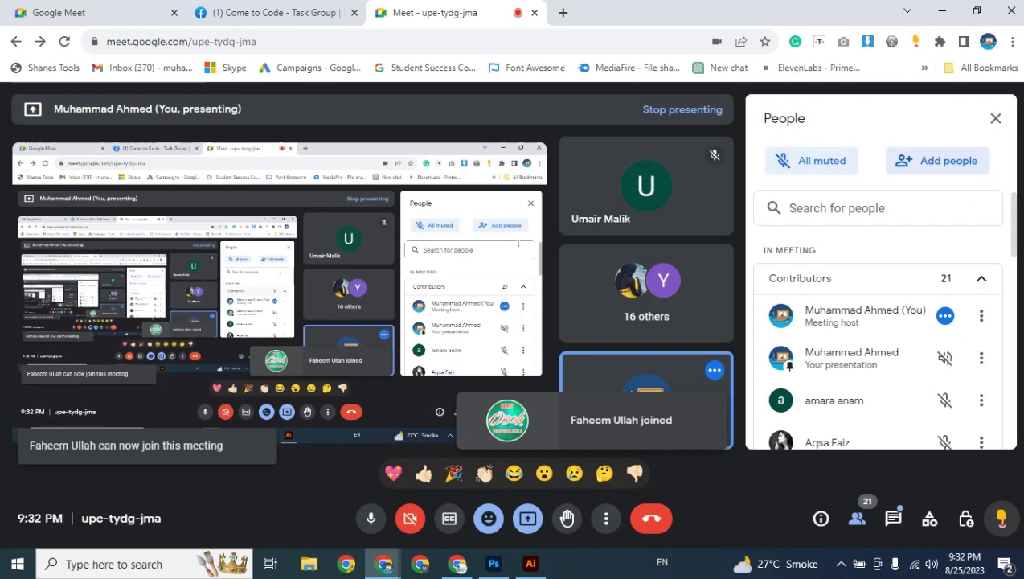
click(996, 118)
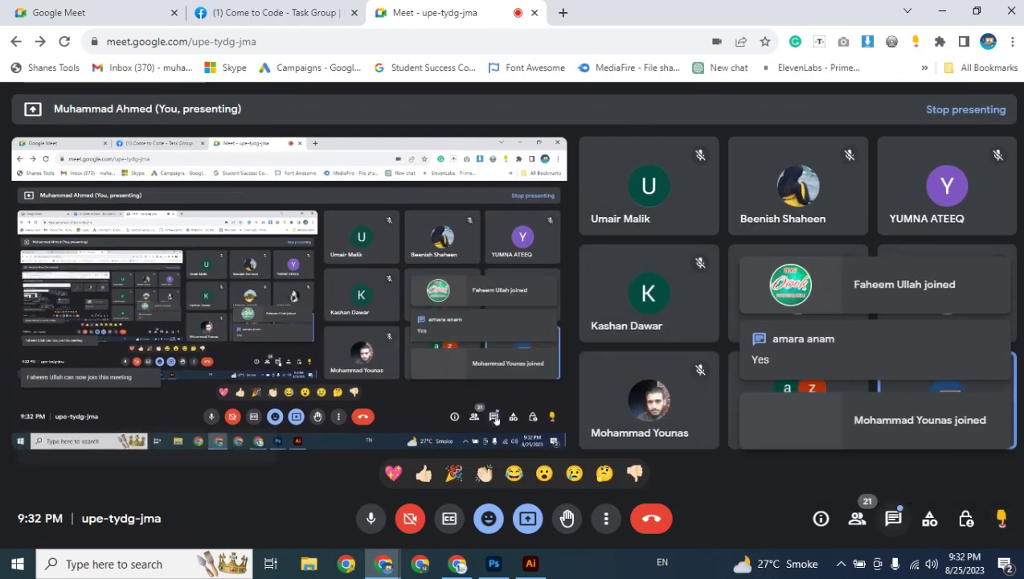
click(893, 519)
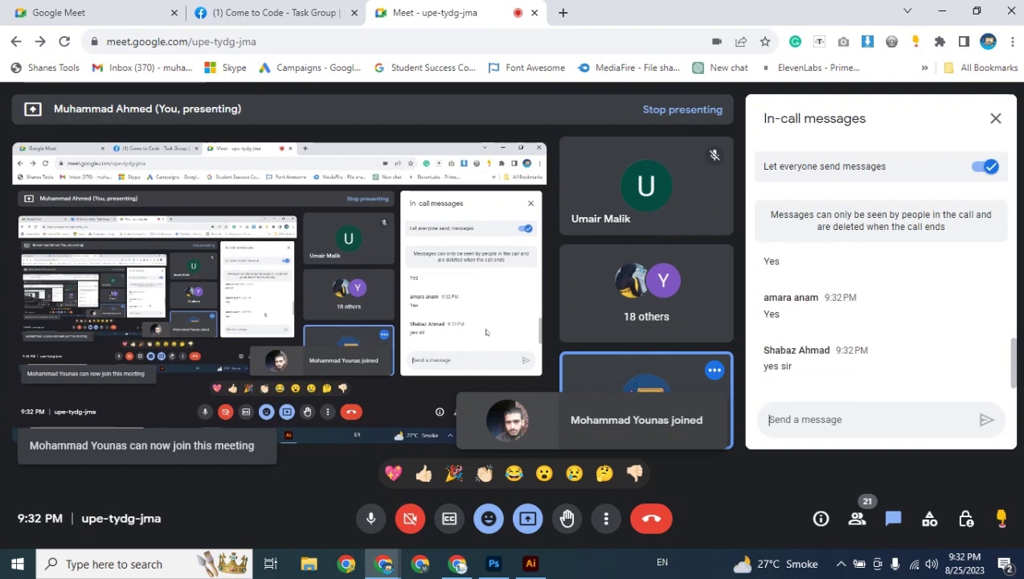
click(996, 118)
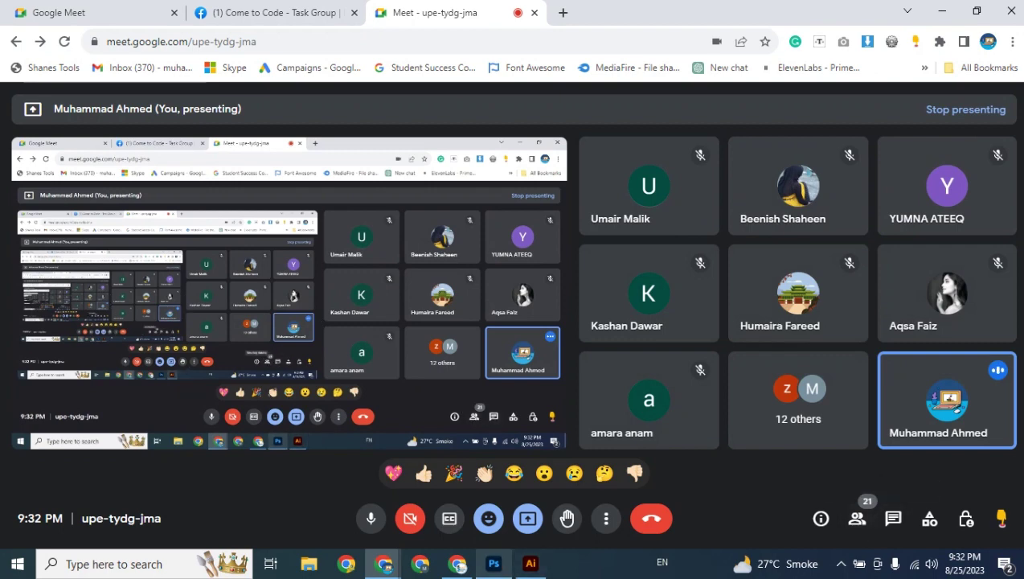
- Switch to Illustrator and delete both stacked circles from the artboard
mouse_move(529, 563)
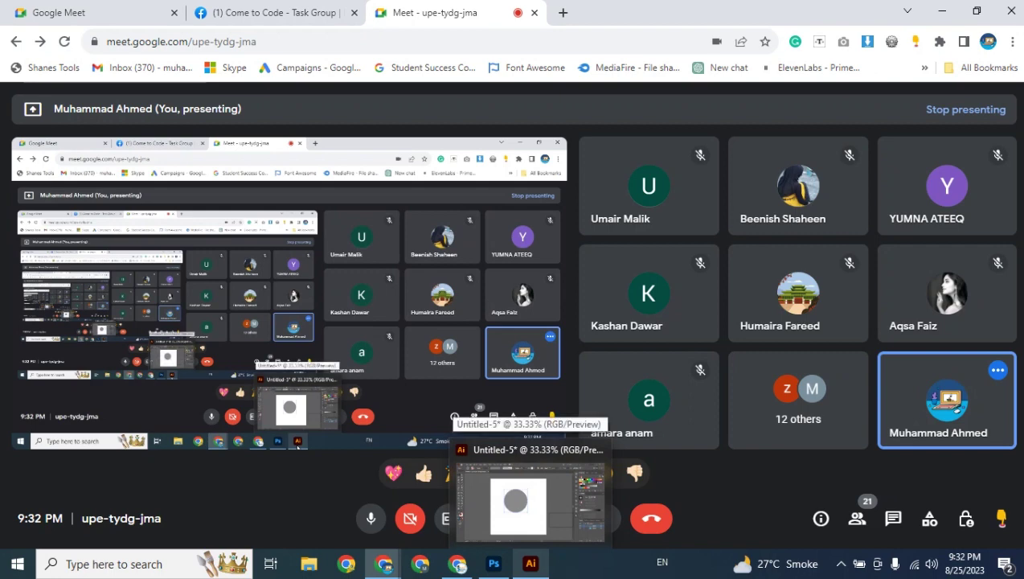
click(530, 494)
click(563, 198)
drag(563, 199, 361, 373)
key(Delete)
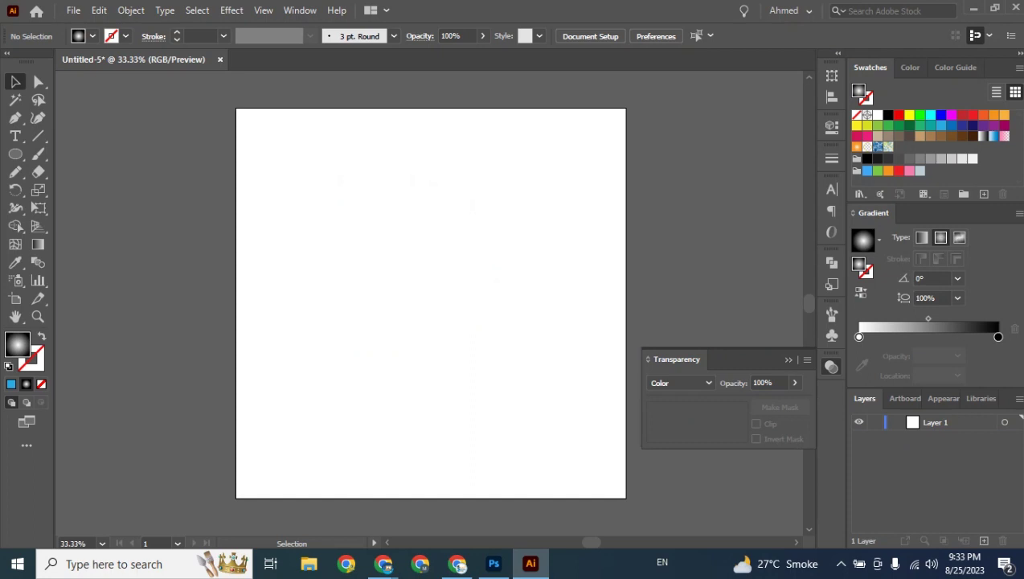
- Draw a rectangle covering the whole artboard and fill it with solid blue 29ABE2
click(15, 154)
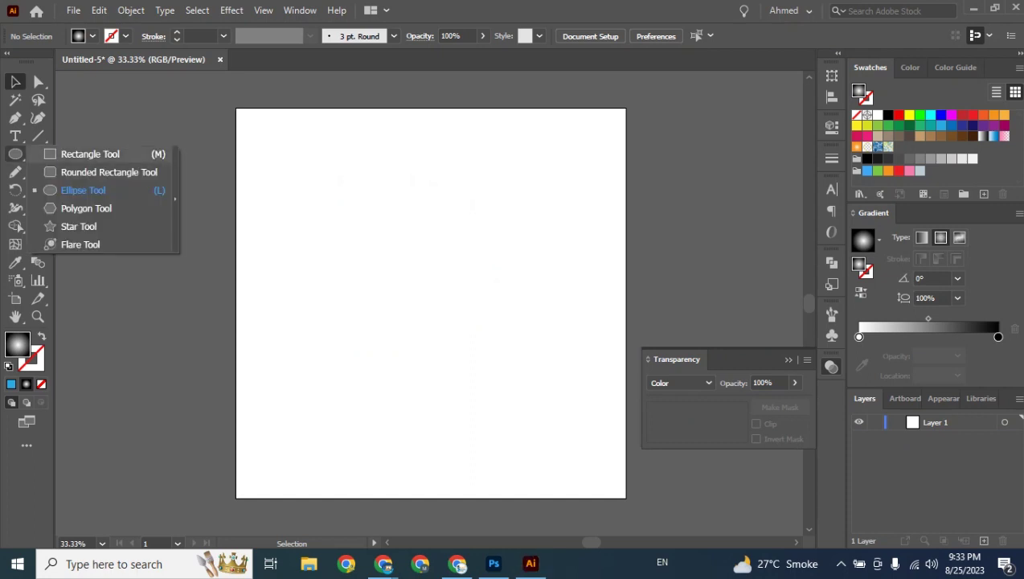
click(90, 153)
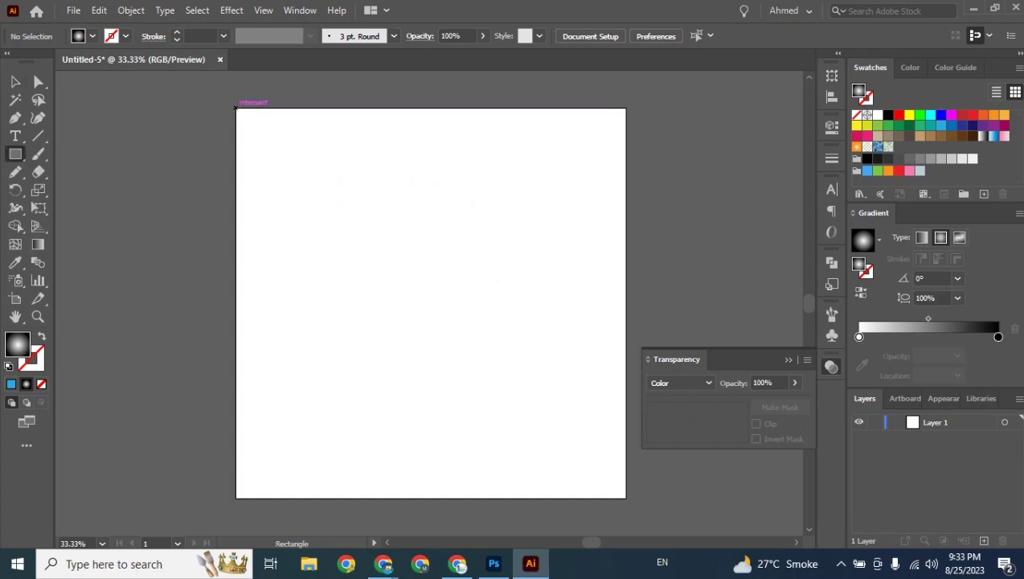
mouse_move(235, 109)
mouse_down()
mouse_move(563, 448)
mouse_move(625, 497)
mouse_up()
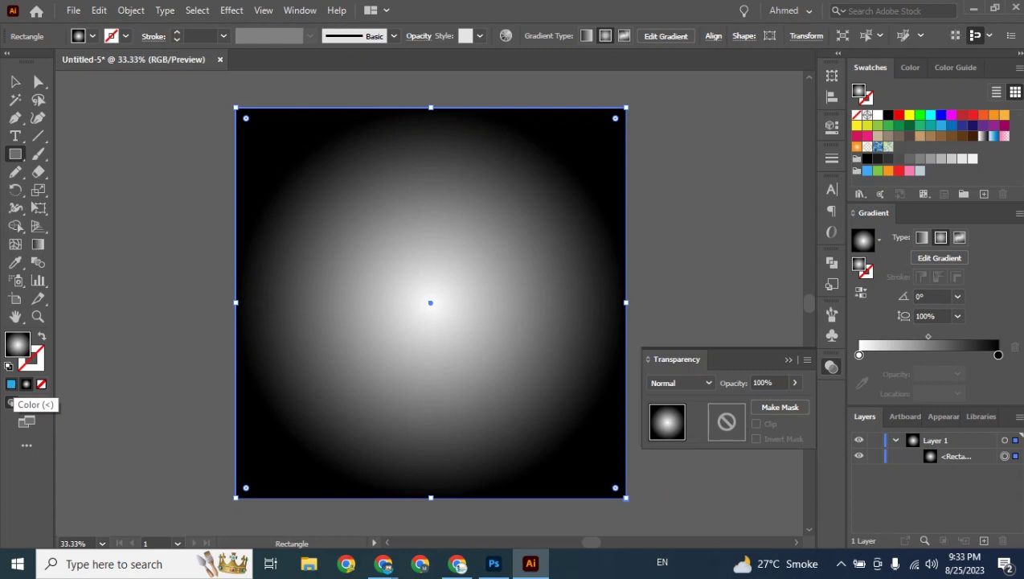
click(11, 384)
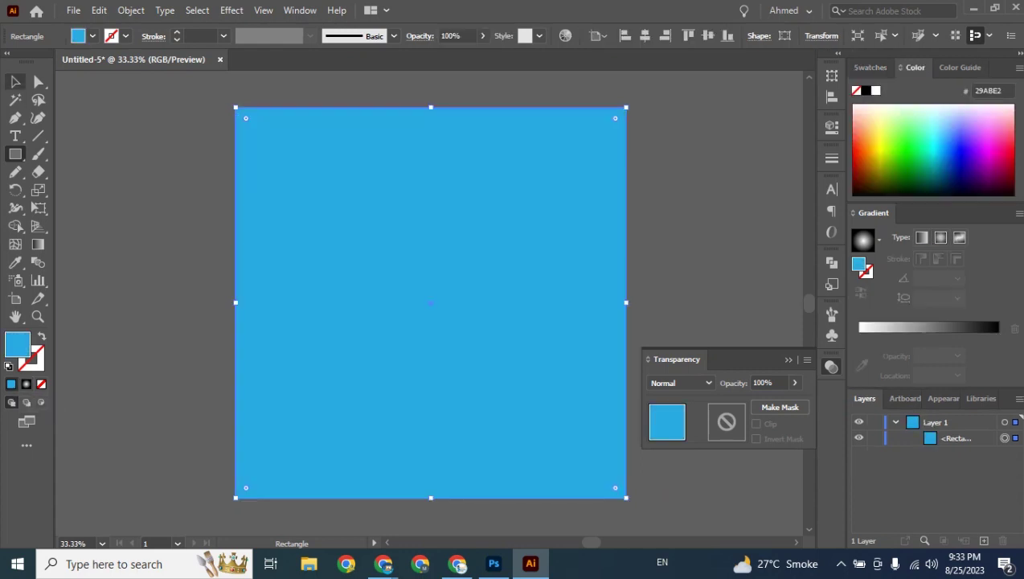
key(v)
key(ctrl+shift+a)
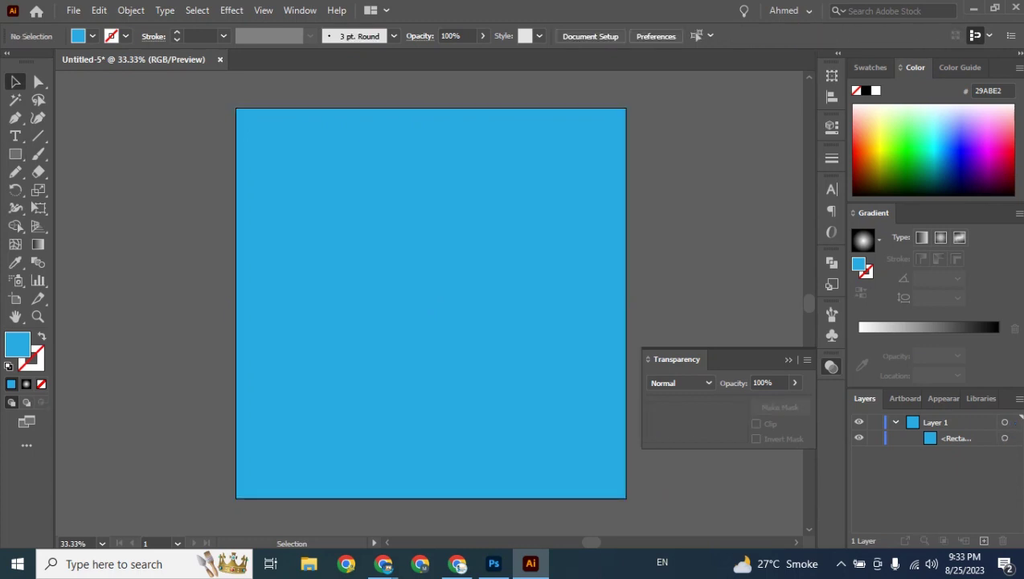
key(ctrl+a)
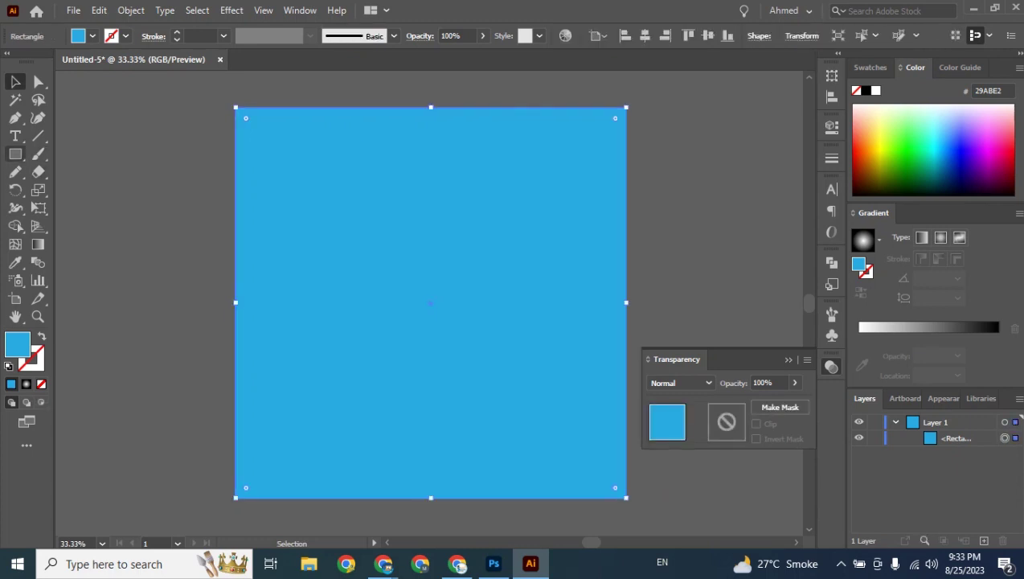
- Create a triangle as a polygon with 3 sides and a 50 px radius
right_click(15, 154)
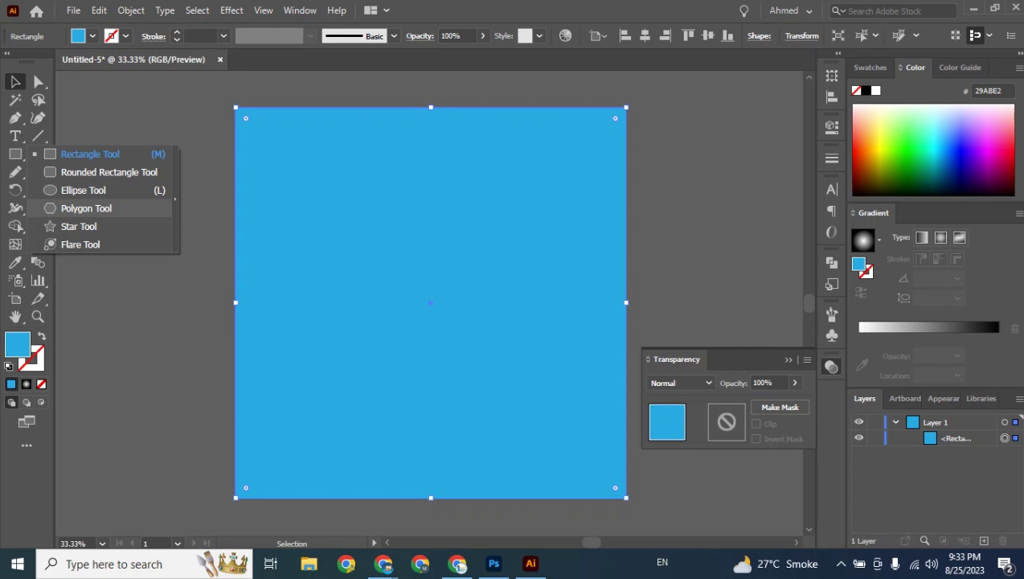
click(86, 208)
click(433, 297)
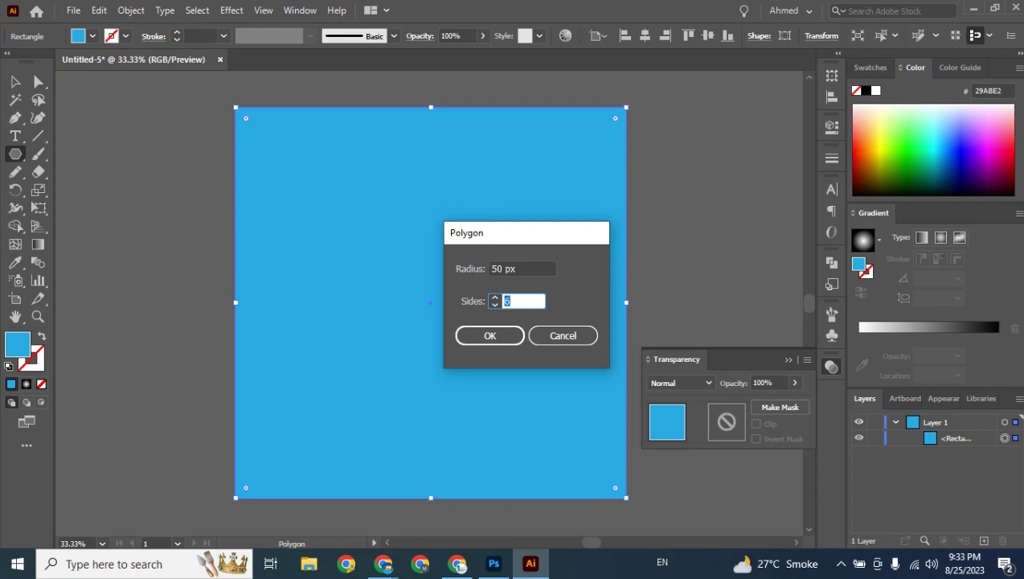
text(3)
key(Return)
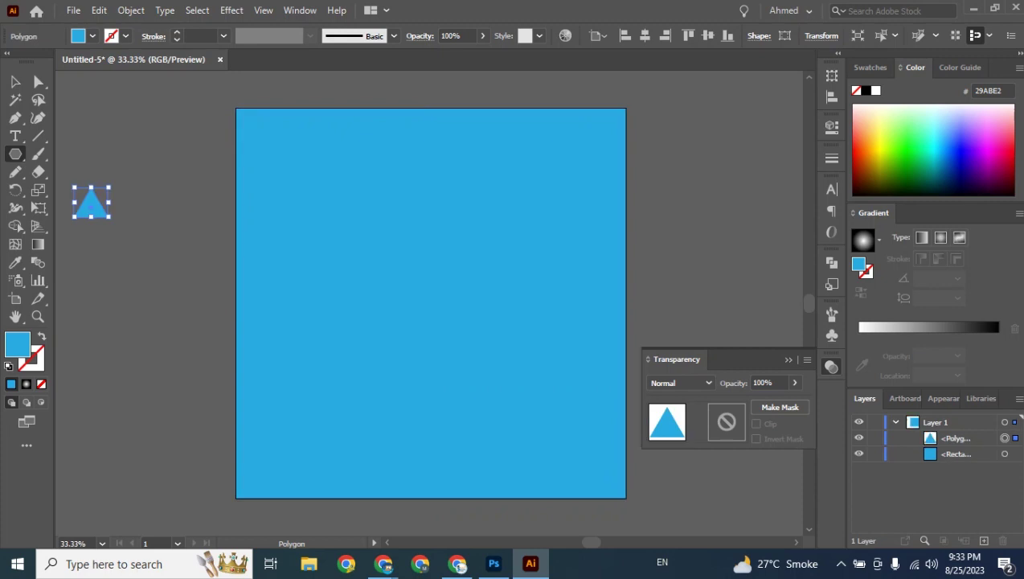
- Move the triangle onto the upper-left area of the blue square and fill it with red F22F00
click(15, 82)
click(138, 143)
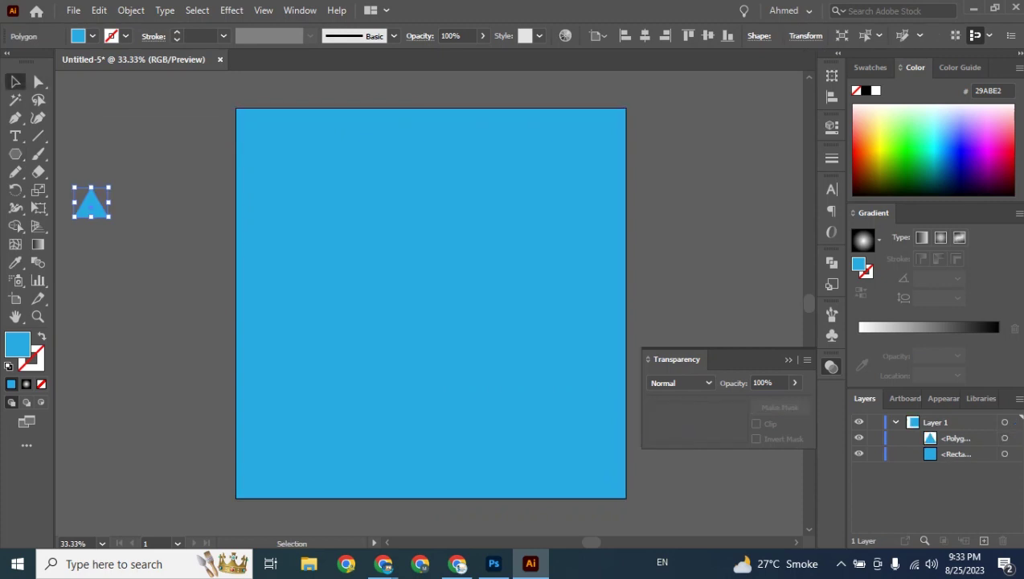
drag(96, 205, 310, 213)
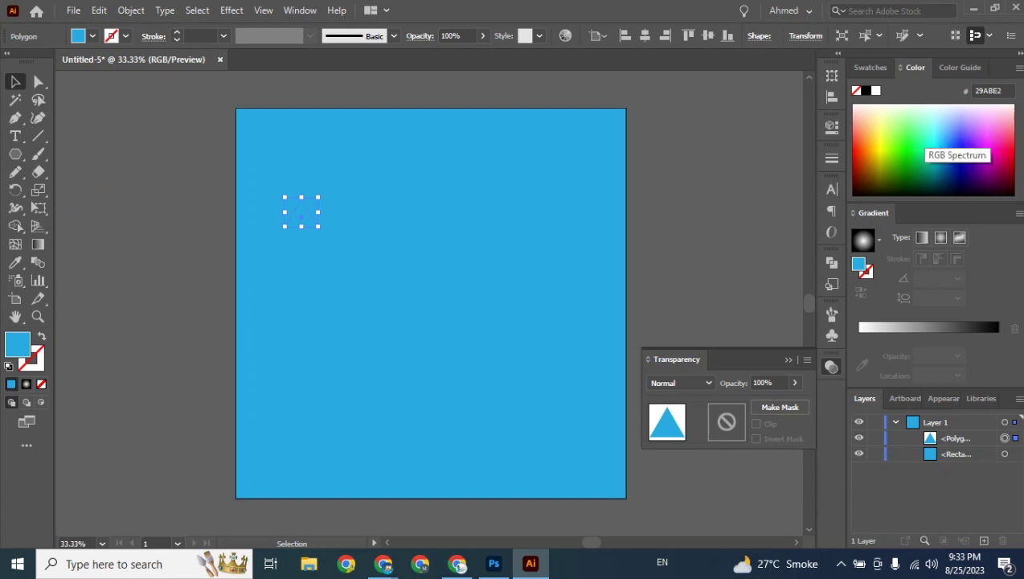
click(858, 153)
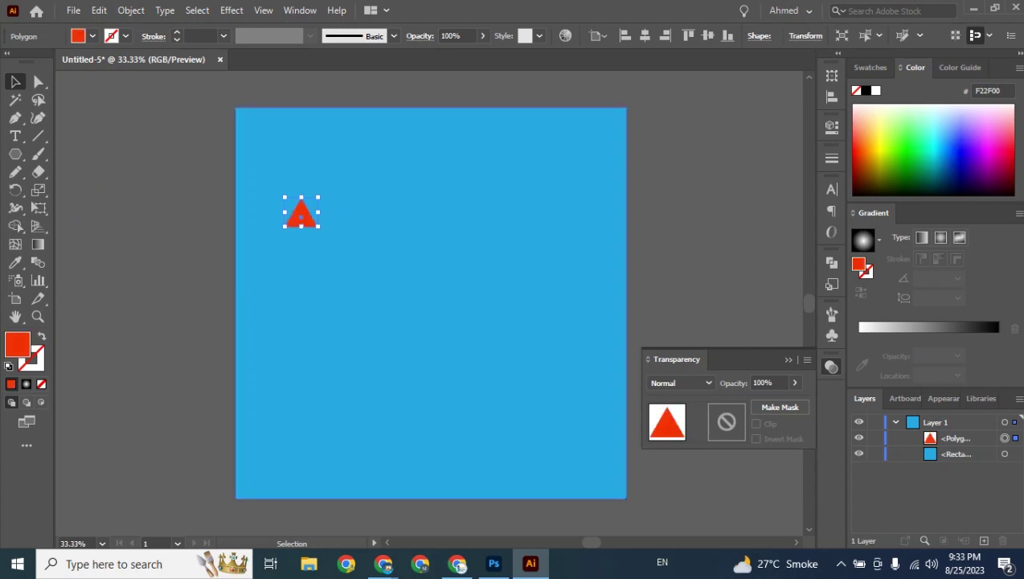
- Enlarge the red triangle and rotate it 90° clockwise so that it points right
drag(318, 226, 336, 206)
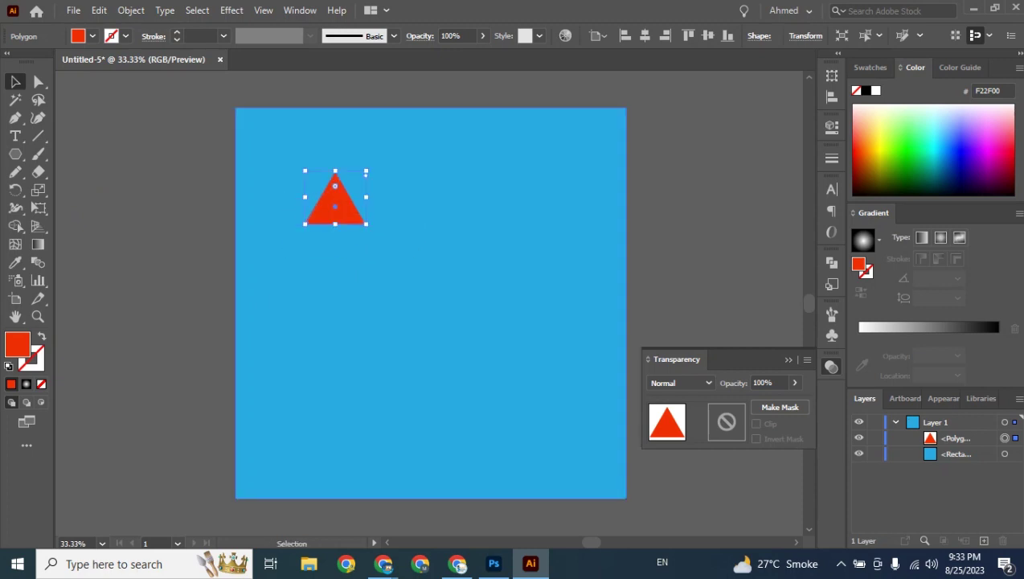
drag(371, 166, 409, 235)
key(ctrl+z)
drag(369, 167, 368, 236)
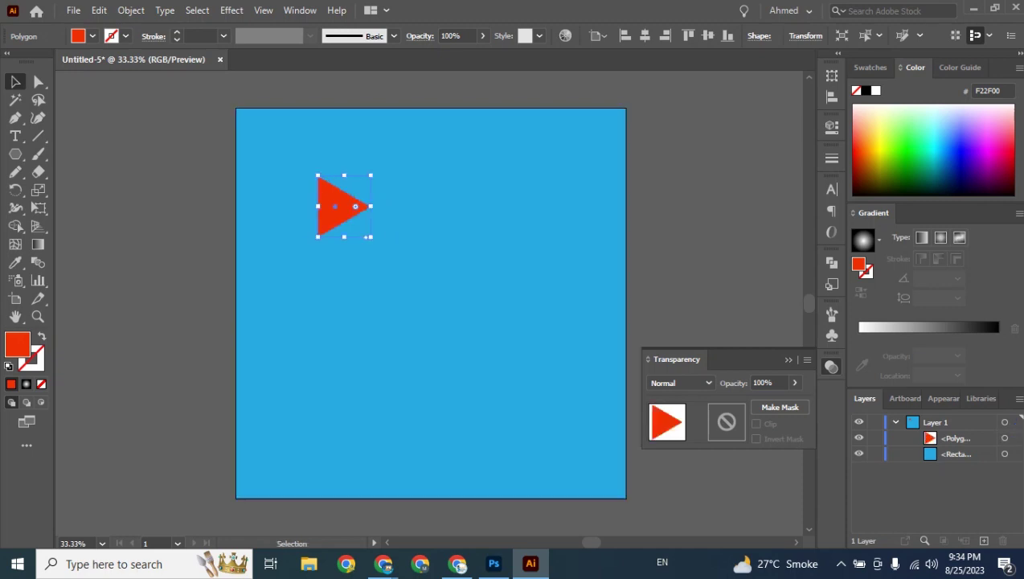
click(193, 221)
mouse_move(341, 202)
mouse_down()
mouse_move(319, 194)
mouse_move(329, 197)
mouse_up()
- Place a copy of the red triangle overlapping its lower right and set the copy's blending mode to Multiply
key(ctrl+plus)
scroll(552, 303, down, 3)
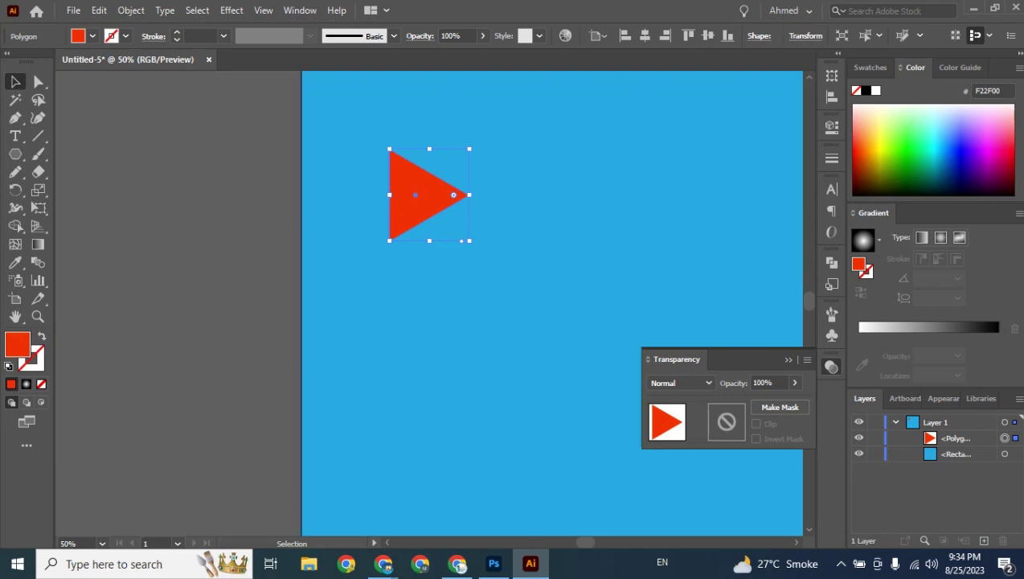
drag(446, 197, 467, 248)
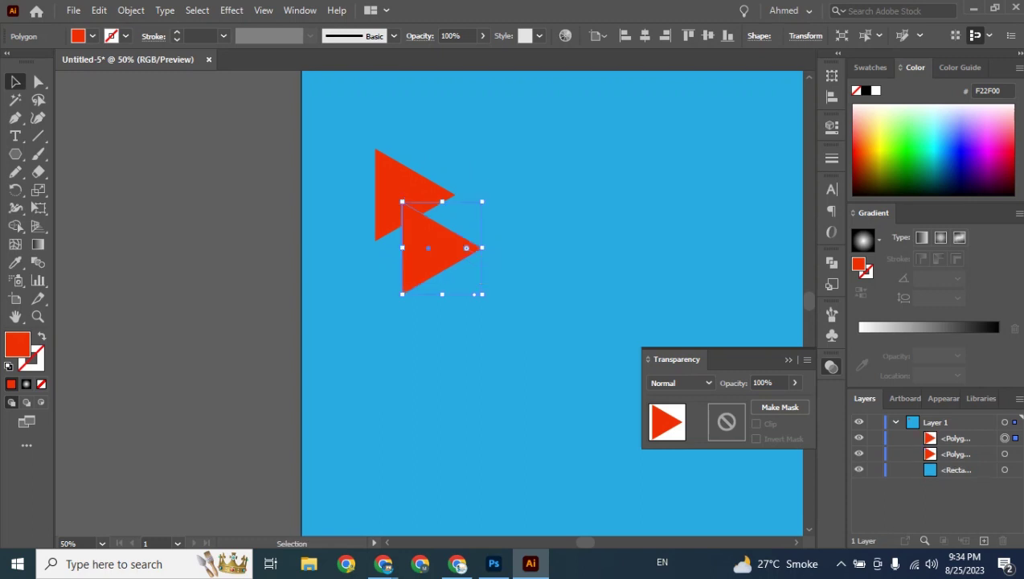
click(701, 383)
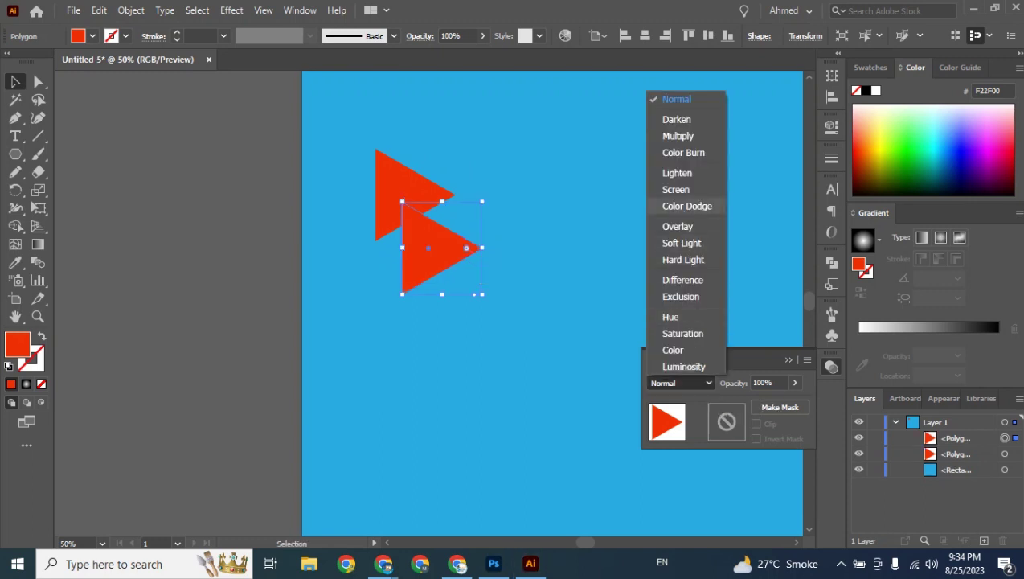
click(677, 136)
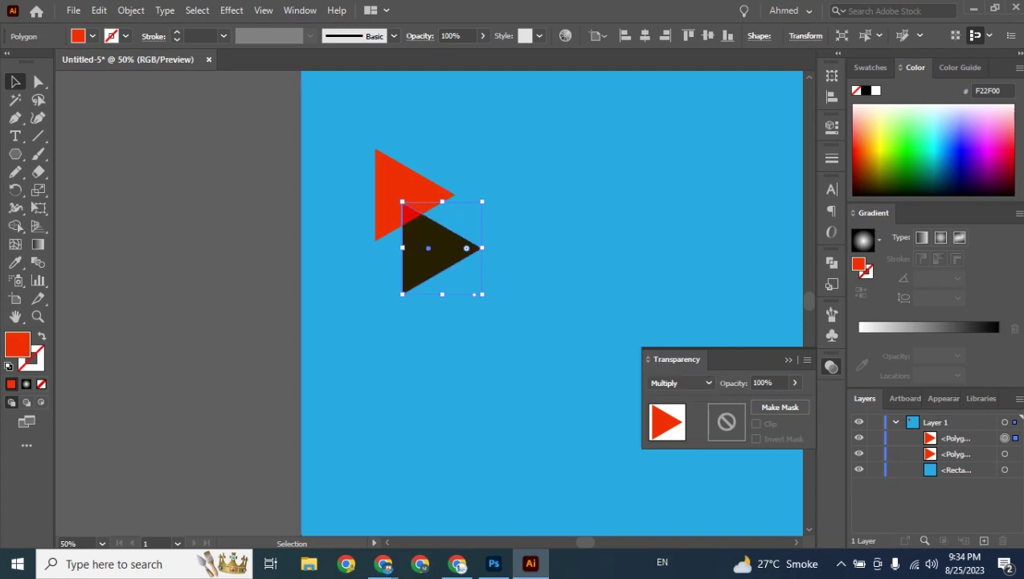
click(562, 241)
drag(475, 250, 474, 242)
key(ctrl+shift+a)
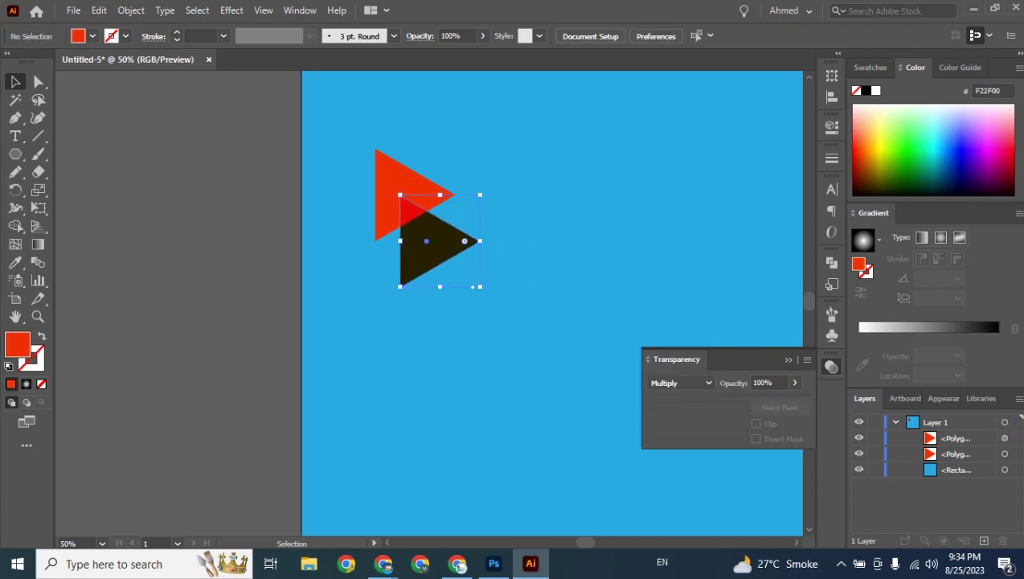
- Duplicate the Multiply triangle twice, above and beside it, and set the blending mode of the copy beside it to Overlay
click(434, 246)
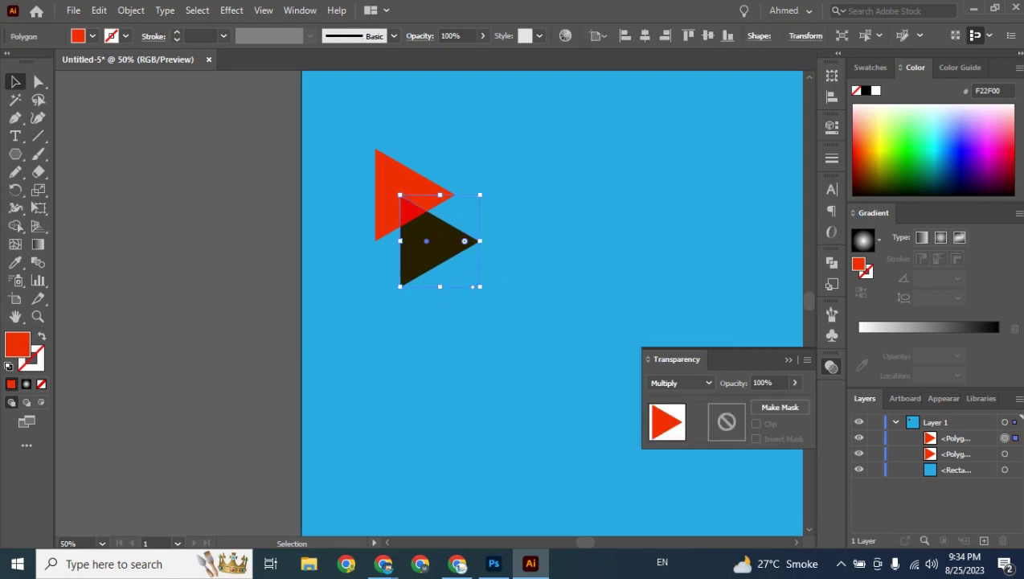
drag(445, 242, 527, 255)
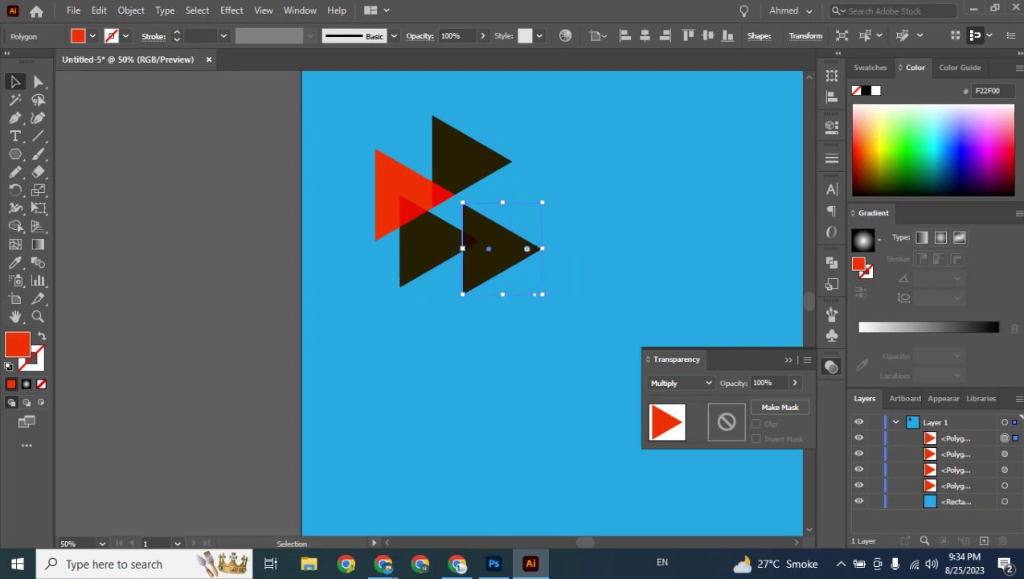
click(708, 383)
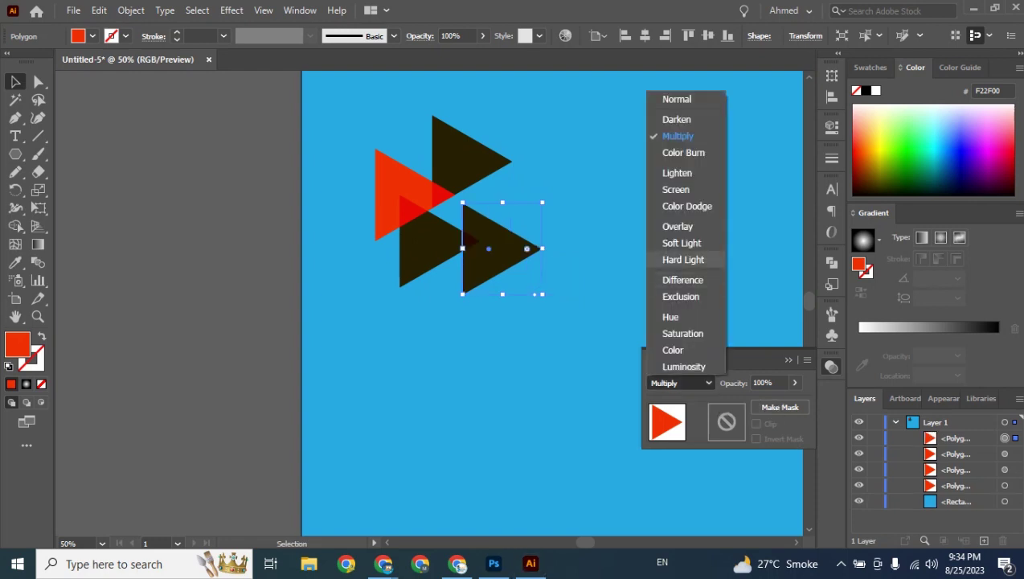
click(677, 226)
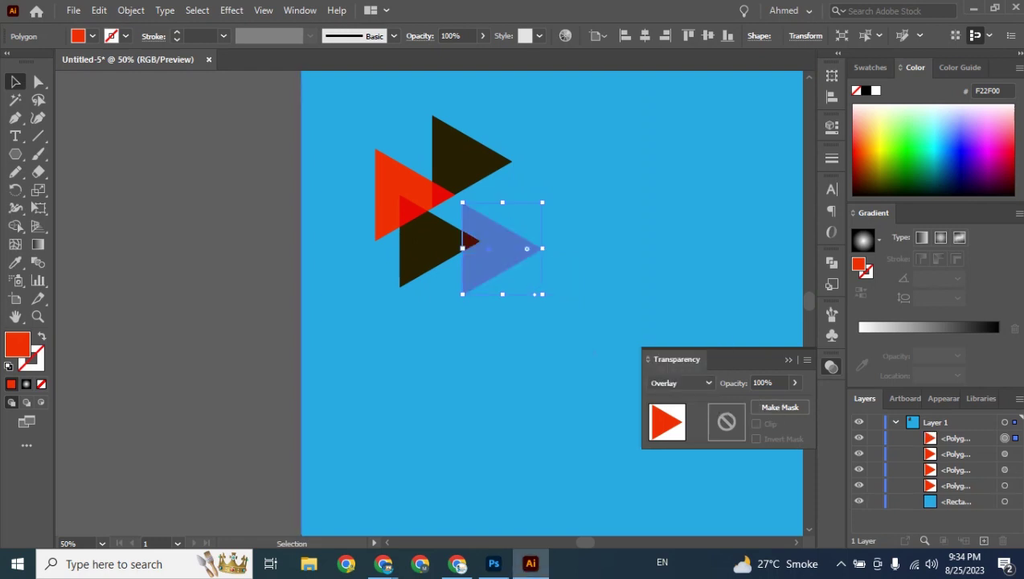
drag(516, 243, 516, 243)
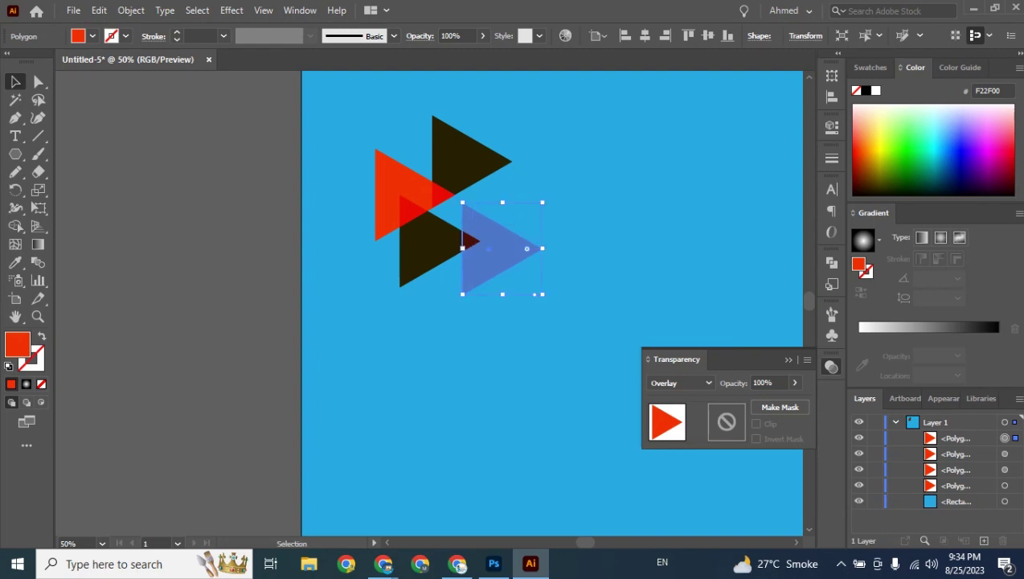
- Rotate the Overlay triangle to point left below the upper Multiply triangle, and place a copy under the lower Multiply triangle
drag(549, 199, 468, 279)
drag(441, 239, 390, 286)
click(534, 299)
click(499, 214)
drag(450, 288, 450, 287)
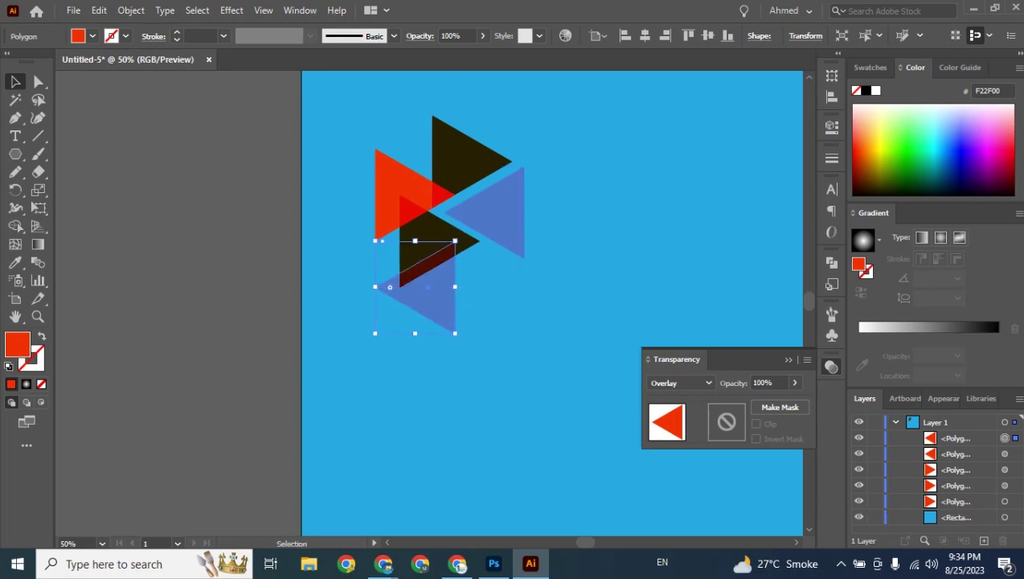
click(515, 318)
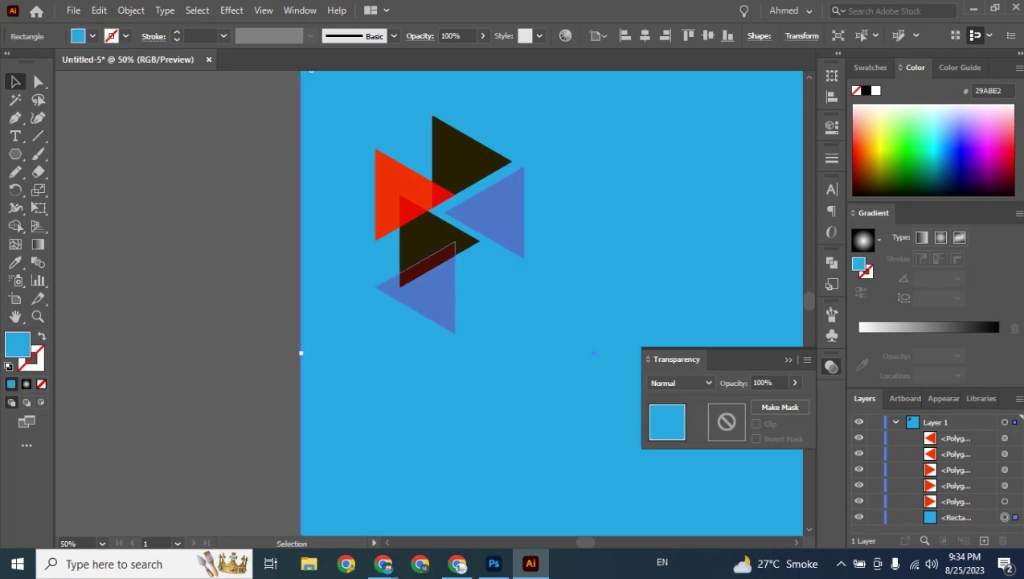
click(390, 287)
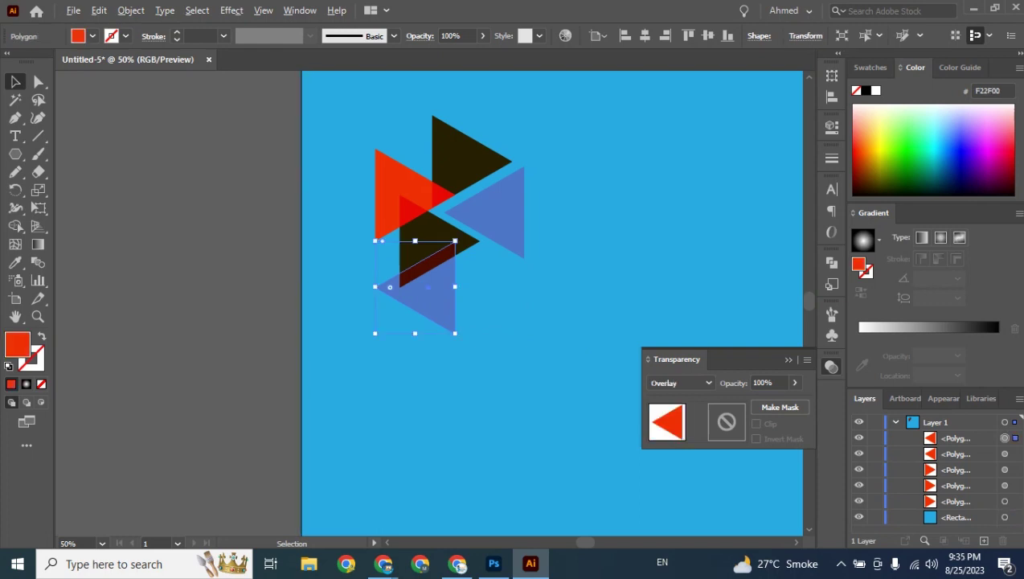
- Place a copy of the lower Overlay triangle above the red triangle, overlapping the red triangle's upper tip, and deselect it
drag(414, 285, 375, 138)
key(ctrl+shift+a)
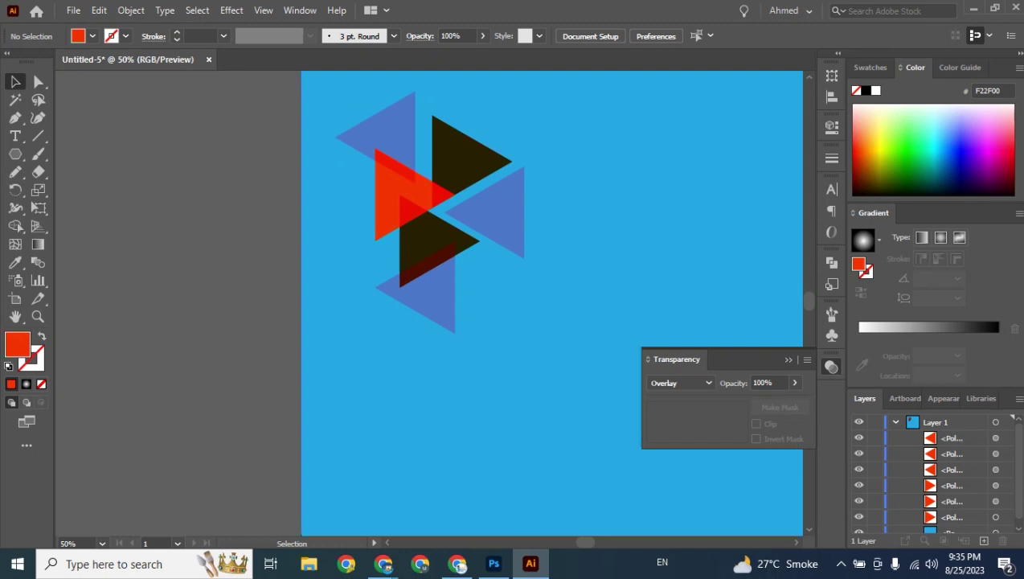
scroll(374, 278, up, 3)
scroll(375, 278, up, 1)
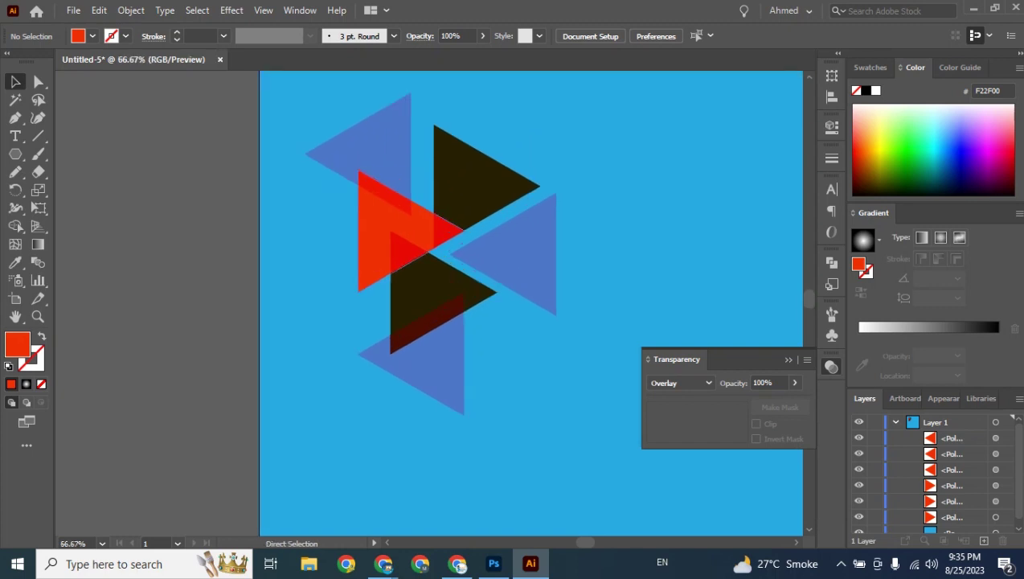
scroll(374, 278, down, 1)
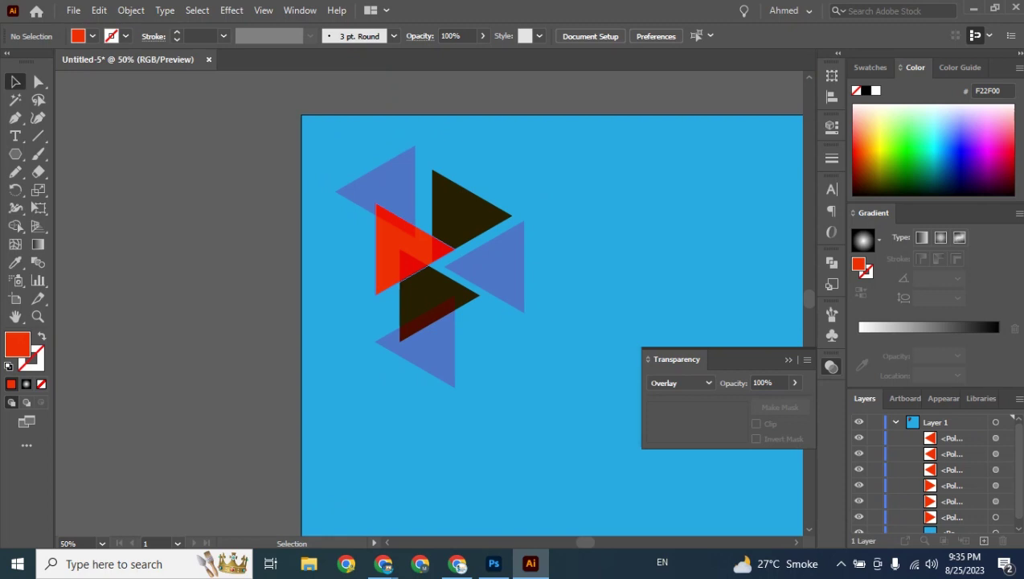
- Place a copy of the Overlay triangle beside the Multiply triangles directly above it, overlapping the tip of the upper Multiply triangle
key(ctrl+minus)
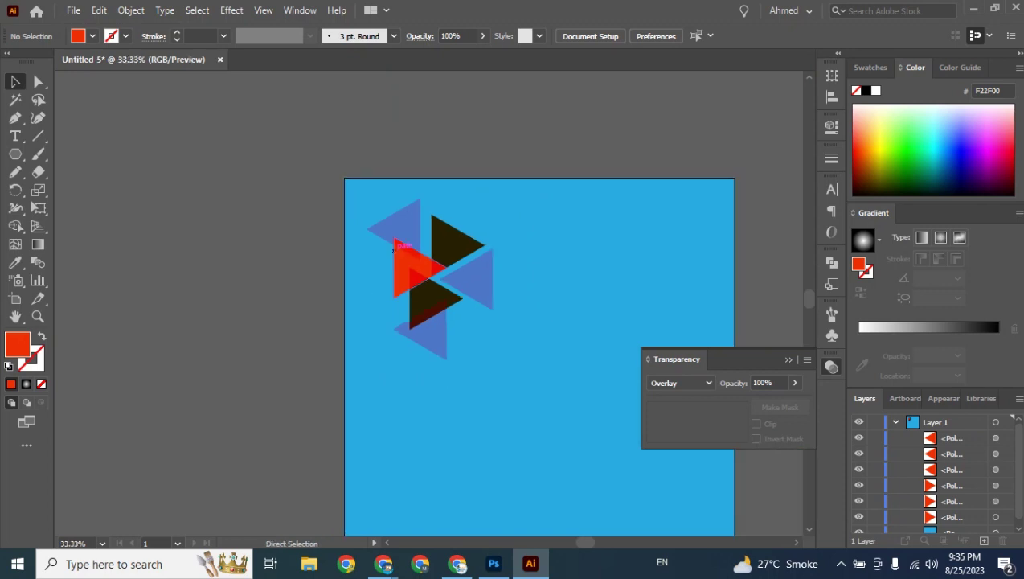
scroll(514, 309, down, 3)
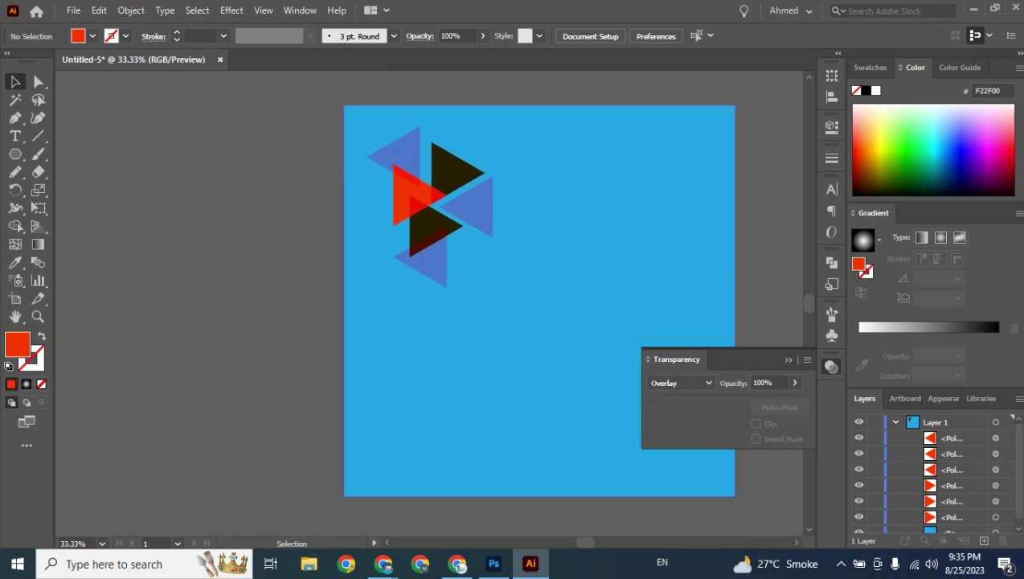
key(ctrl+plus)
scroll(552, 210, up, 2)
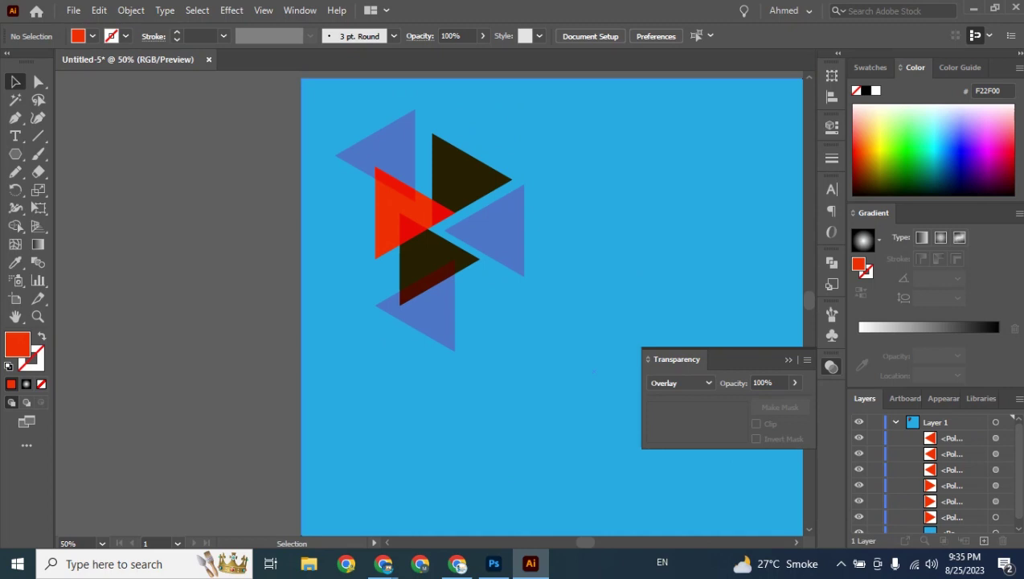
scroll(551, 305, right, 3)
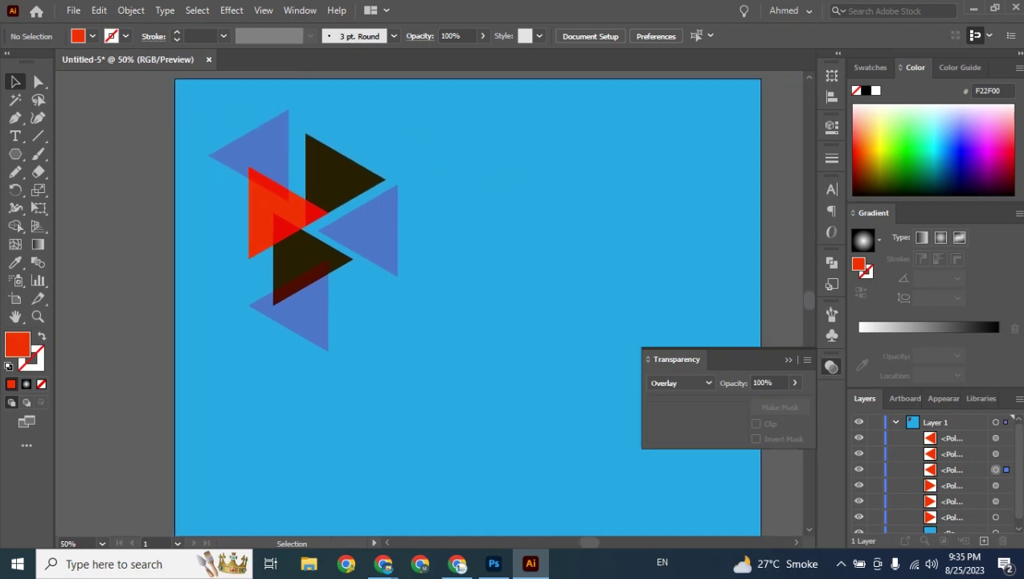
click(371, 232)
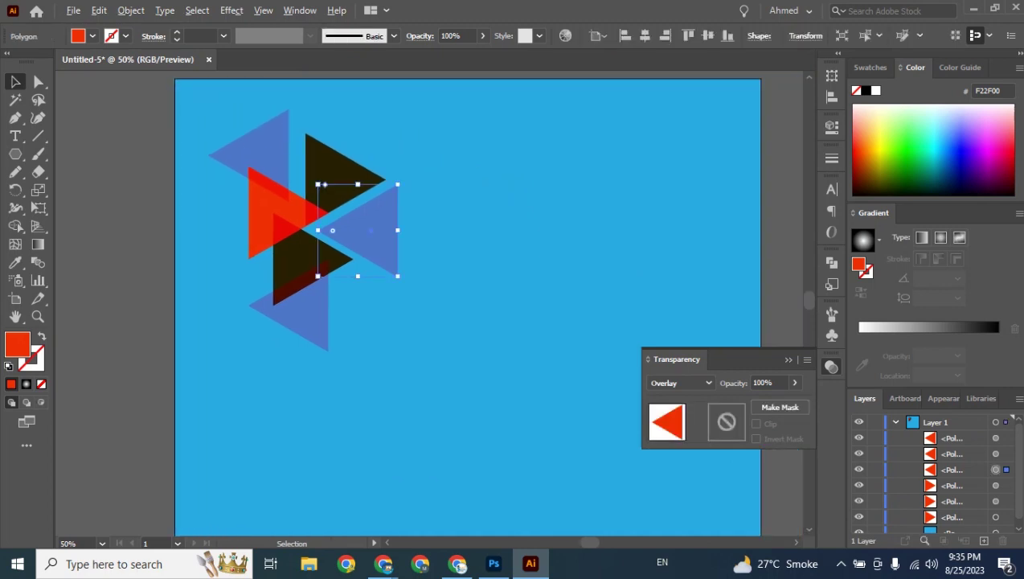
drag(373, 233, 381, 163)
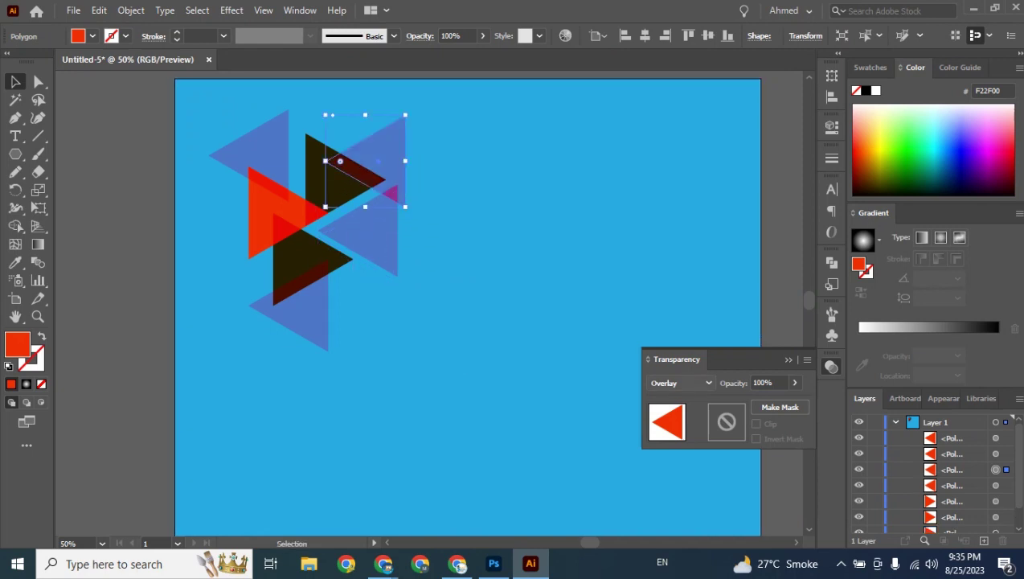
- Try the Darken and Color Burn blending modes on the new triangle copy, and set it to Screen
click(680, 383)
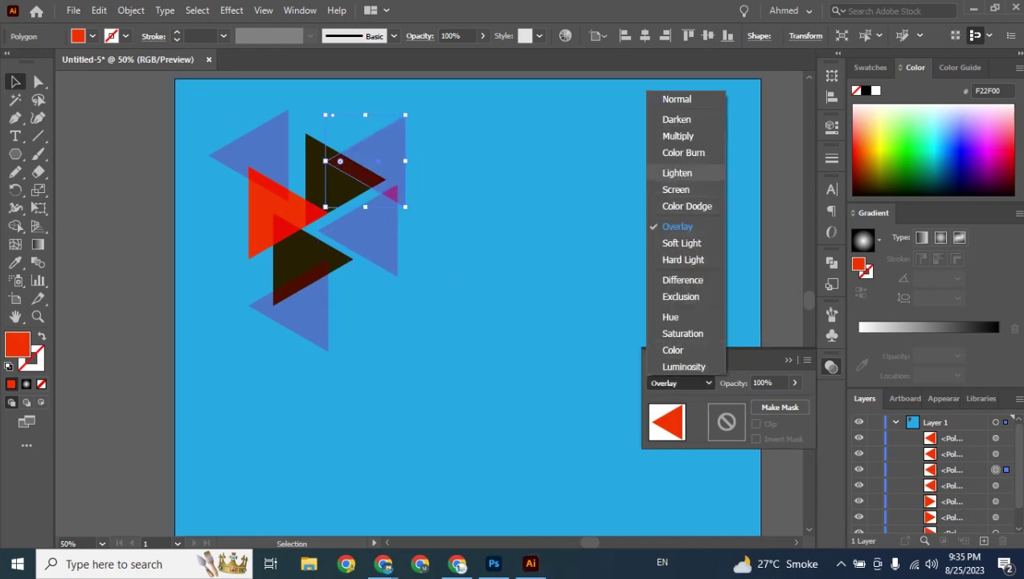
click(676, 119)
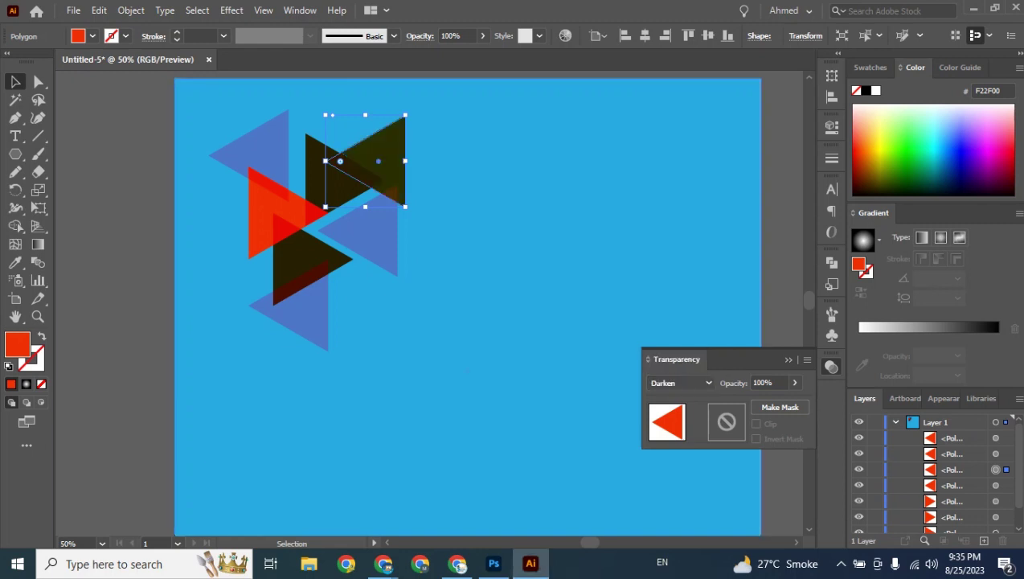
click(700, 383)
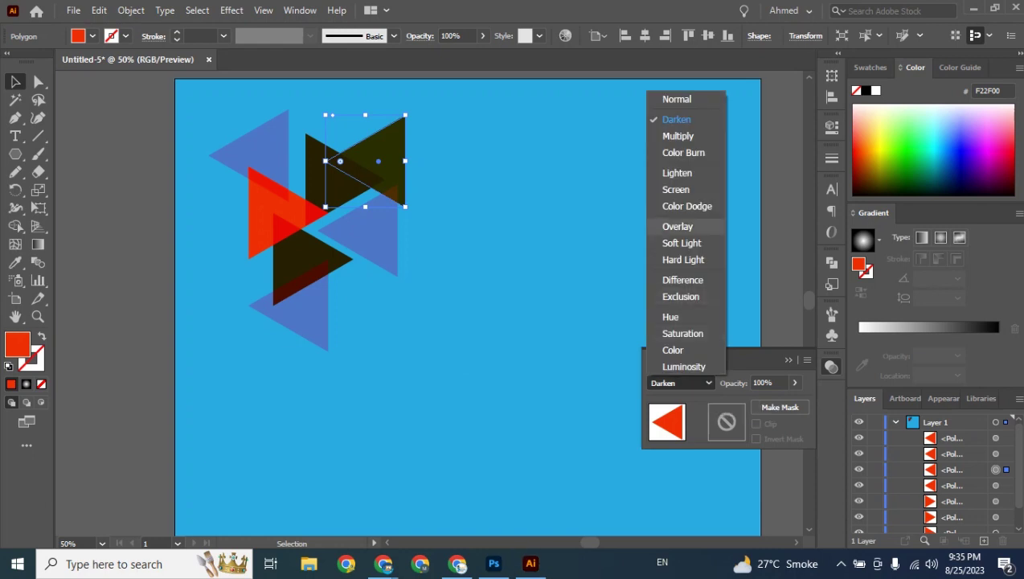
click(683, 152)
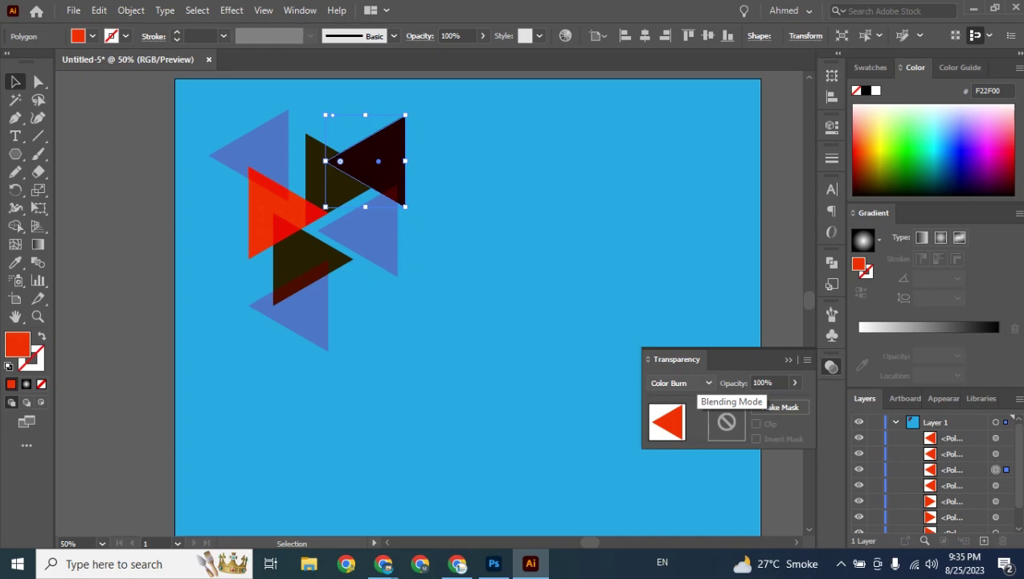
click(683, 382)
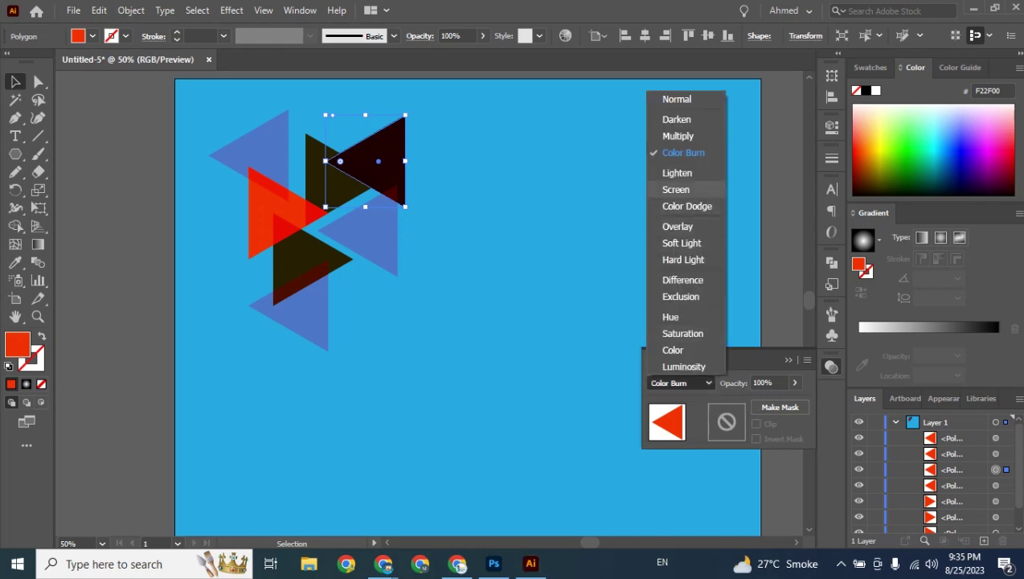
click(676, 189)
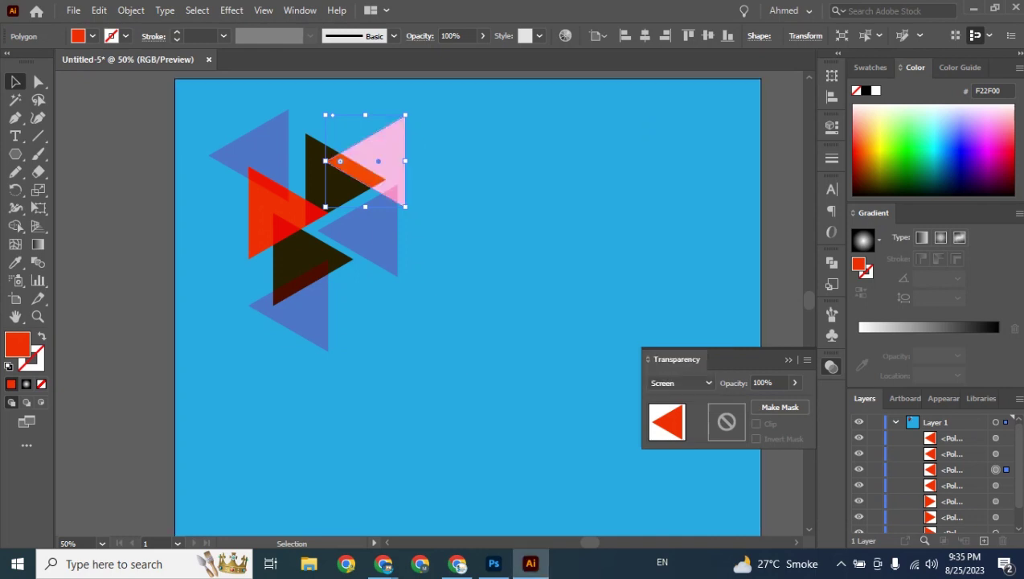
- Place two copies of the Screen triangle, one over each of the two lower Overlay triangles, and deselect
drag(396, 143, 355, 328)
key(ctrl+shift+a)
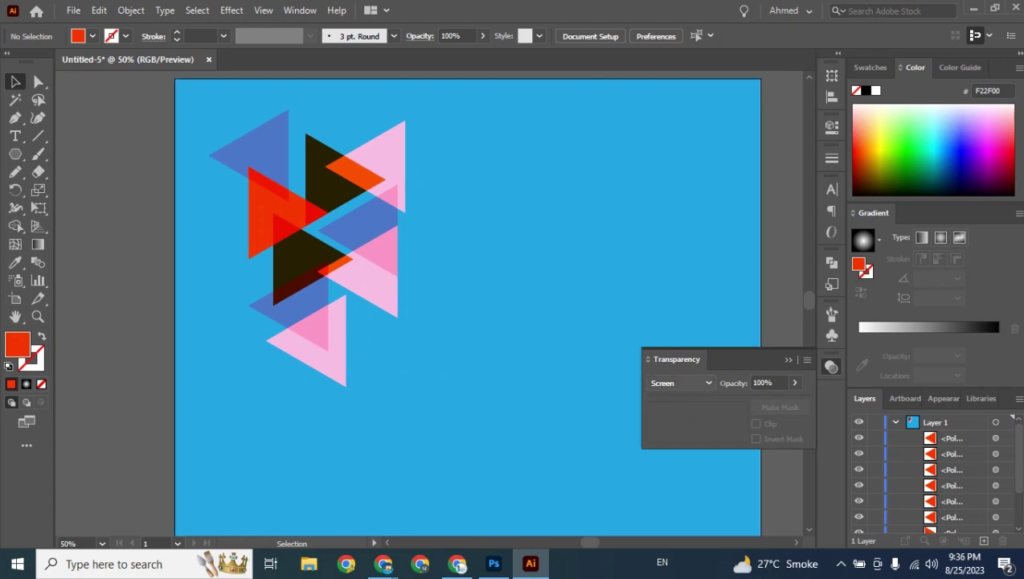
key(ctrl+minus)
key(ctrl+minus)
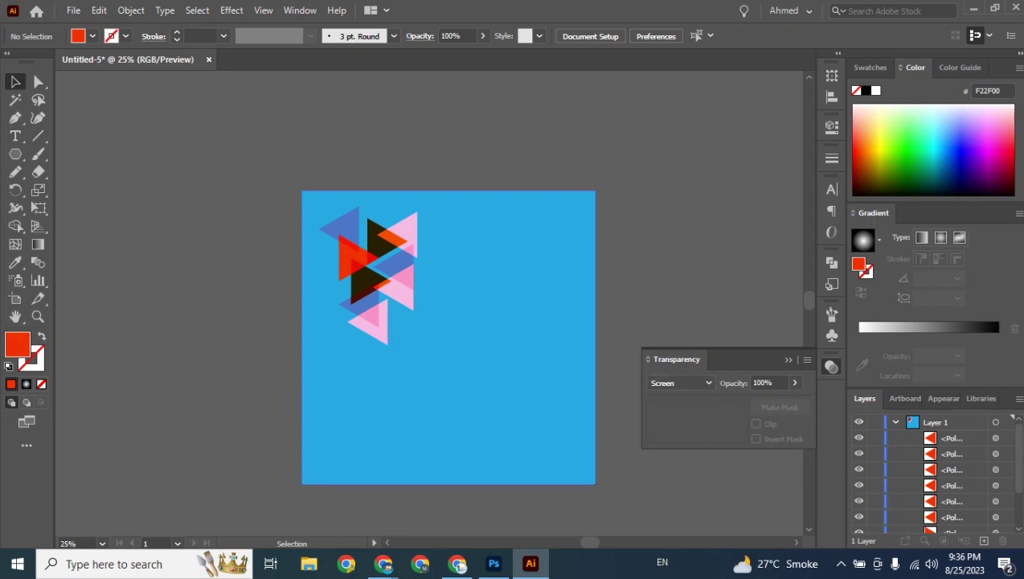
- Switch to the Google Meet call to check the participants' replies, and return to Illustrator
mouse_move(382, 563)
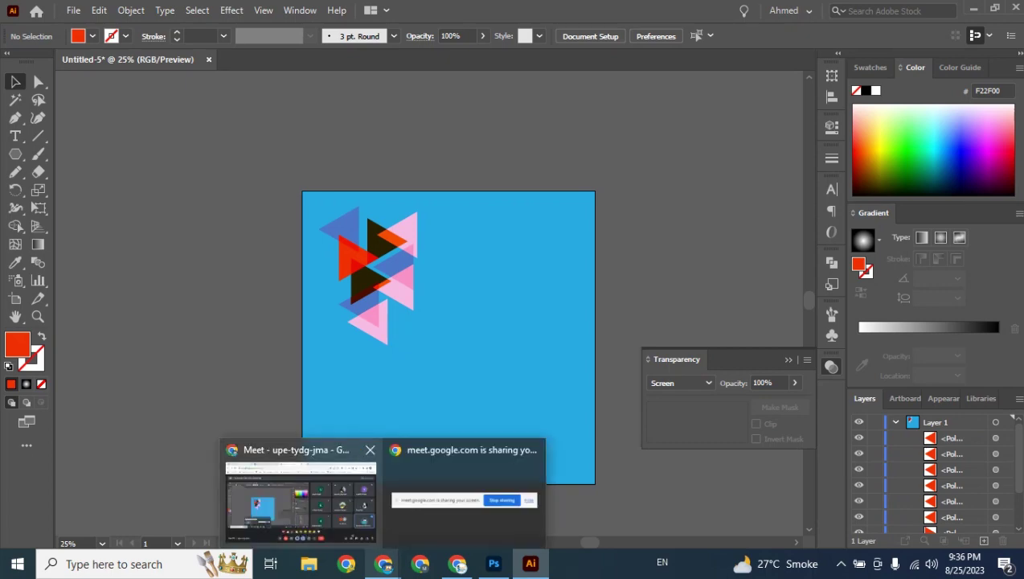
click(332, 490)
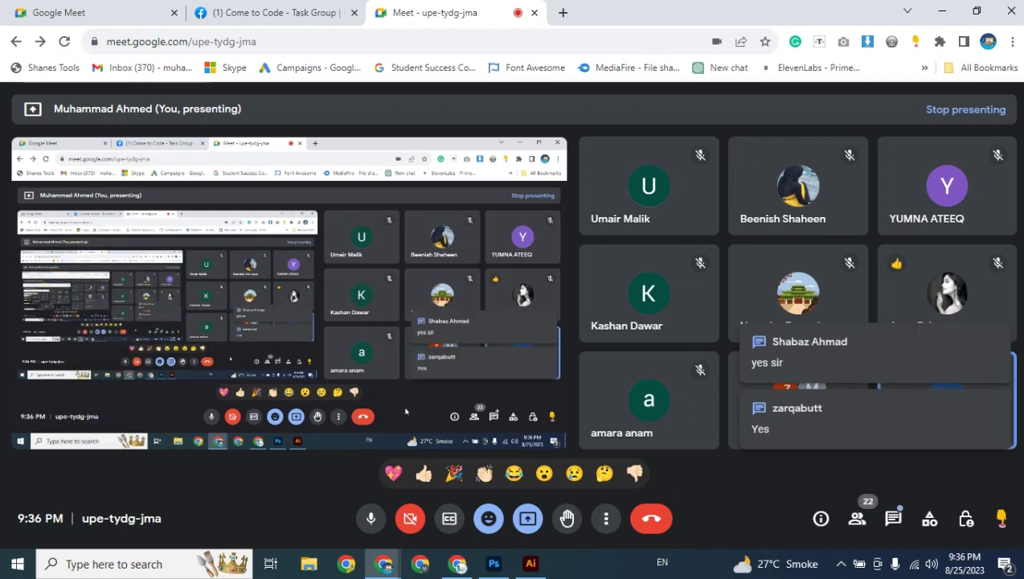
mouse_move(530, 563)
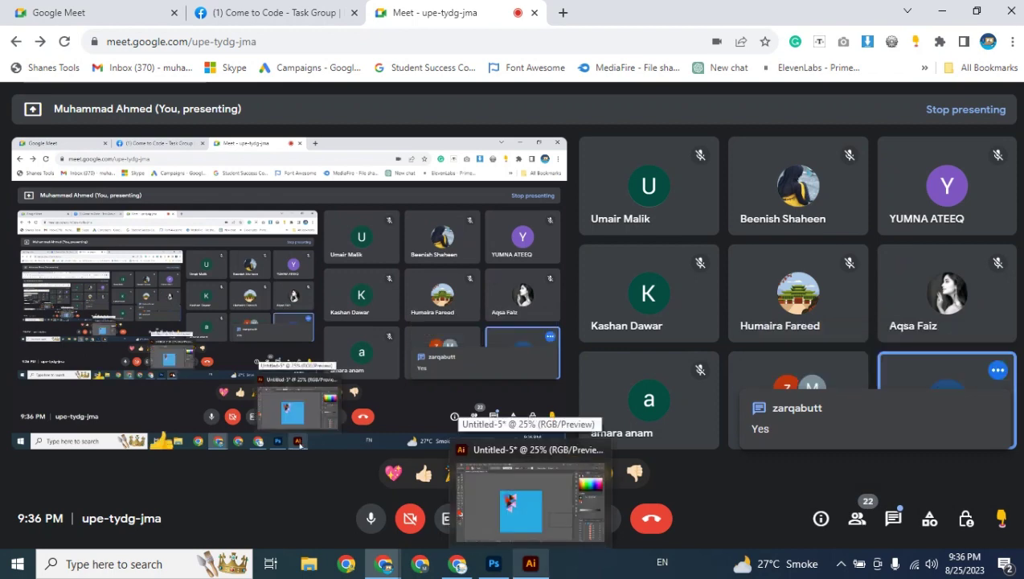
click(521, 502)
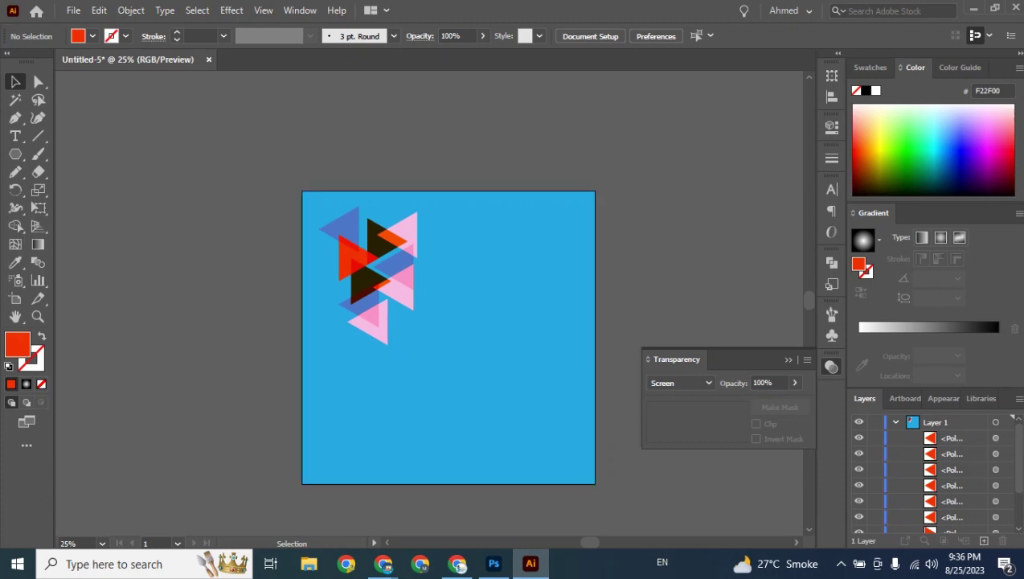
- Collapse the Transparency settings and delete all the triangles together with the blue background, leaving the artboard empty
scroll(422, 337, right, 3)
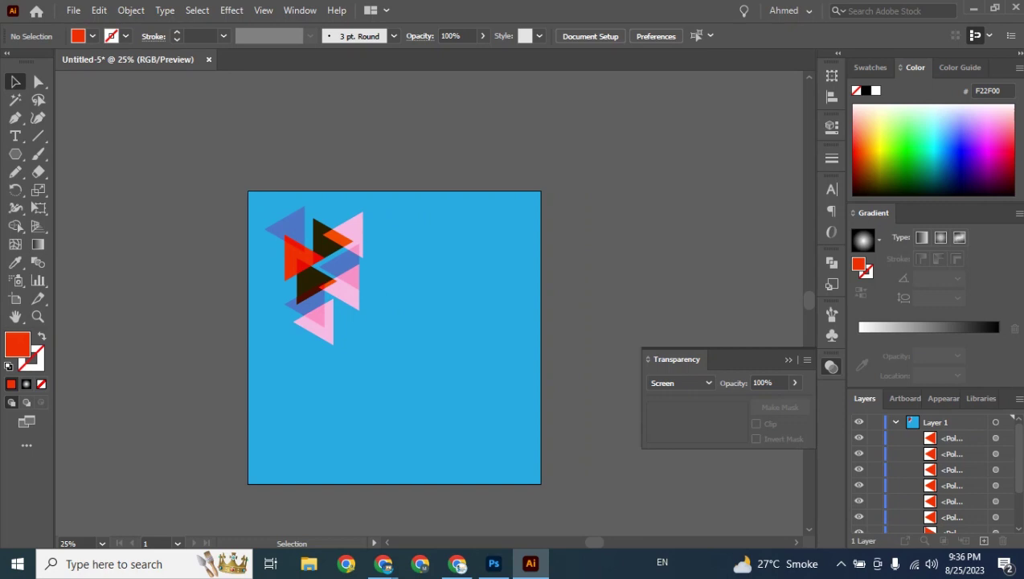
scroll(394, 321, down, 2)
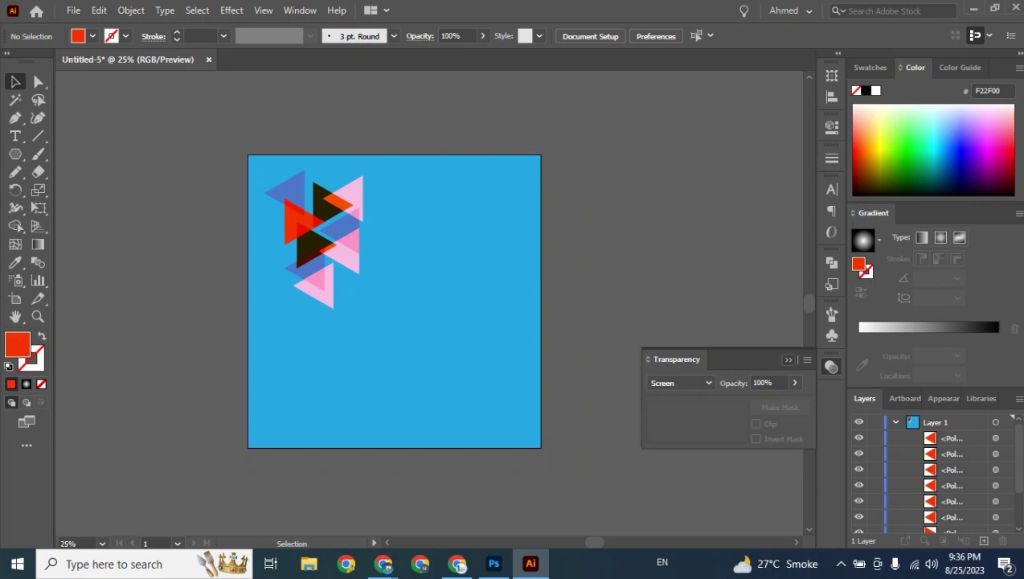
click(788, 360)
drag(222, 145, 562, 461)
key(ctrl+a)
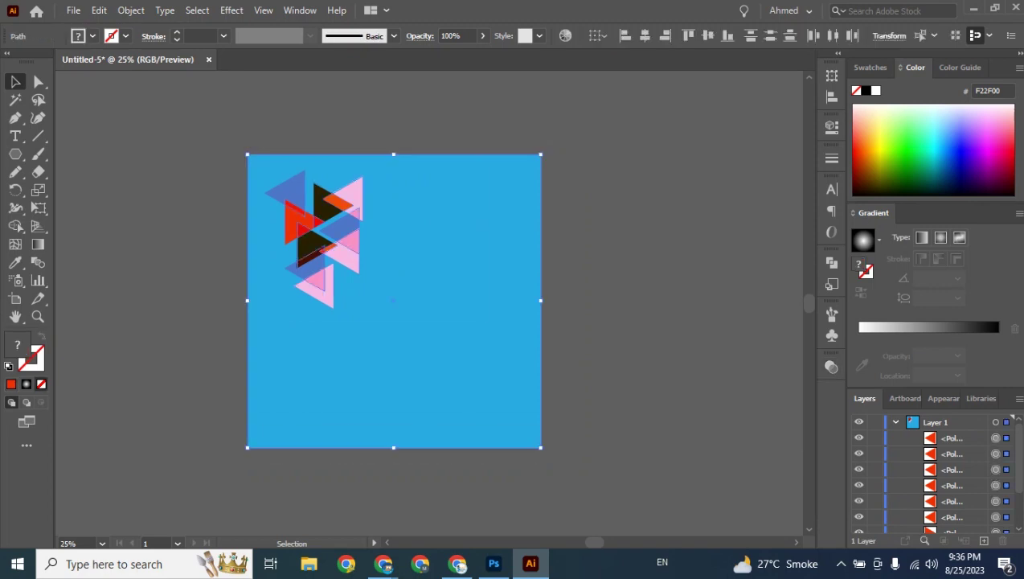
key(Delete)
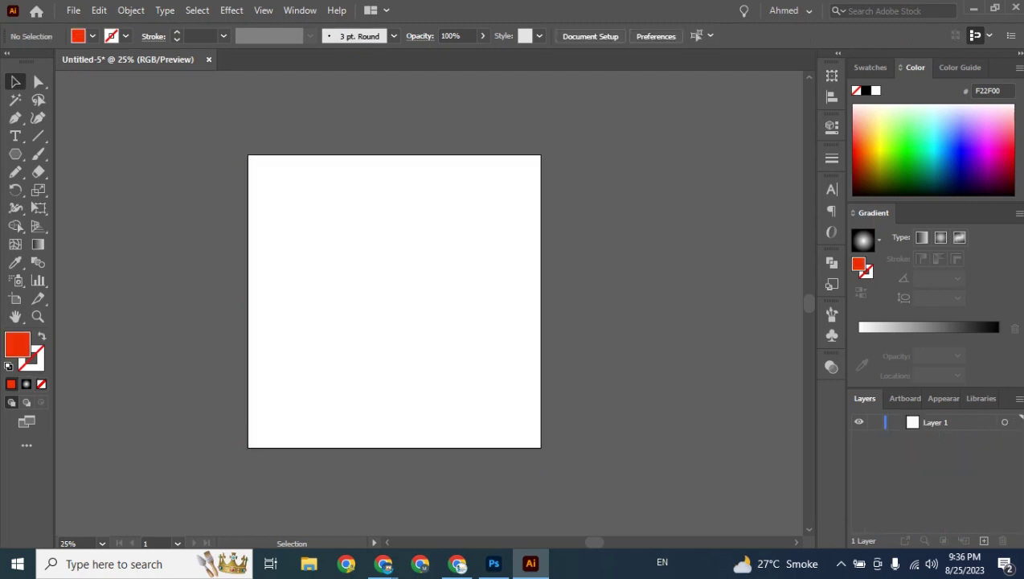
- Show the desktop, refresh it, and open the folder named New folder
key(super+d)
right_click(323, 248)
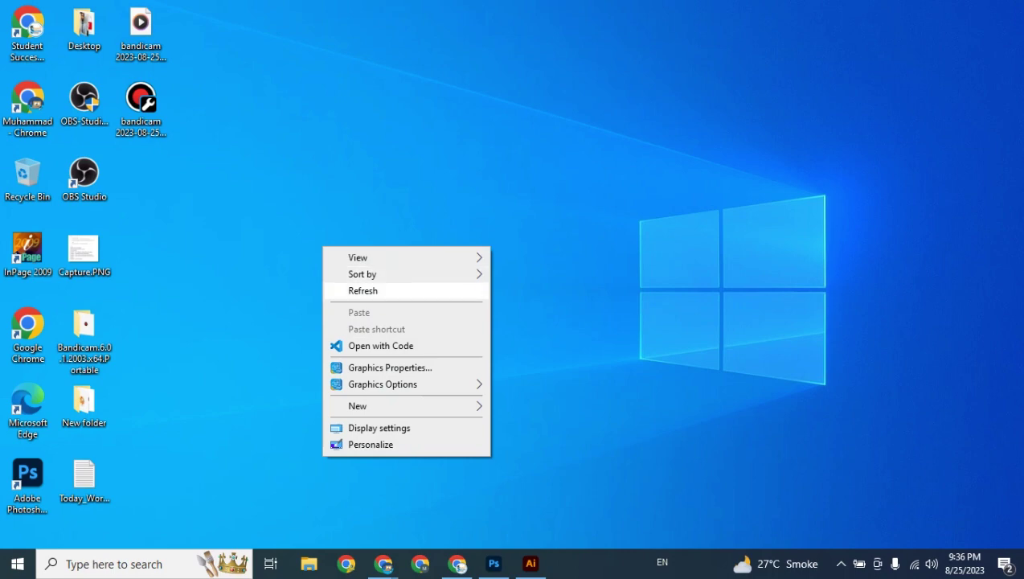
click(363, 290)
double_click(84, 410)
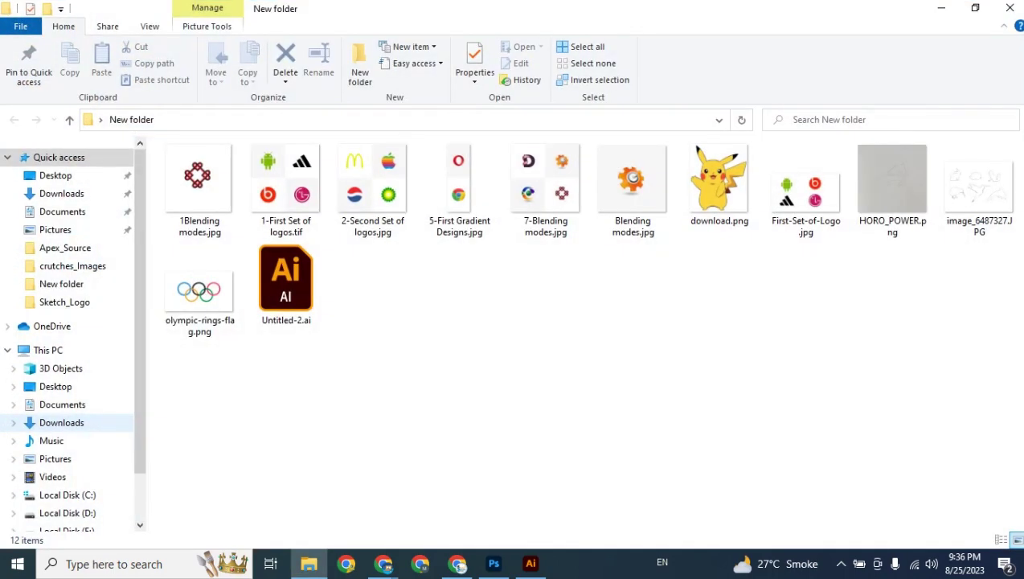
- Place the images 1Blending modes.jpg and Blending modes.jpg from the folder into the Illustrator document, stacked beside the artboard's upper right corner
click(199, 189)
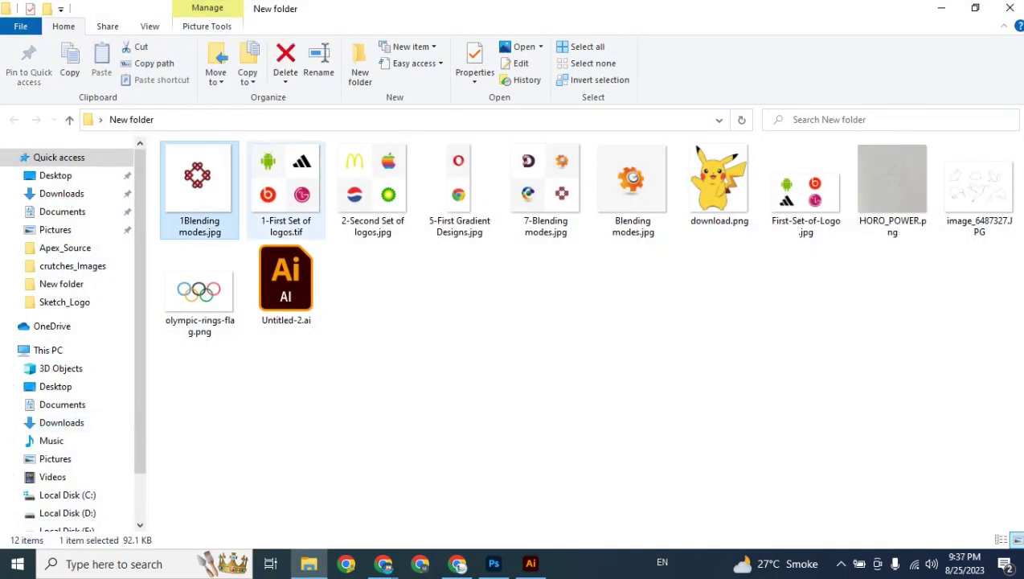
ctrl+click(633, 189)
drag(632, 189, 607, 202)
drag(643, 337, 614, 275)
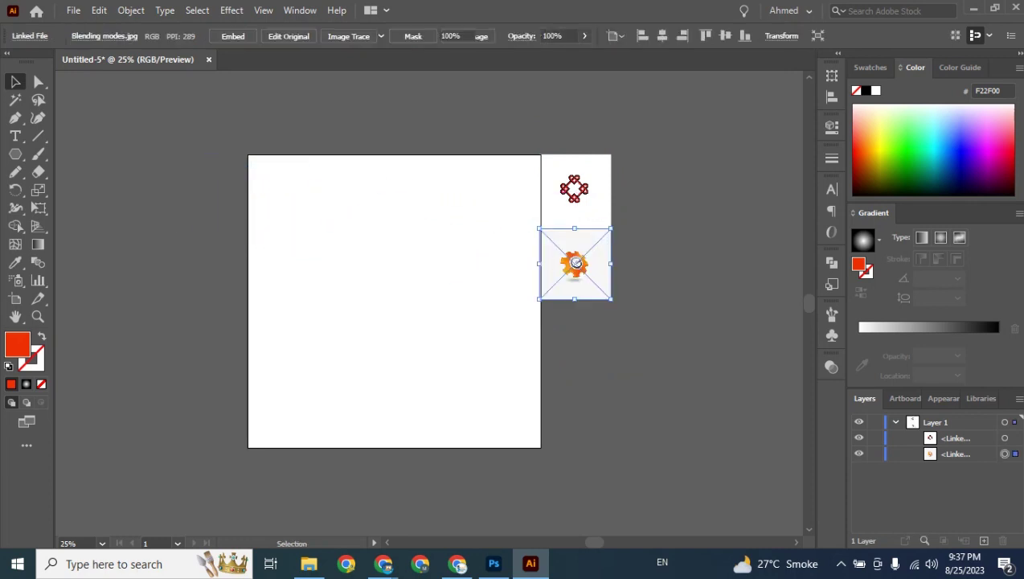
- Select both placed logo images beside the artboard
click(666, 312)
key(ctrl+a)
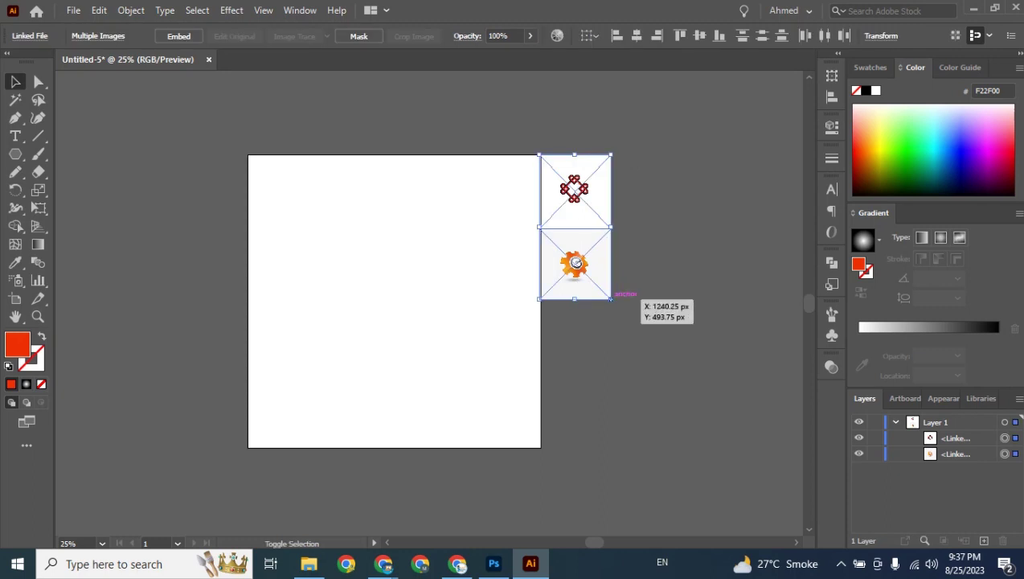
- Scale up both placed logo images together until their stacked height matches the artboard's height
drag(613, 299, 685, 447)
key(ctrl+shift+a)
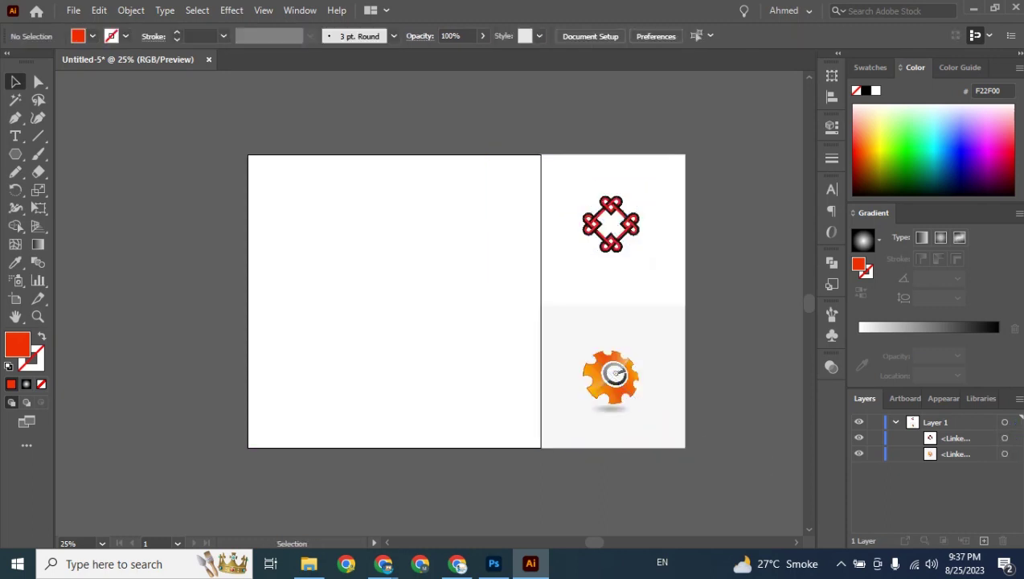
scroll(434, 302, right, 6)
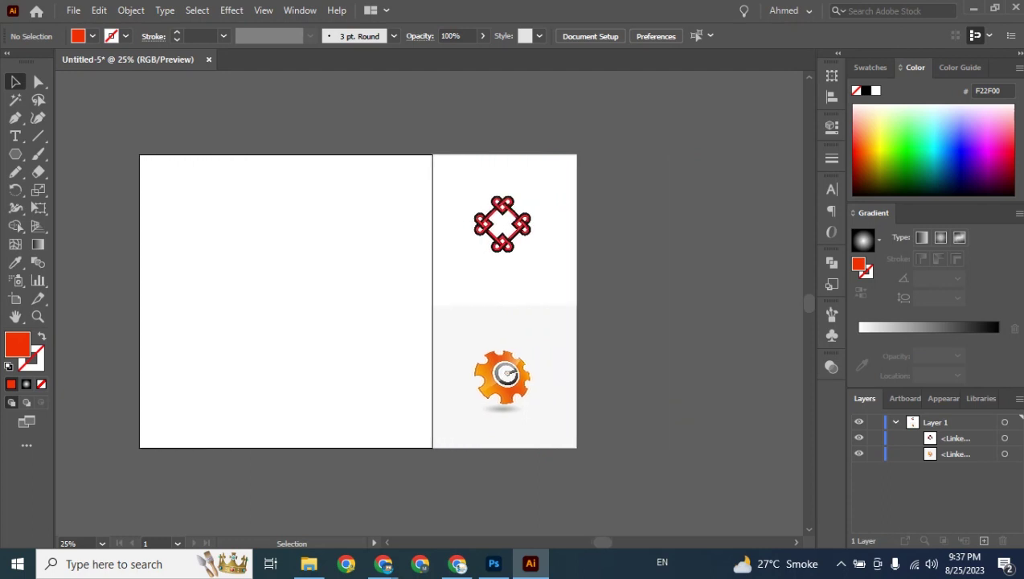
key(ctrl+plus)
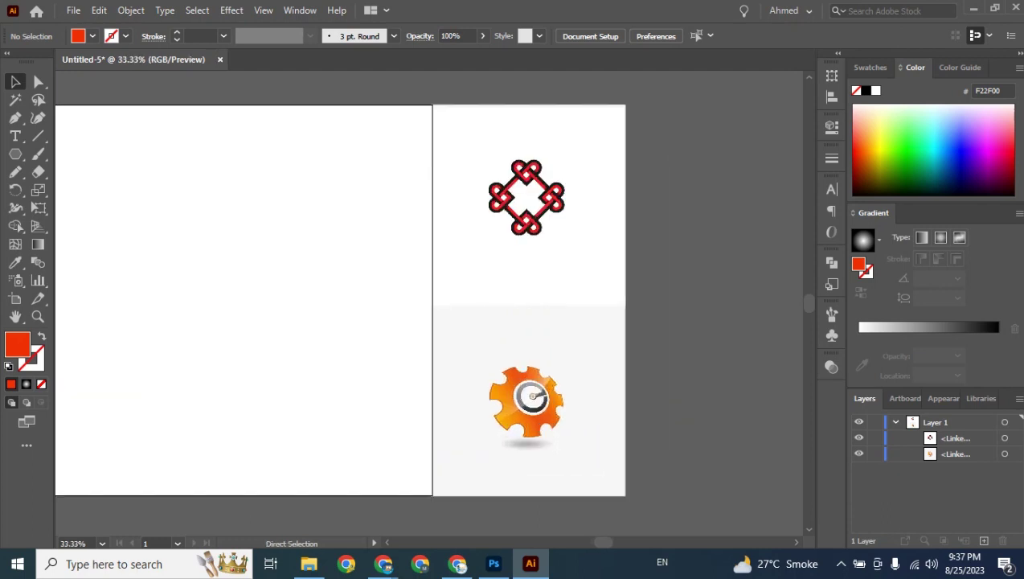
click(526, 201)
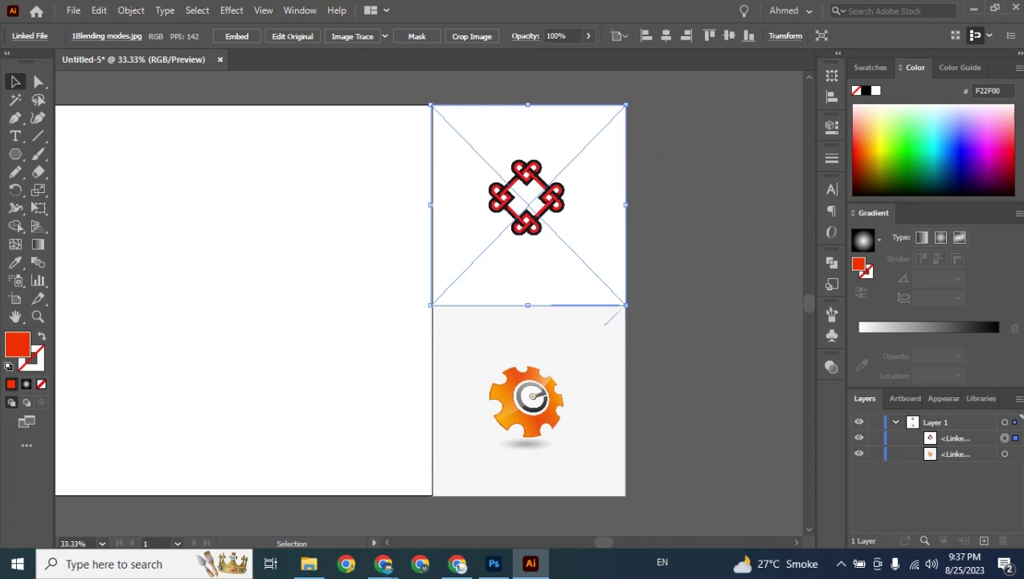
click(530, 386)
key(ctrl+a)
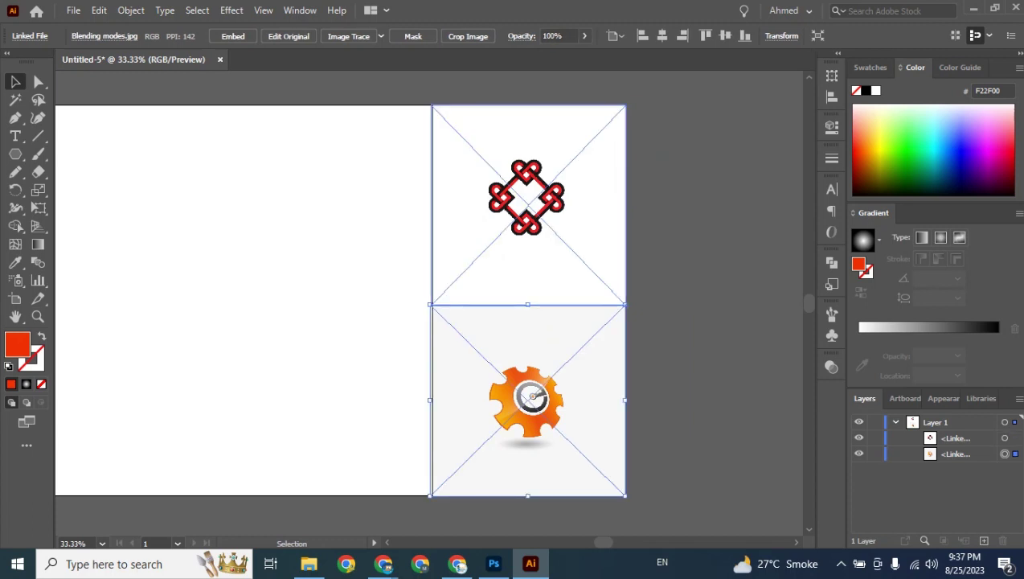
click(527, 204)
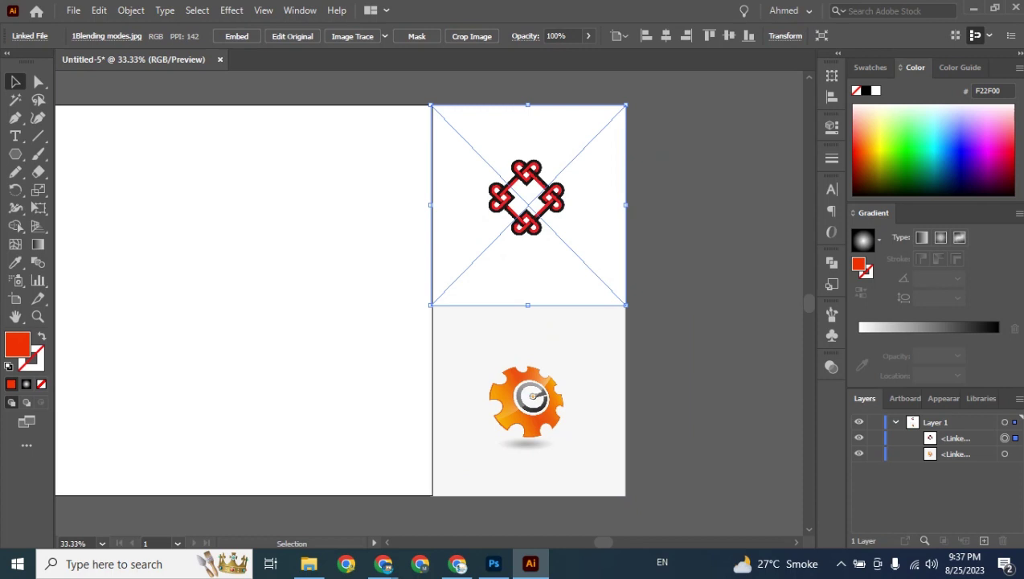
click(691, 221)
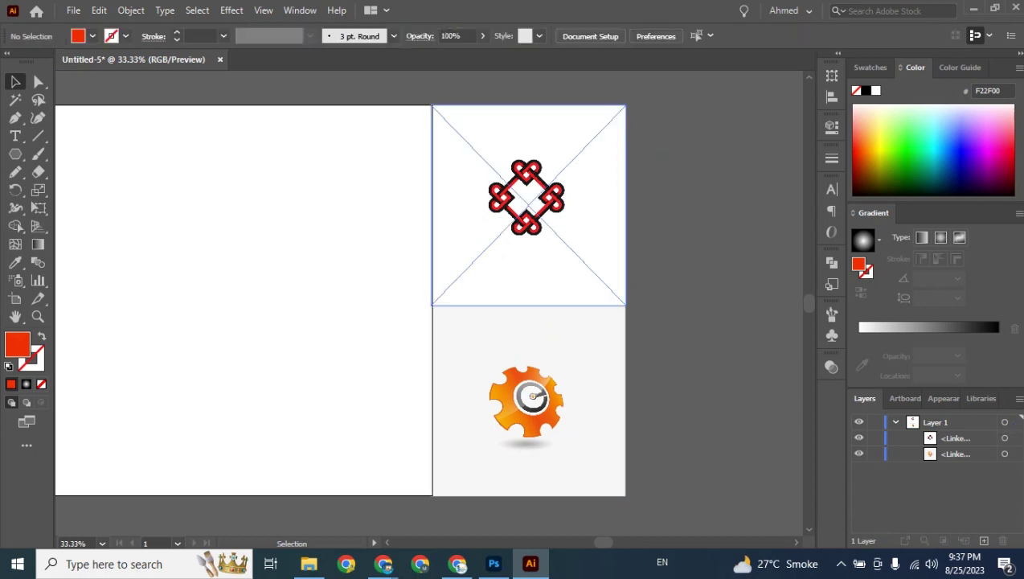
- Embed both linked images, the red knot logo and the orange gear logo, in the document
click(554, 233)
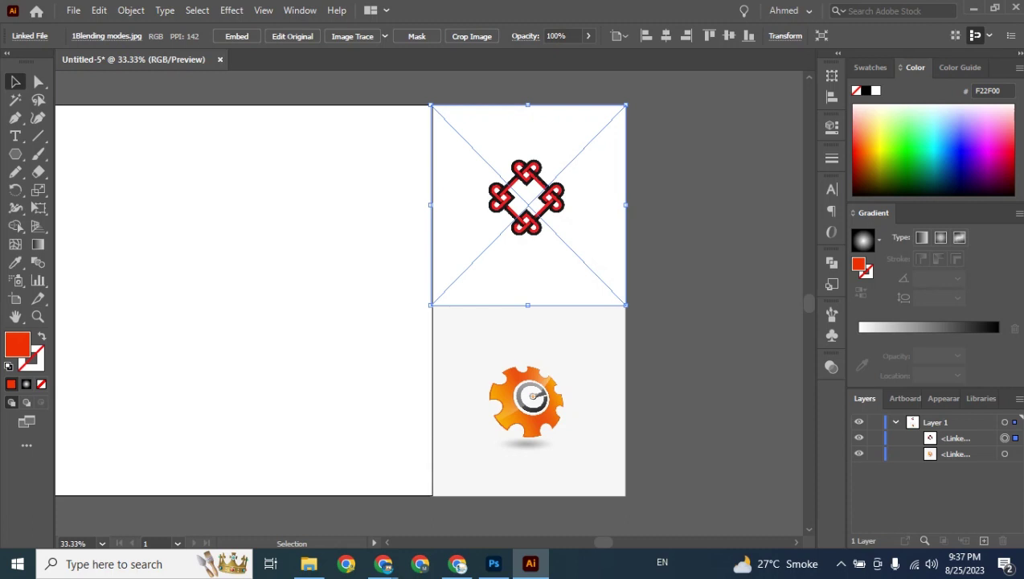
click(237, 35)
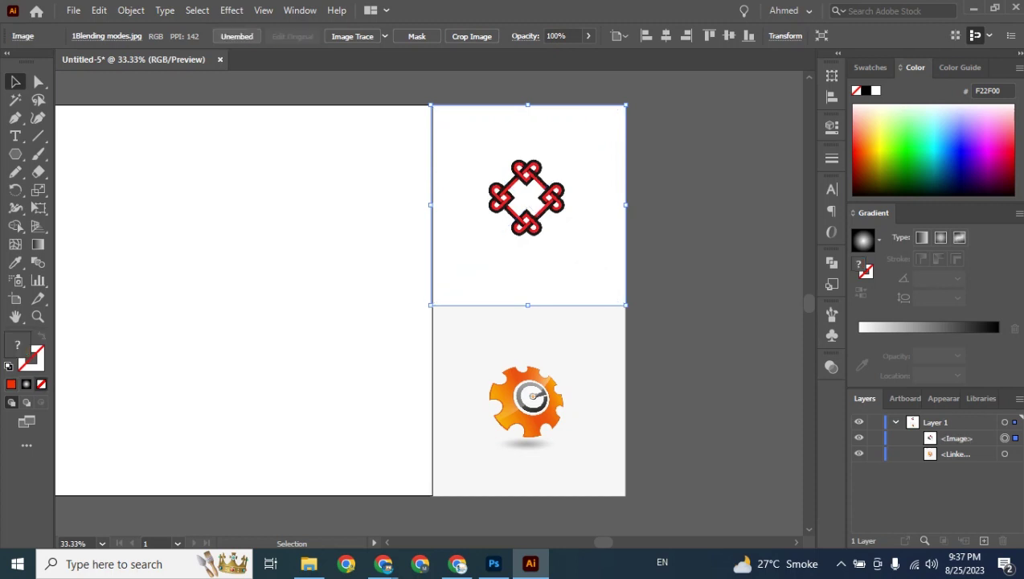
click(528, 378)
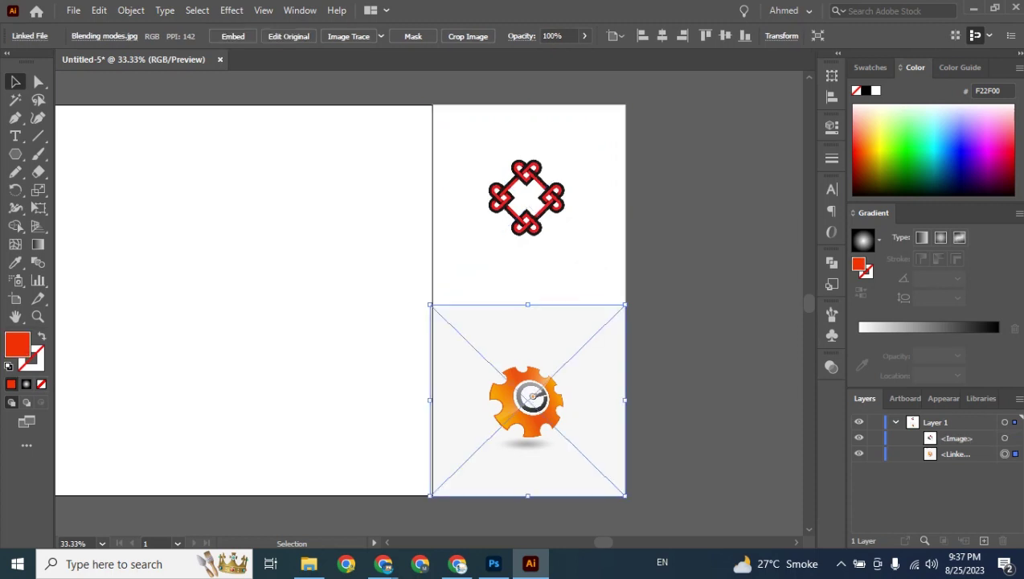
click(233, 36)
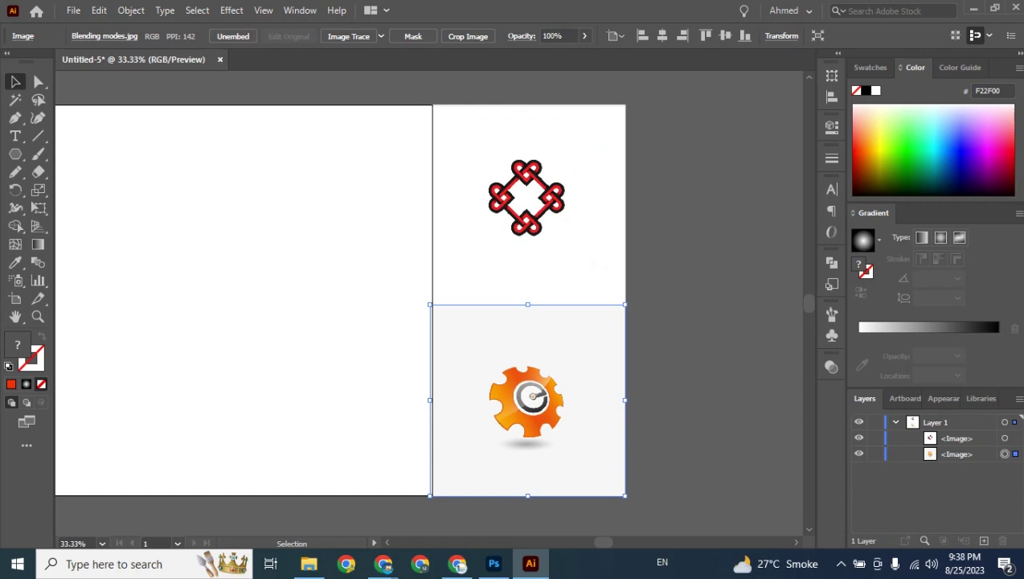
key(ctrl+shift+a)
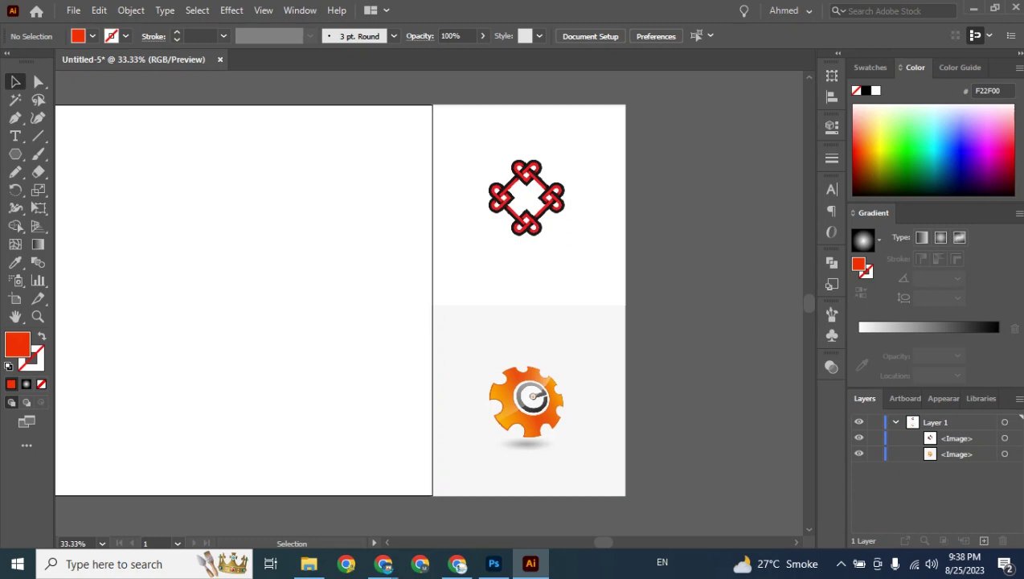
- Lock the two embedded logo images in Layer 1
drag(658, 241, 548, 430)
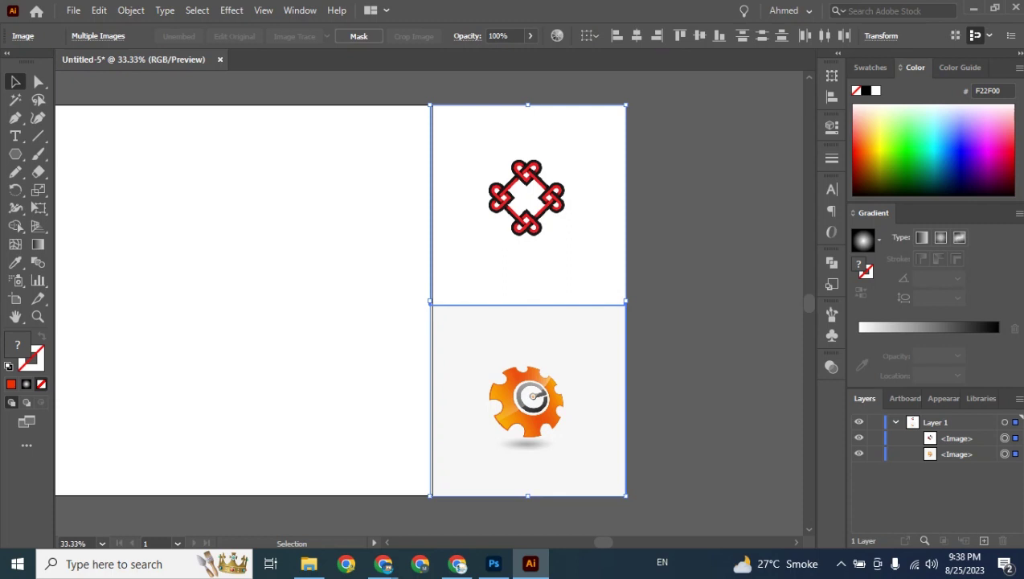
key(ctrl+shift+a)
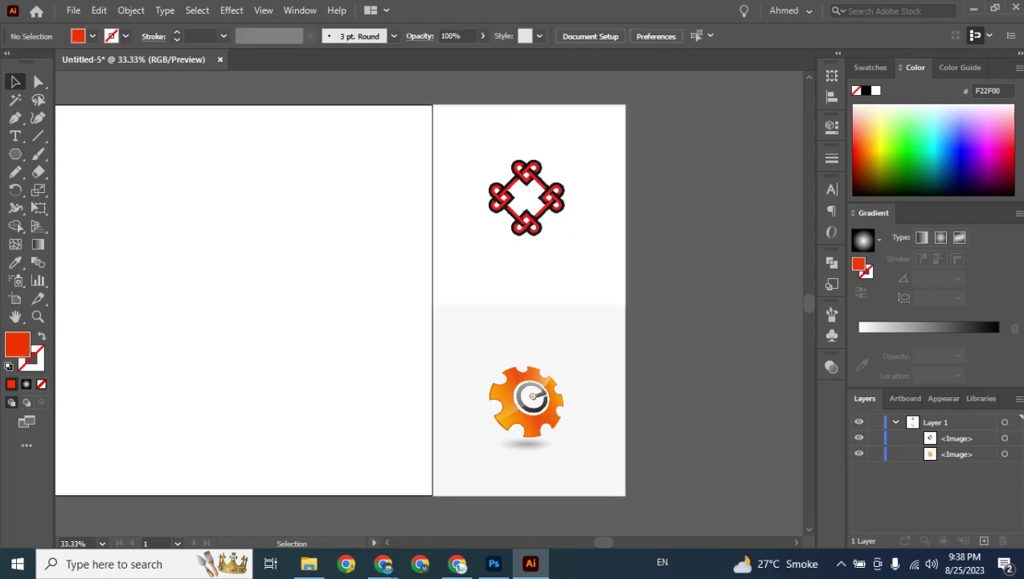
click(874, 454)
click(874, 438)
- Draw a large circle with the Ellipse tool on the empty canvas beside the orange gear logo
scroll(450, 301, right, 6)
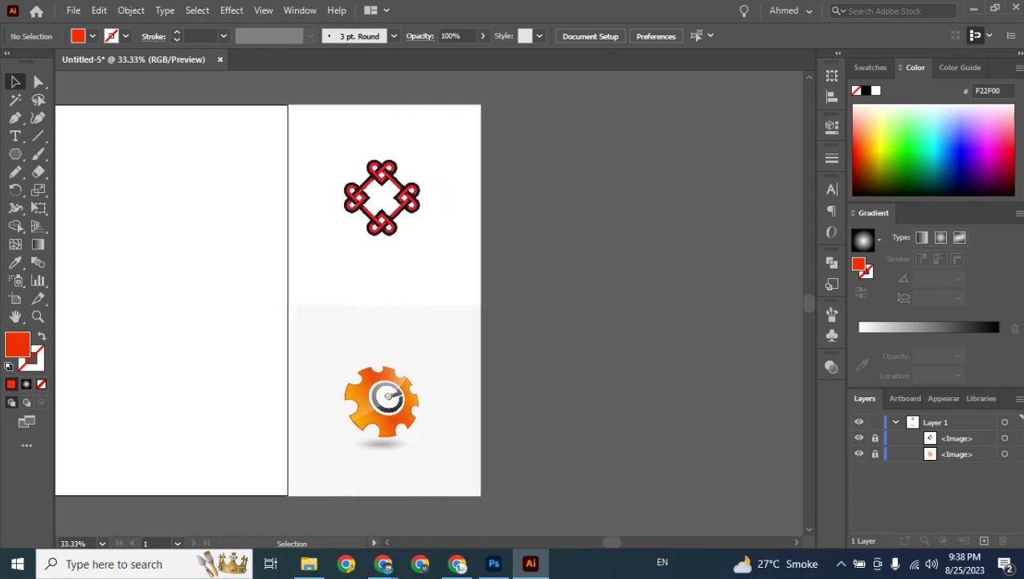
scroll(429, 303, down, 3)
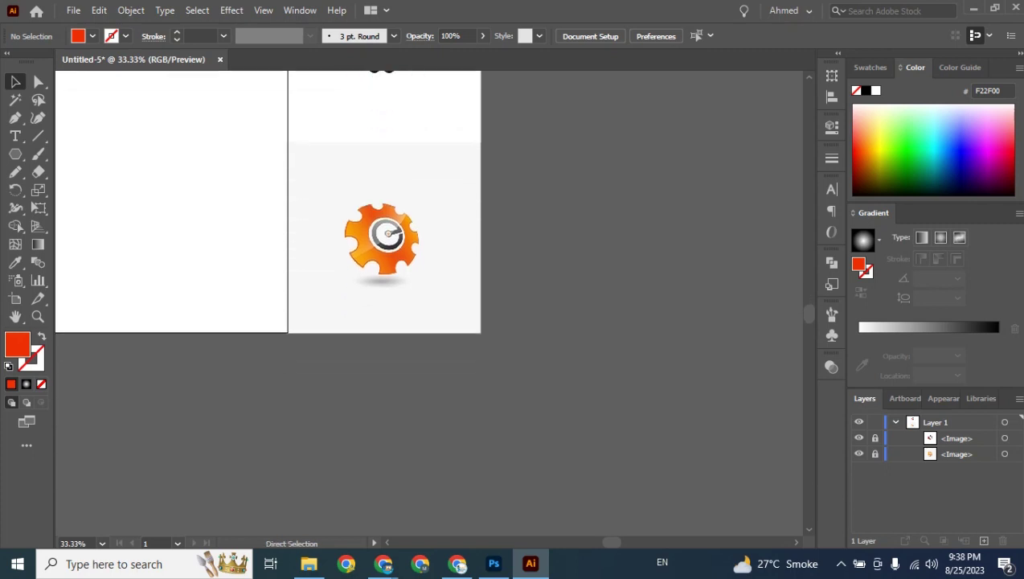
key(ctrl+plus)
key(ctrl+plus)
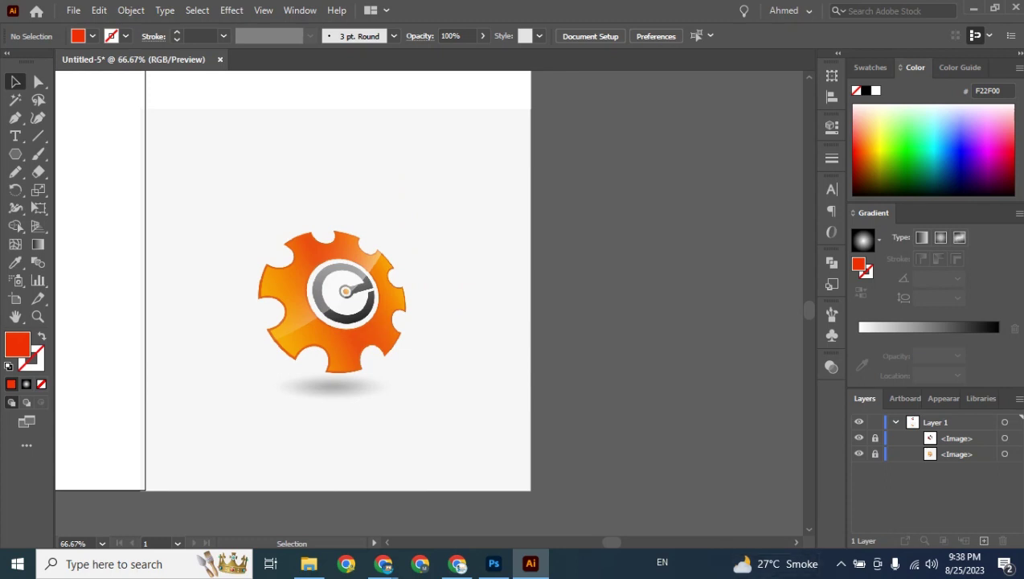
scroll(434, 281, right, 3)
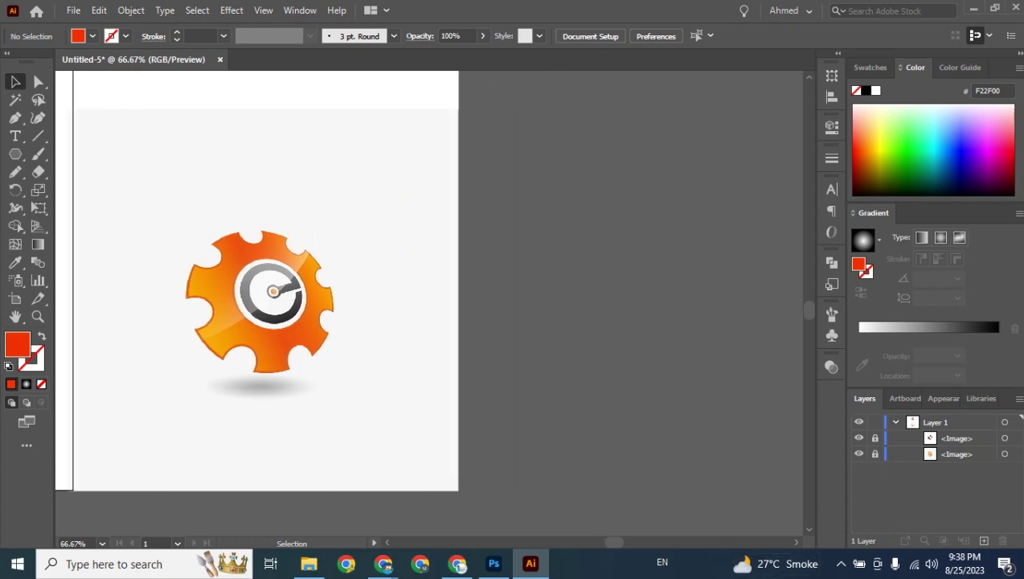
scroll(255, 290, down, 1)
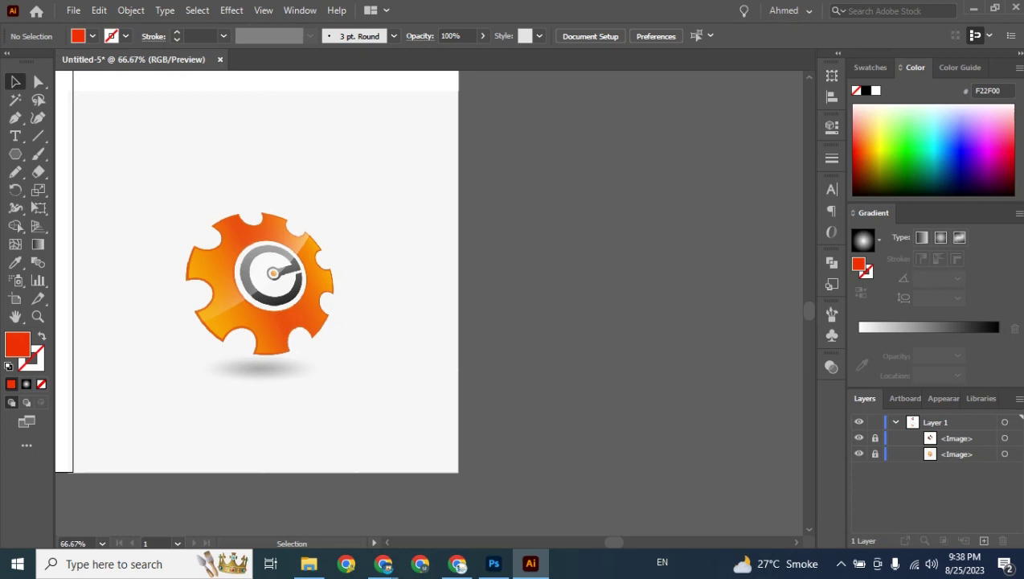
scroll(434, 302, right, 3)
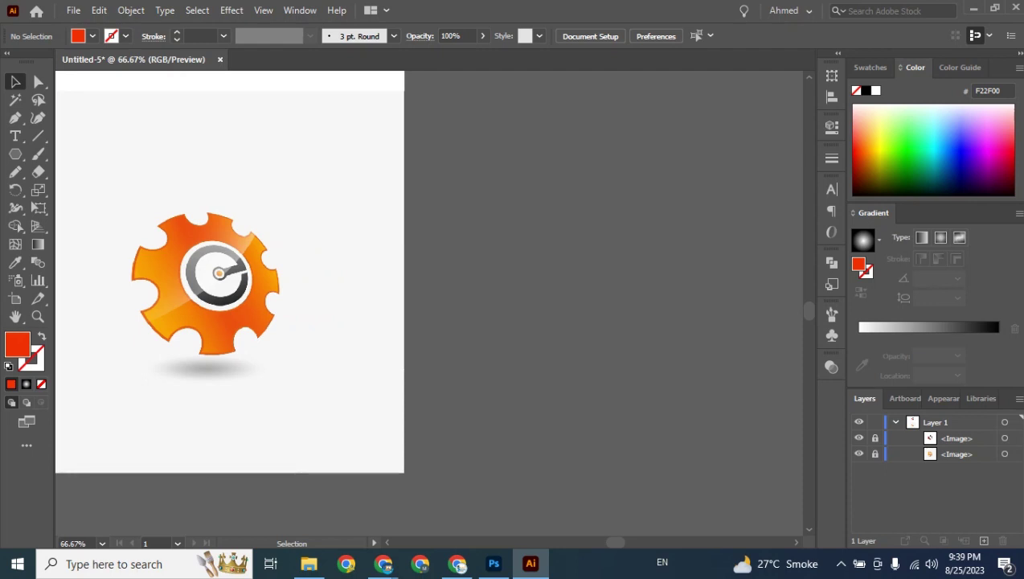
drag(16, 153, 76, 189)
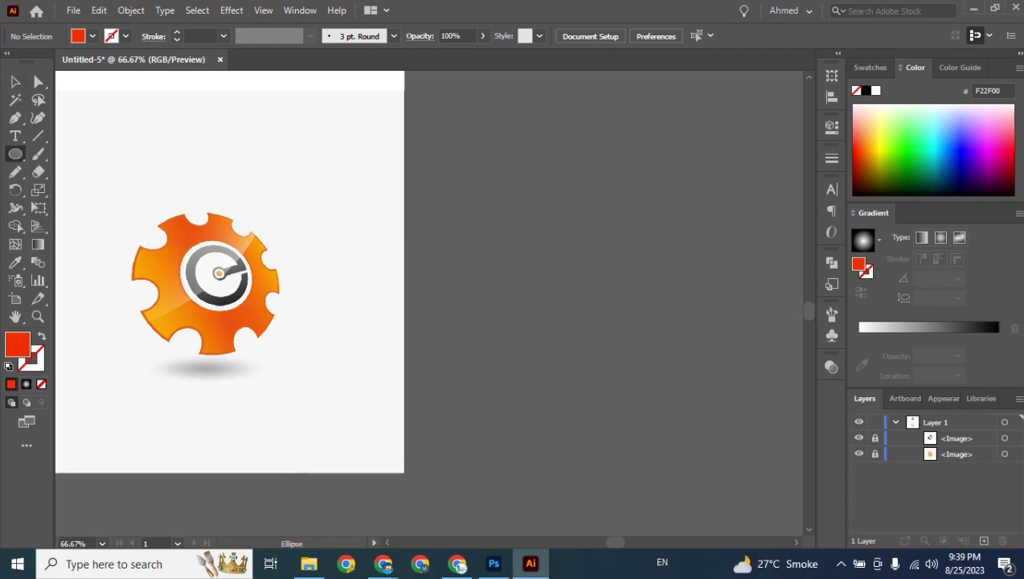
drag(487, 213, 671, 397)
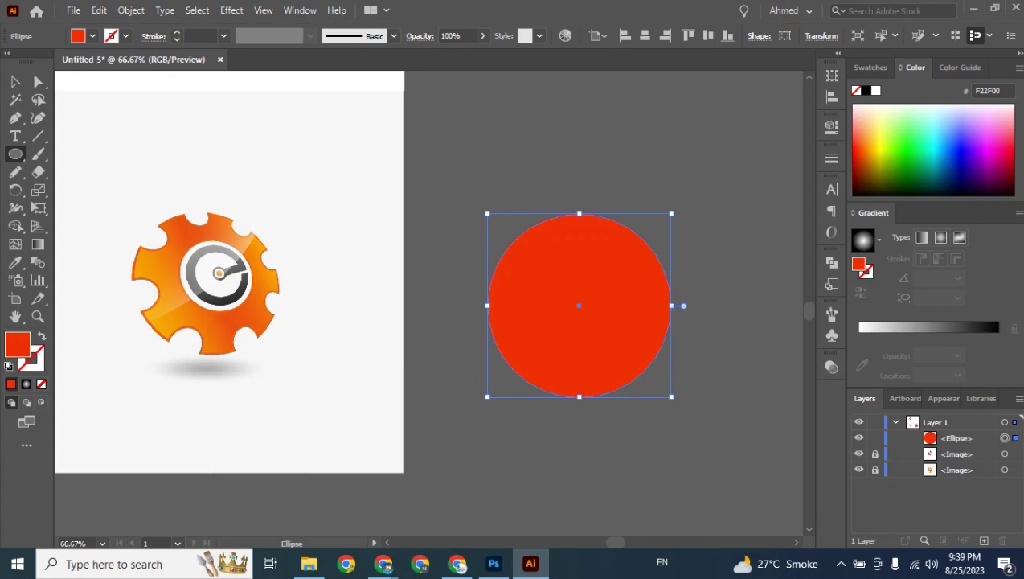
- Give the large circle a black 1 pt stroke and no fill
click(866, 91)
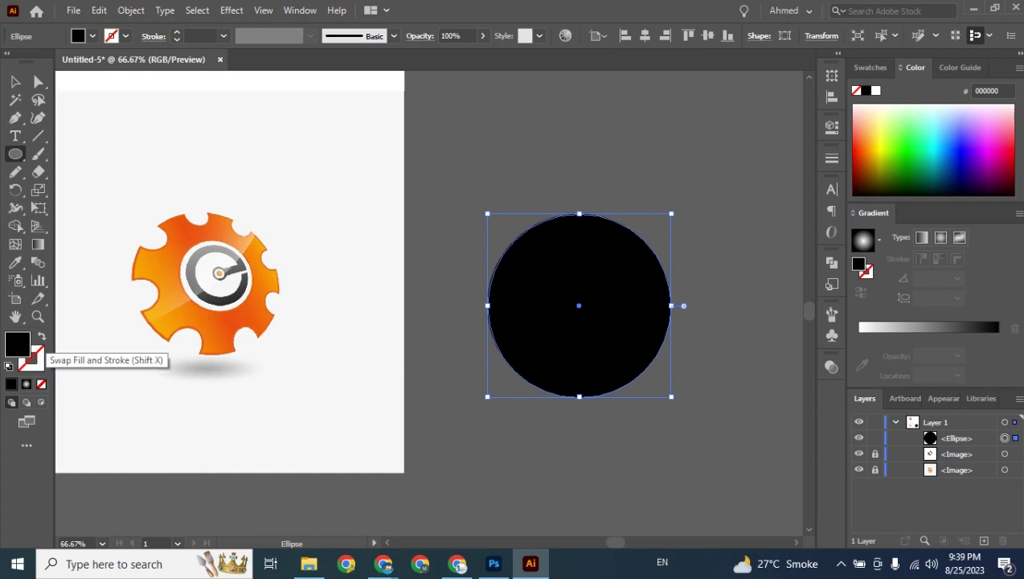
click(40, 337)
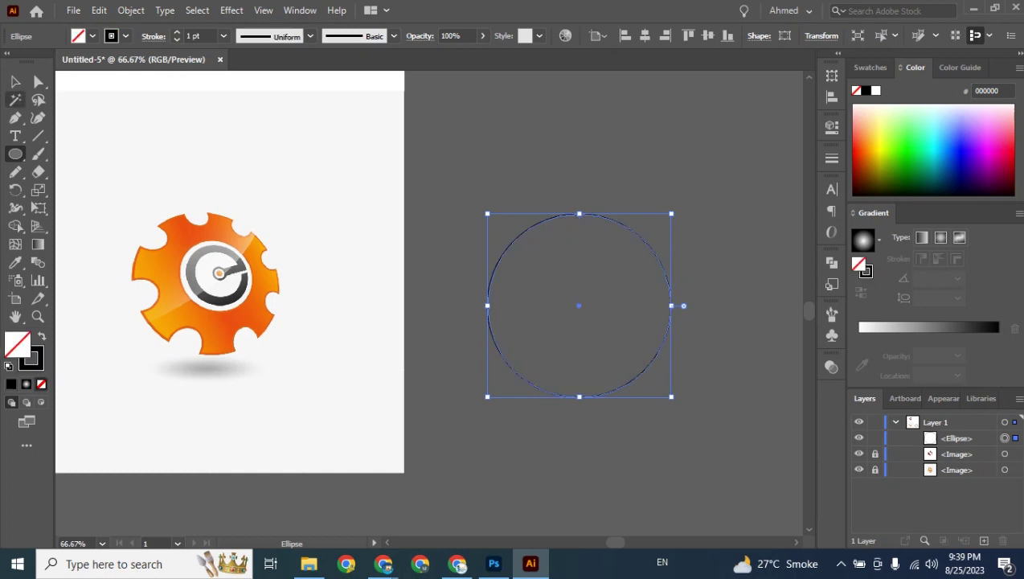
click(15, 81)
click(450, 184)
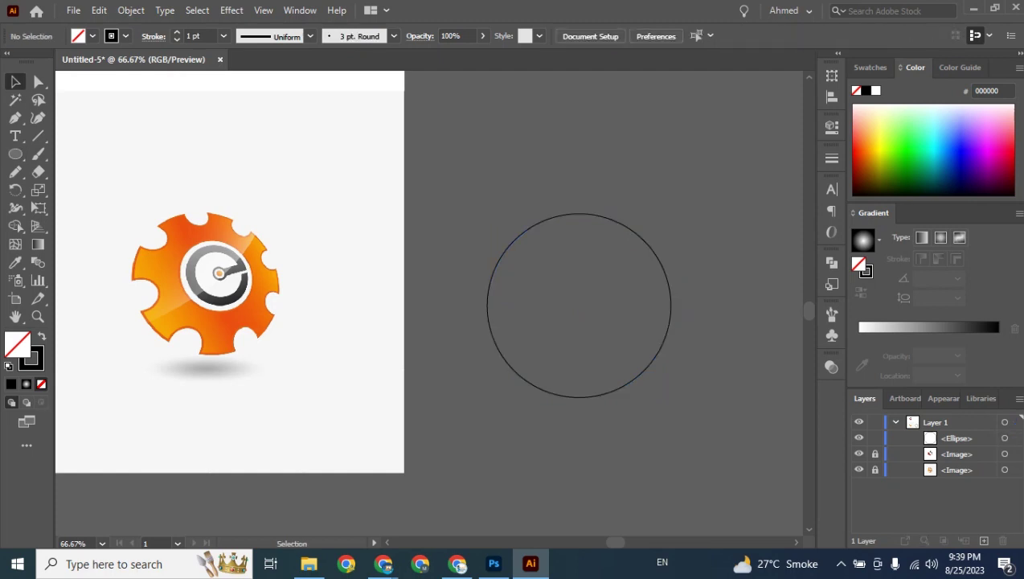
click(577, 214)
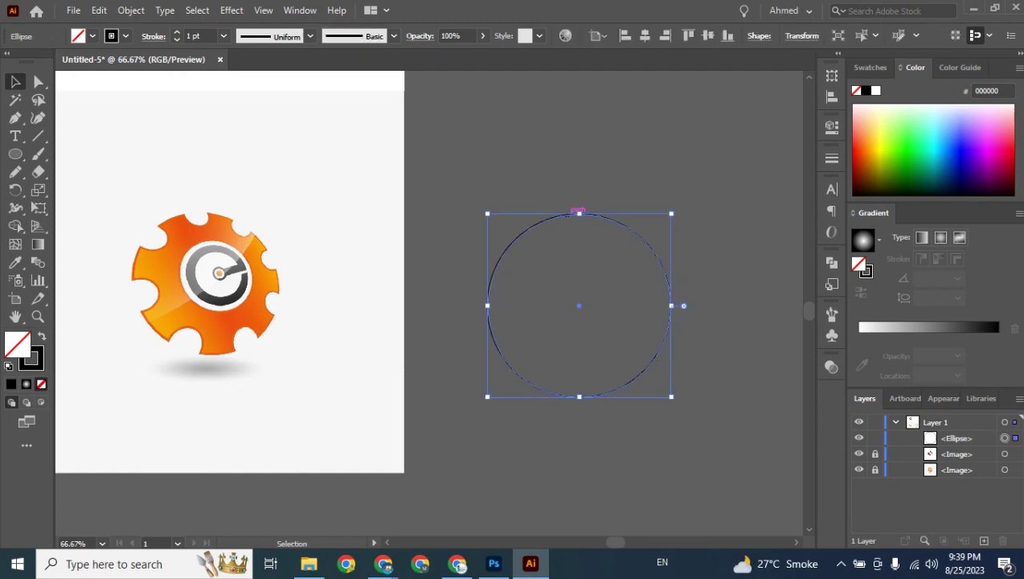
key(ctrl+shift+a)
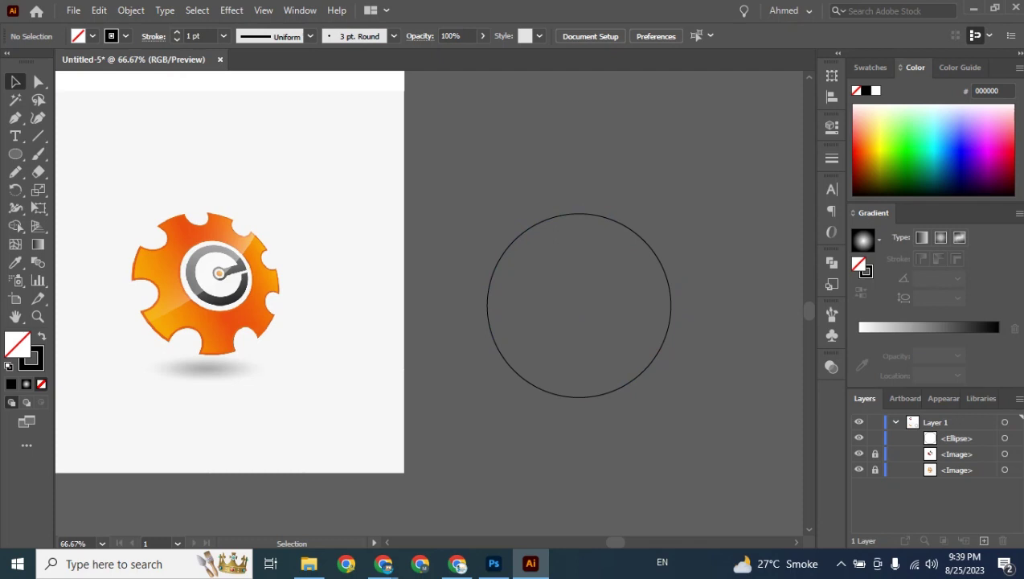
- Duplicate the circle in place and shrink the copy about its centre to about 116 px in diameter
click(578, 213)
key(a)
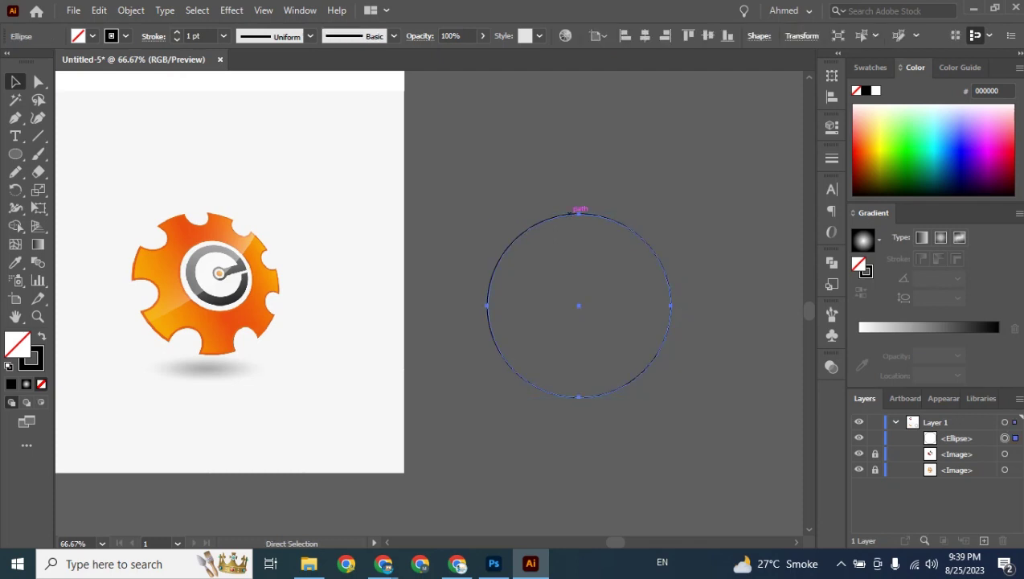
key(ctrl+c)
key(ctrl+f)
key(v)
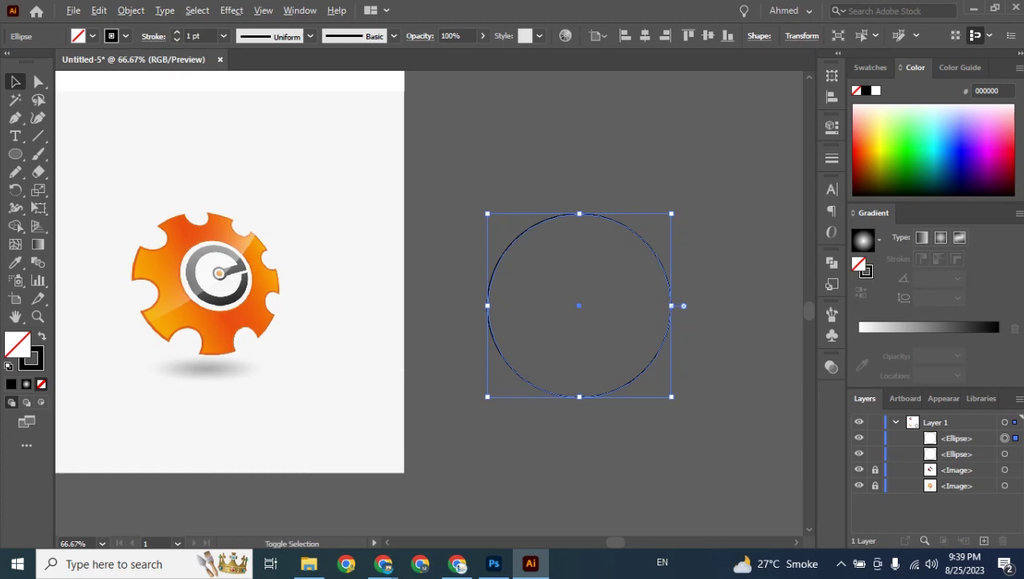
drag(671, 214, 631, 253)
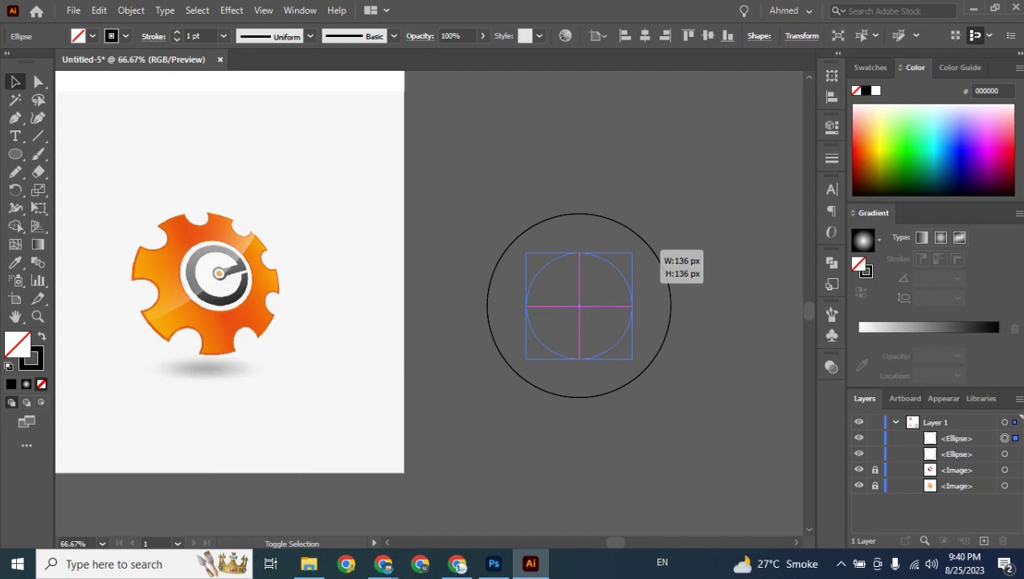
drag(631, 253, 624, 260)
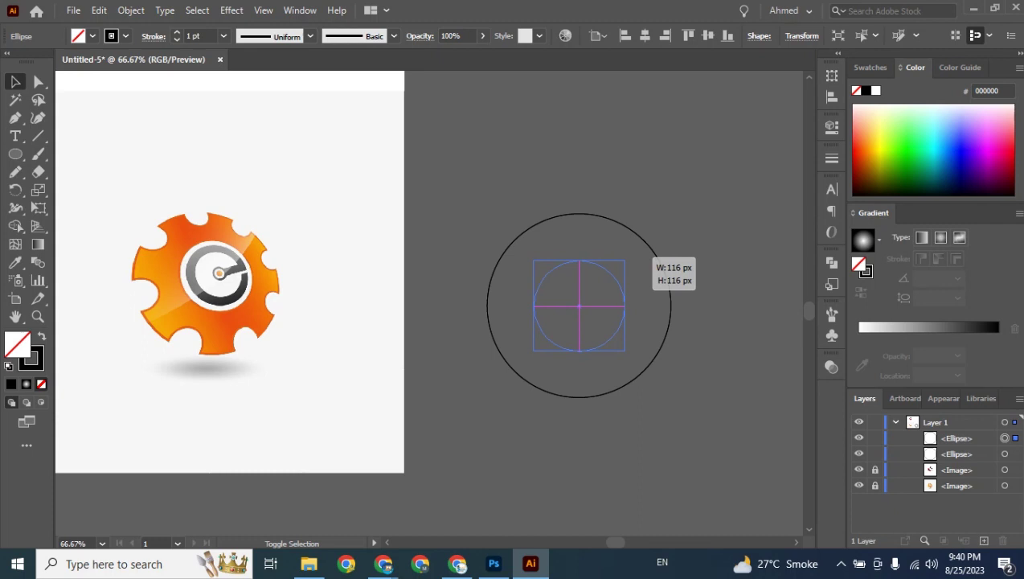
drag(624, 260, 624, 260)
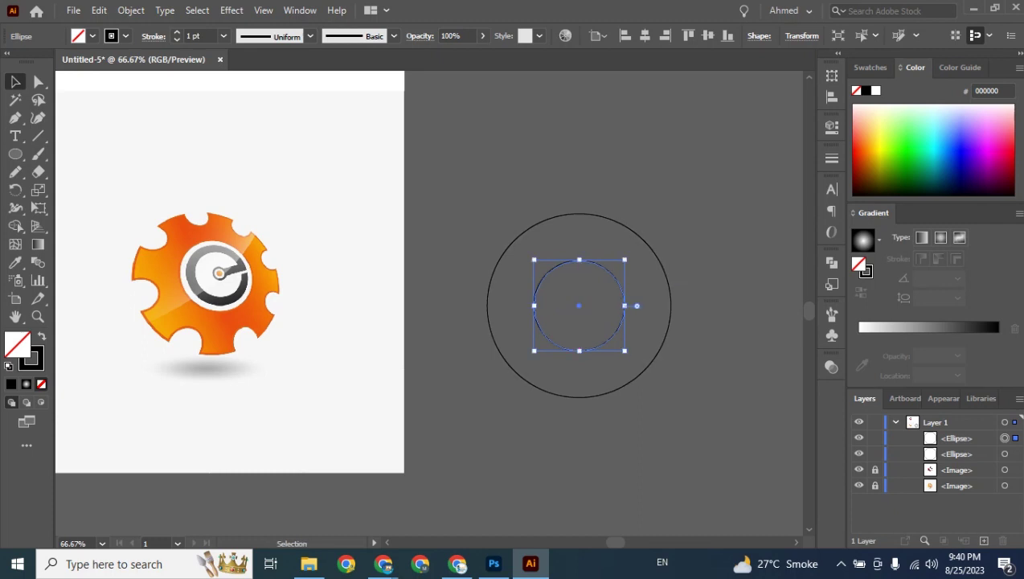
key(ctrl+shift+a)
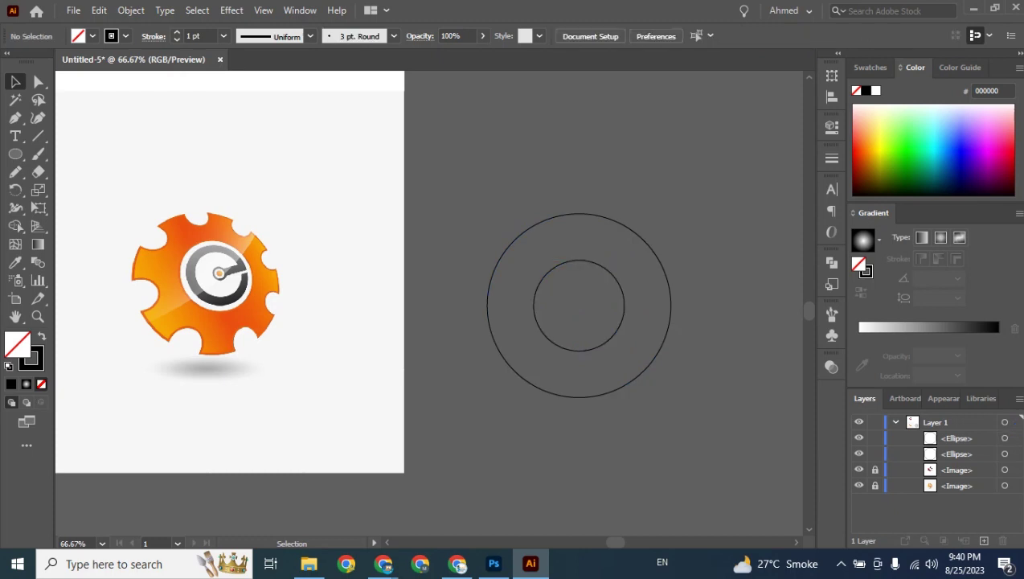
- Draw a small circle with the Ellipse tool just above the large circle's upper-left edge
click(643, 227)
key(ctrl+shift+a)
click(16, 154)
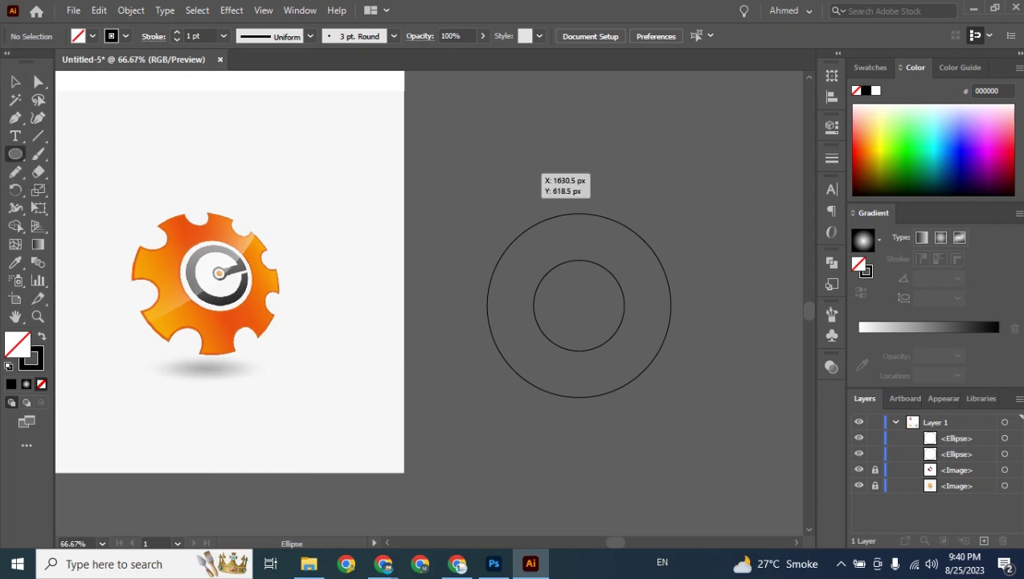
mouse_move(511, 174)
mouse_down()
mouse_move(538, 200)
mouse_move(525, 187)
mouse_up()
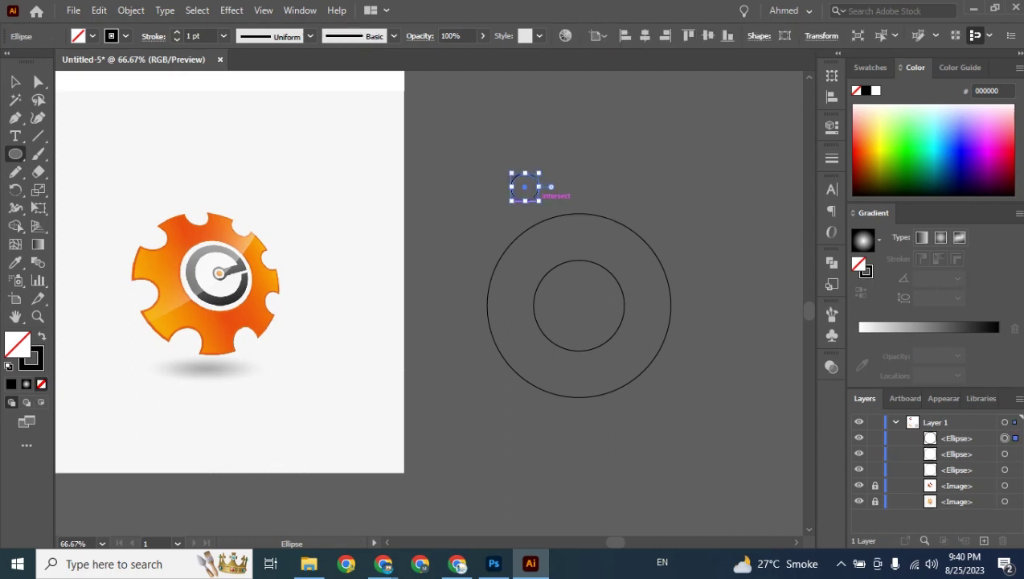
- Move the small circle so its centre sits on the topmost point of the large circle's outline
key(v)
click(567, 173)
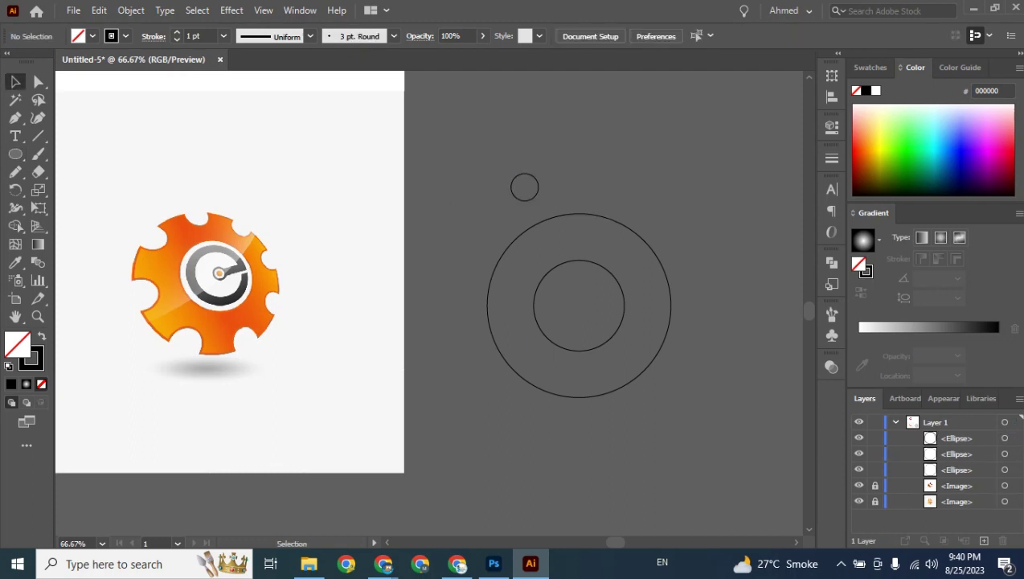
drag(538, 186, 579, 214)
key(ctrl+shift+a)
click(589, 201)
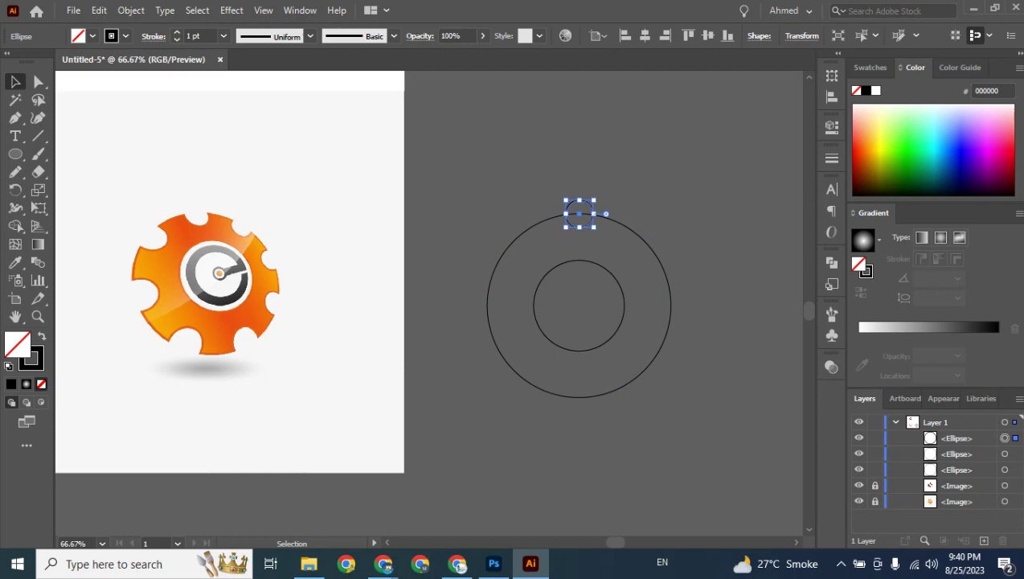
key(ctrl+shift+a)
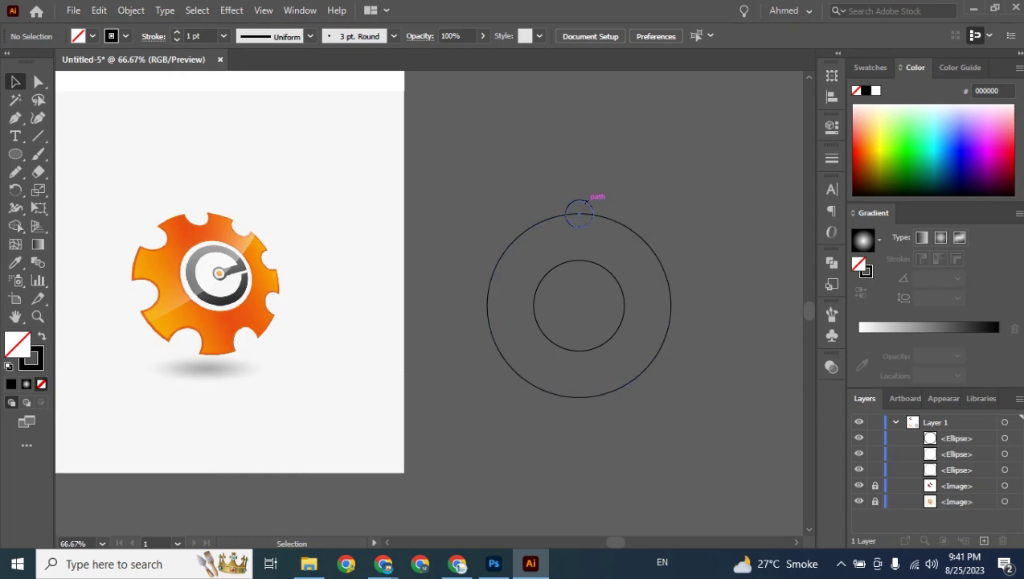
- Rotate a copy of the small circle by 360/8 degrees around the centre of the large circle
click(587, 204)
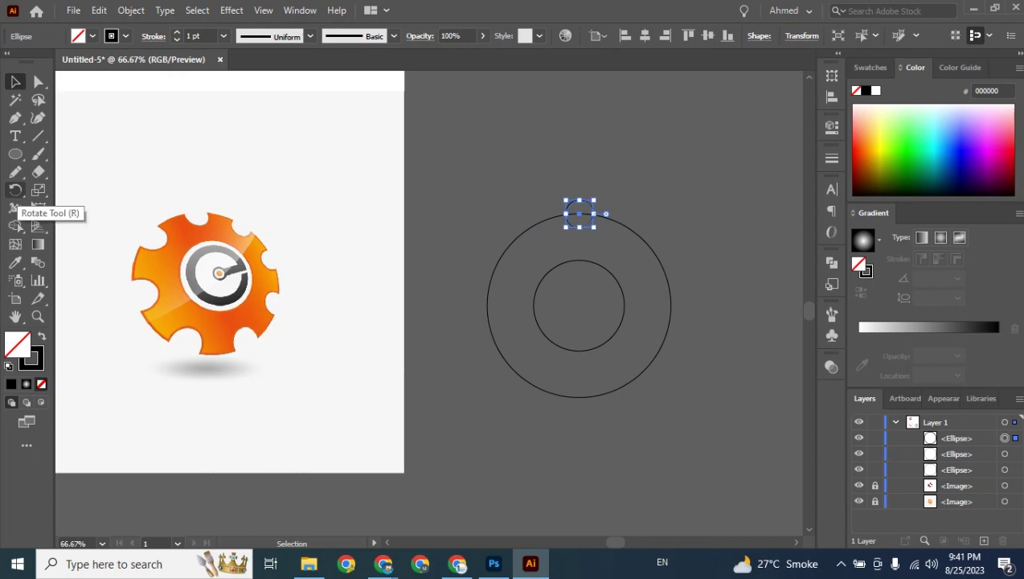
click(15, 190)
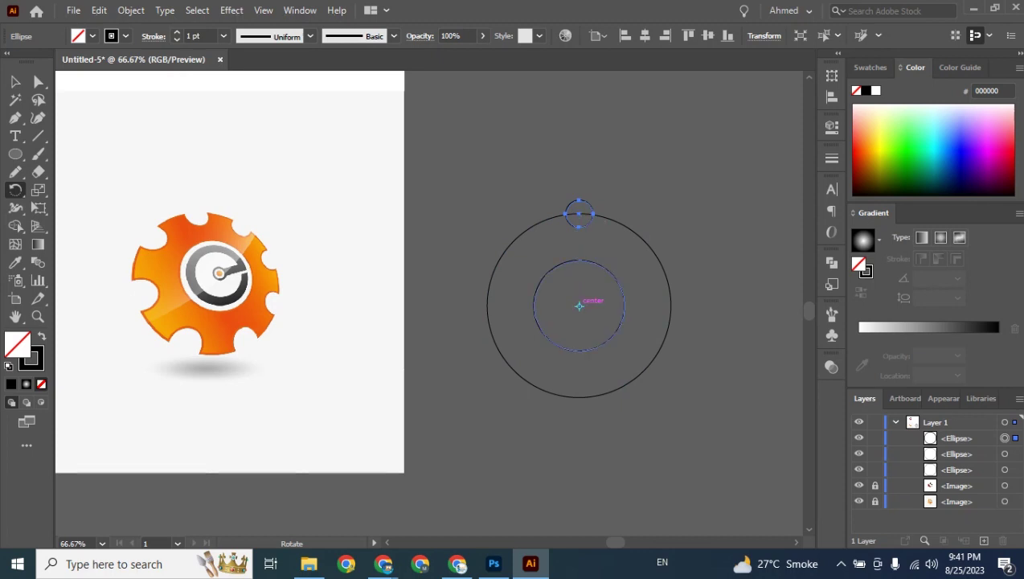
alt+click(578, 306)
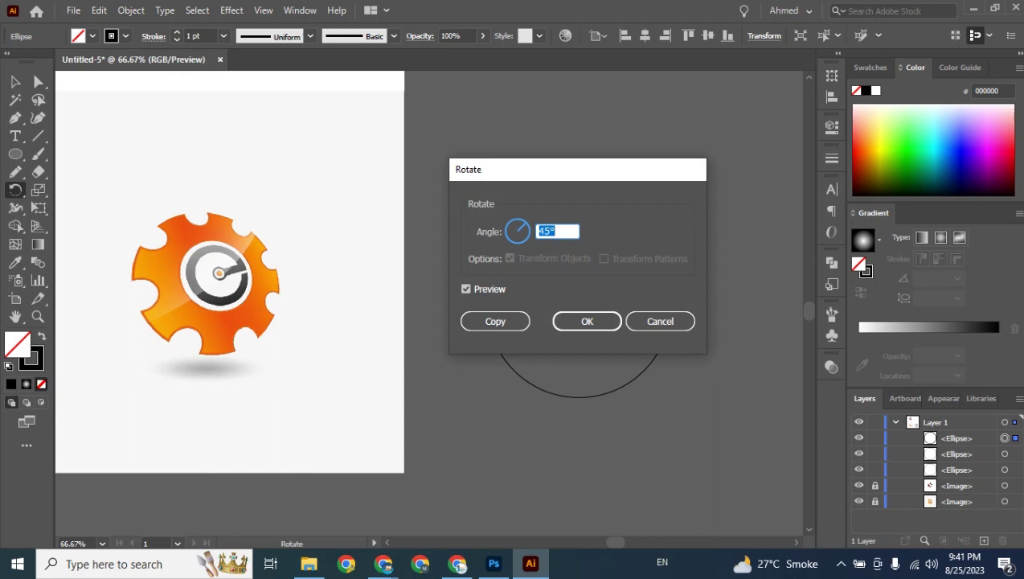
drag(545, 169, 641, 254)
drag(627, 148, 651, 121)
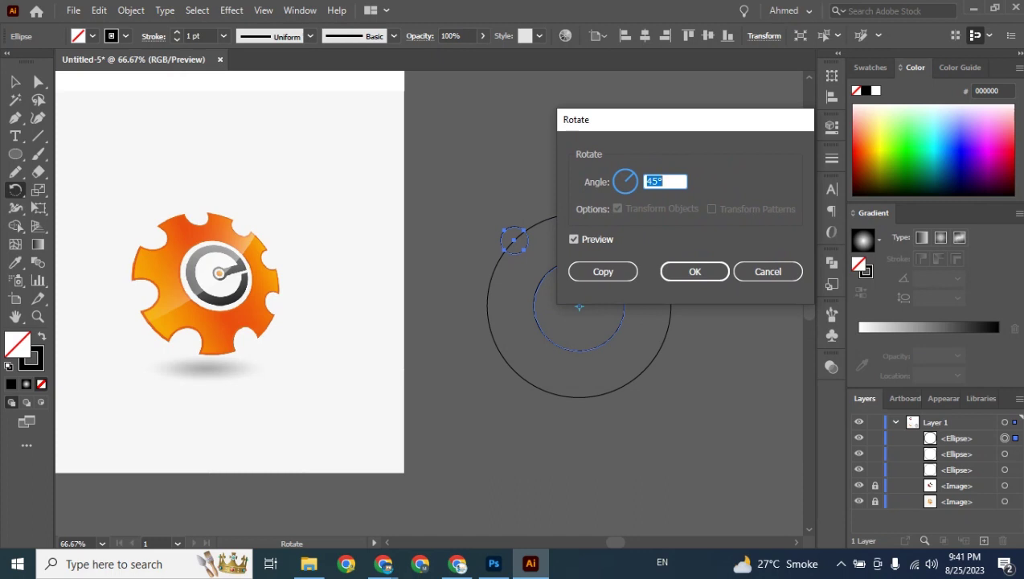
text(360/8)
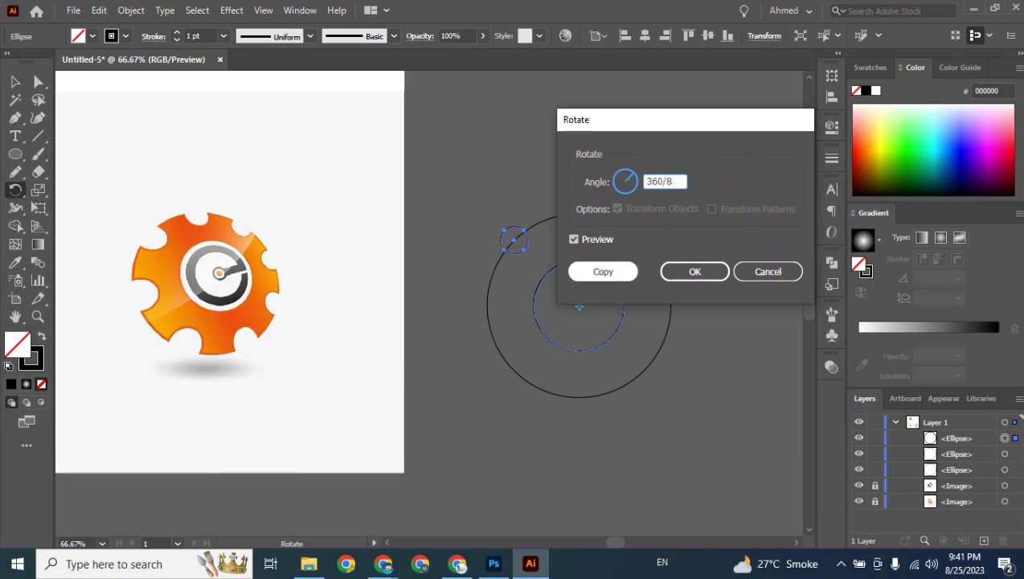
click(603, 271)
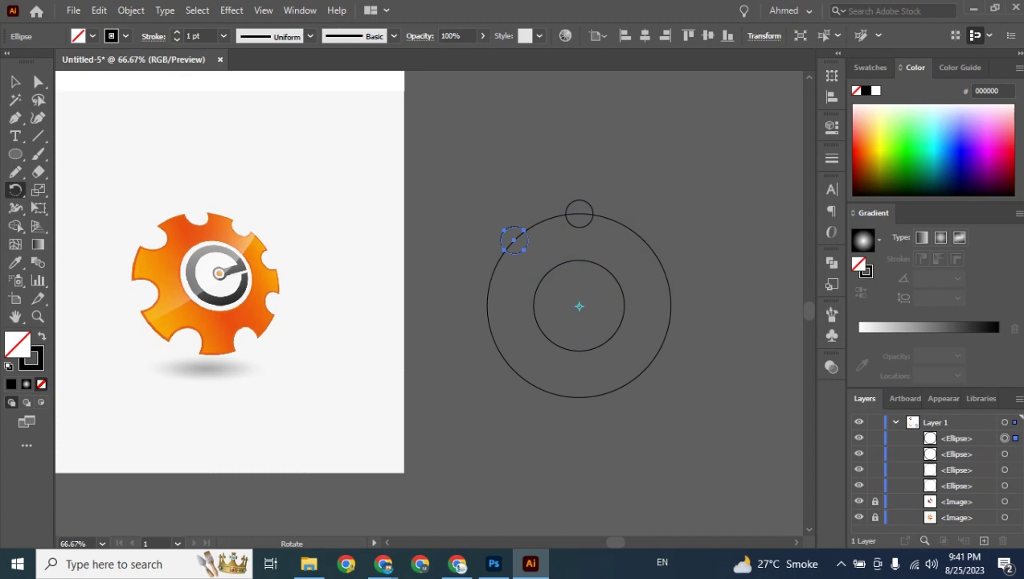
- Repeat the rotated copy until eight small circles are evenly spaced around the large circle's outline
key(ctrl+d)
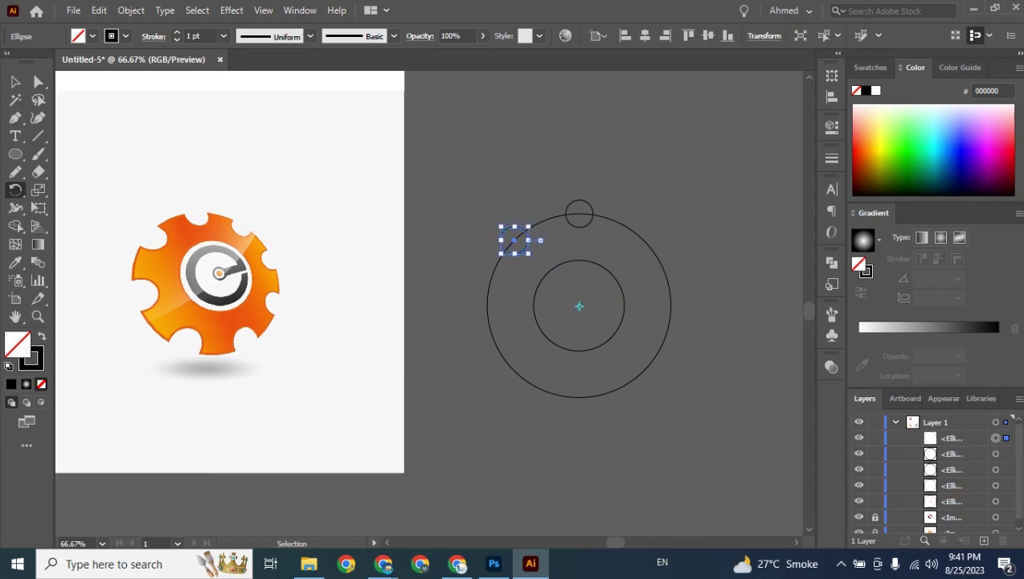
key(ctrl+d)
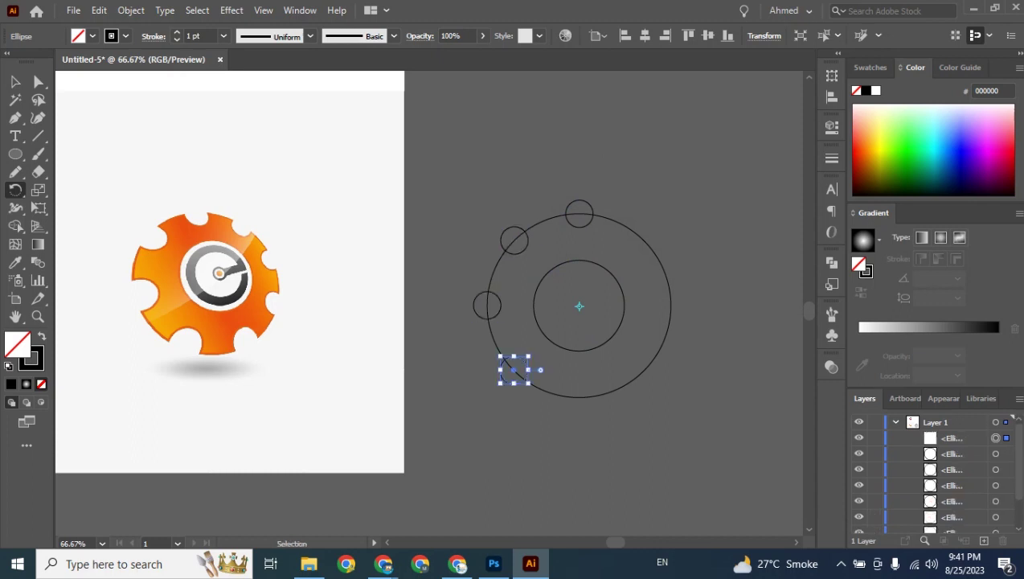
key(ctrl+d)
key(ctrl+d)
key(ctrl+d)
key(ctrl+d)
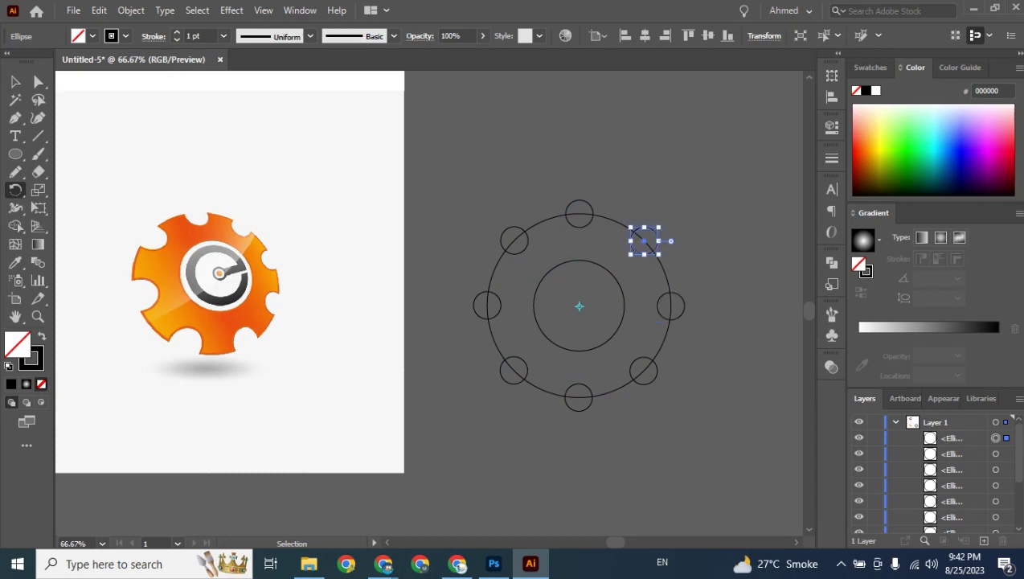
key(v)
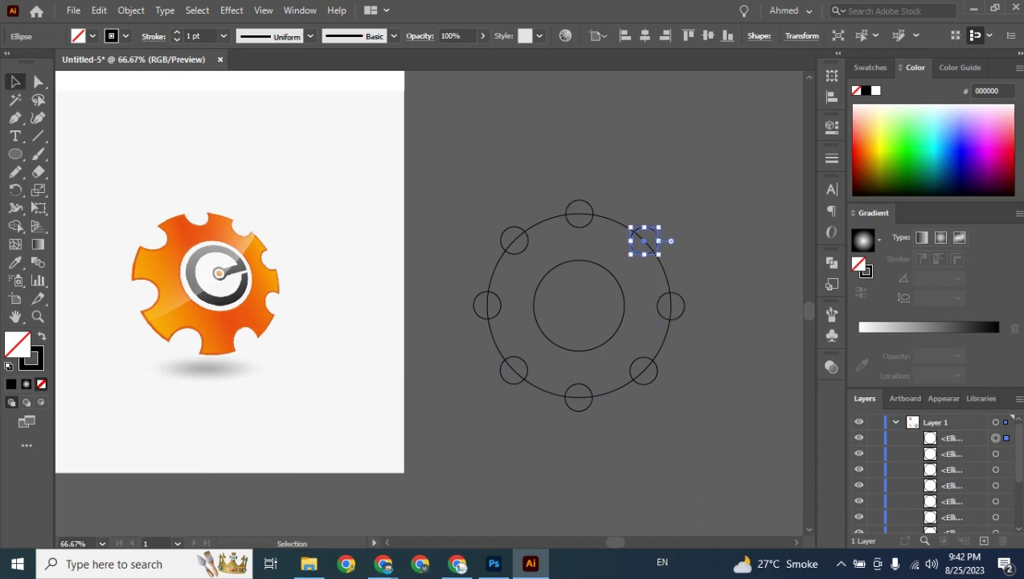
key(ctrl+shift+a)
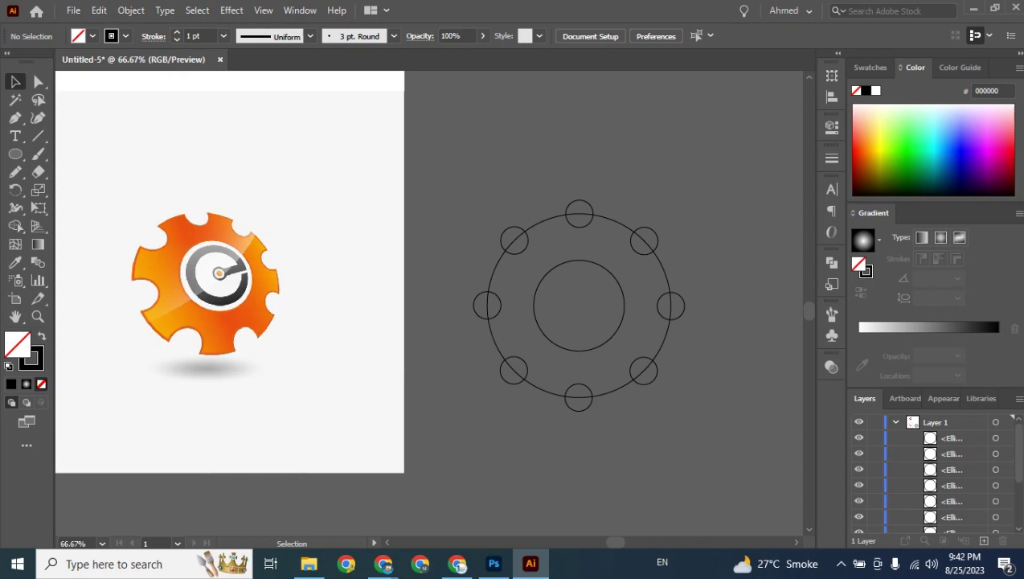
- Subtract the eight small circles and the inner circle from the large circle with Pathfinder Minus Front
drag(448, 182, 492, 221)
drag(705, 418, 716, 445)
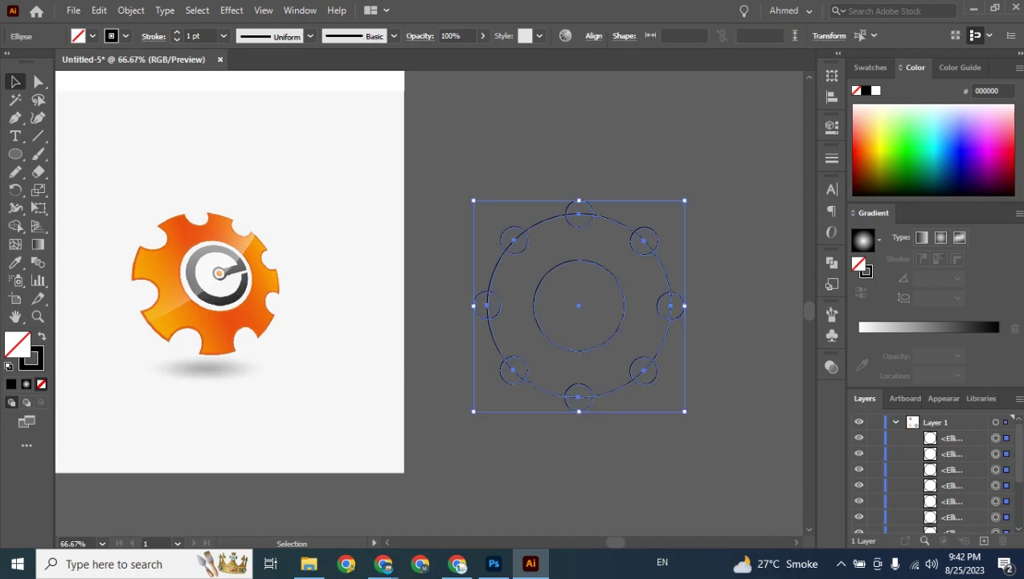
click(832, 263)
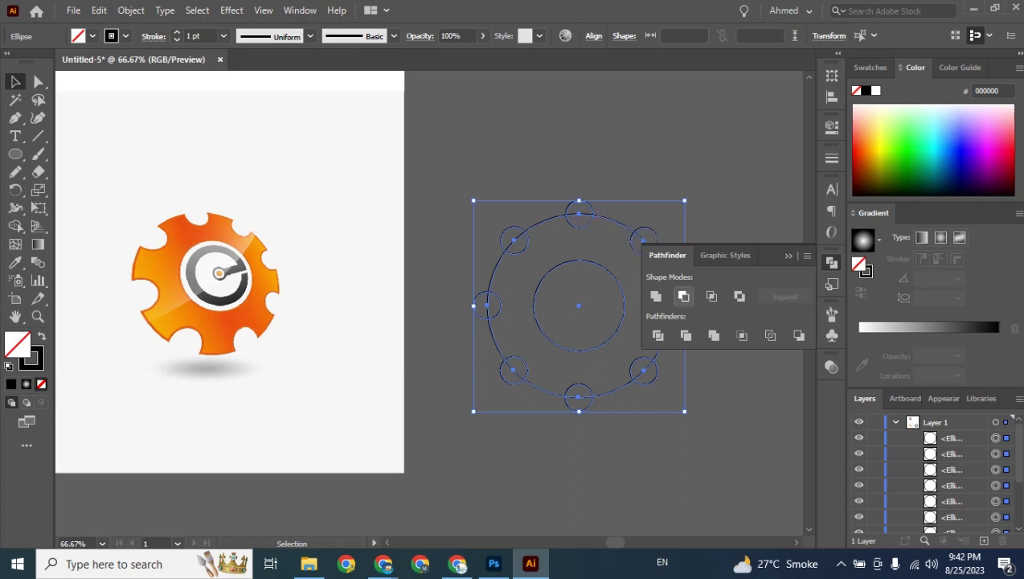
click(683, 296)
click(788, 255)
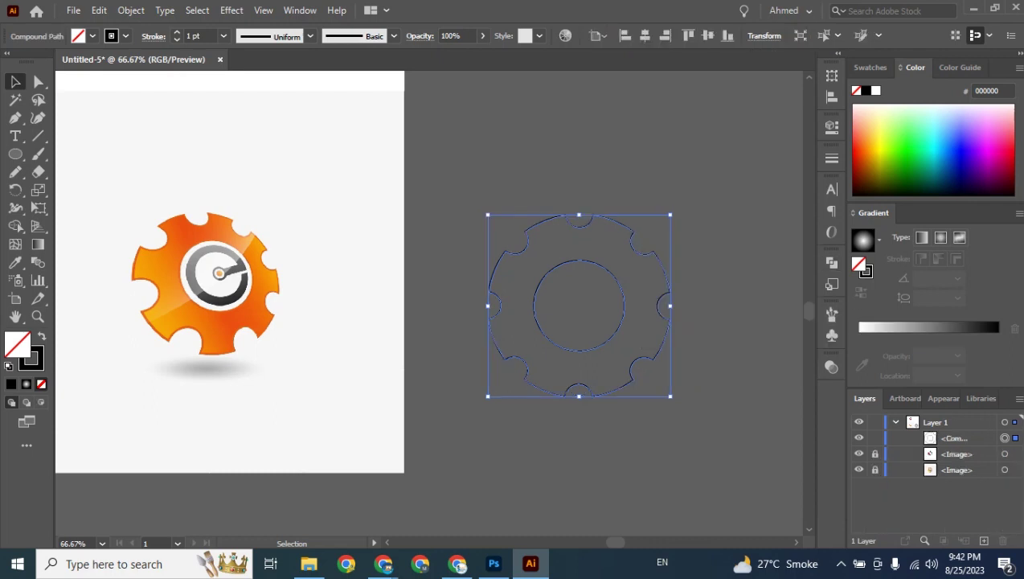
click(743, 249)
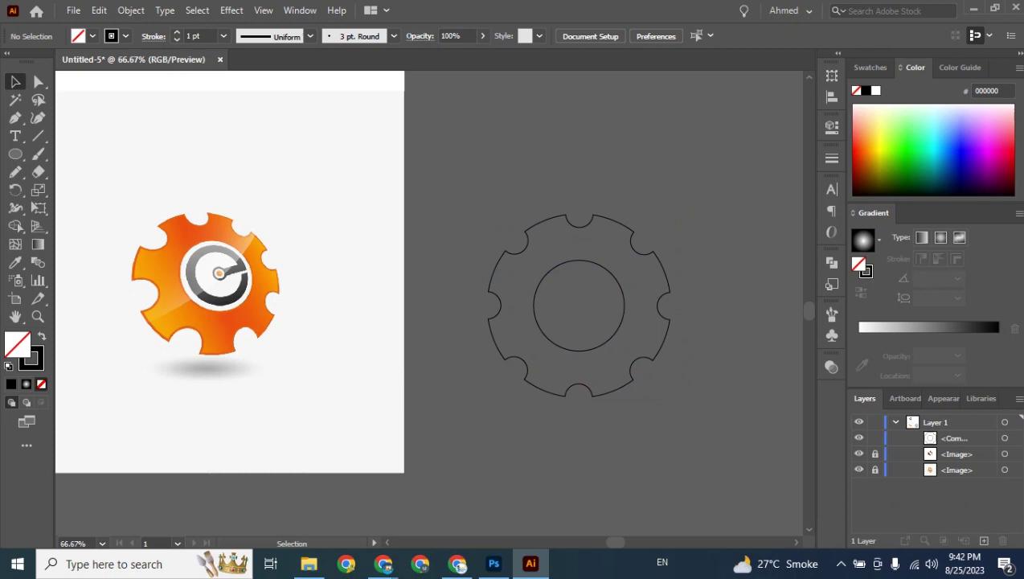
- Swap the gear shape's fill and stroke so it has a black fill and no stroke
click(666, 254)
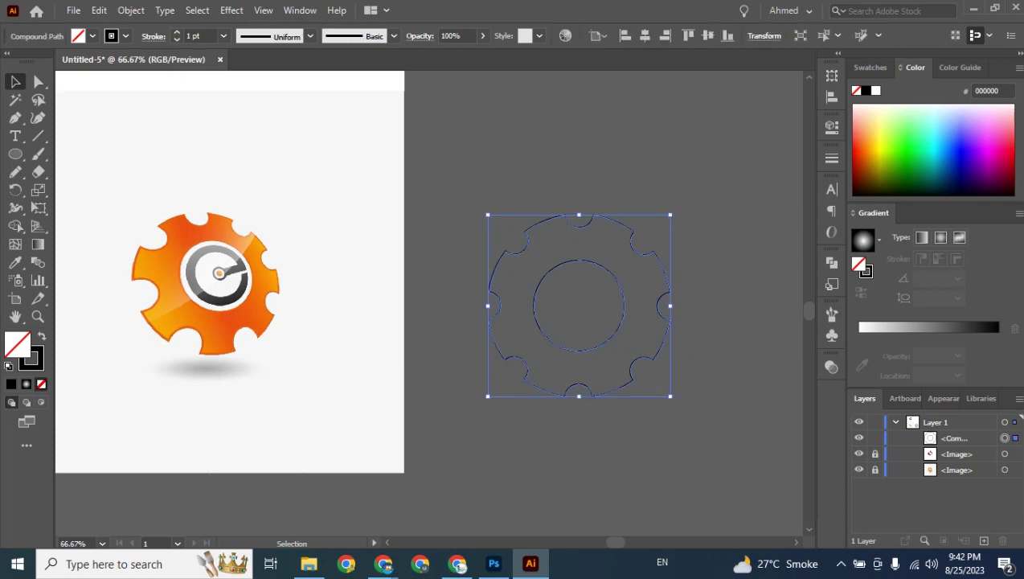
key(shift+x)
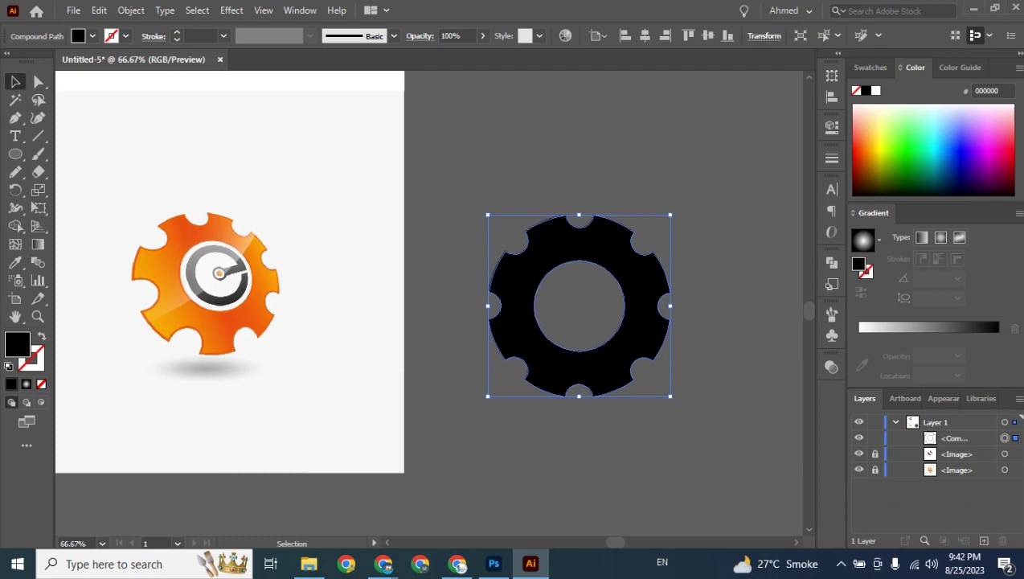
key(ctrl+shift+a)
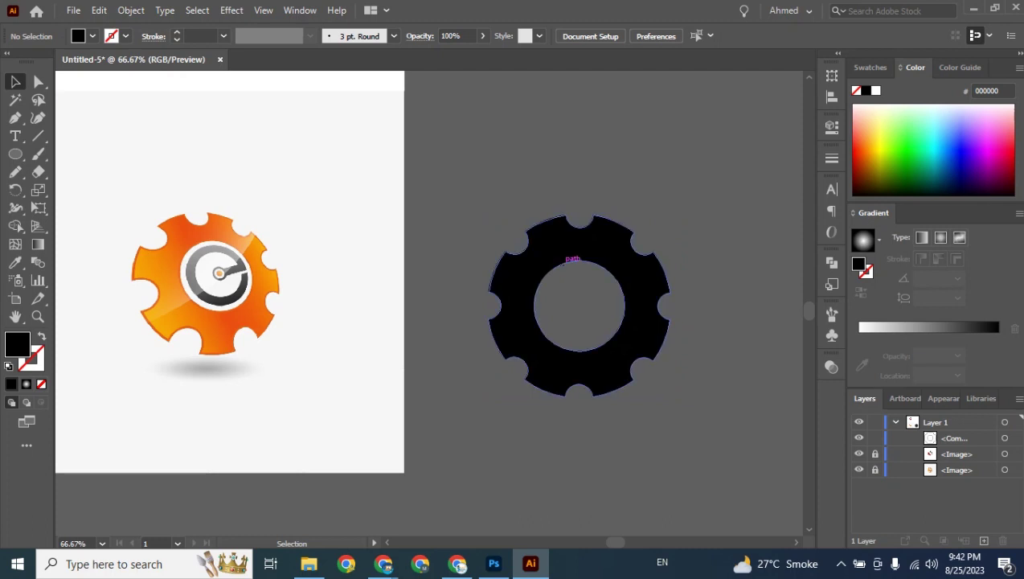
- Shrink the gear's central hole about its centre to about 109 px in diameter
key(a)
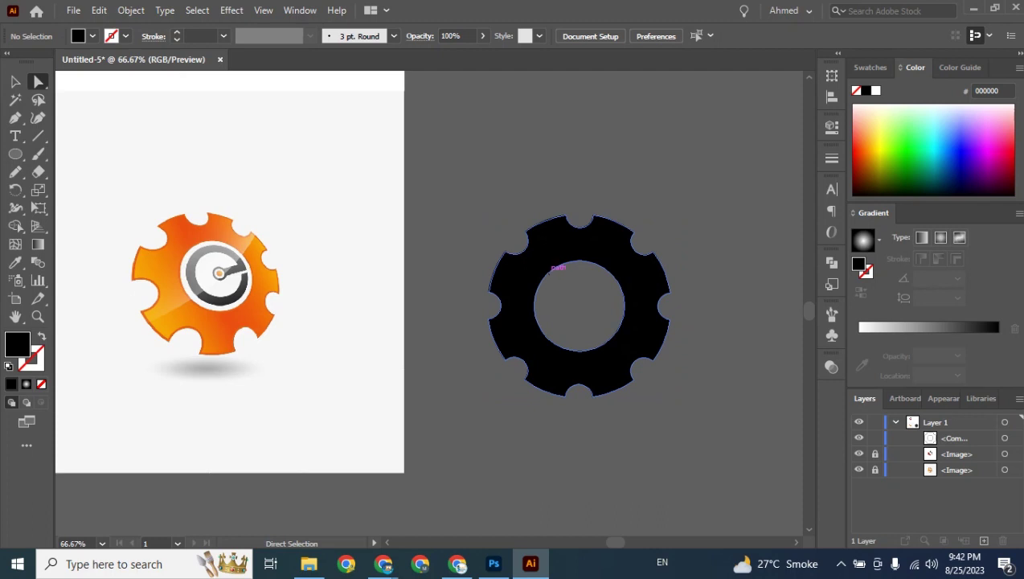
click(552, 269)
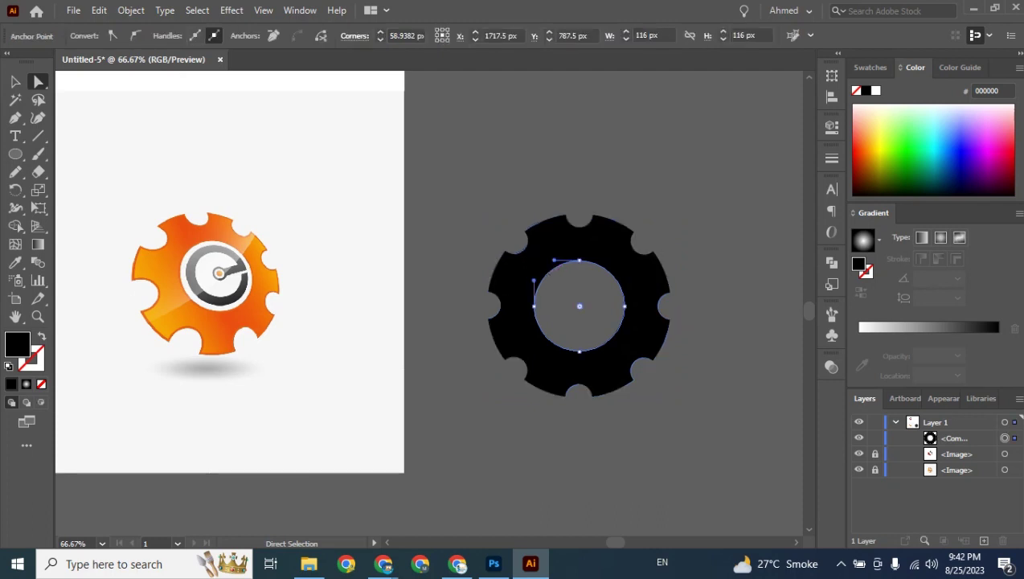
key(v)
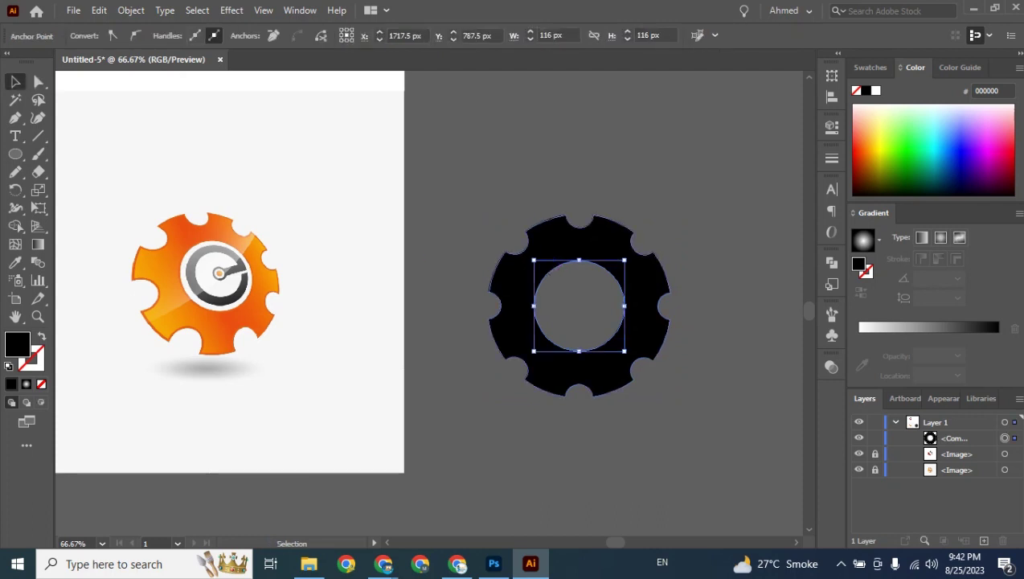
mouse_move(534, 260)
mouse_down()
mouse_move(541, 267)
mouse_move(533, 259)
mouse_up()
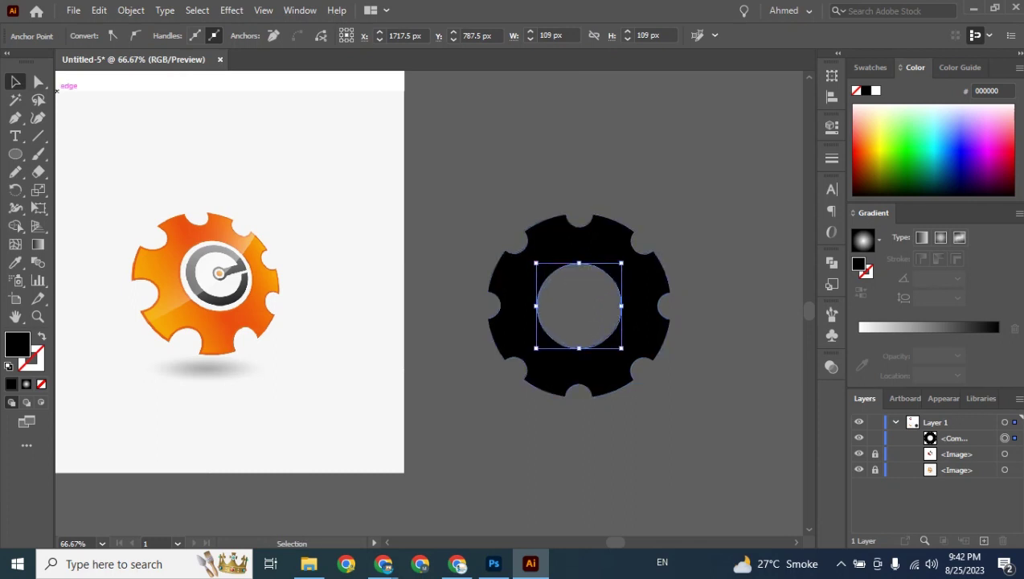
click(57, 90)
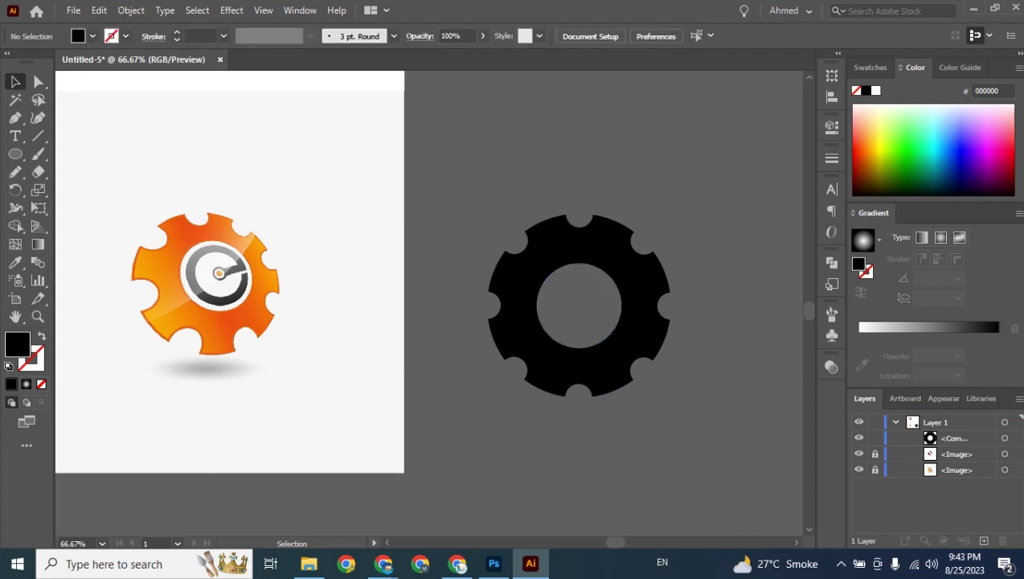
- Switch to the Google Meet call in Chrome, check the in-call messages, and return to Illustrator
mouse_move(383, 563)
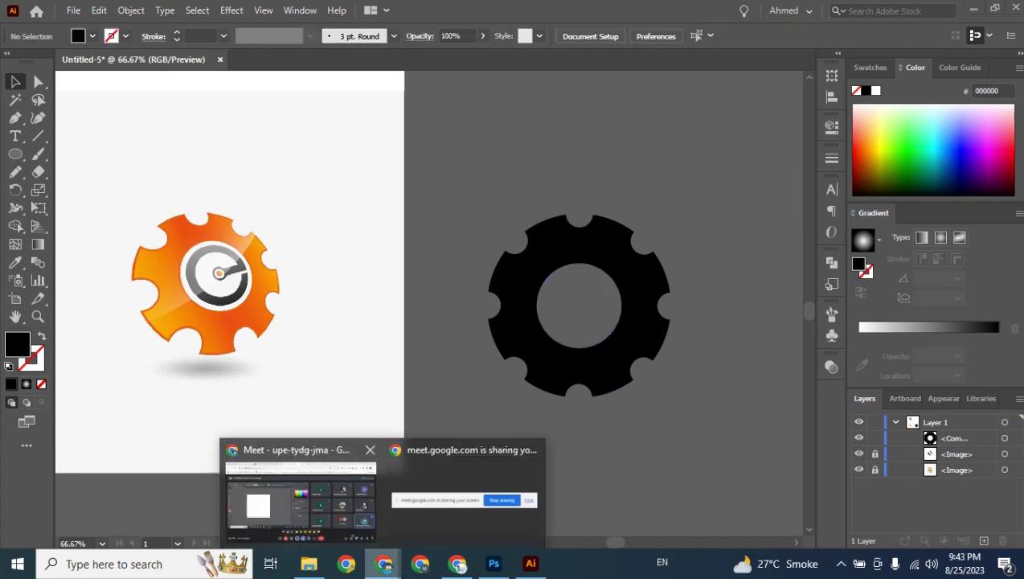
click(297, 499)
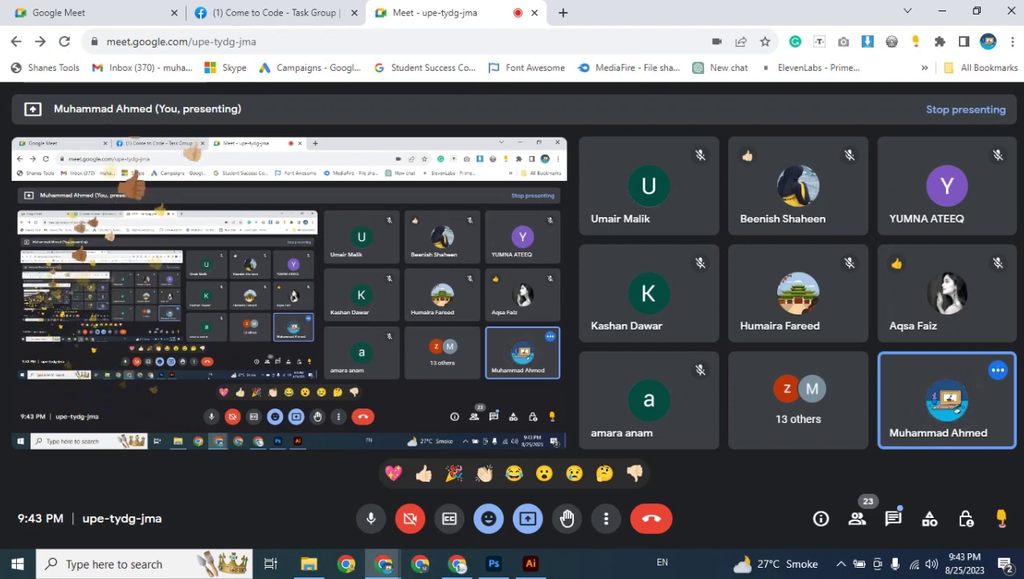
click(856, 518)
click(893, 519)
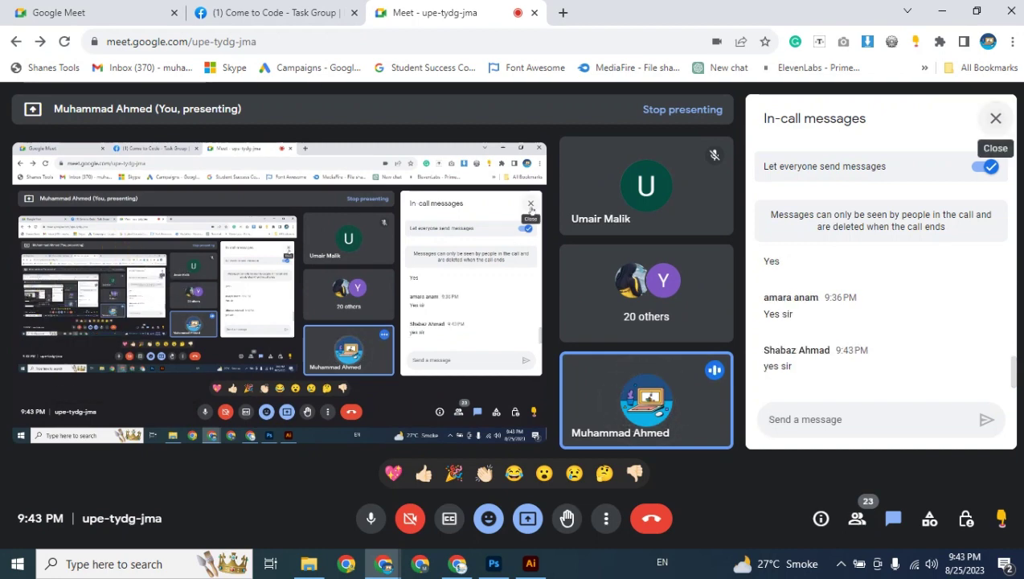
click(995, 118)
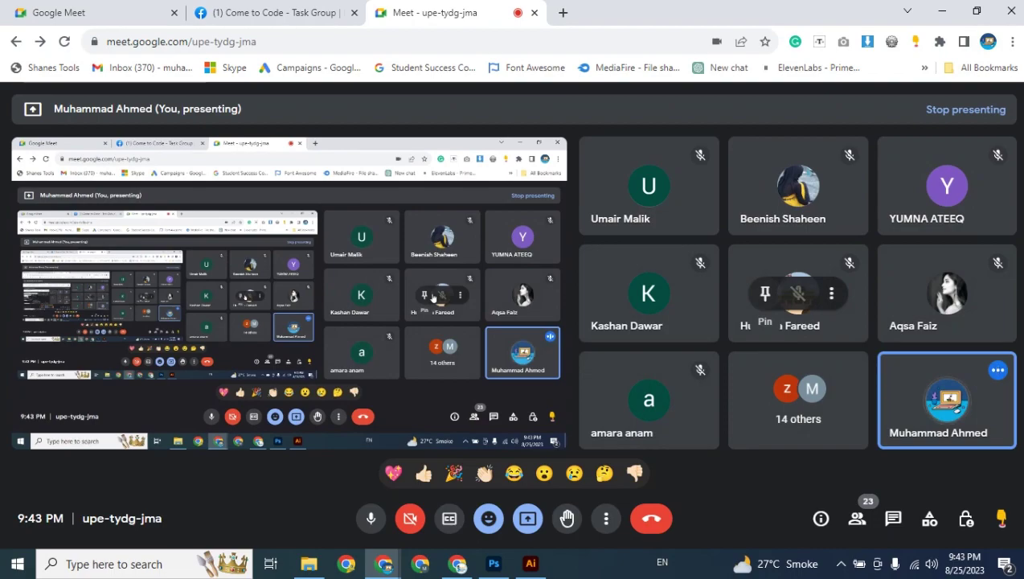
click(531, 563)
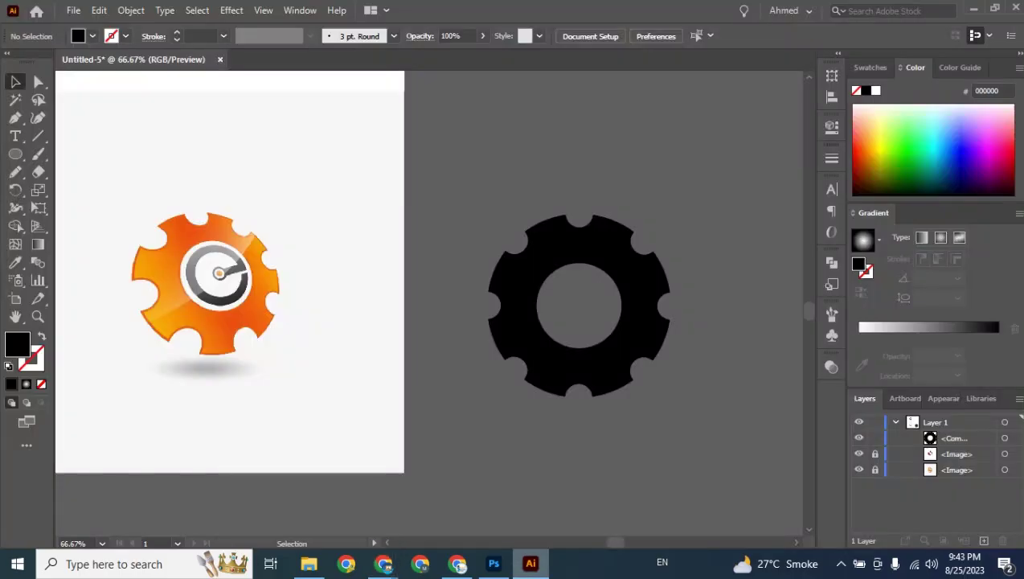
- Apply Perspective Distort to the gear so its right side becomes shorter than its left side
click(637, 331)
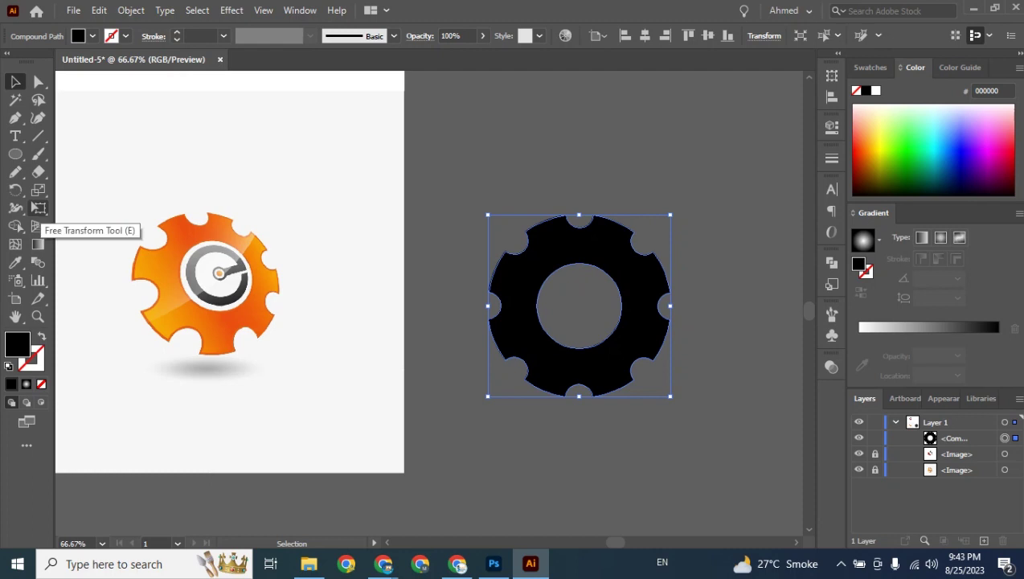
click(38, 208)
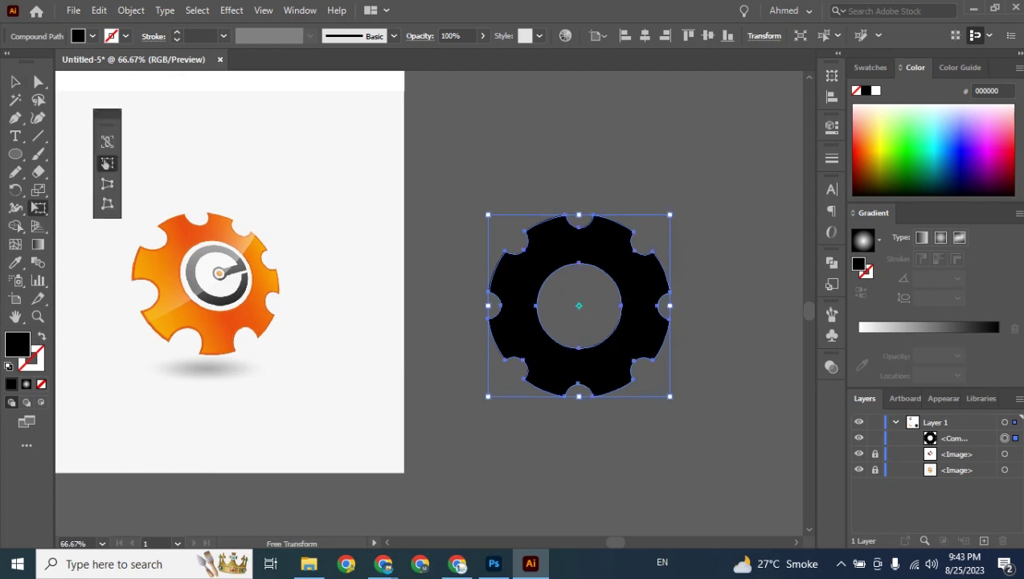
drag(107, 114, 423, 127)
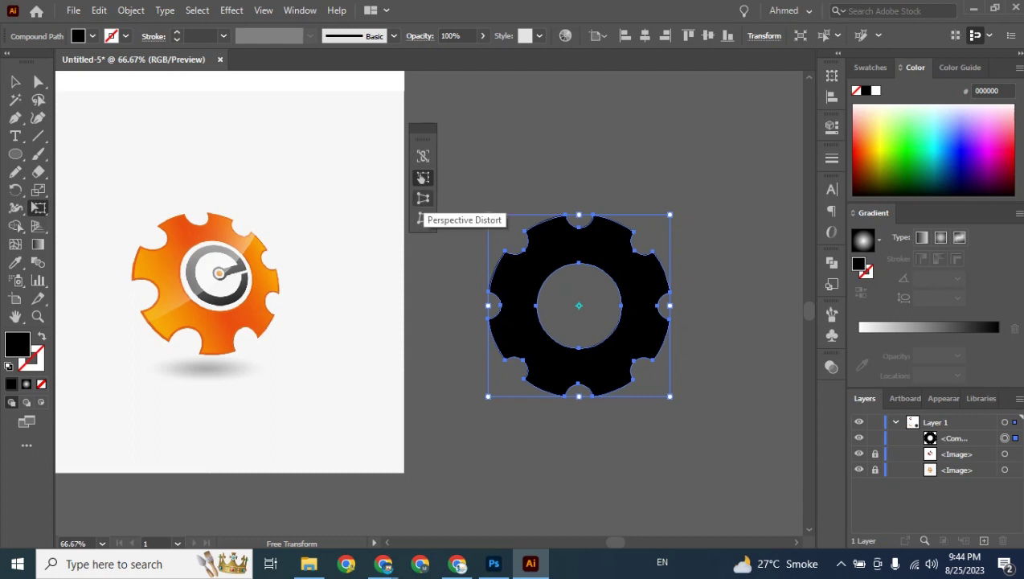
click(423, 198)
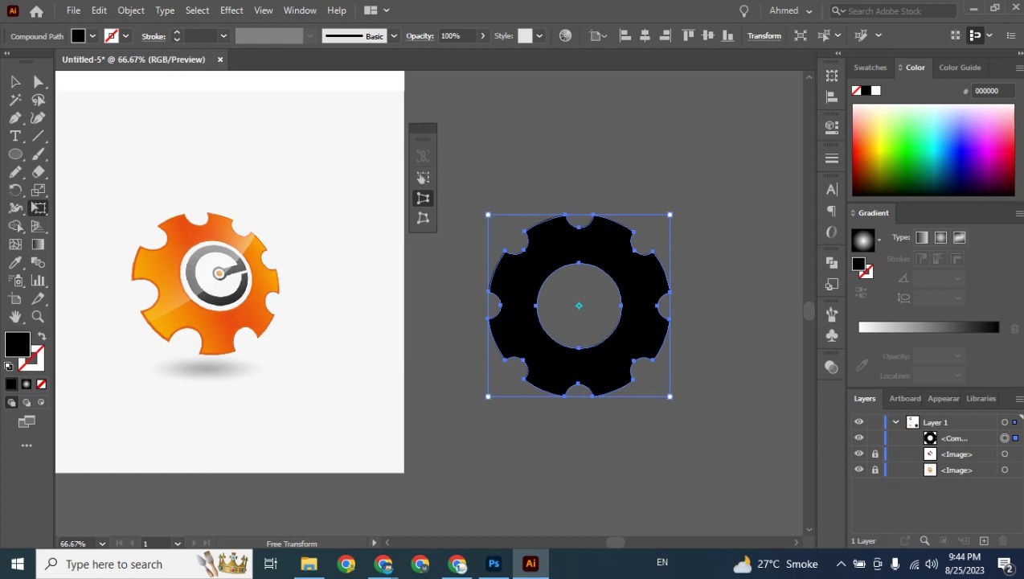
drag(669, 395, 671, 368)
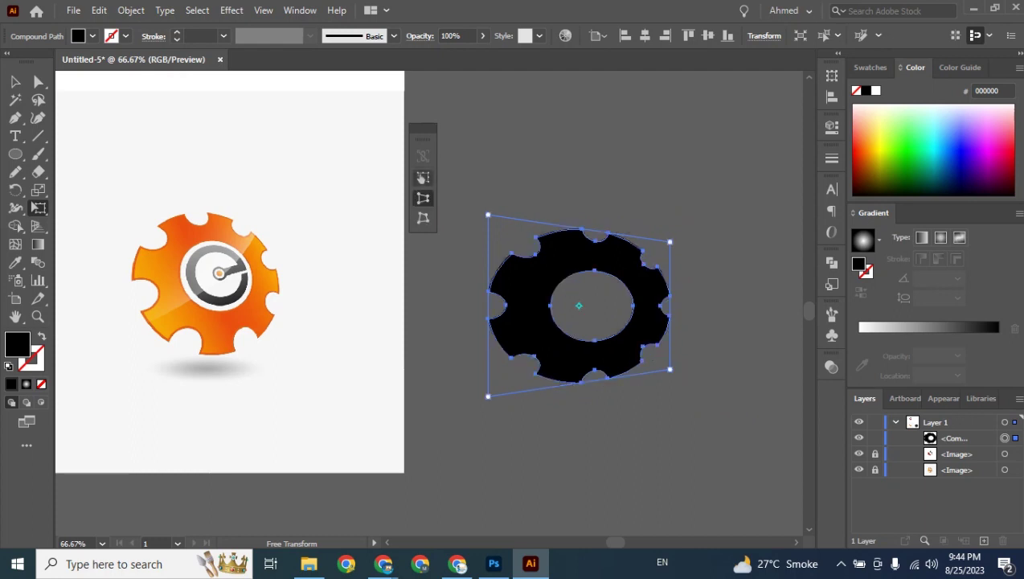
- Narrow the gear horizontally from its left side, and free-distort its upper-right corner slightly inward
click(423, 176)
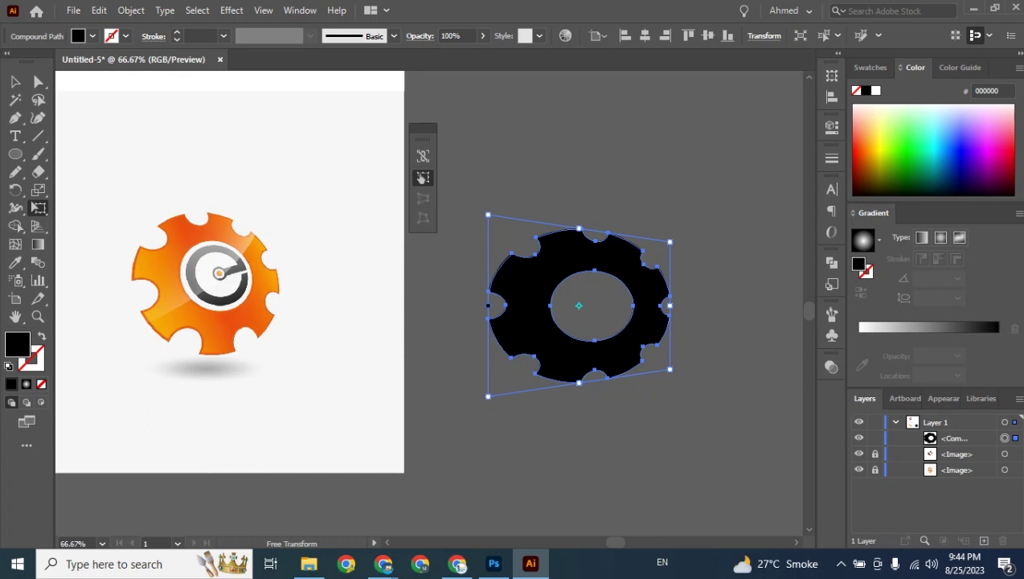
drag(488, 306, 510, 305)
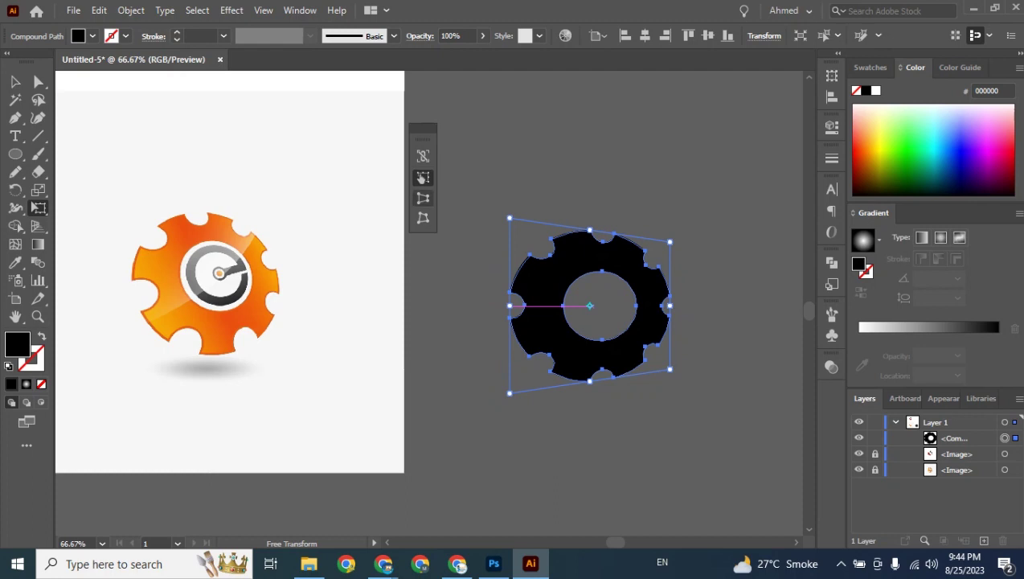
click(423, 218)
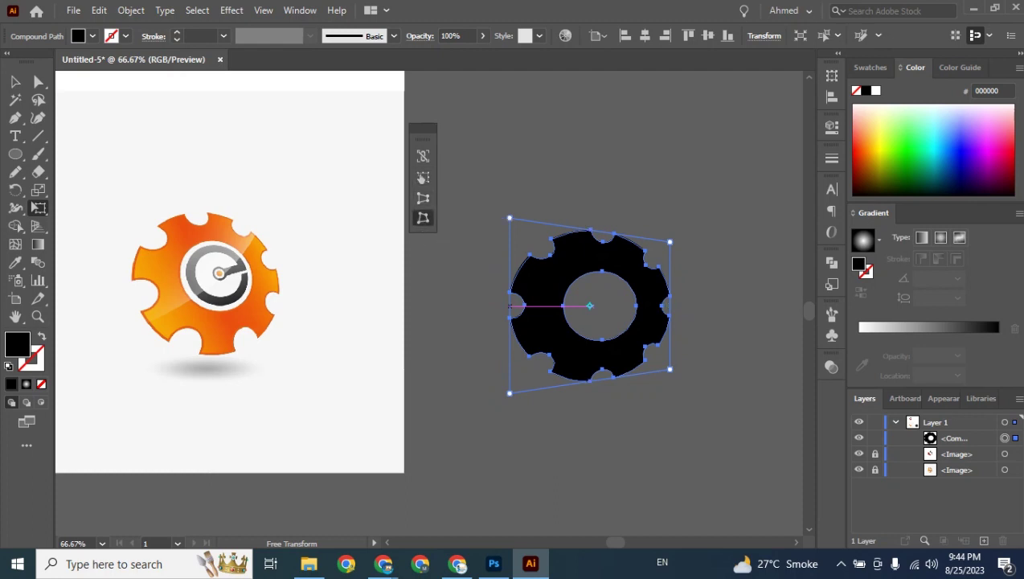
drag(670, 242, 660, 240)
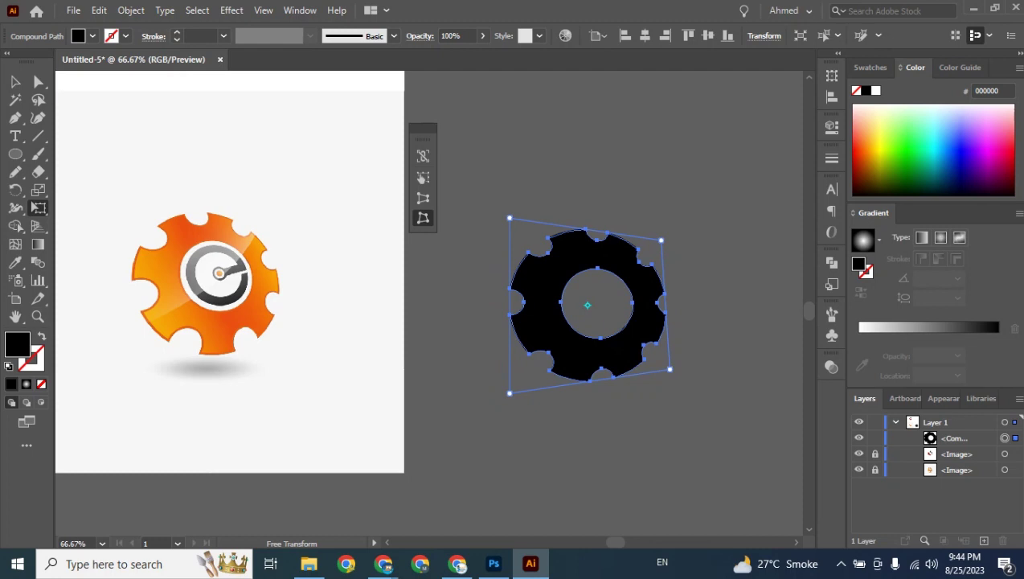
- Rotate the distorted gear slightly counterclockwise and fine-tune its upper-right corner with Perspective Distort
drag(510, 218, 483, 226)
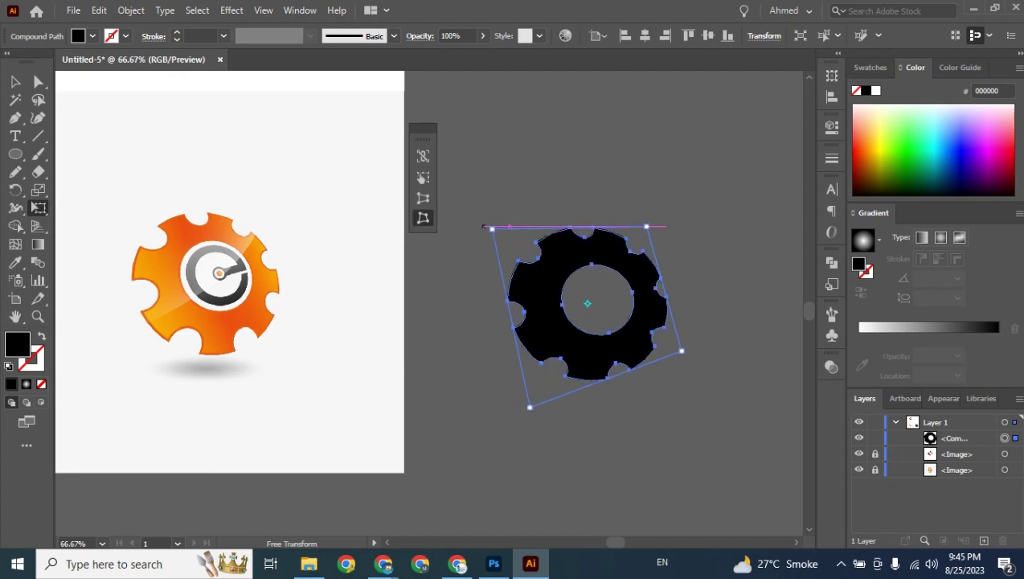
click(423, 199)
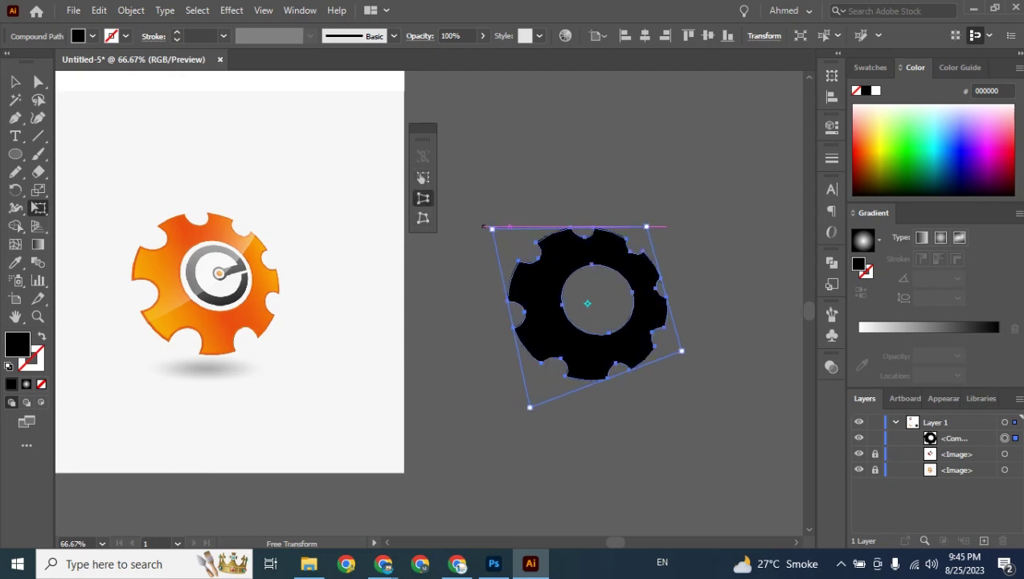
drag(646, 226, 646, 228)
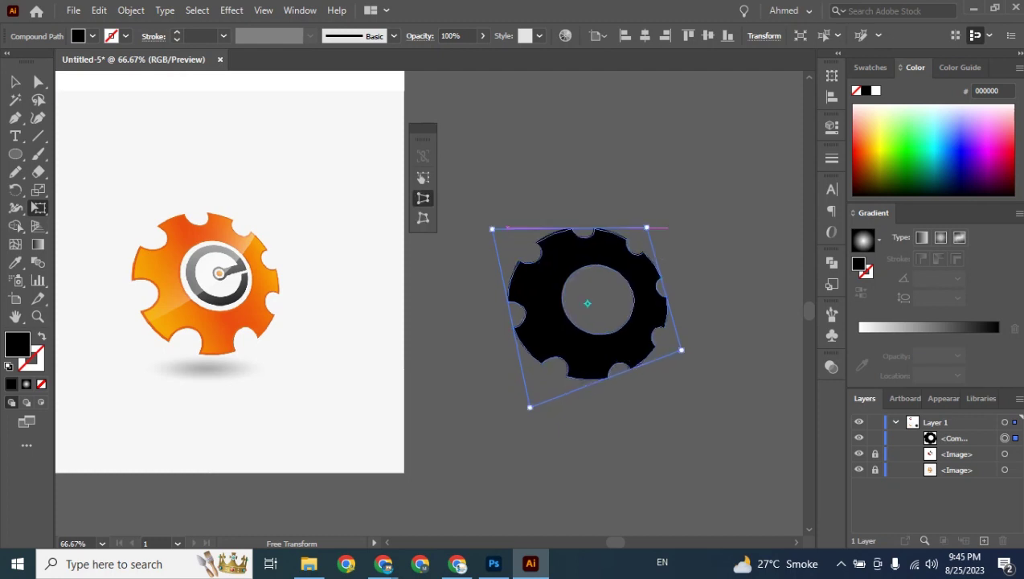
key(v)
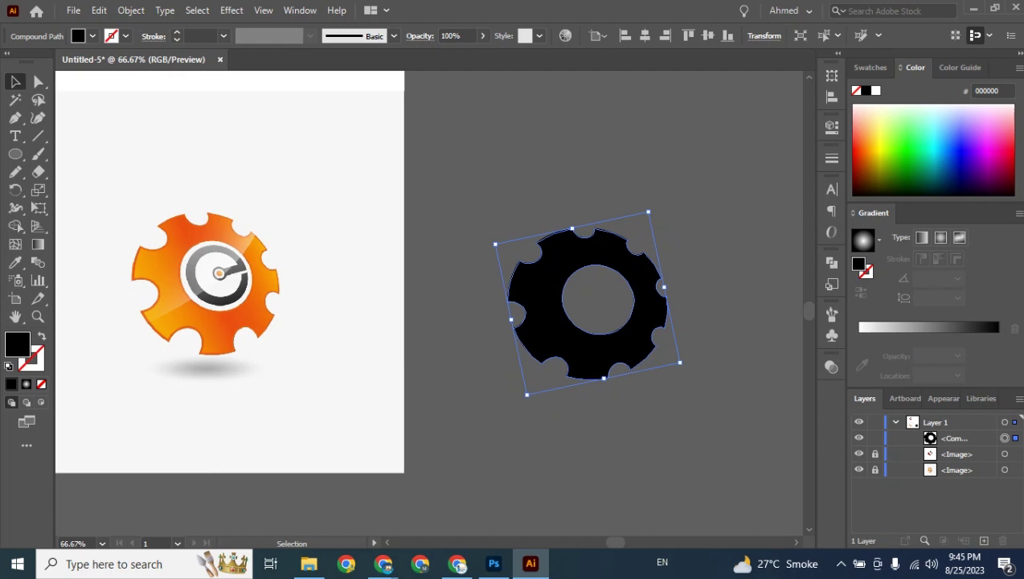
key(ctrl+shift+a)
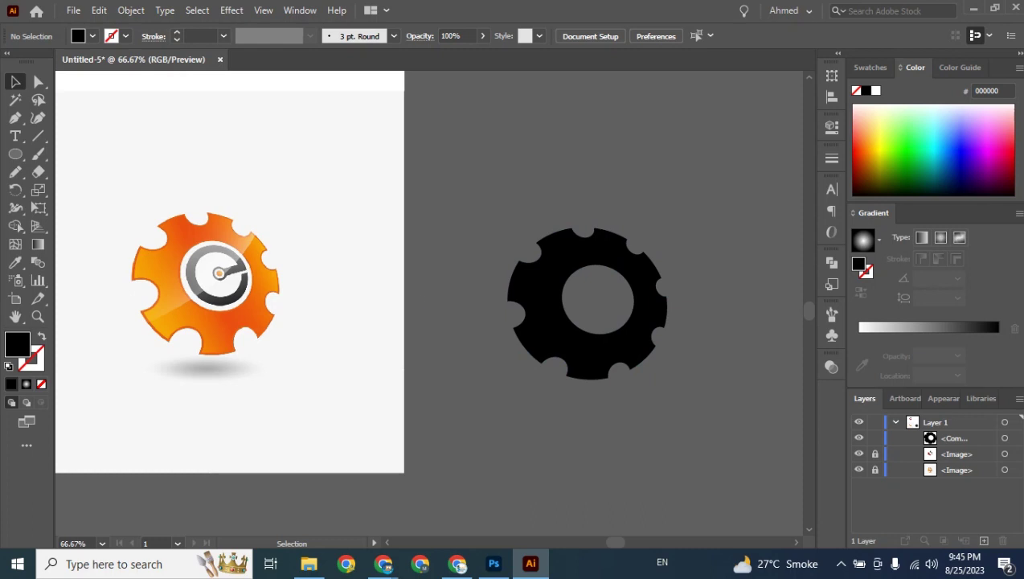
- Fill the gear with the White, Black gradient preset and keep the gear selected
click(544, 313)
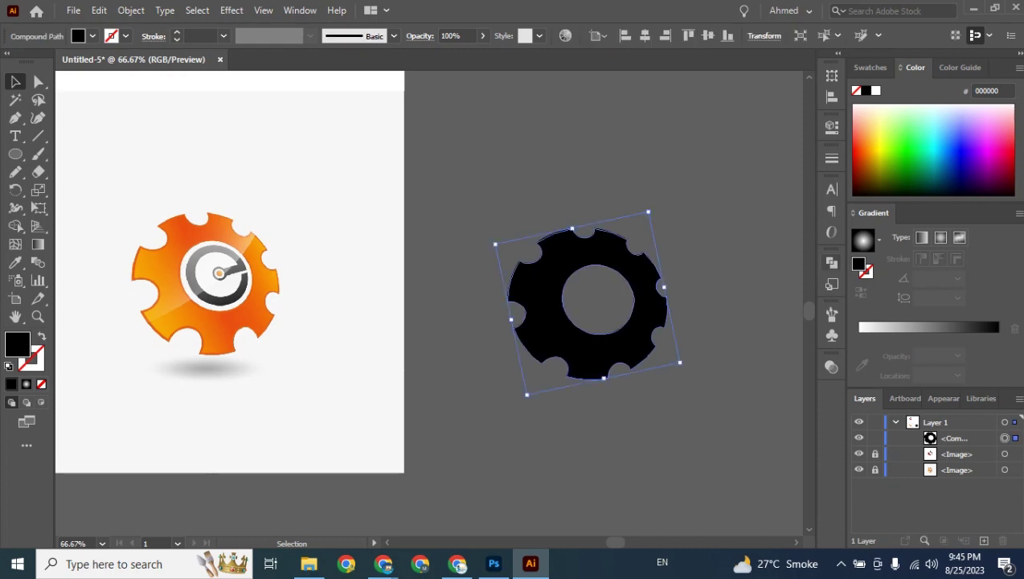
click(878, 240)
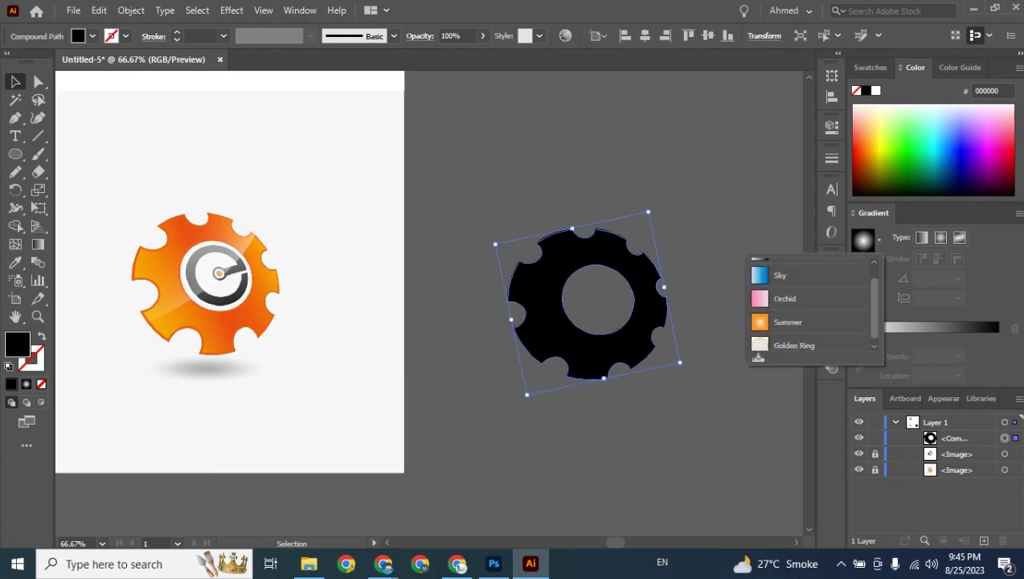
scroll(808, 304, up, 1)
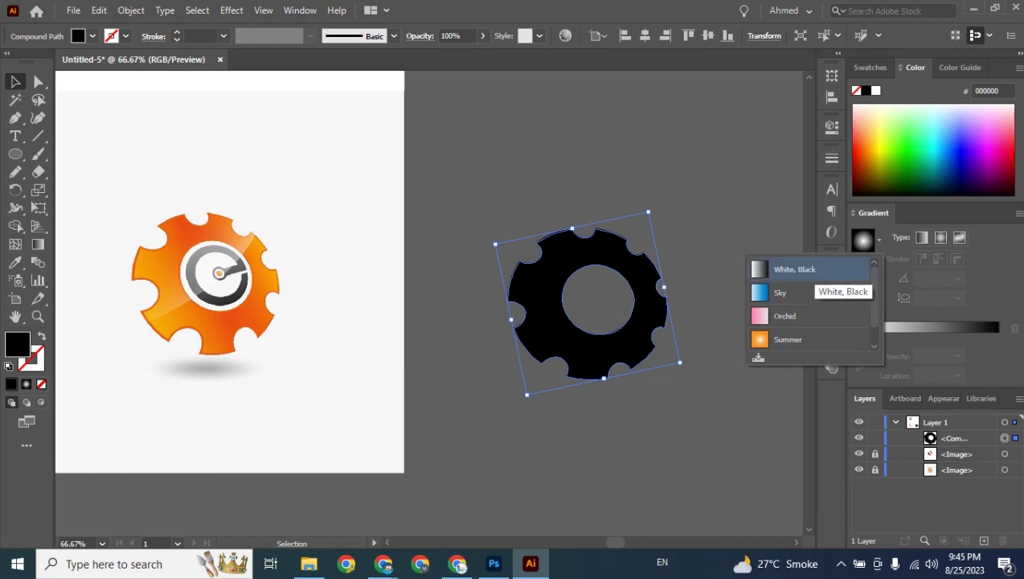
click(796, 269)
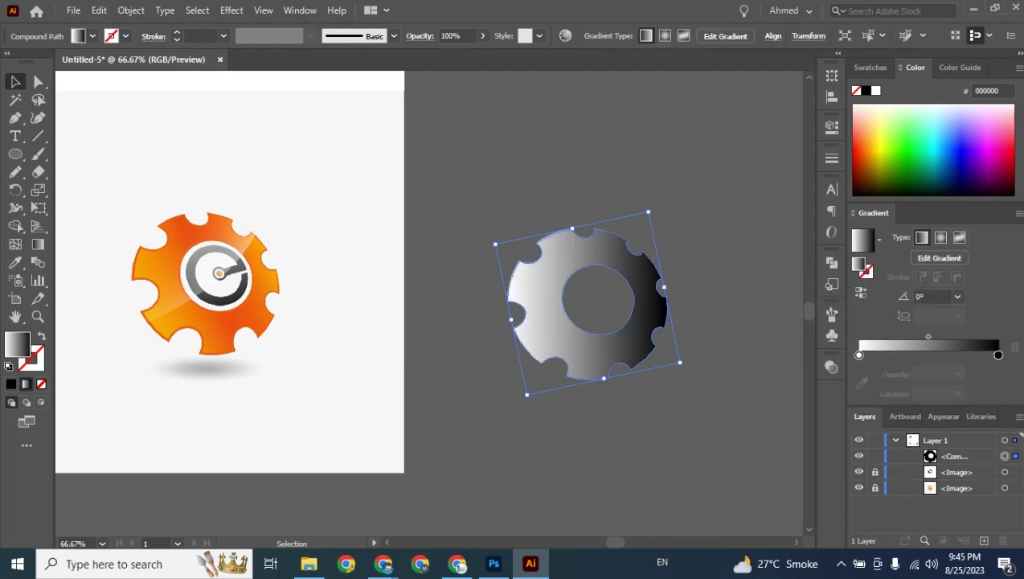
key(ctrl+shift+a)
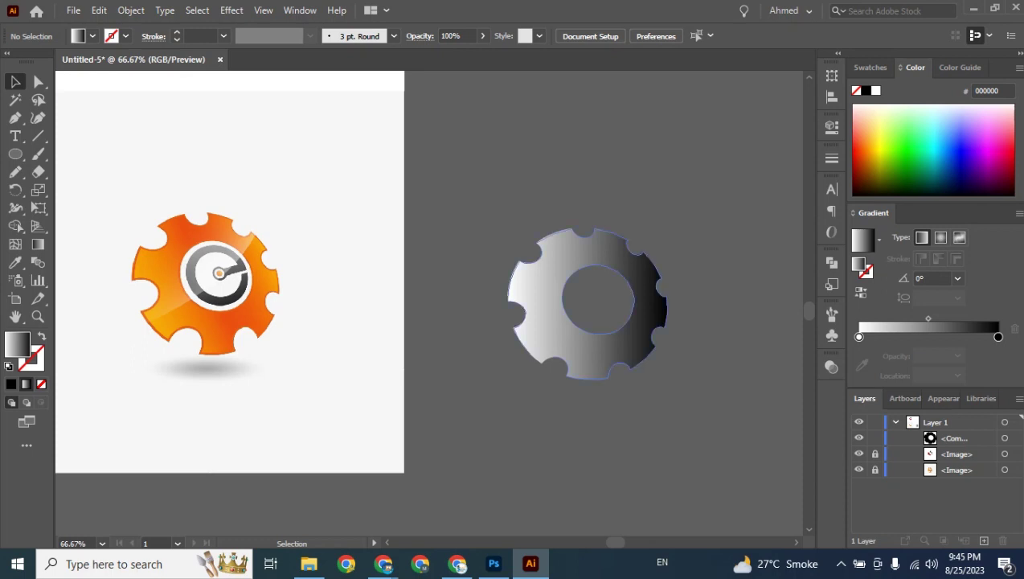
key(ctrl+a)
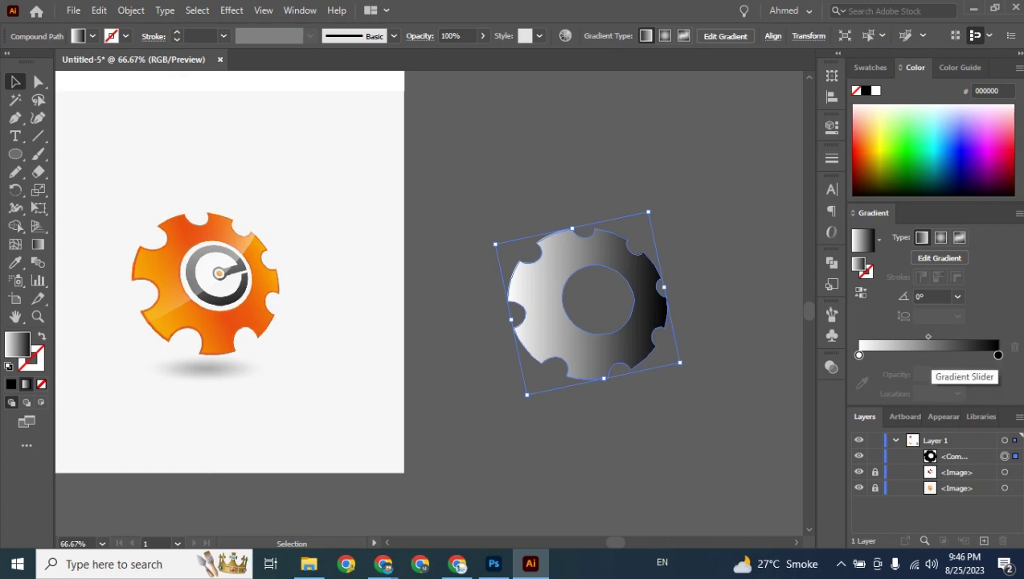
- Recolour both end stops of the gear's gradient with yellow-orange tones sampled from the left side of the reference gear
click(869, 67)
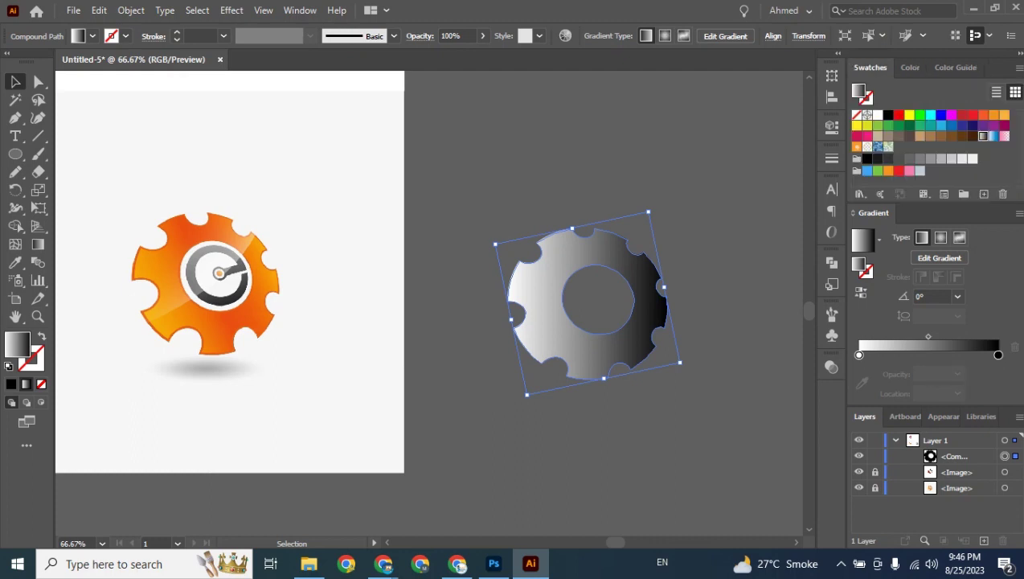
click(858, 355)
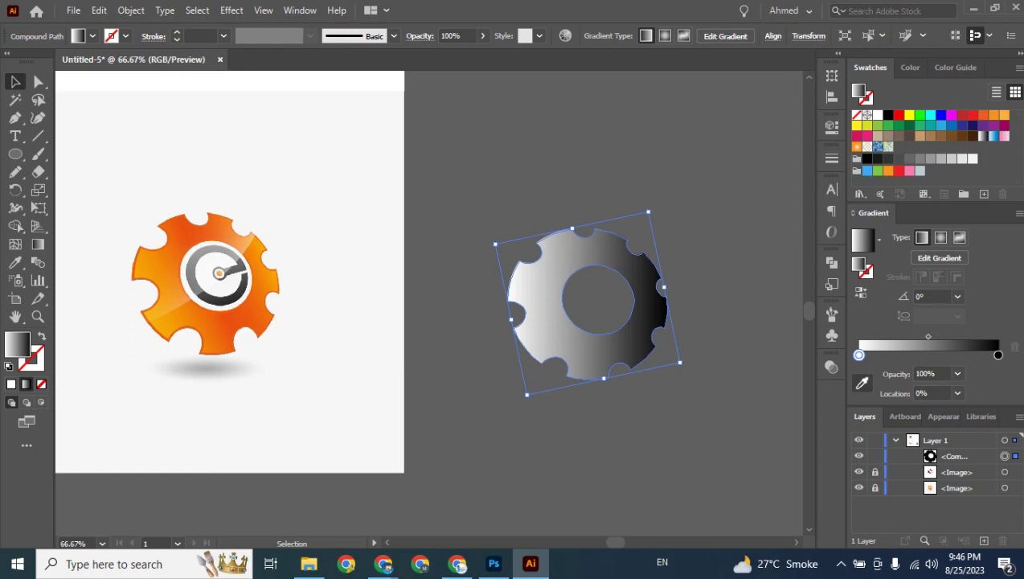
click(861, 384)
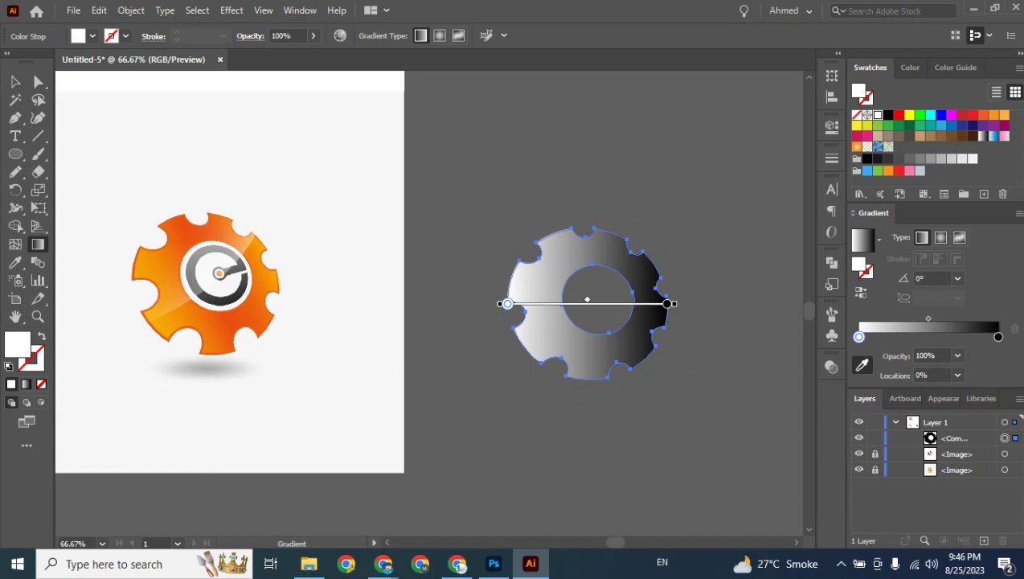
click(159, 320)
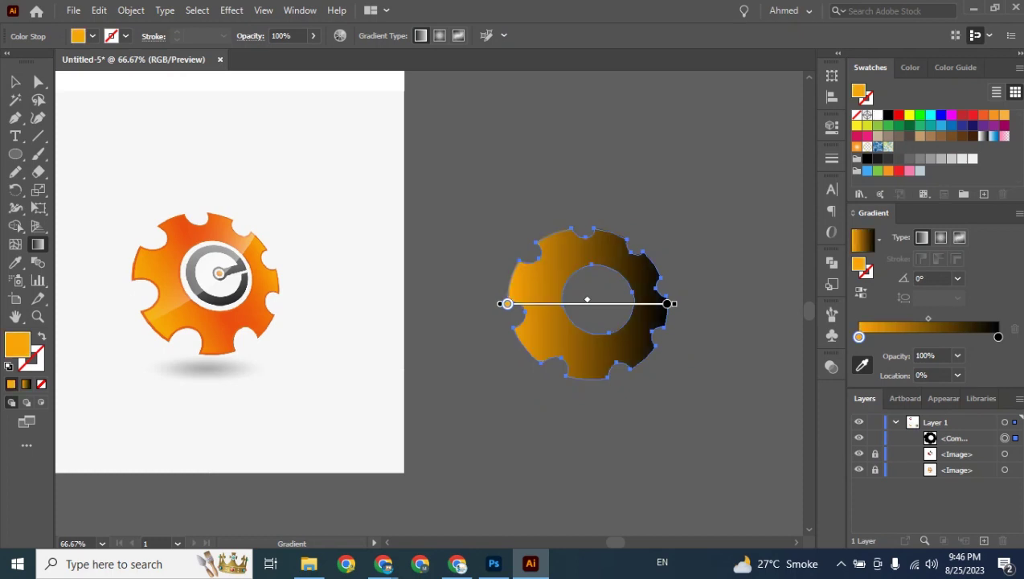
click(998, 336)
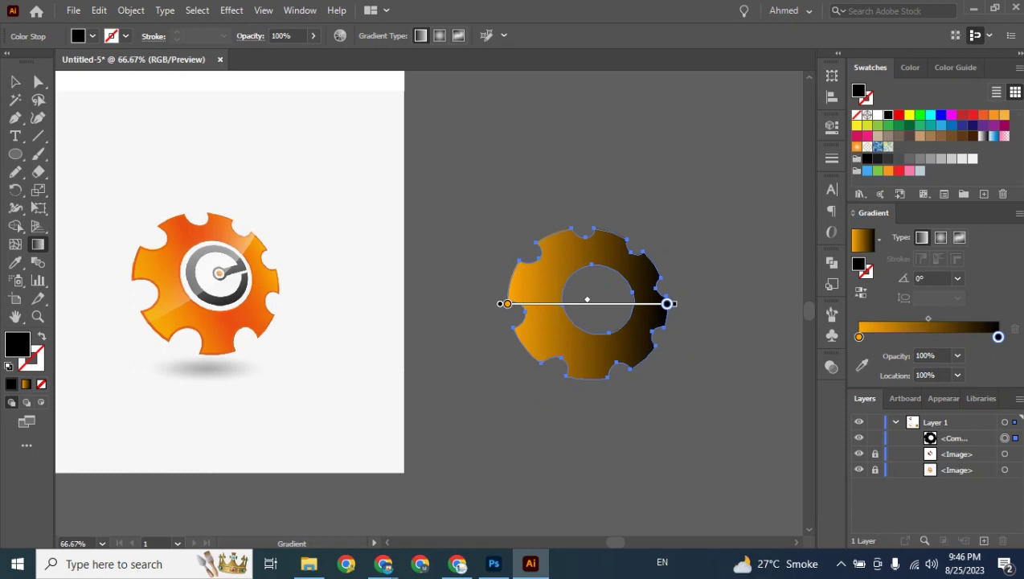
click(861, 366)
click(146, 265)
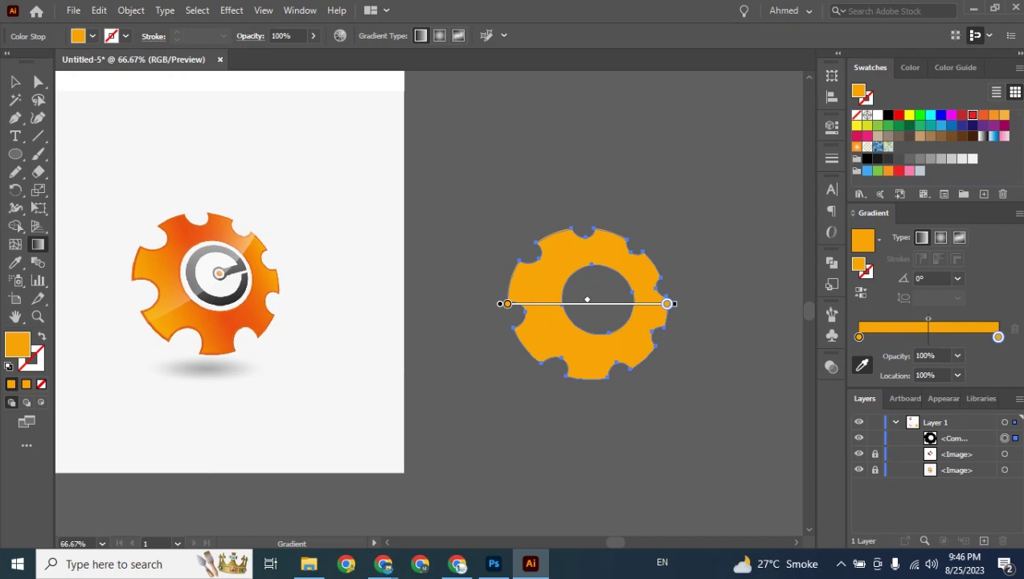
- Add a middle gradient stop at about 49% and colour it with the red-orange sampled from the reference gear's upper part
drag(972, 115, 928, 337)
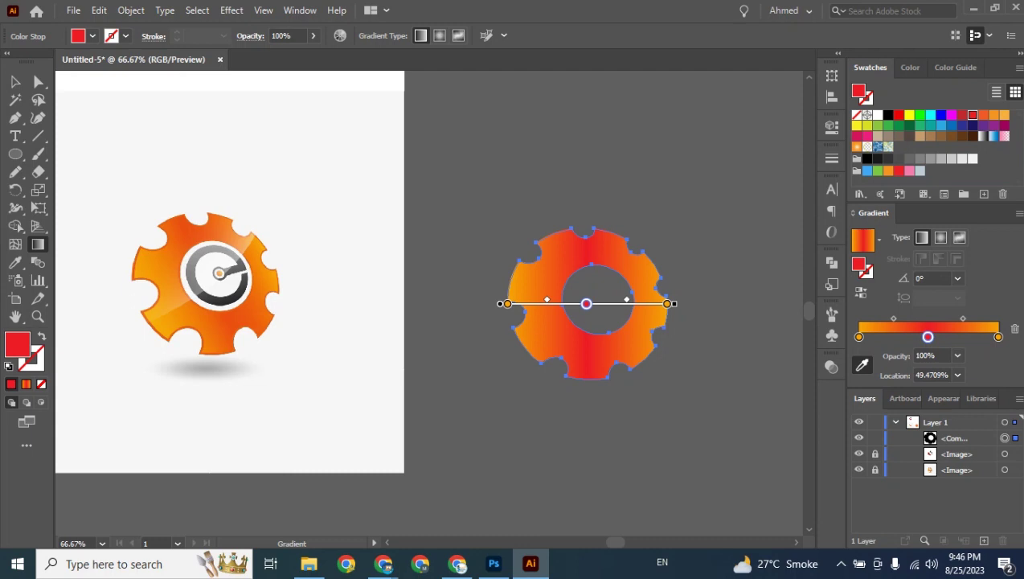
click(189, 232)
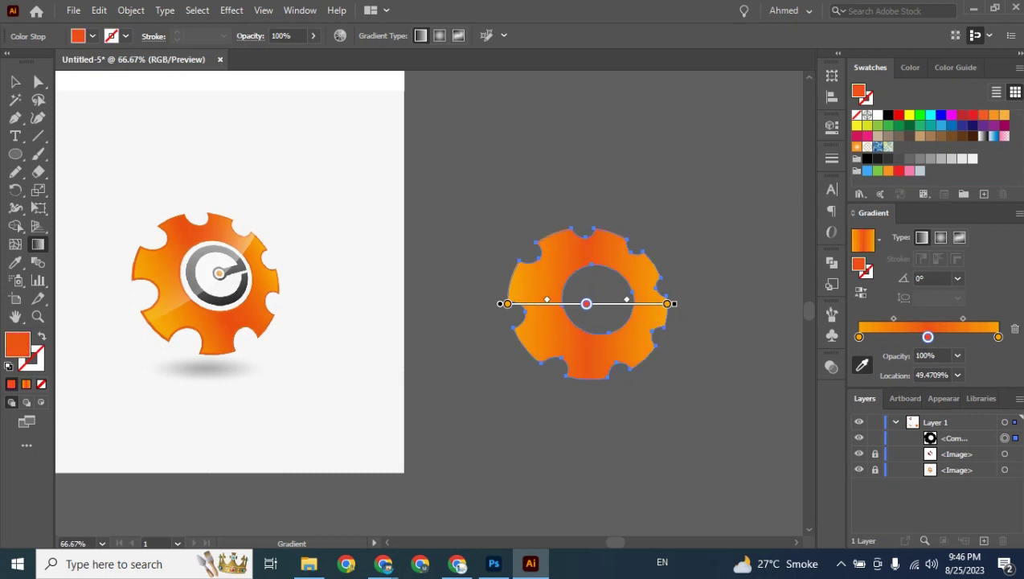
click(15, 82)
click(473, 189)
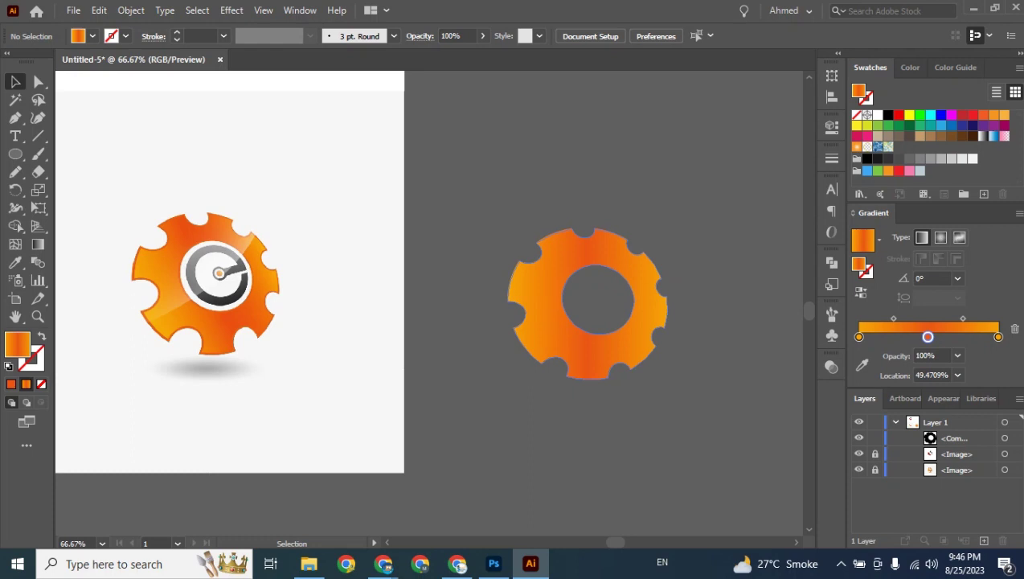
click(545, 306)
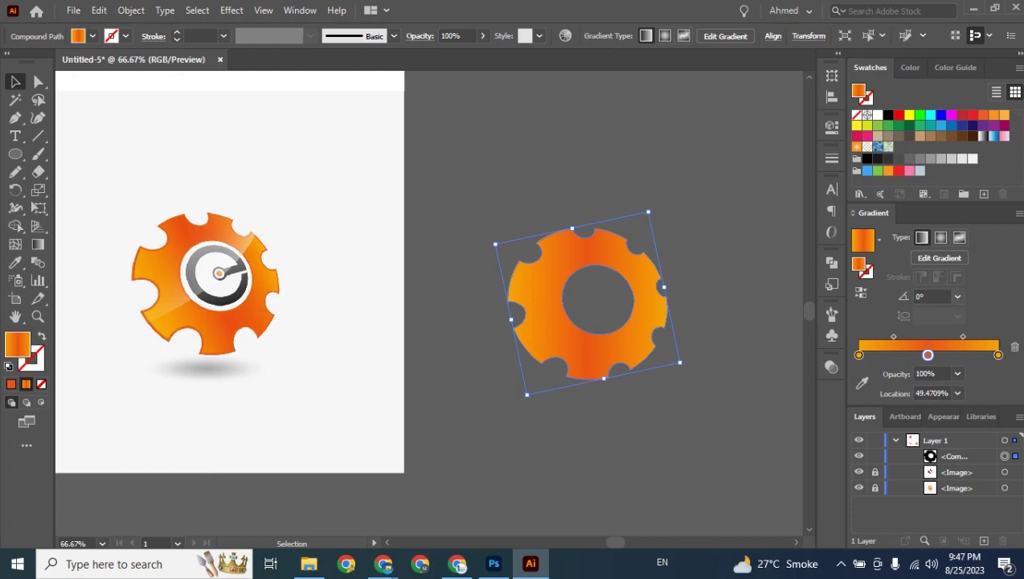
click(958, 296)
click(957, 296)
click(957, 296)
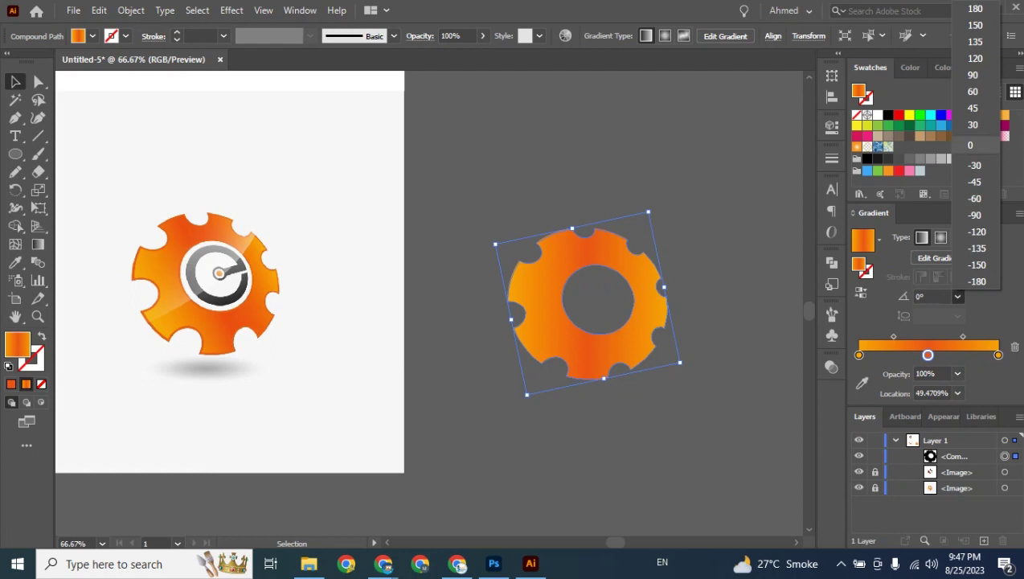
key(Escape)
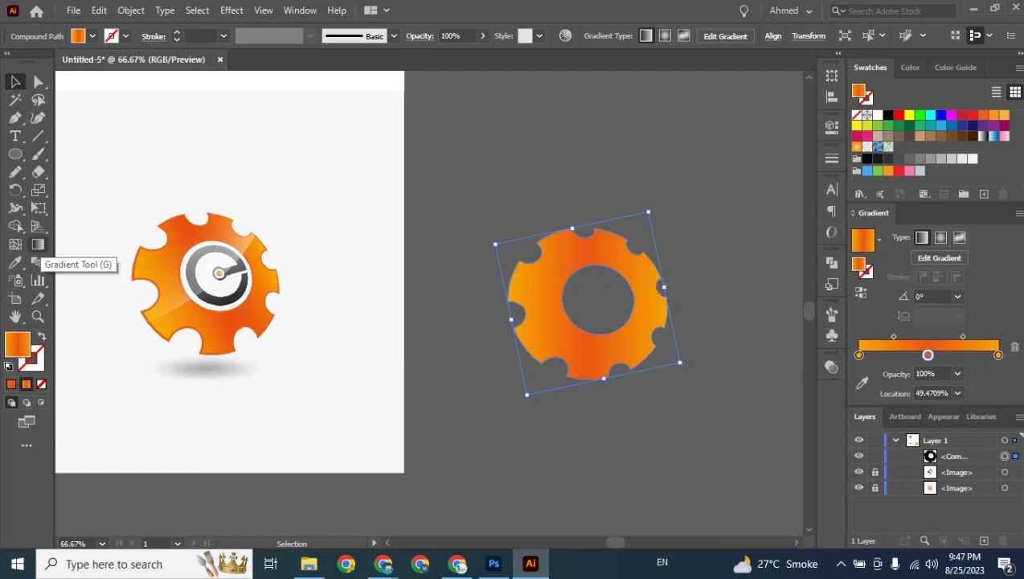
- Redirect the gear's gradient with the Gradient tool from its upper edge to its lower edge, at an angle of about -100°
click(38, 244)
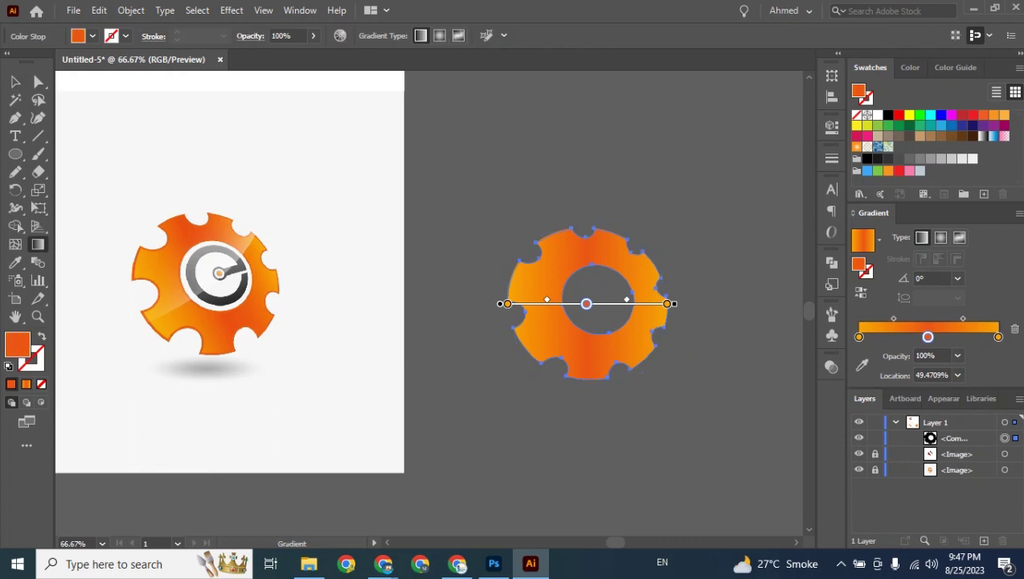
drag(574, 230, 617, 367)
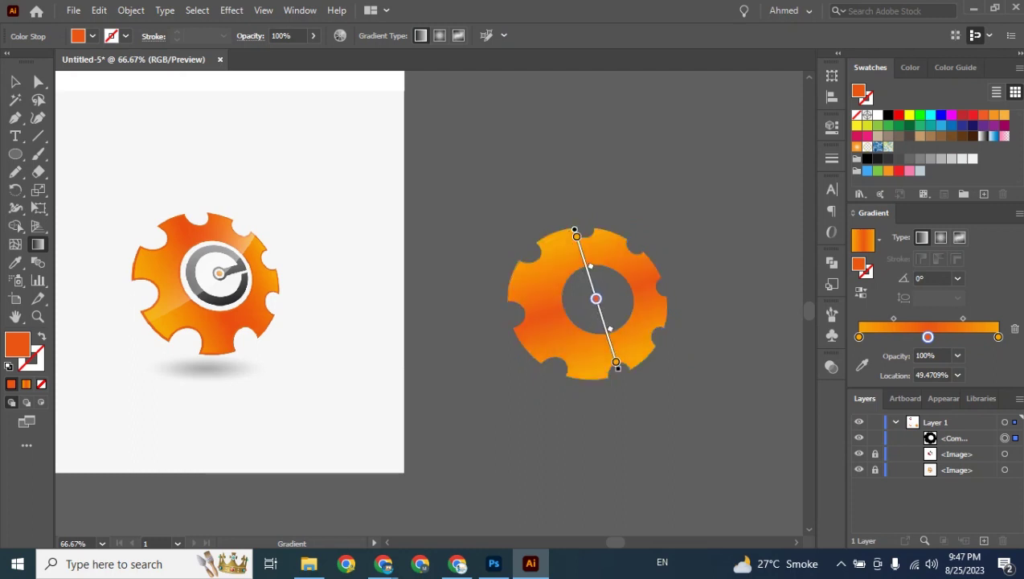
drag(608, 231, 583, 371)
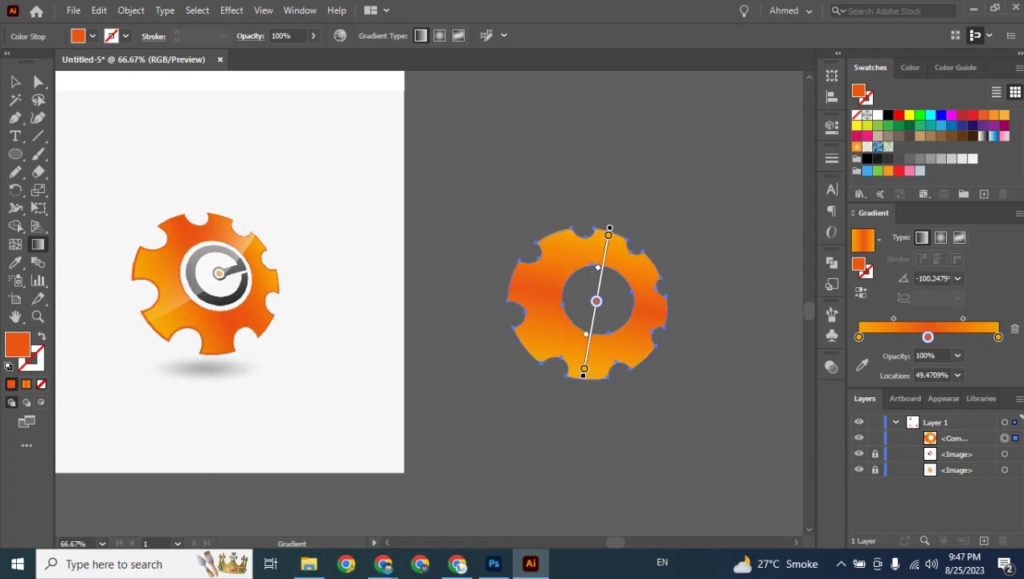
- Redirect the gear's gradient from lower left to upper right at about 34°, place its middle stop at about 52%, and deselect the gear
drag(523, 343, 644, 264)
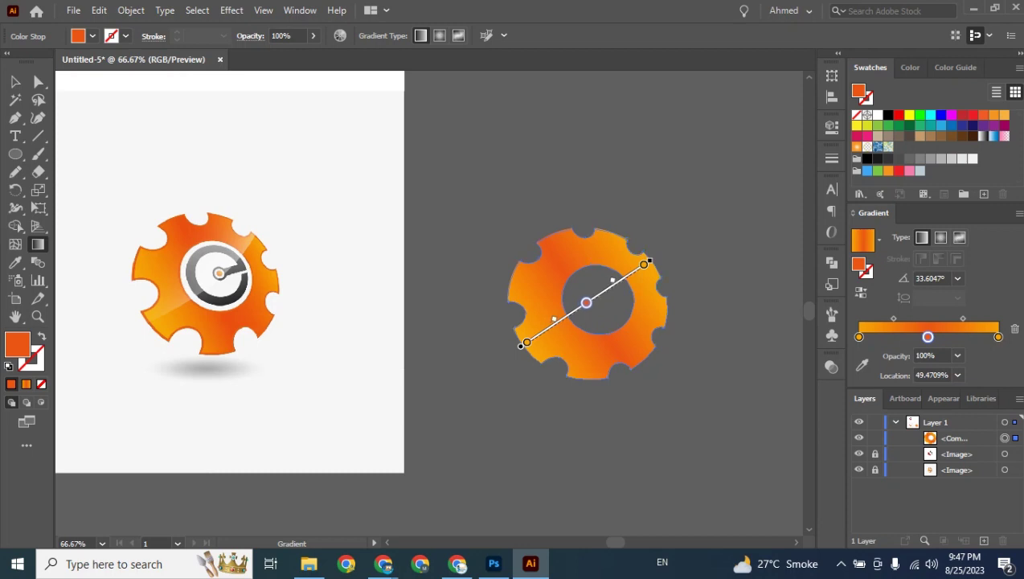
drag(588, 302, 617, 277)
drag(554, 319, 550, 321)
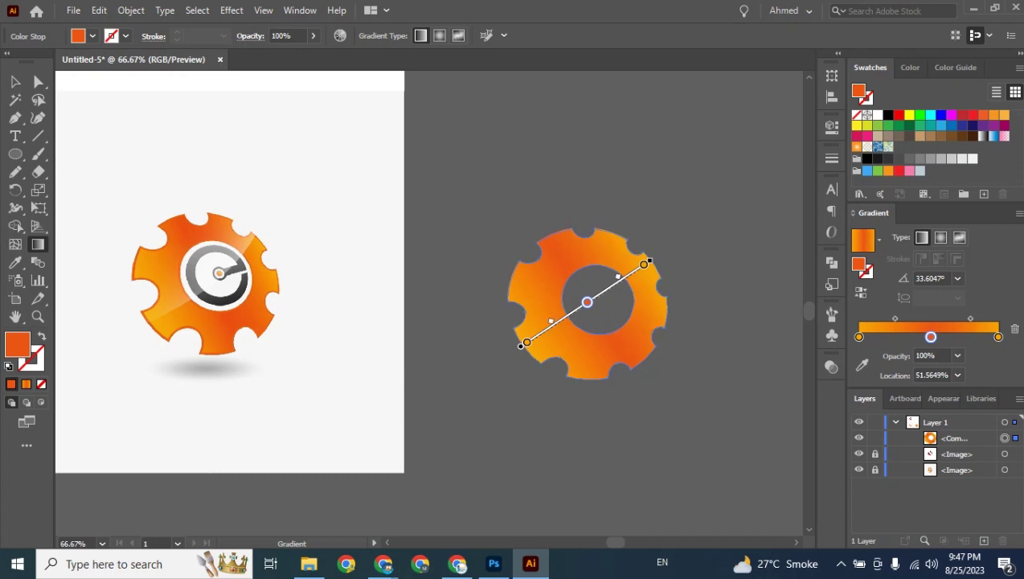
key(v)
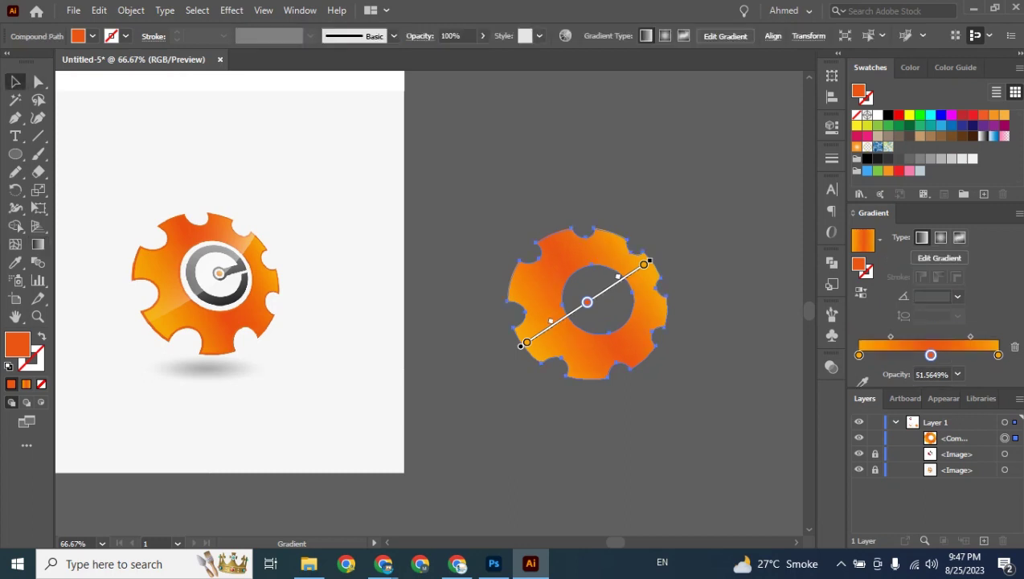
key(ctrl+shift+a)
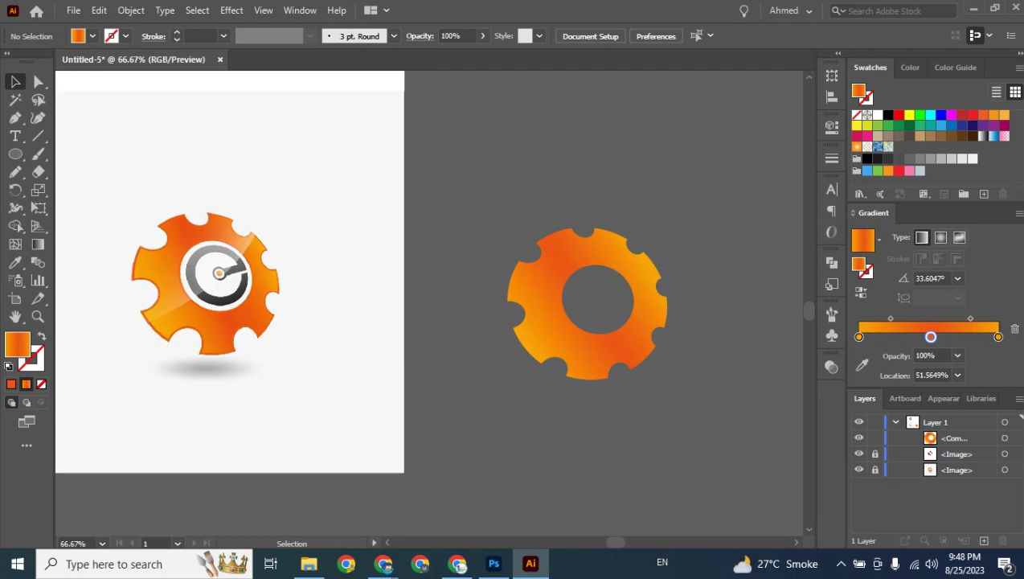
- Select the whole gear and move it horizontally left so it partly overlaps the reference gear
drag(475, 184, 720, 420)
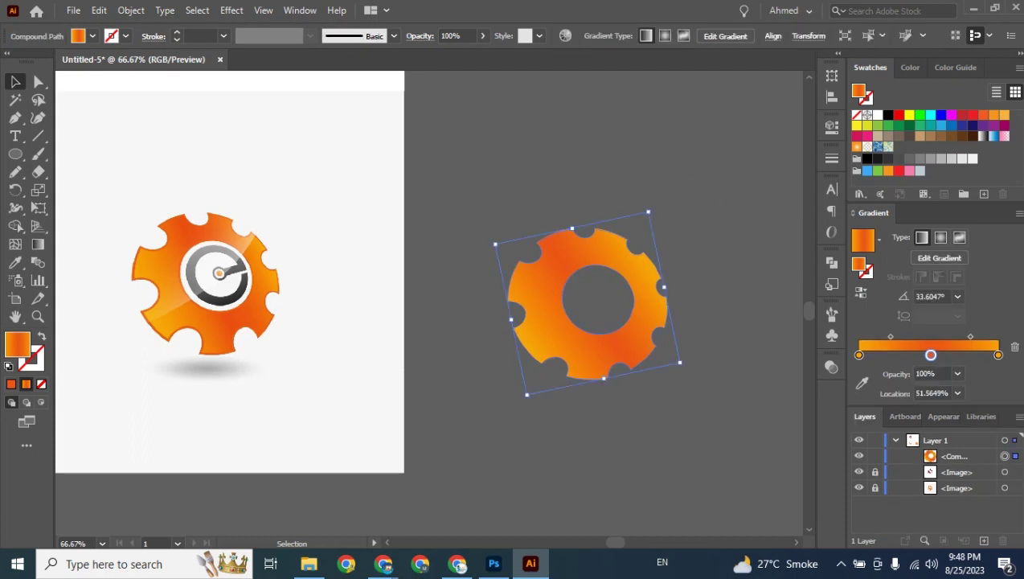
drag(659, 333, 348, 334)
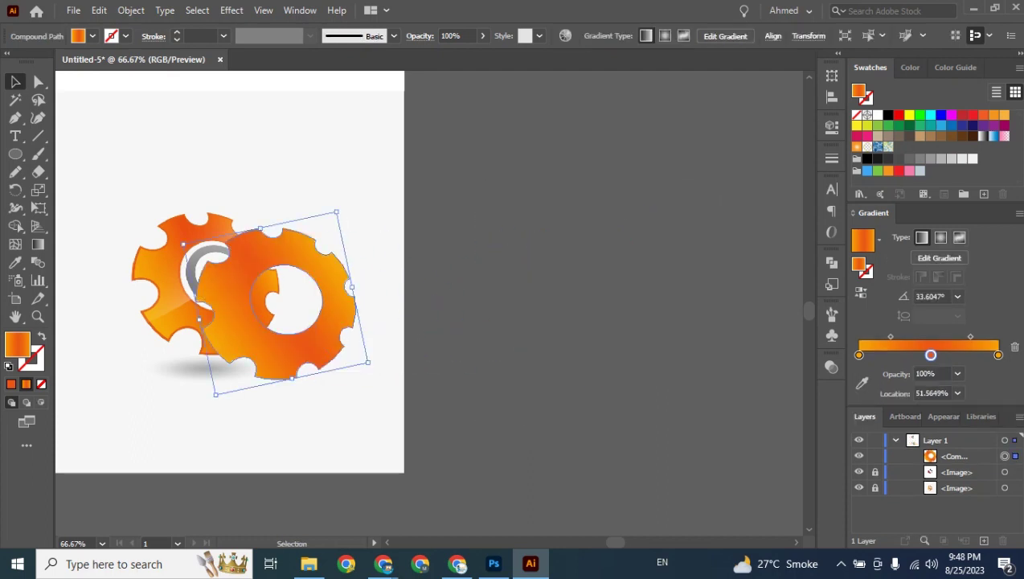
scroll(434, 303, left, 11)
scroll(434, 303, right, 4)
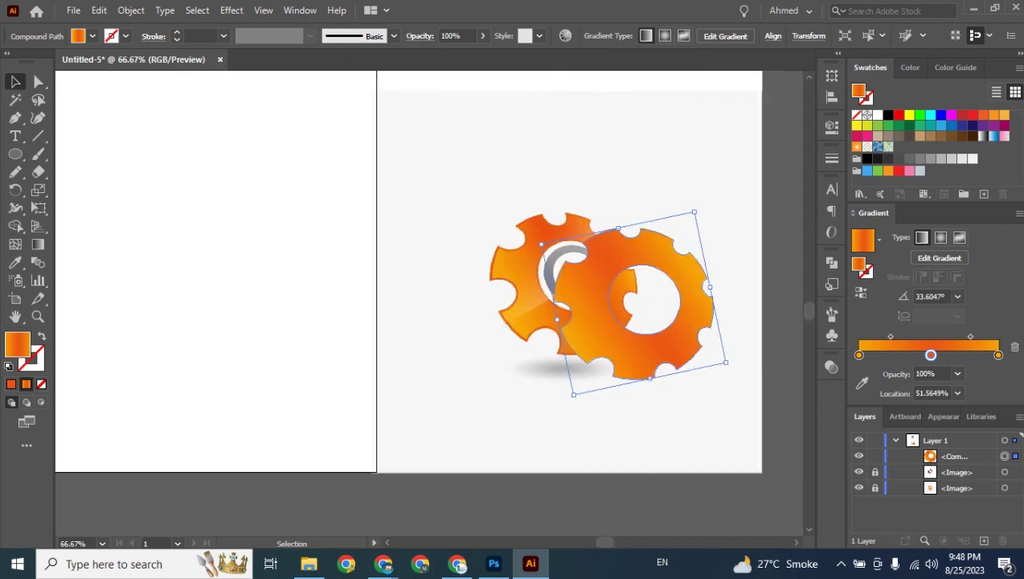
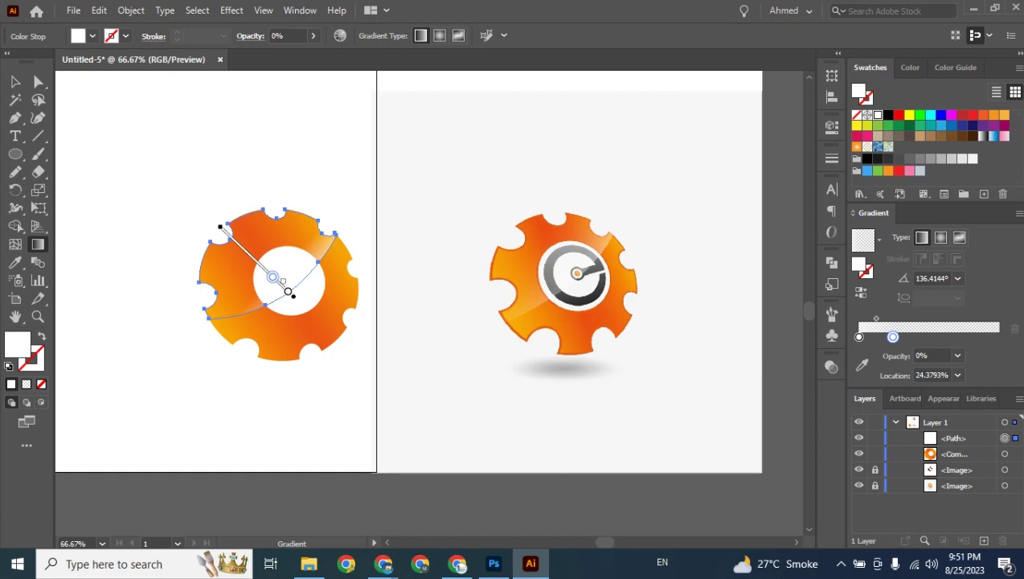
- Try the transparent stop of the highlight's gradient at about 13%, and undo the recent stop adjustments
drag(274, 278, 280, 284)
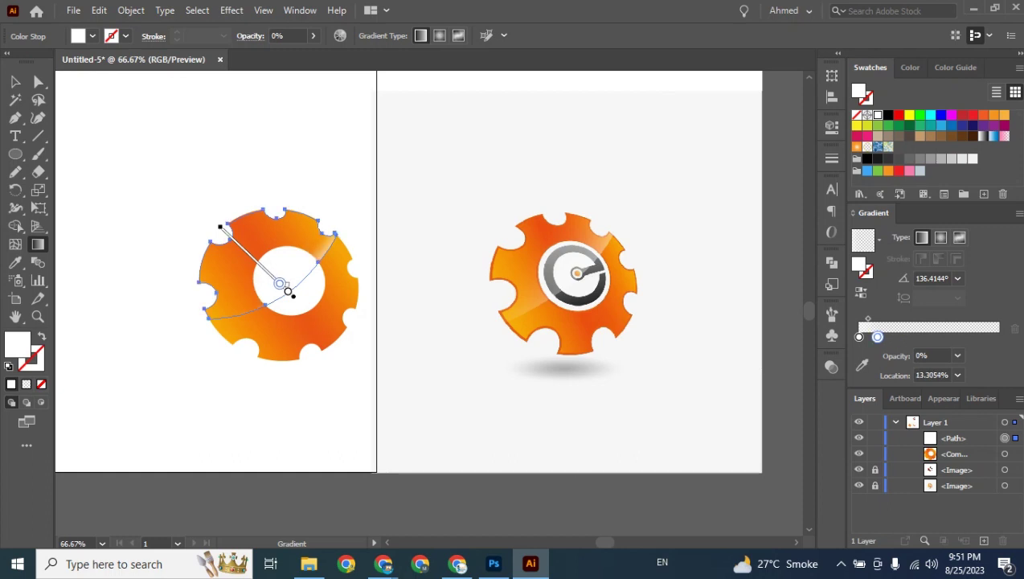
click(15, 82)
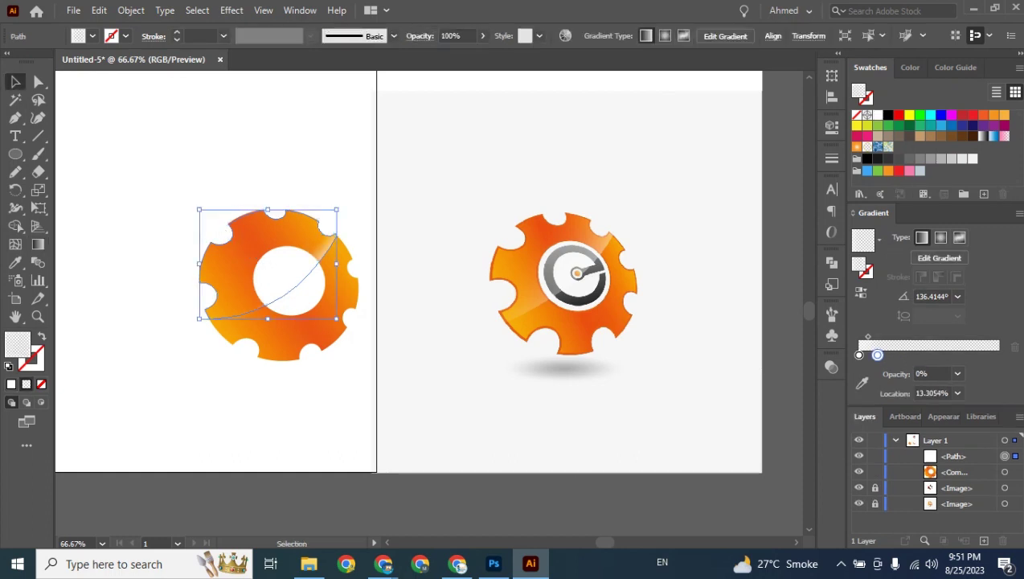
click(137, 152)
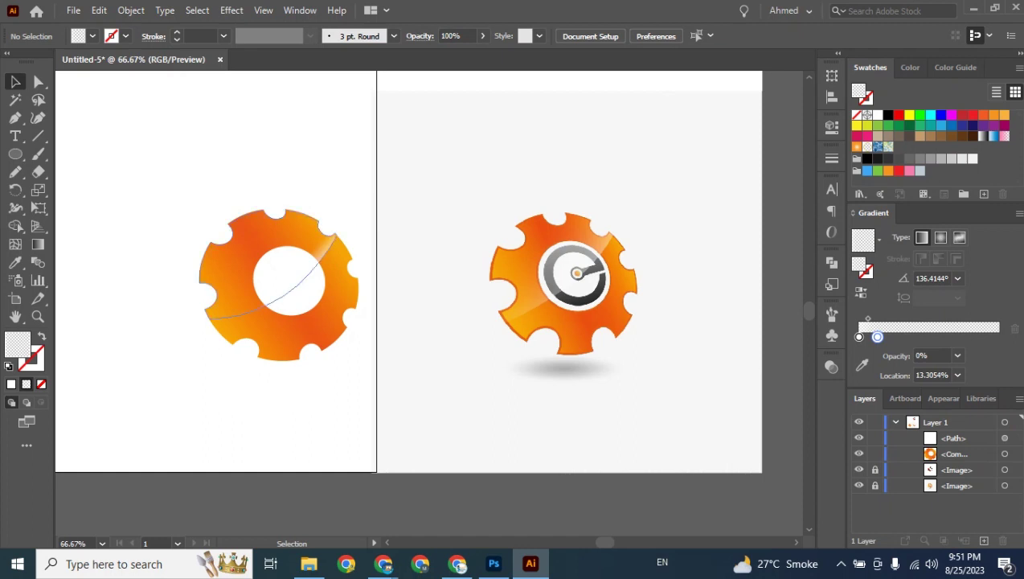
click(294, 285)
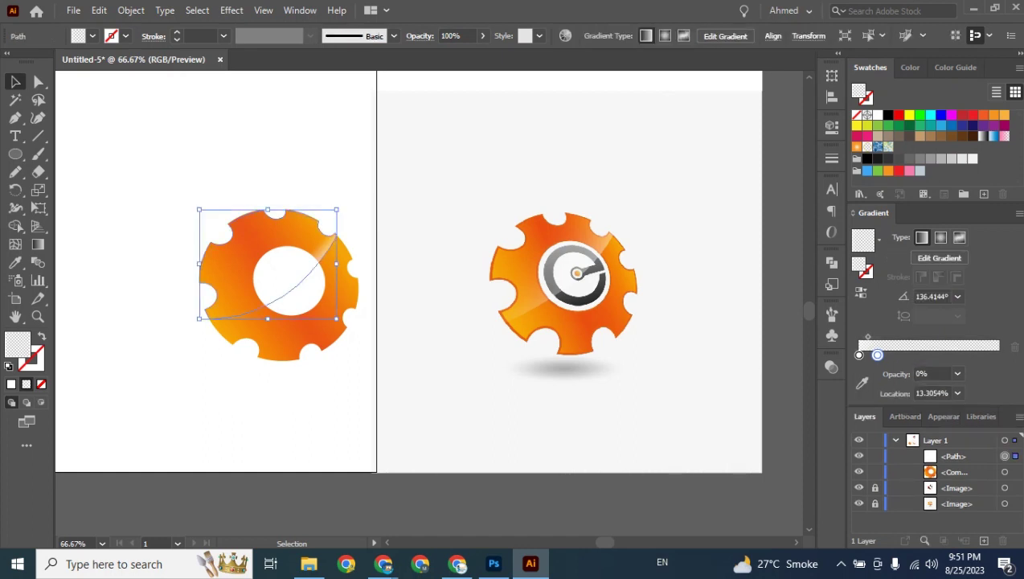
click(956, 457)
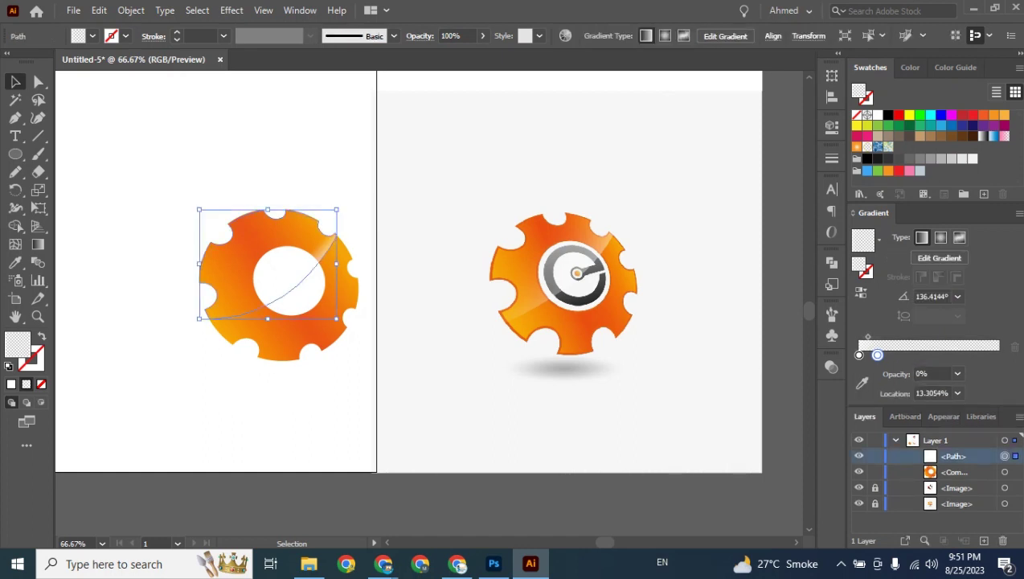
key(ctrl+z)
key(ctrl+z)
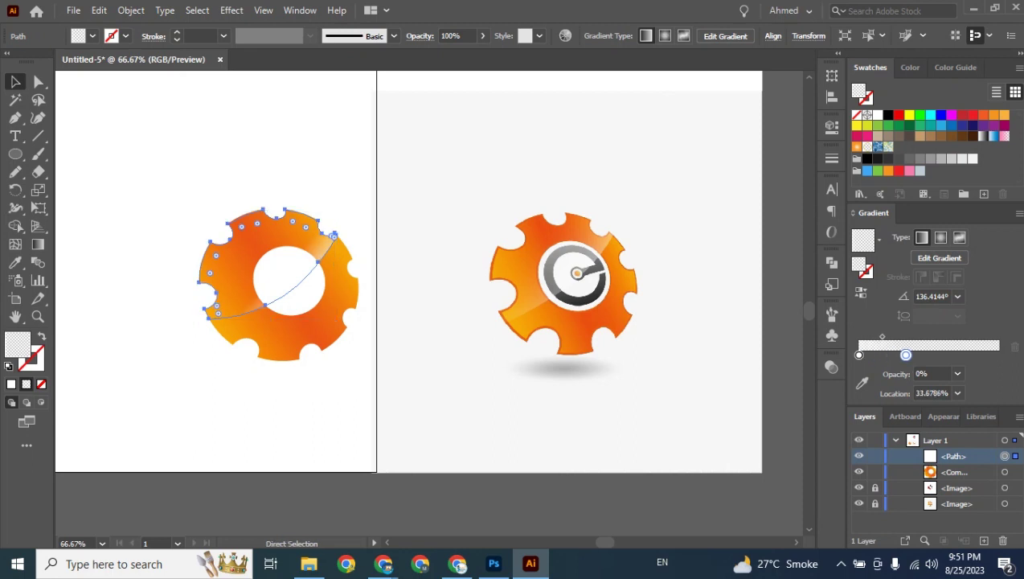
- Place the transparent stop of the highlight's gradient at about 61% and deselect the highlight shape
drag(905, 355, 944, 354)
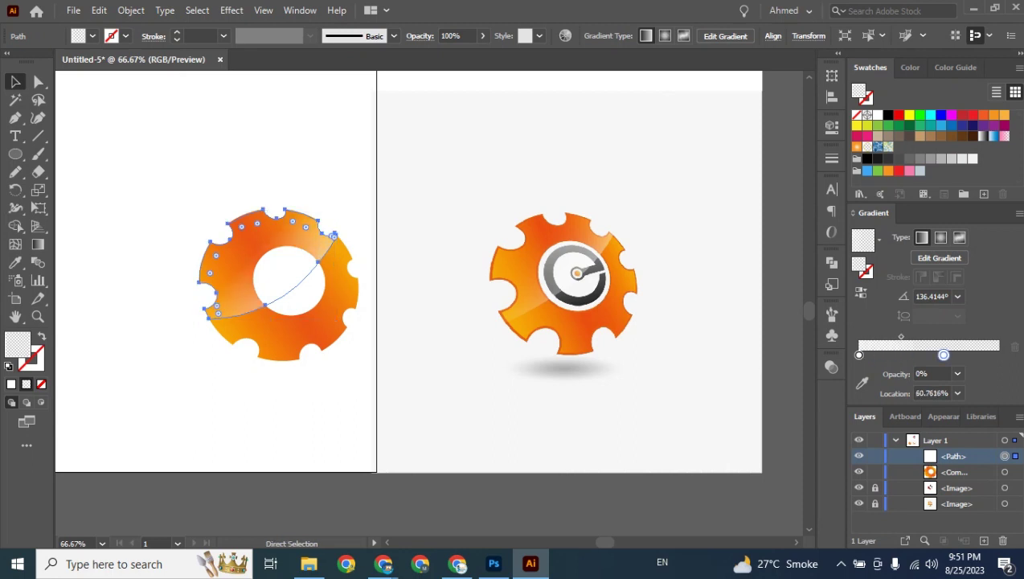
key(v)
key(ctrl+shift+a)
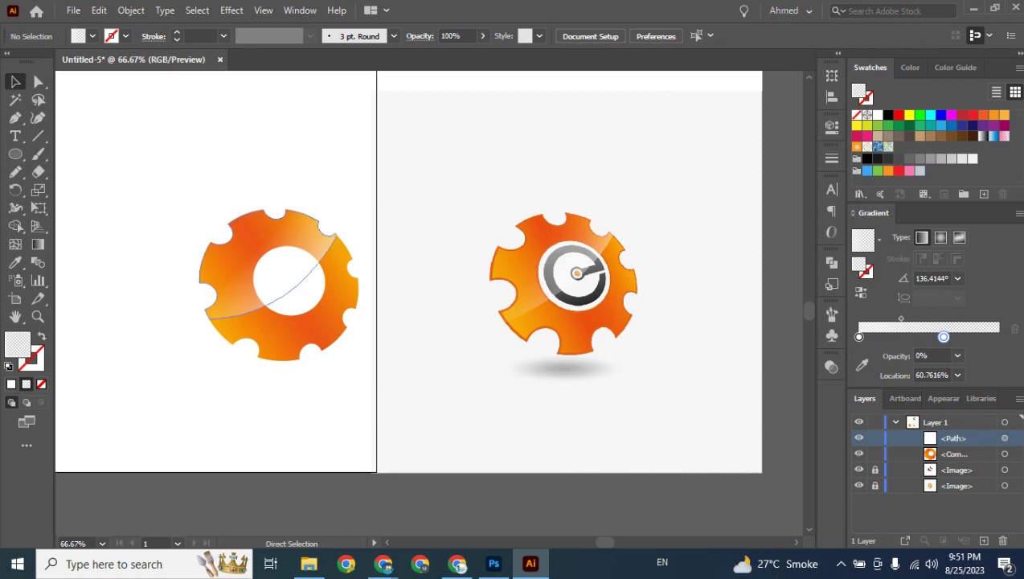
- Compare the gear and its glossy highlight with the reference logo at several magnifications
key(ctrl+minus)
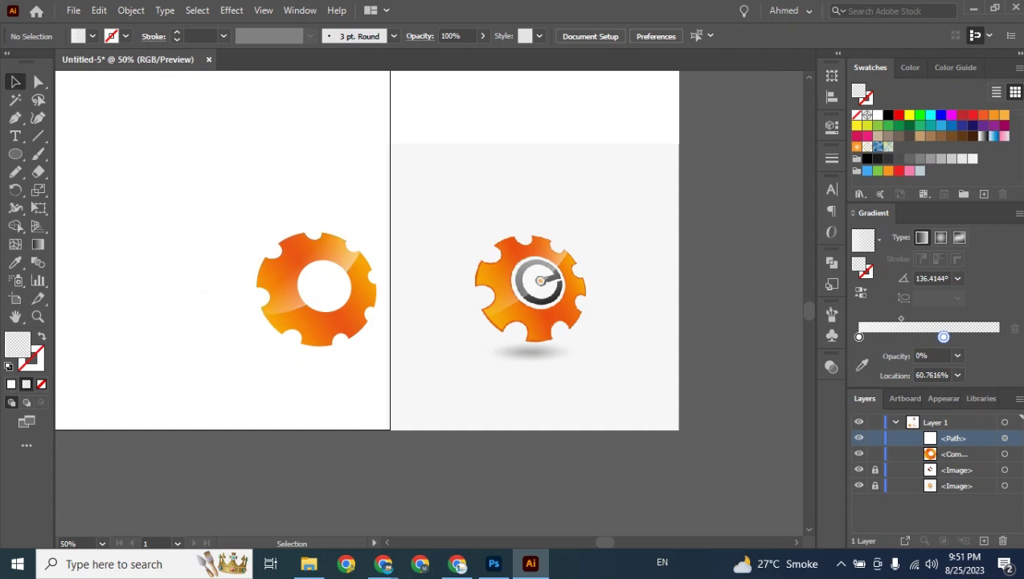
key(ctrl+minus)
key(ctrl+plus)
key(ctrl+plus)
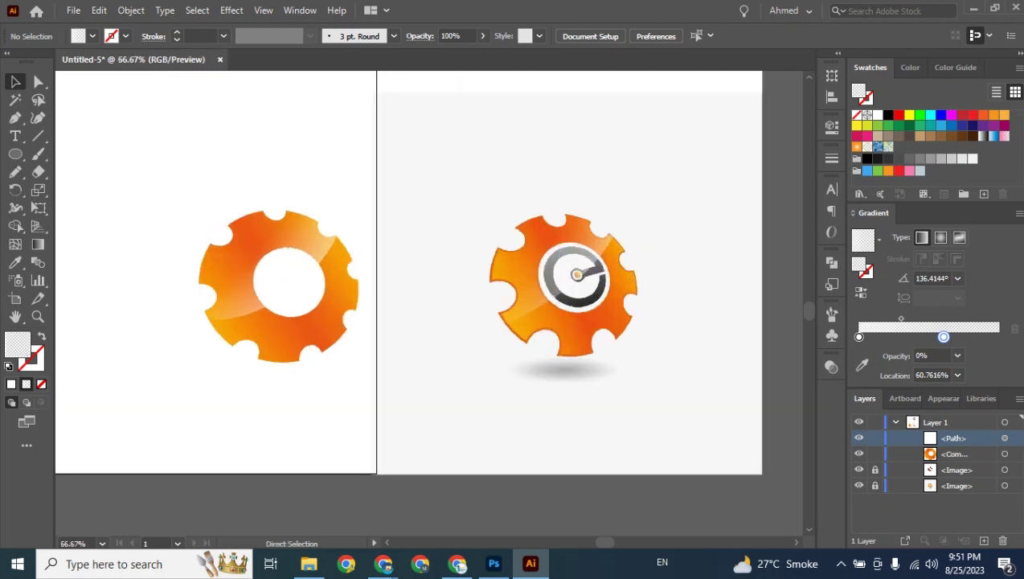
key(ctrl+minus)
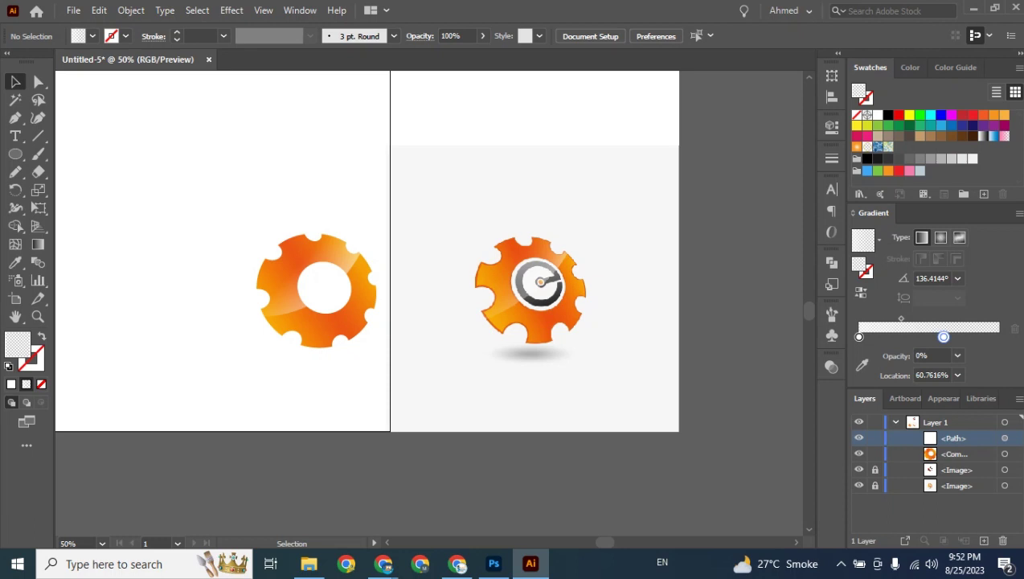
key(ctrl+minus)
key(ctrl+minus)
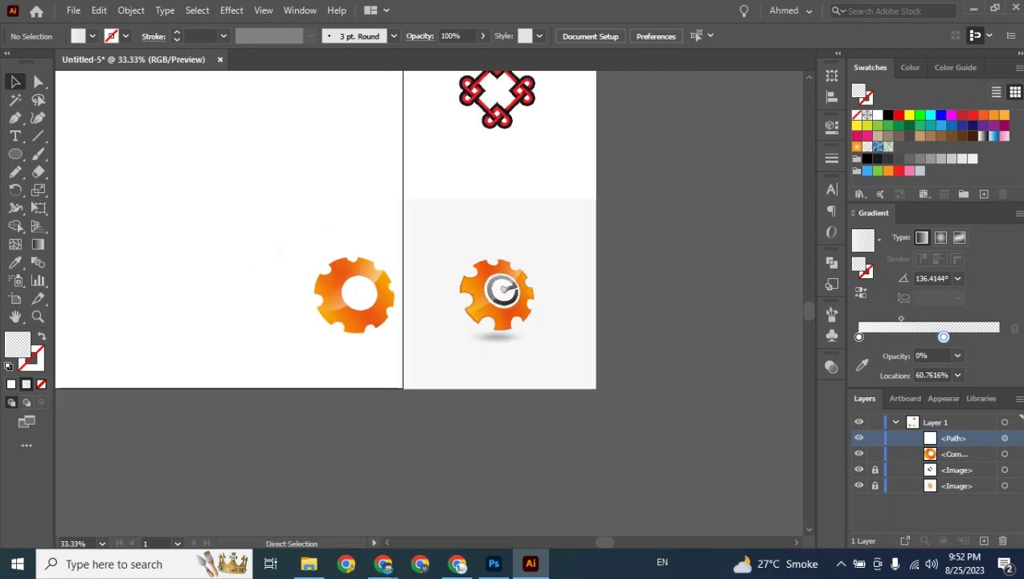
key(ctrl+plus)
key(ctrl+plus)
key(ctrl+plus)
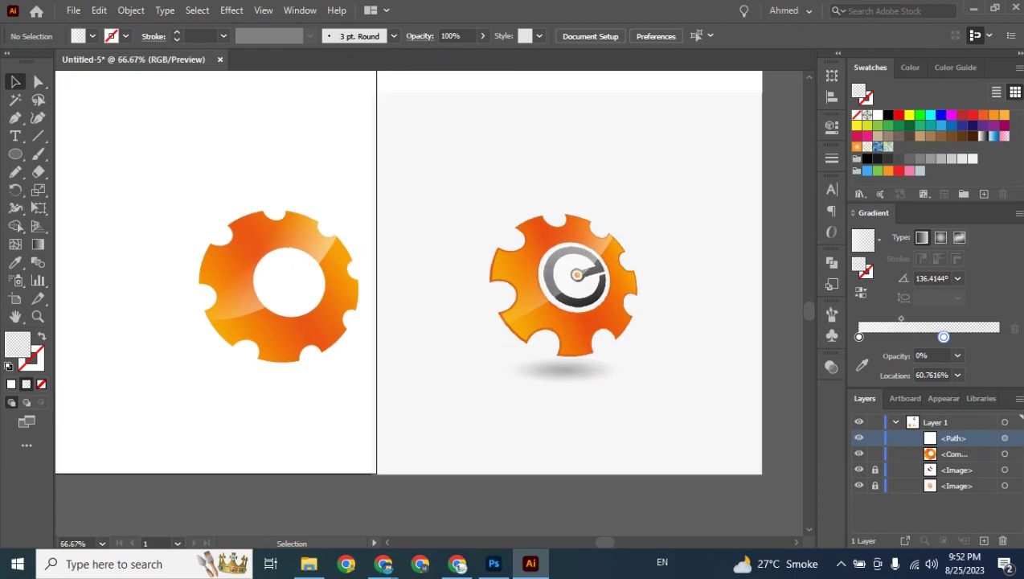
- Check the Google Meet call in Chrome and return to the gear drawing in Illustrator
mouse_move(383, 564)
click(310, 506)
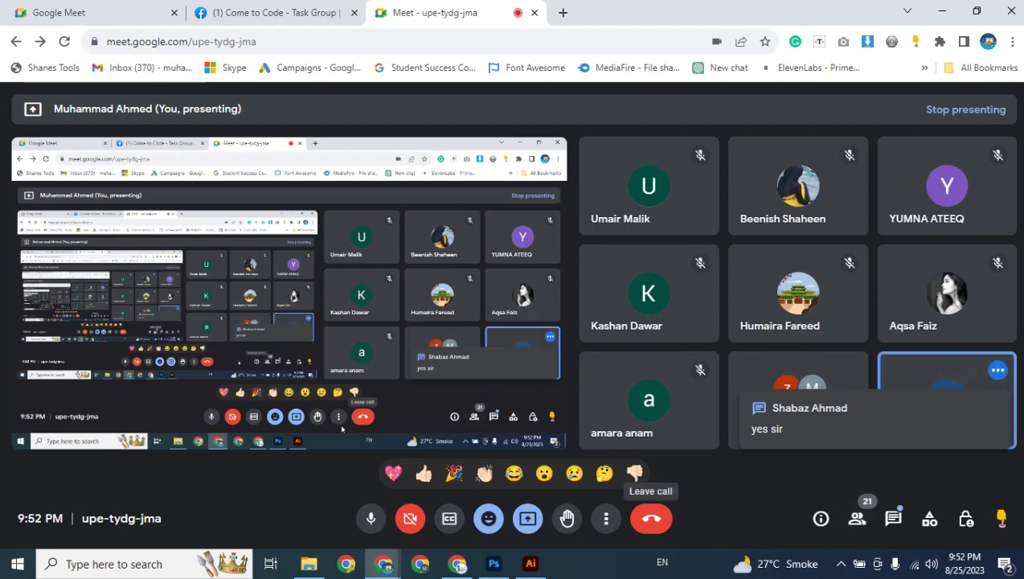
click(530, 563)
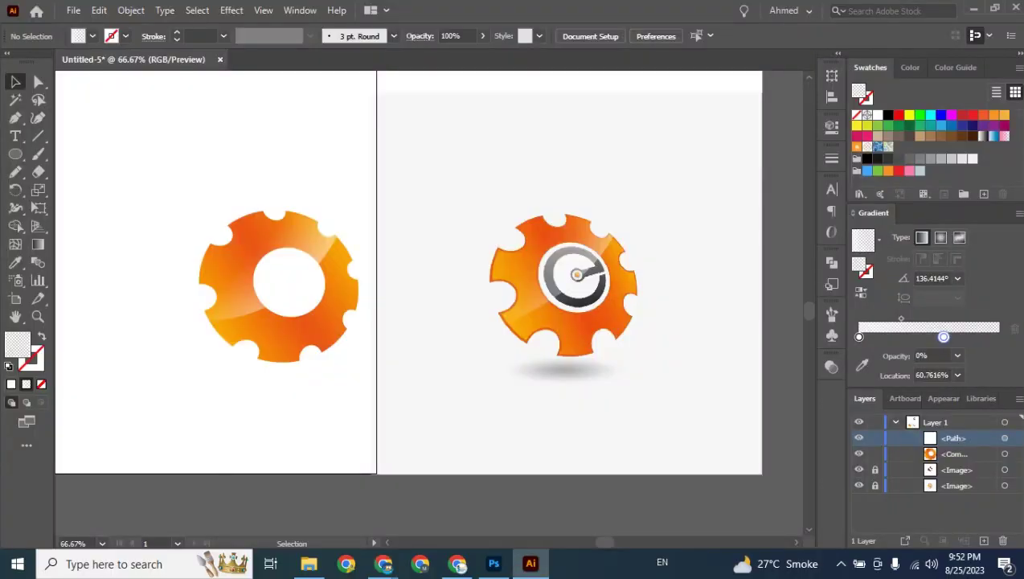
key(ctrl+minus)
key(ctrl+plus)
- Switch to the Google Meet call and allow participants to turn on their microphones in the host controls
mouse_move(383, 564)
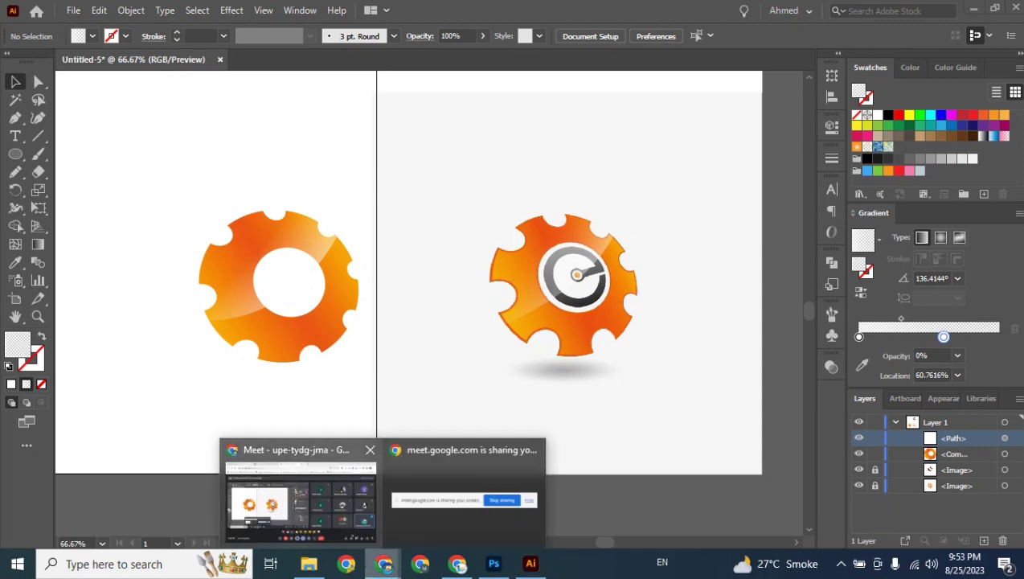
click(297, 497)
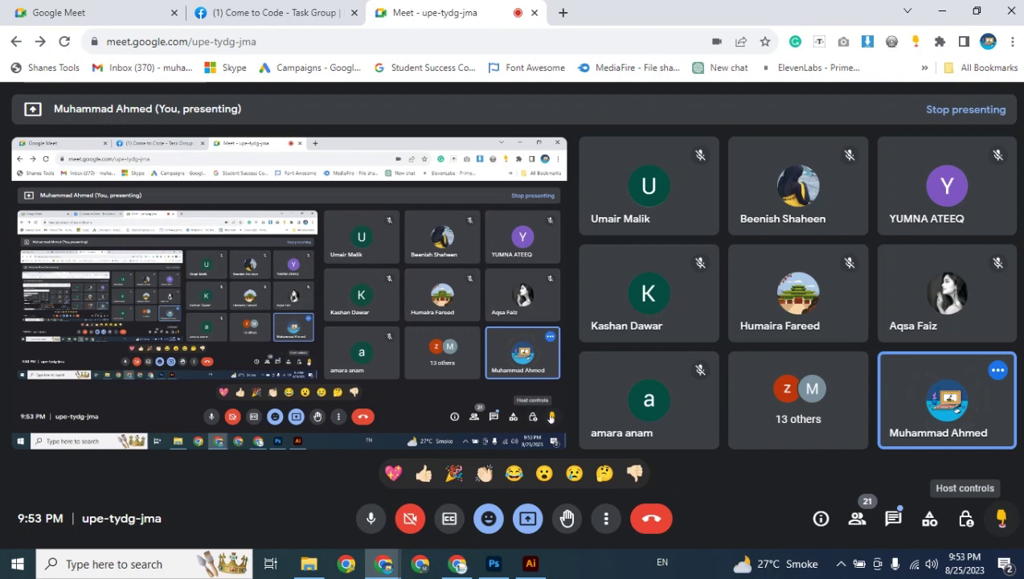
click(966, 519)
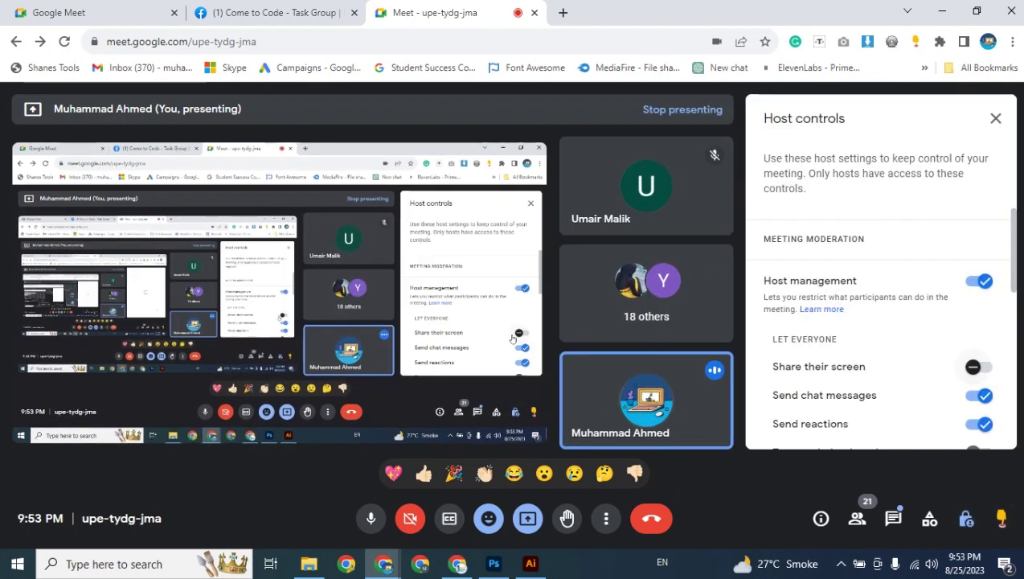
drag(1013, 284, 1013, 332)
click(978, 311)
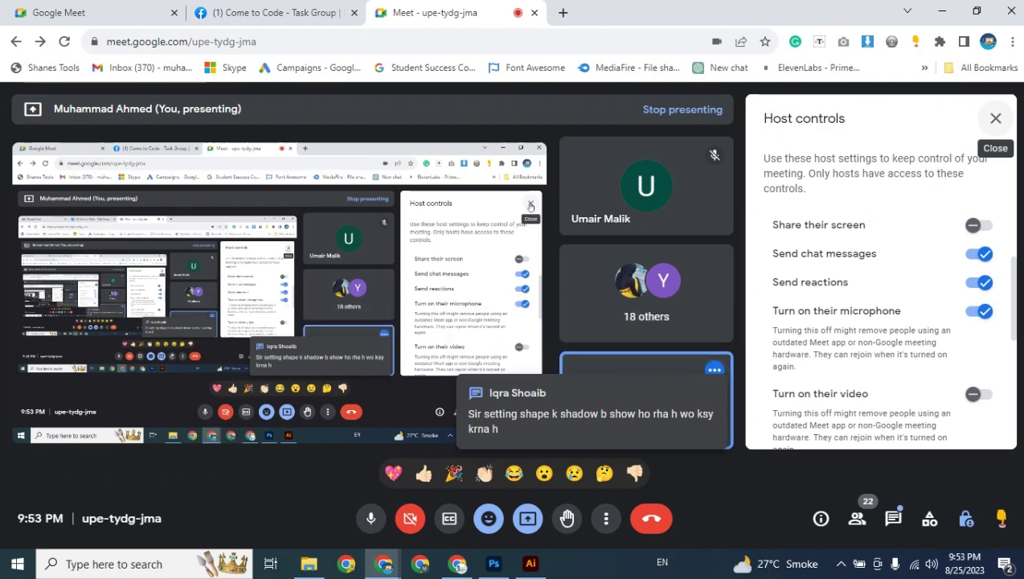
click(995, 118)
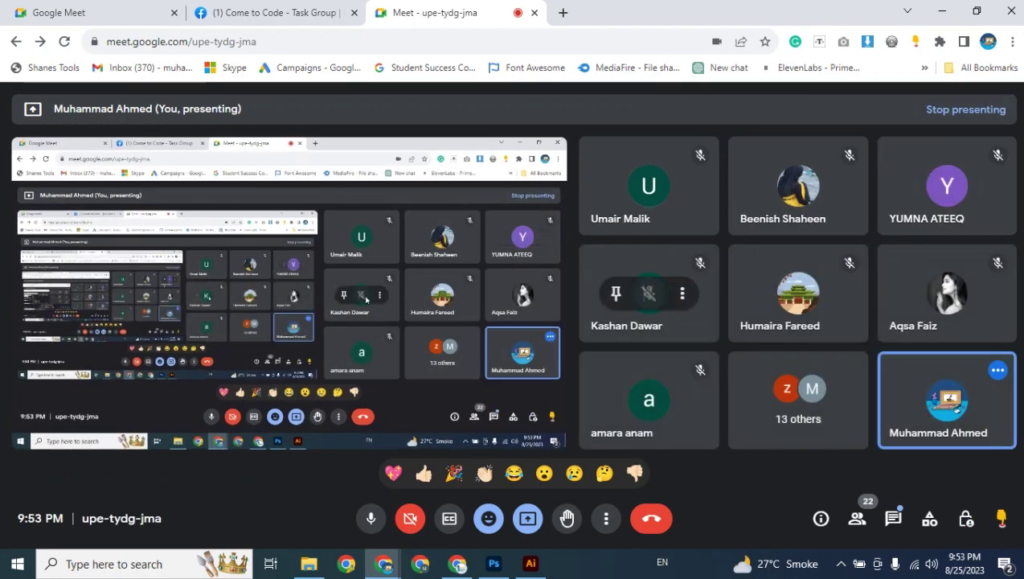
- Look through the meeting's participant list, close it, and return to the gear drawing in Illustrator
click(857, 518)
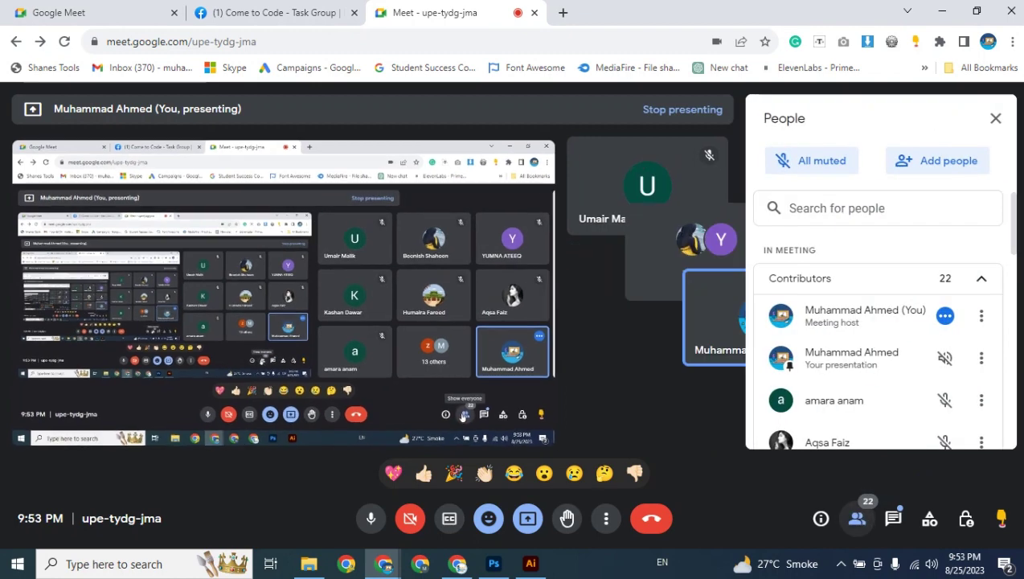
scroll(876, 337, down, 6)
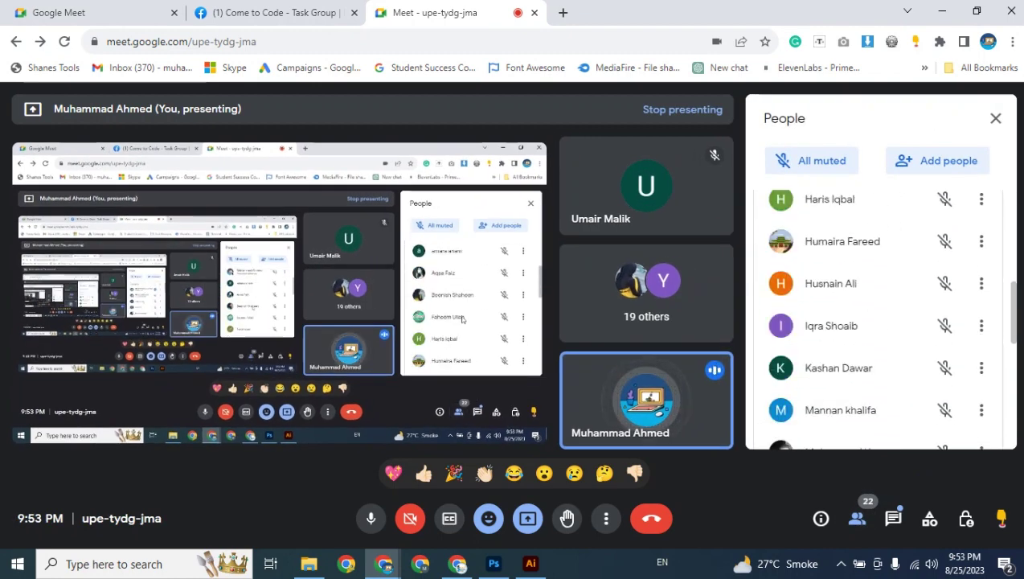
scroll(863, 340, down, 3)
scroll(862, 340, up, 5)
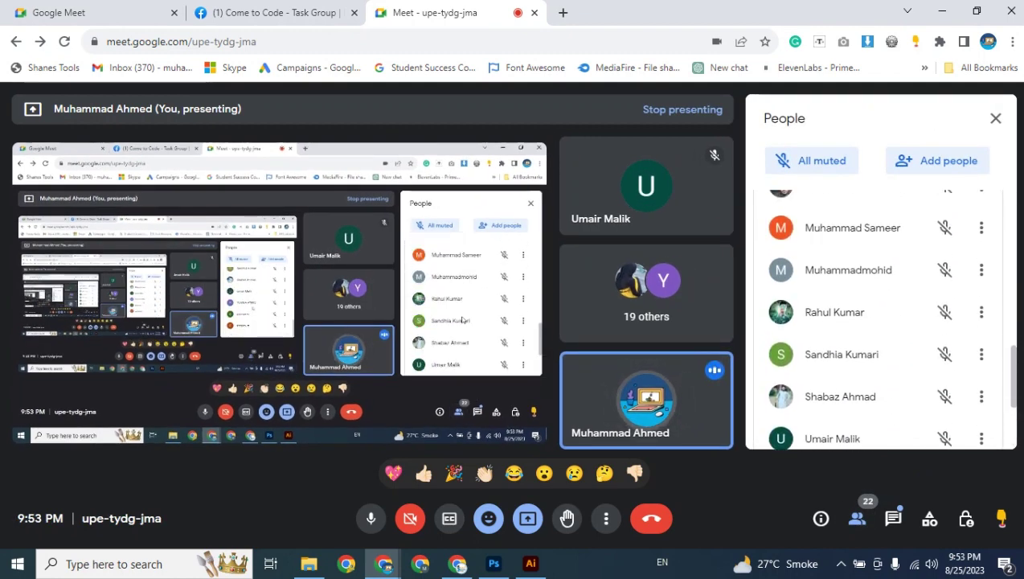
scroll(876, 322, up, 5)
scroll(876, 321, down, 8)
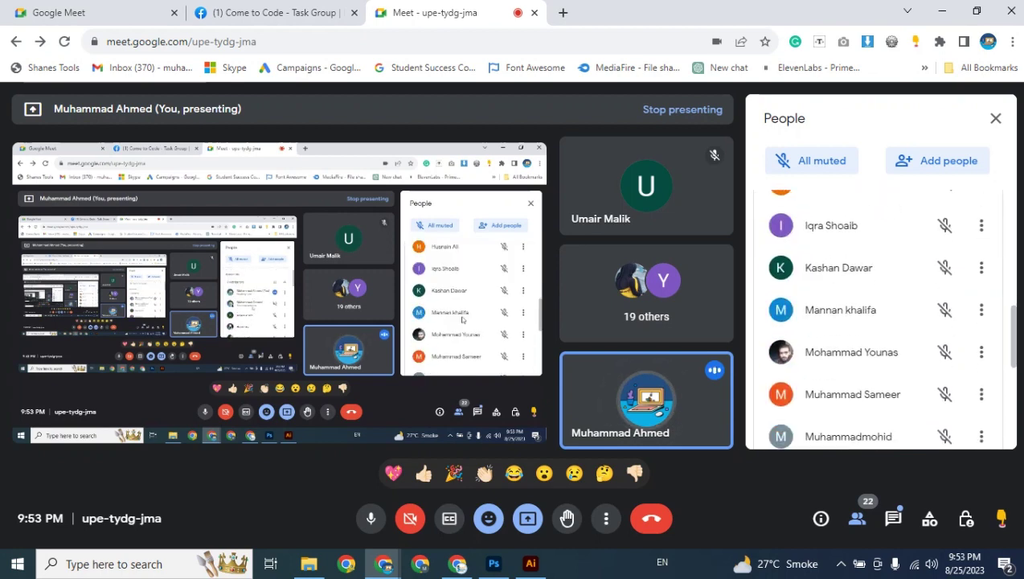
scroll(876, 321, up, 8)
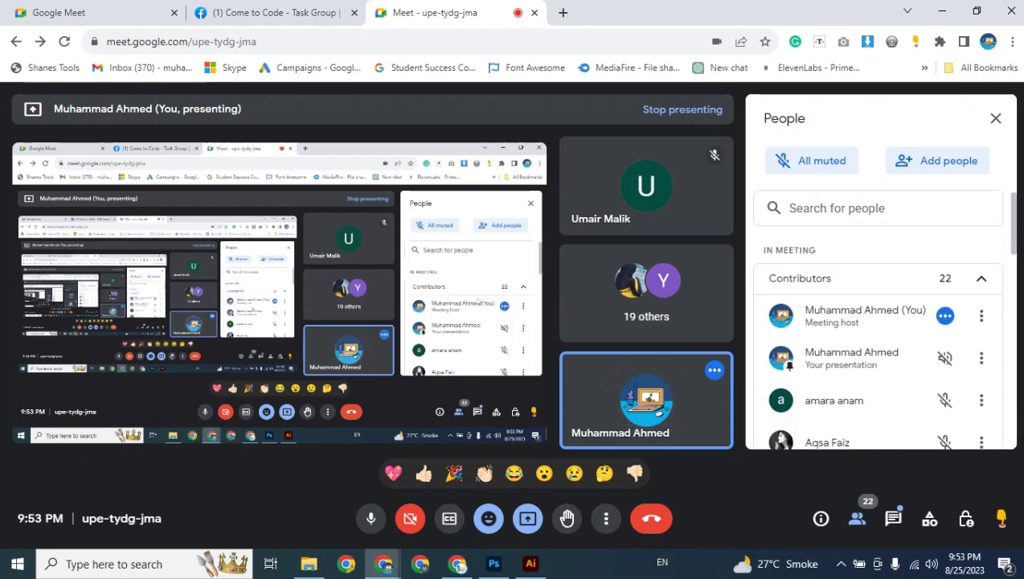
click(995, 118)
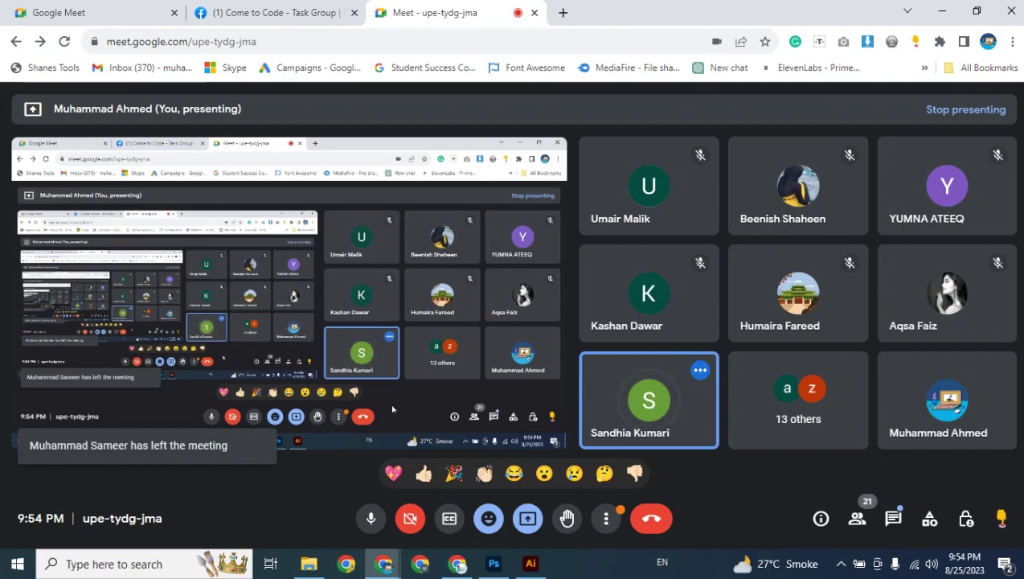
click(529, 563)
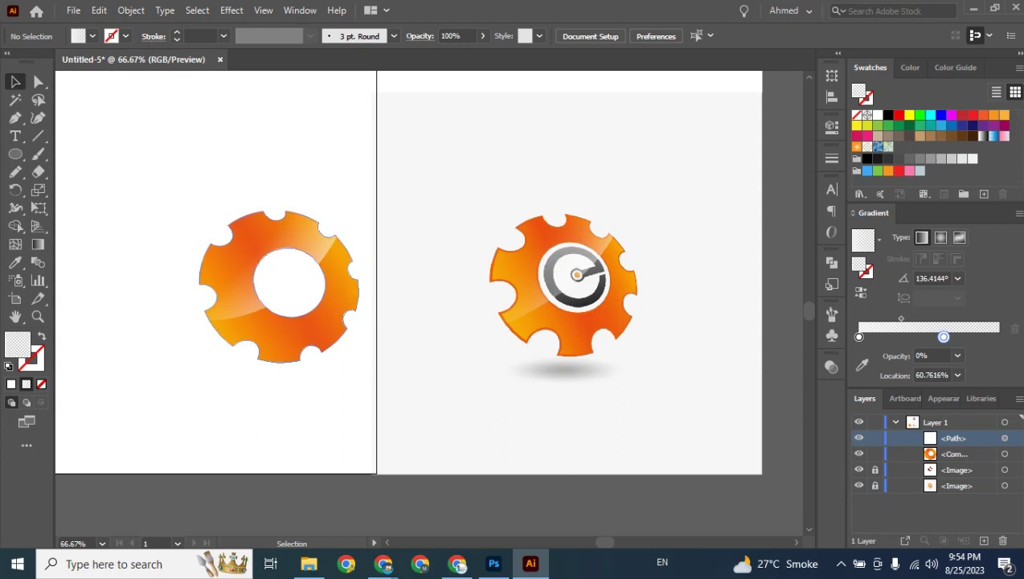
- Compare the gear's glossy highlight with the highlight on the reference logo at a closer magnification
click(304, 334)
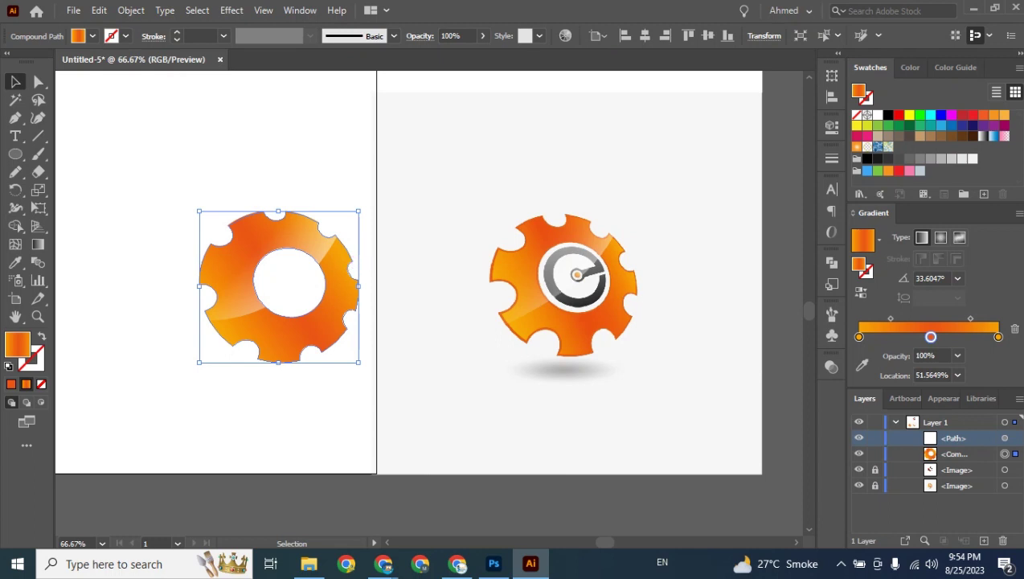
click(325, 254)
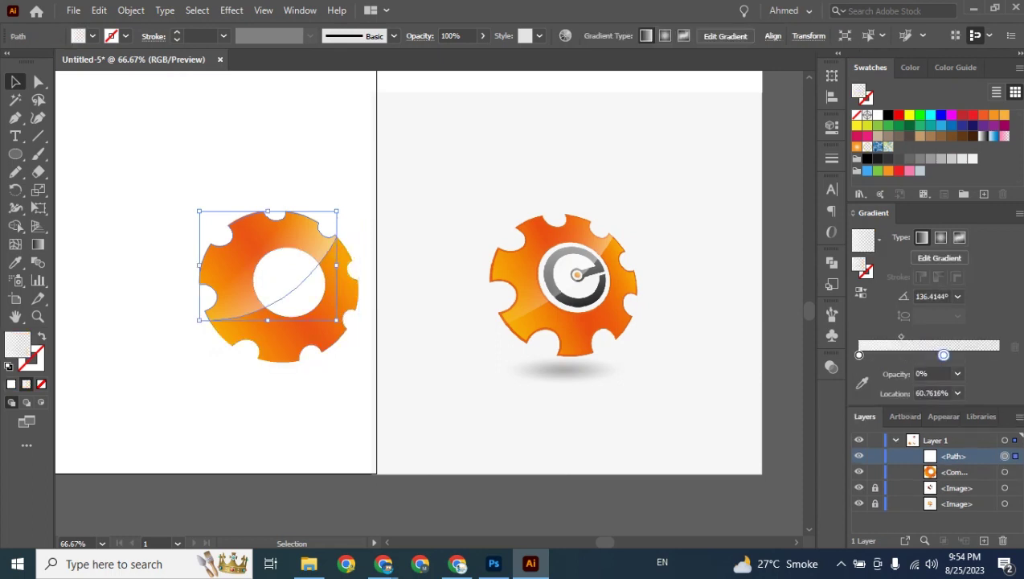
key(ctrl+plus)
key(ctrl+plus)
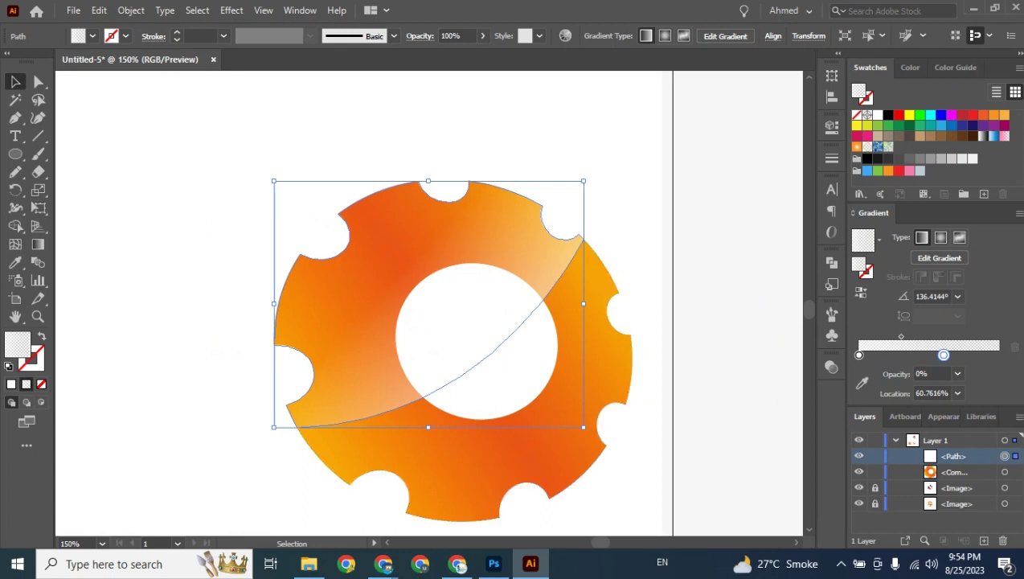
scroll(429, 303, right, 10)
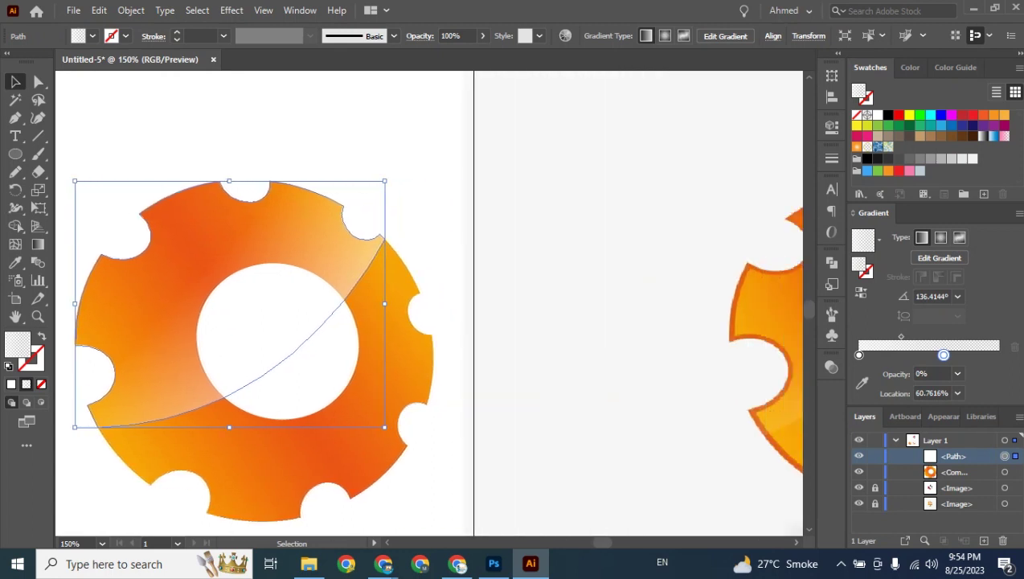
scroll(428, 303, right, 3)
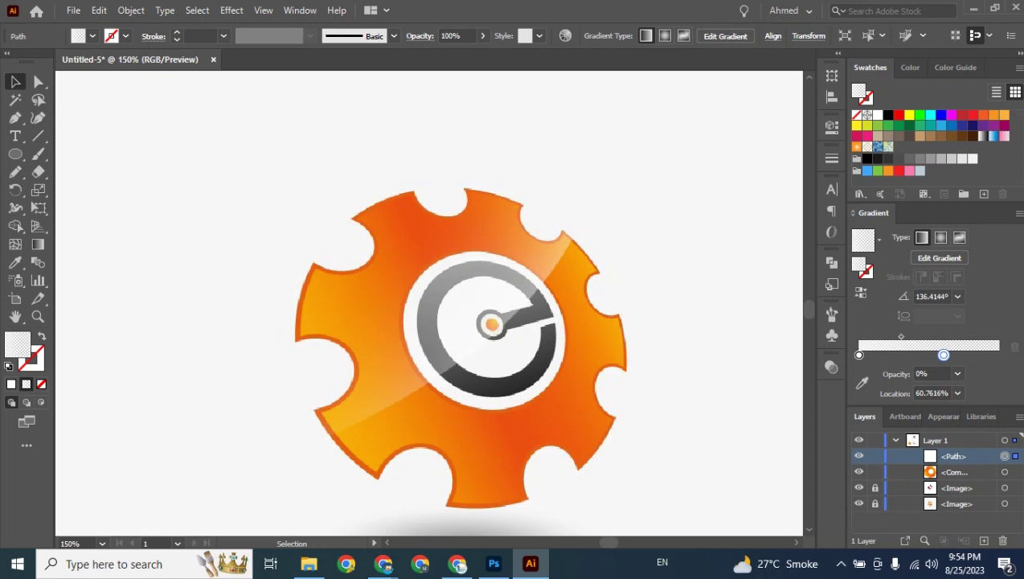
mouse_move(609, 543)
mouse_down()
mouse_move(573, 542)
mouse_move(599, 542)
mouse_up()
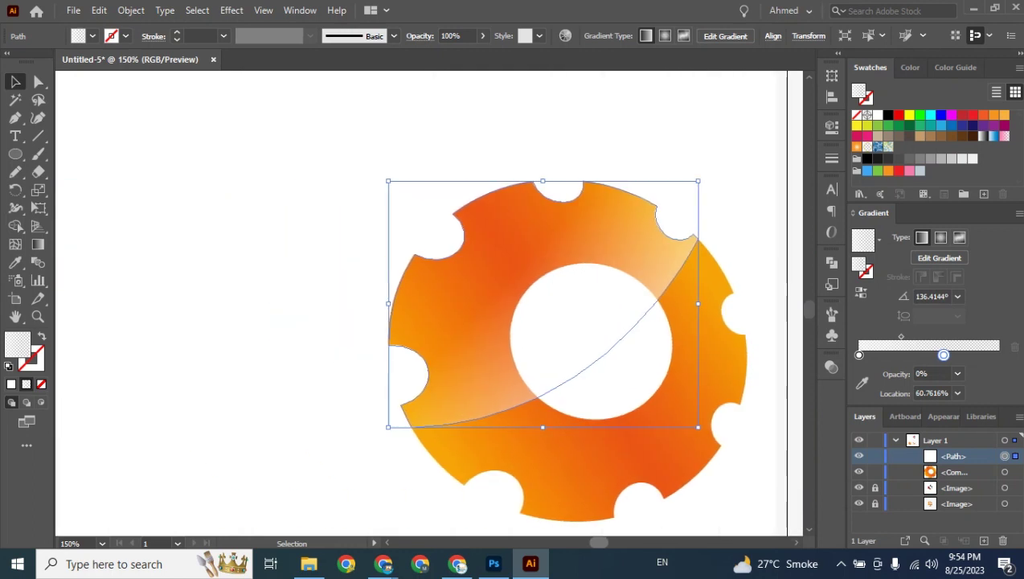
key(ctrl+shift+a)
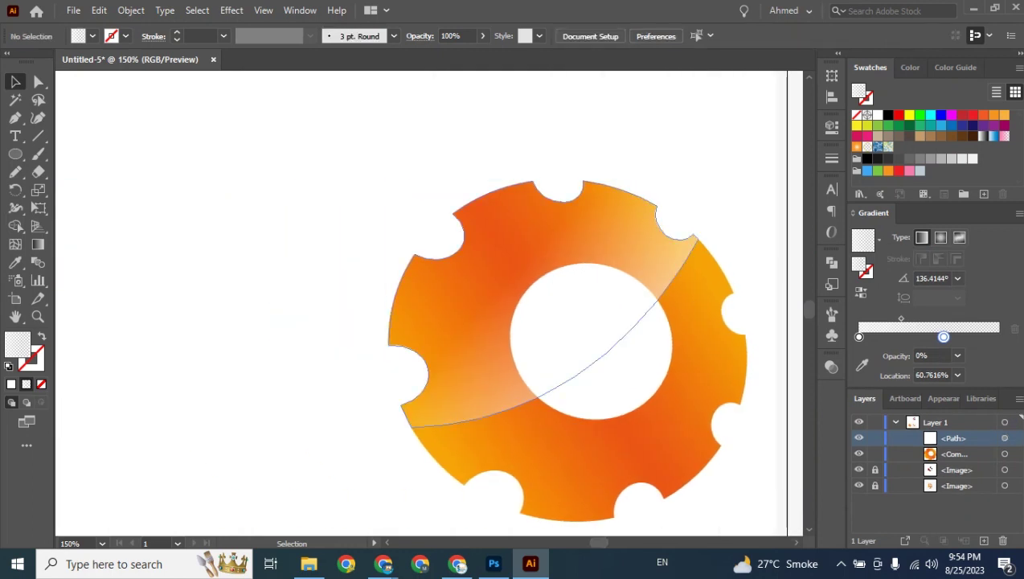
- Redraw the highlight's gradient at about 120.7° and move its fully transparent stop to about 21.4%
click(482, 354)
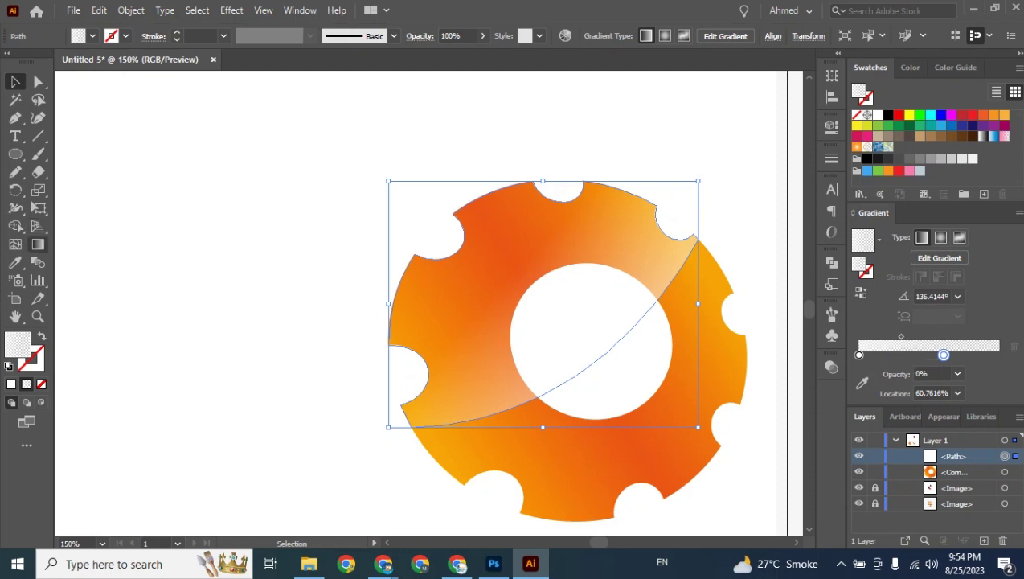
click(38, 244)
drag(502, 284, 534, 313)
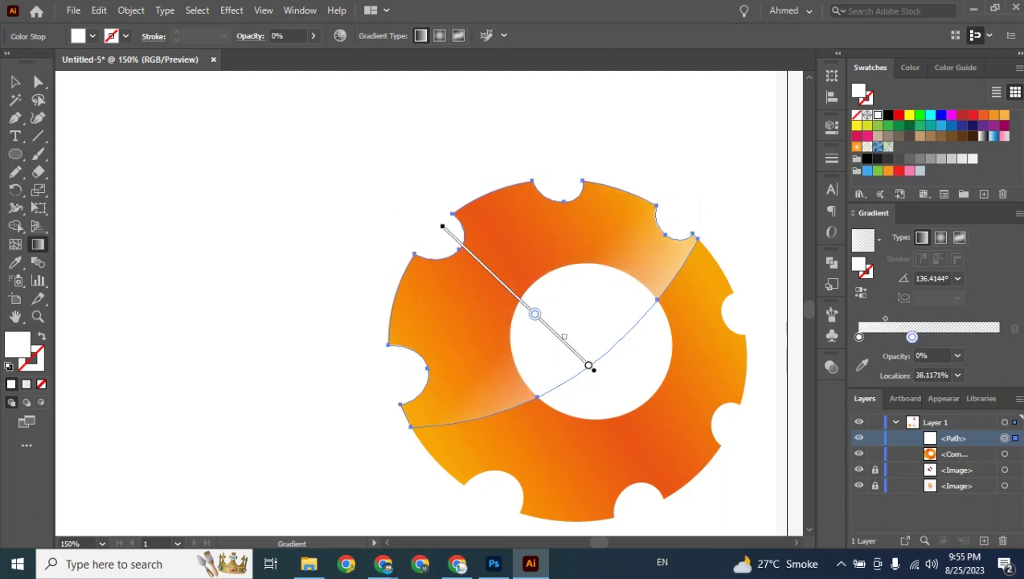
mouse_move(486, 206)
mouse_down()
mouse_move(588, 384)
mouse_move(496, 255)
mouse_move(473, 195)
mouse_up()
key(ctrl+z)
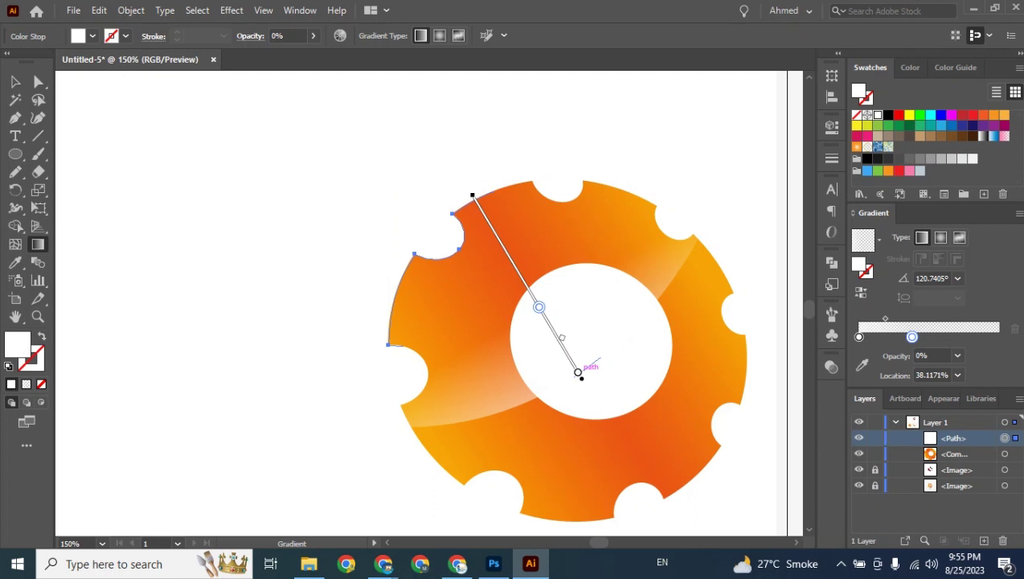
drag(538, 307, 556, 335)
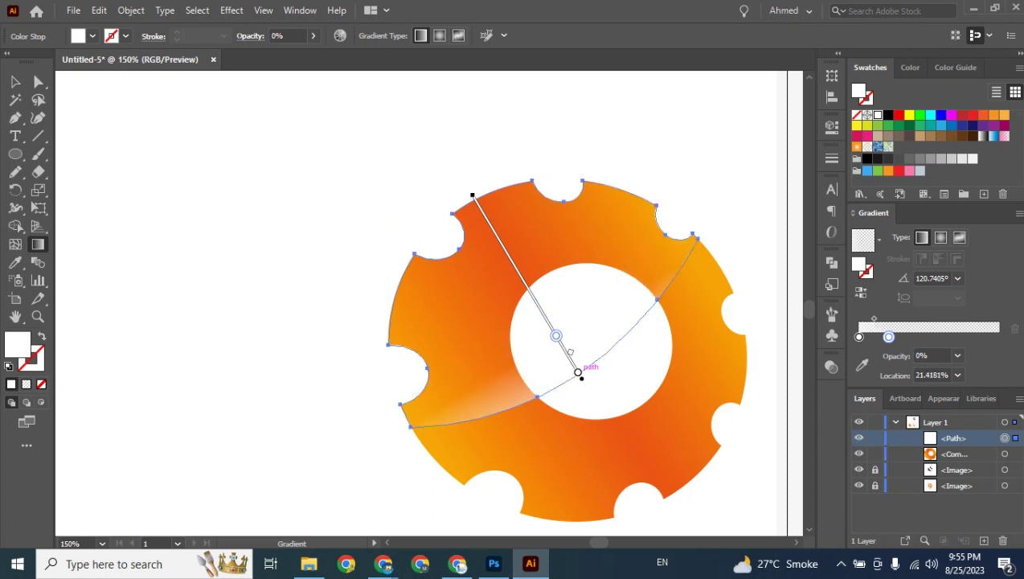
key(v)
click(203, 226)
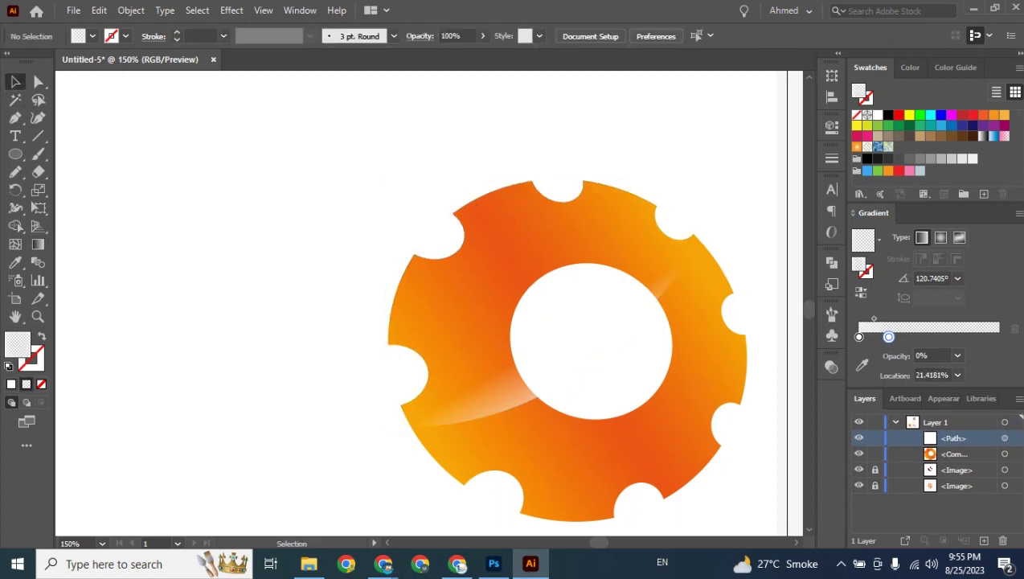
- Try the highlight's transparent stop at about 15.4% with gradient angles of about 135.5° and 90°, undoing the 90° version
key(ctrl+minus)
key(ctrl+minus)
key(ctrl+minus)
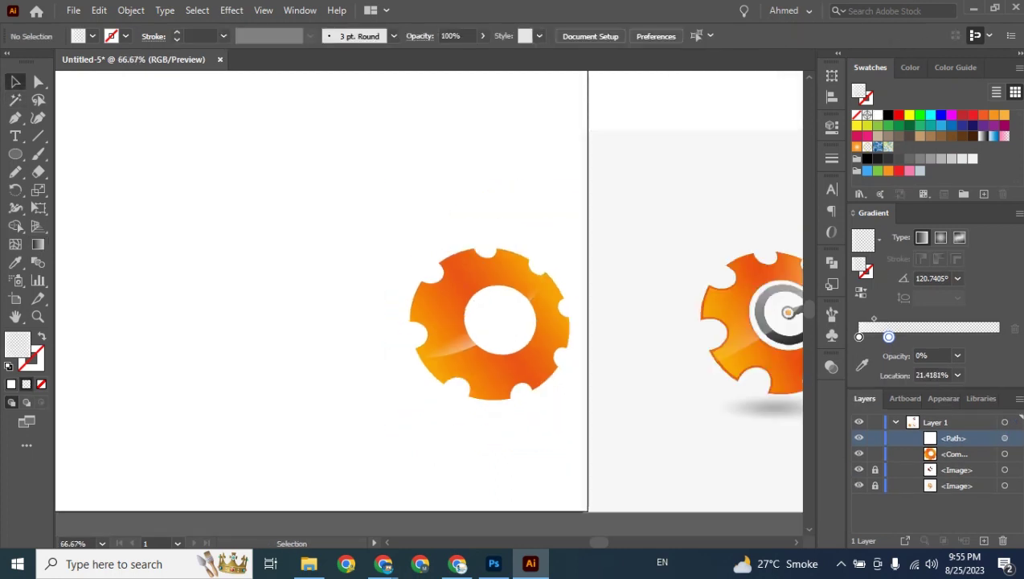
key(ctrl+z)
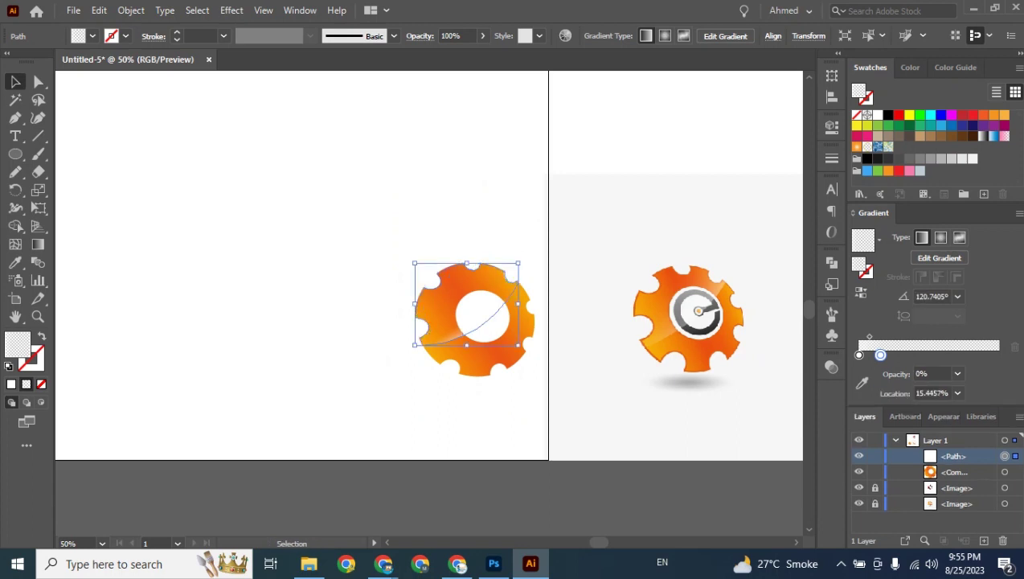
key(ctrl+plus)
key(ctrl+plus)
key(ctrl+plus)
key(v)
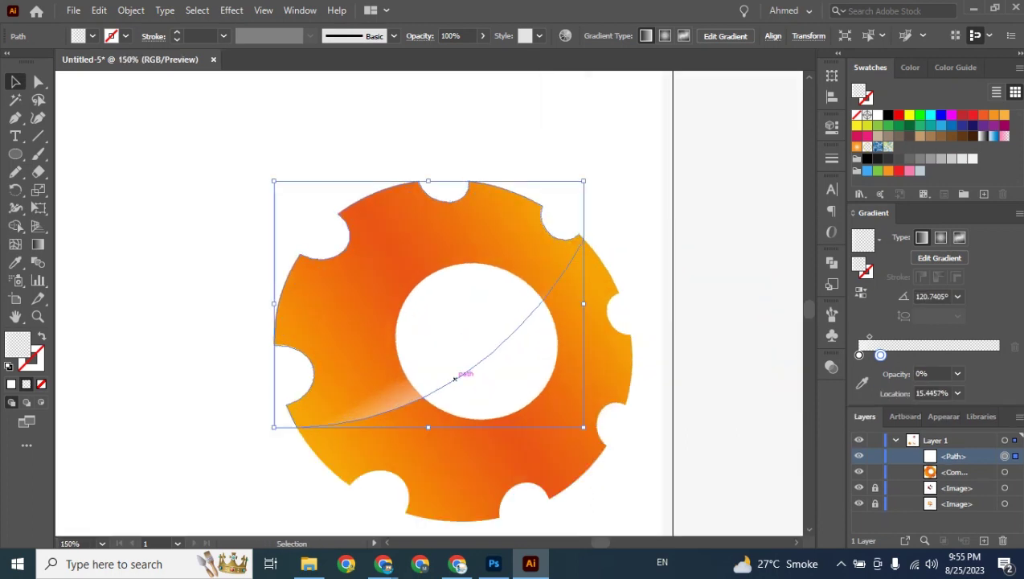
key(g)
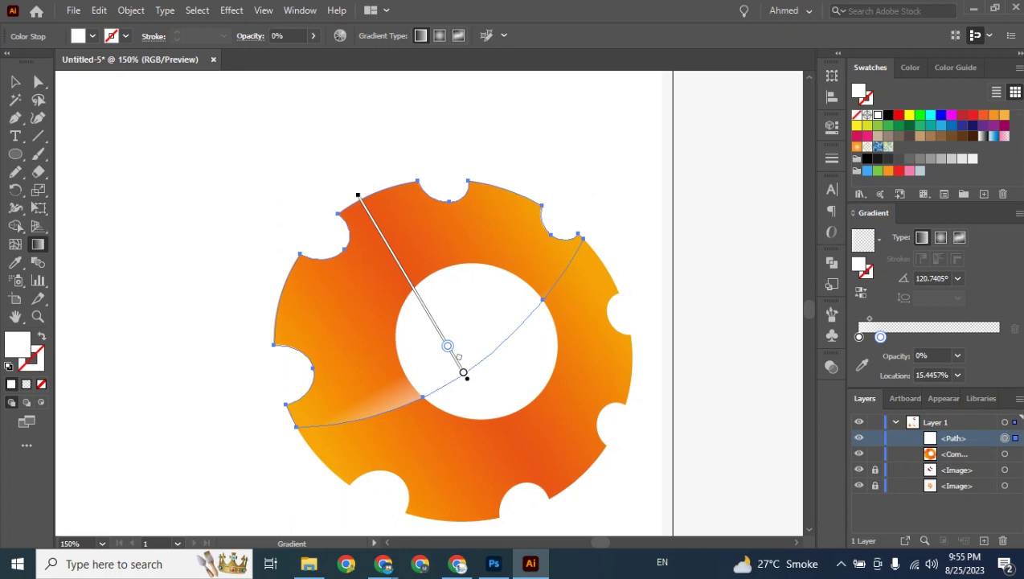
drag(358, 196, 332, 227)
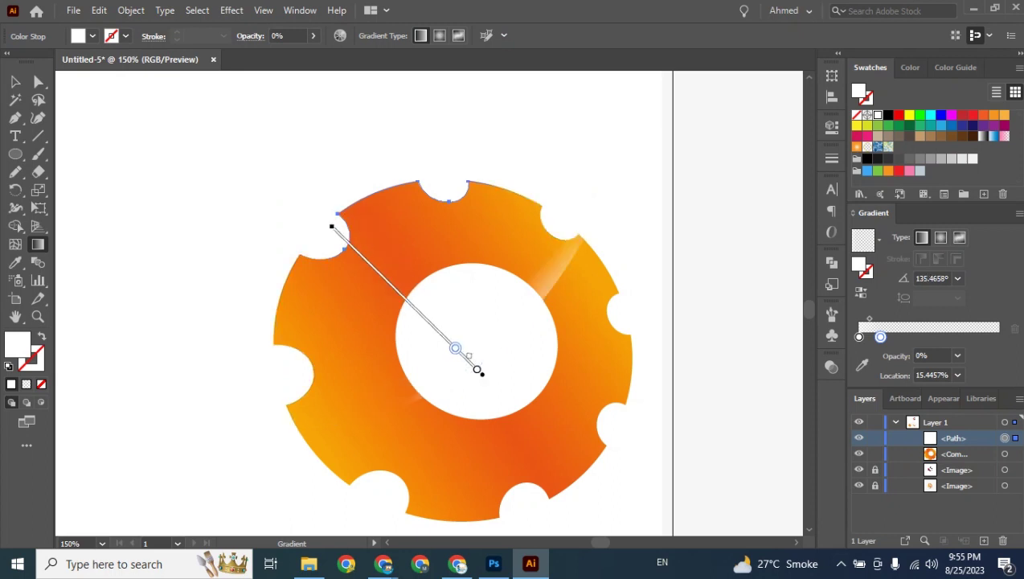
drag(450, 384, 427, 181)
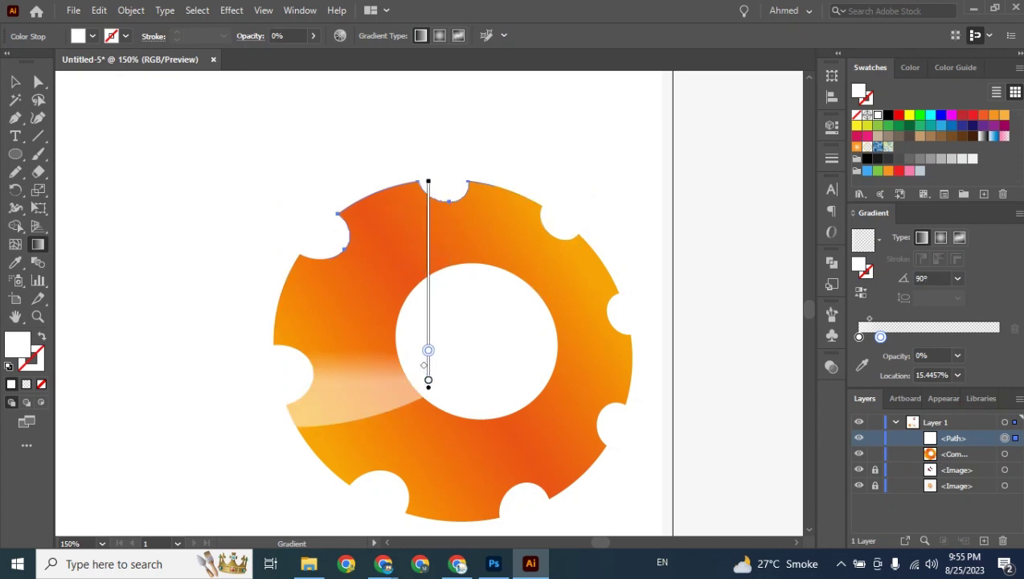
key(ctrl+z)
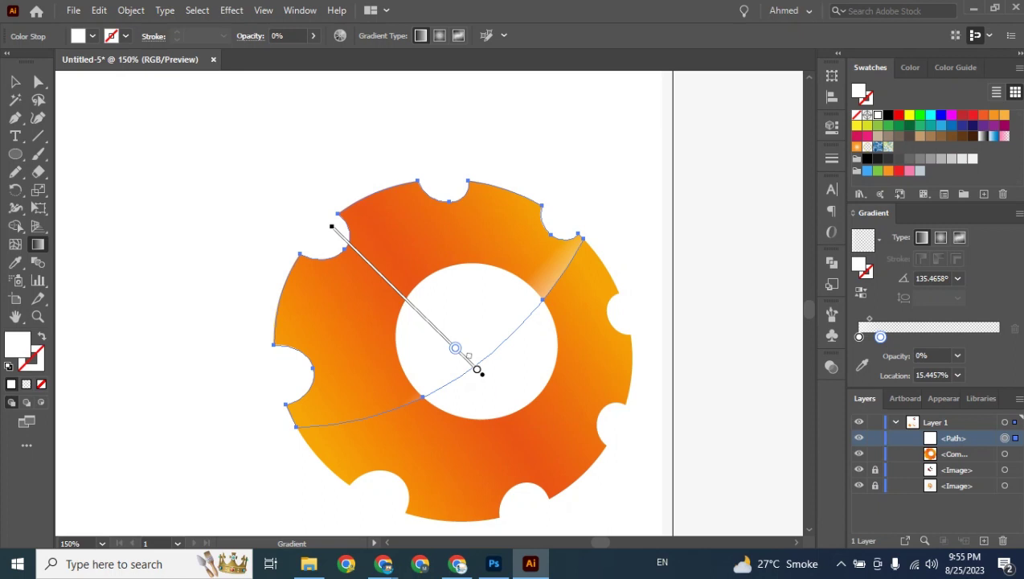
- Redraw the highlight's gradient diagonally at about 128.9° and place its transparent stop at about 21.2%
drag(471, 373, 346, 216)
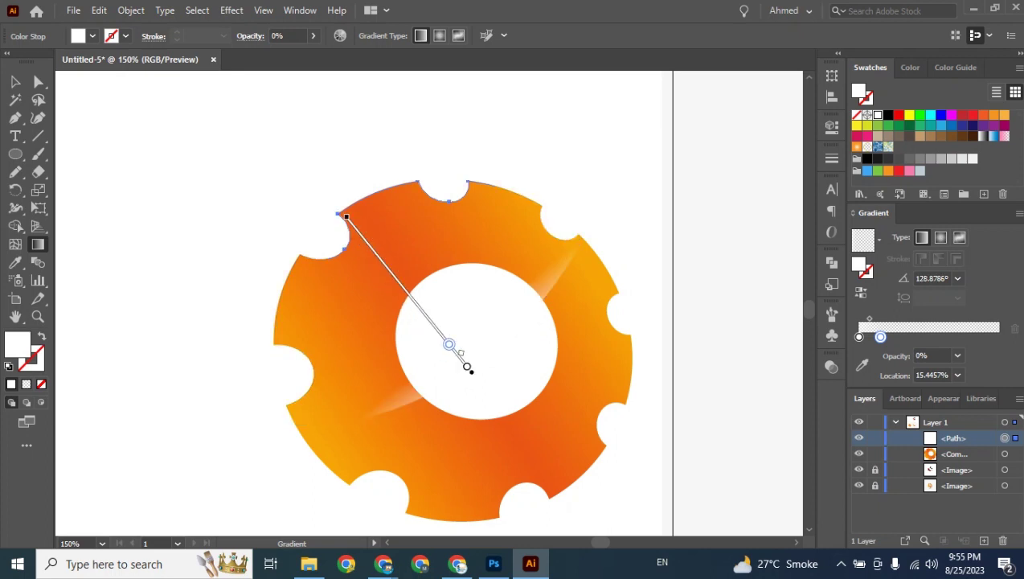
drag(448, 344, 442, 335)
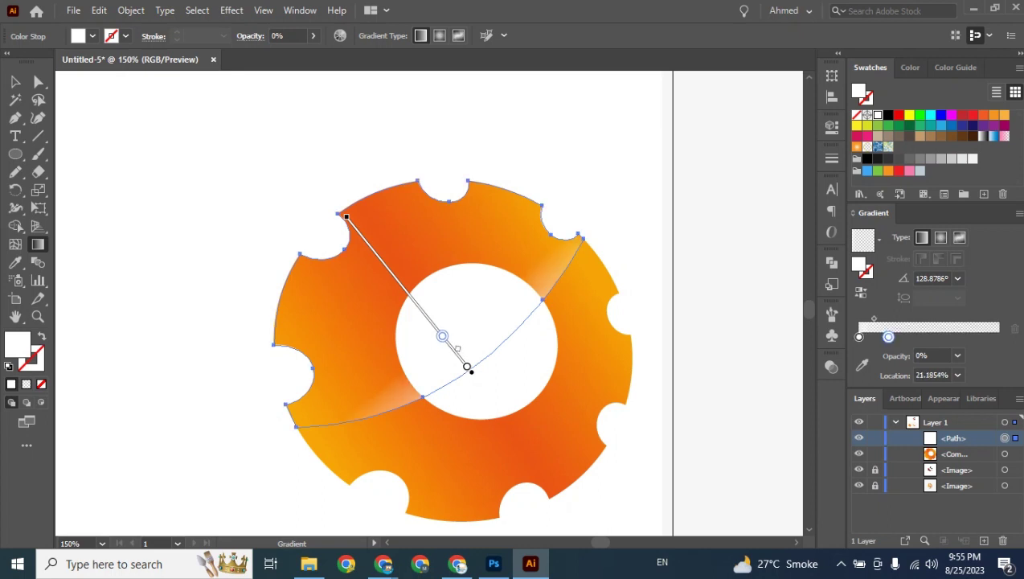
key(Left)
key(Right)
key(Right)
key(v)
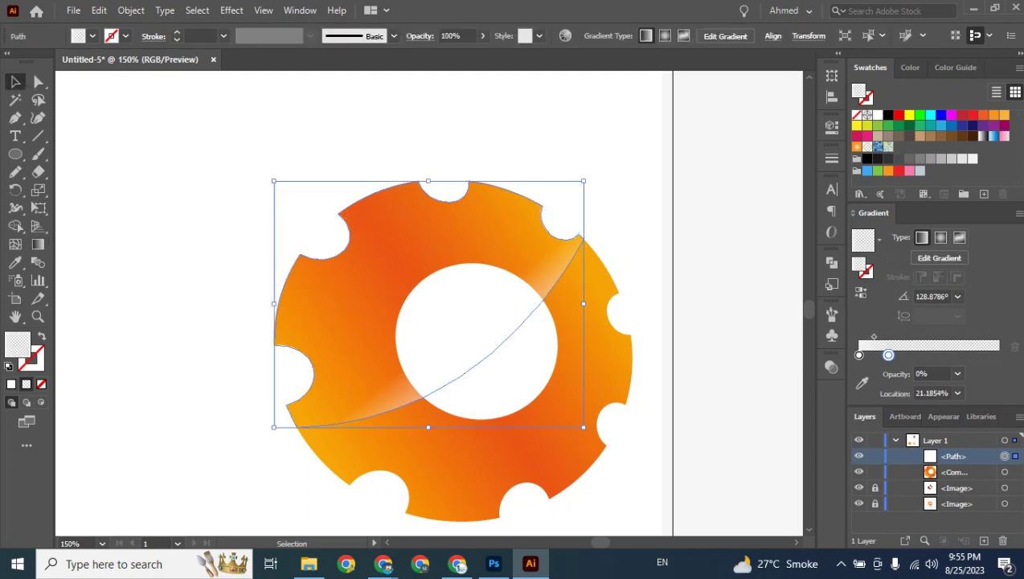
key(ctrl+shift+a)
key(ctrl+minus)
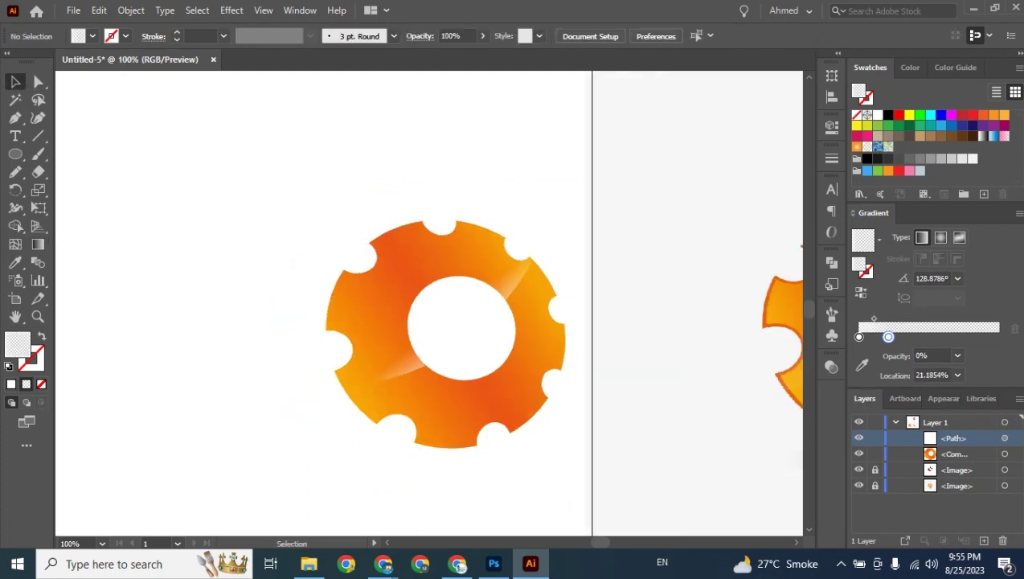
- Switch to the Google Meet call, read the in-call messages, close them, and return to the gear drawing in Illustrator
mouse_move(383, 563)
click(302, 495)
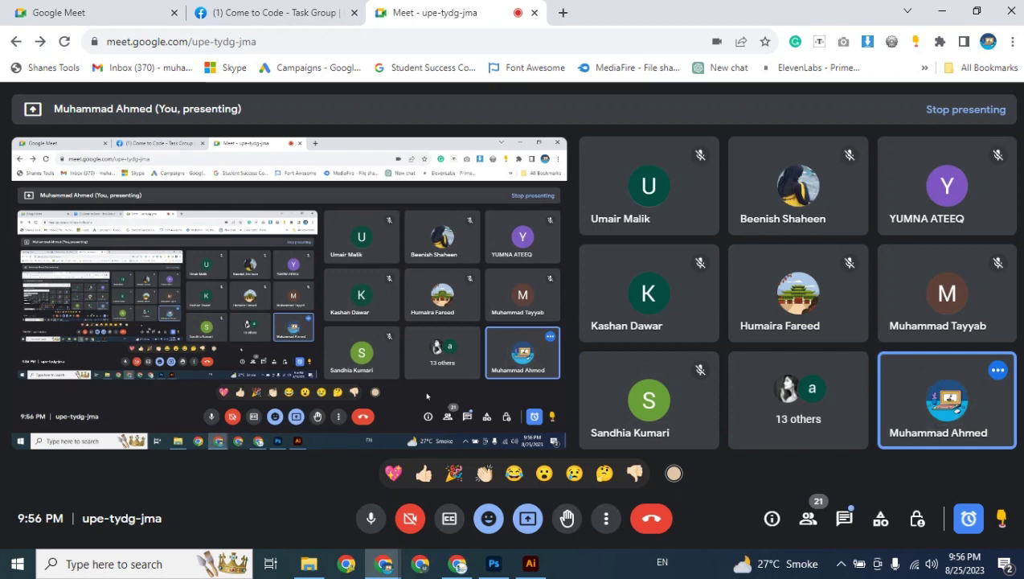
click(843, 519)
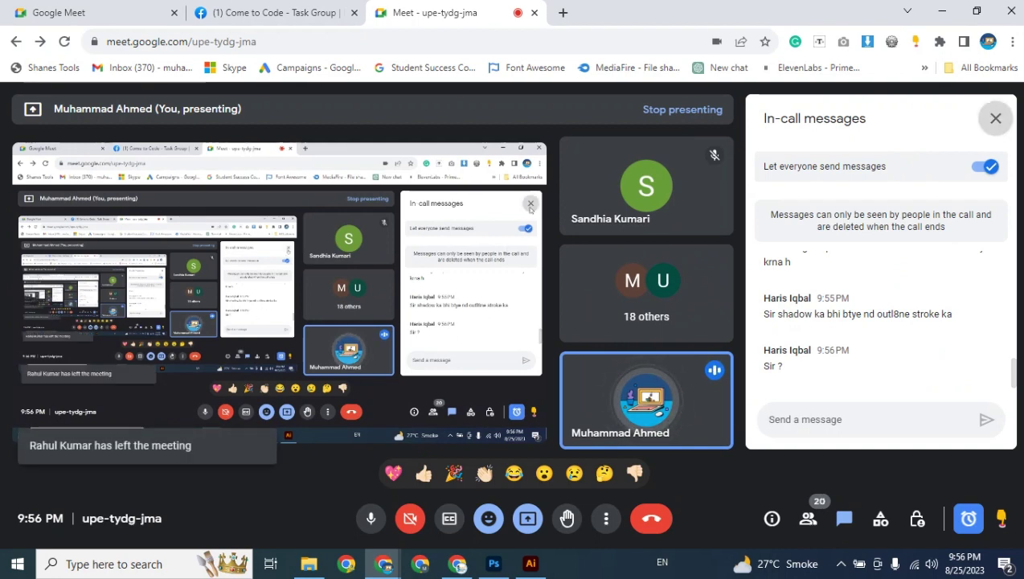
click(995, 118)
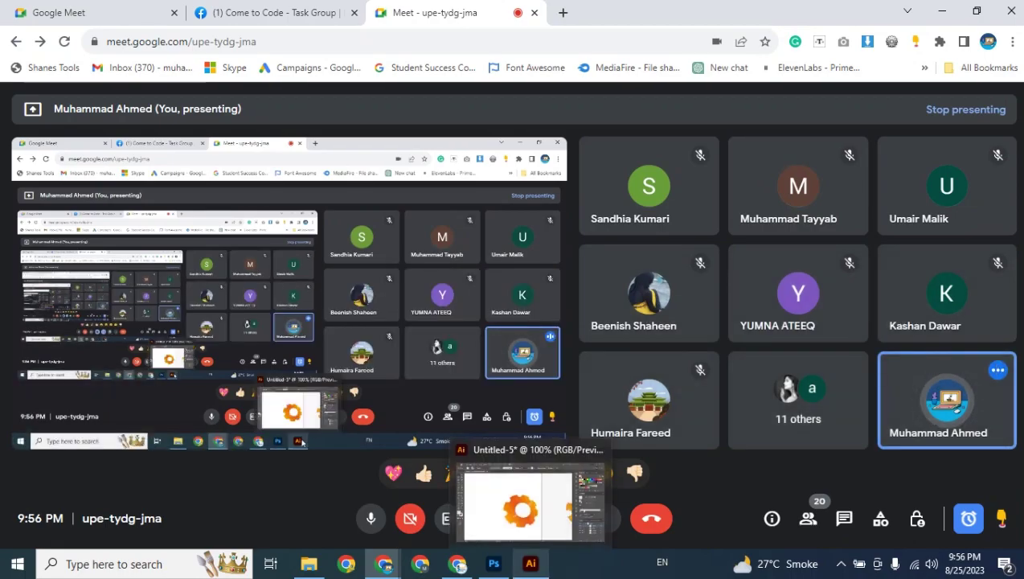
click(529, 564)
- Give the orange gear shape a red outline with a stroke weight of 3 pt
click(473, 406)
scroll(473, 406, down, 9)
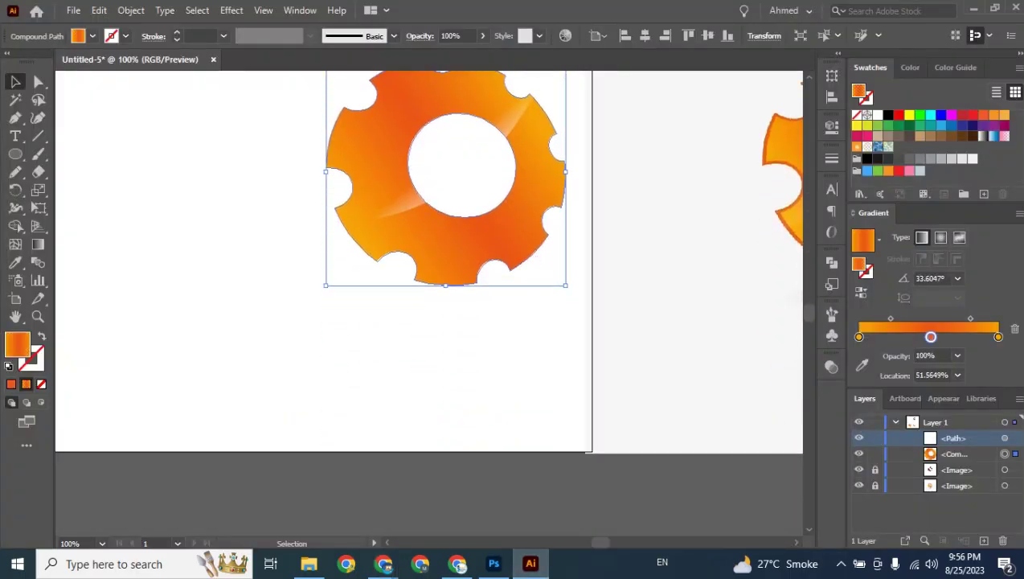
key(x)
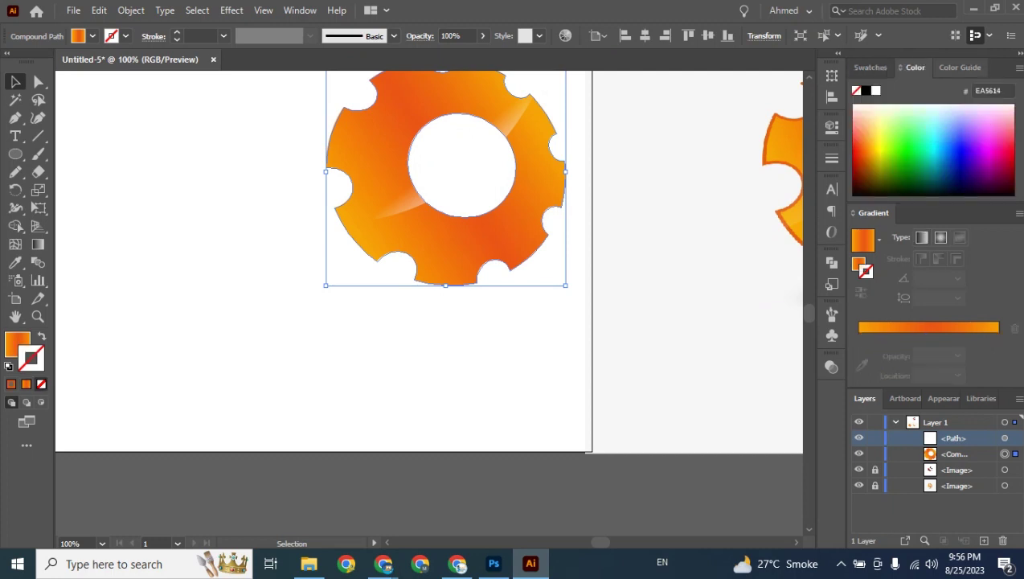
click(869, 67)
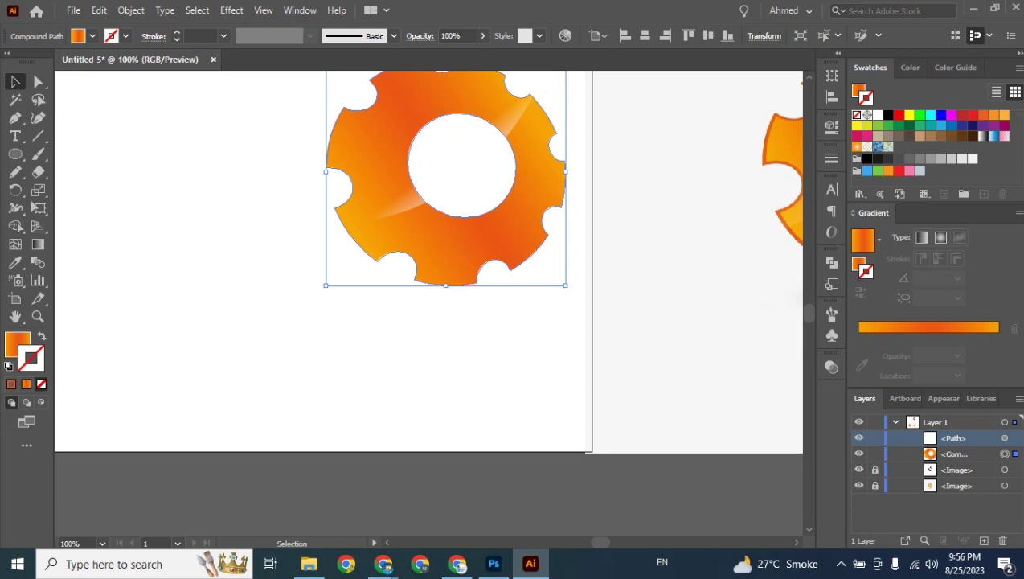
click(973, 115)
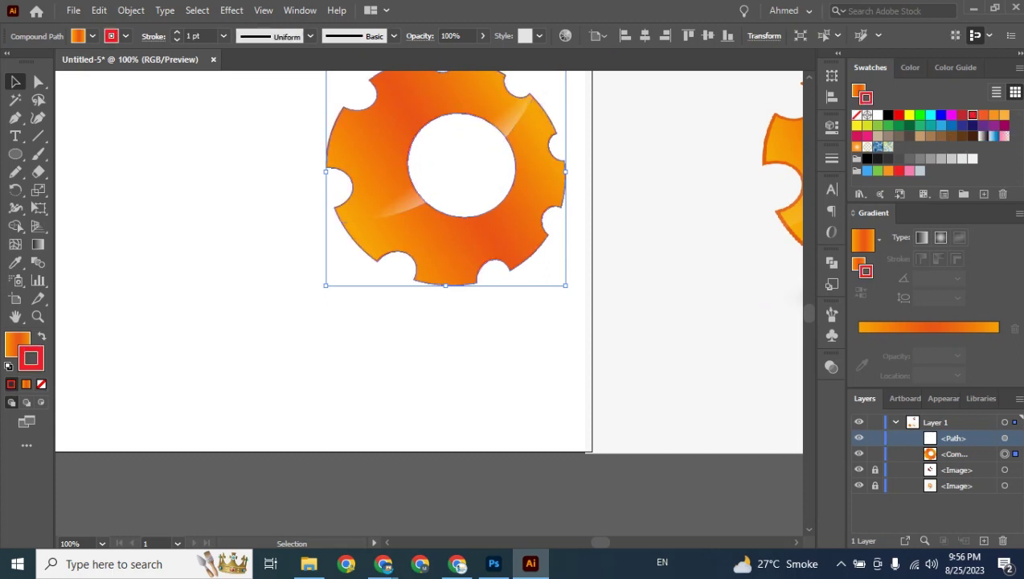
click(223, 36)
click(241, 134)
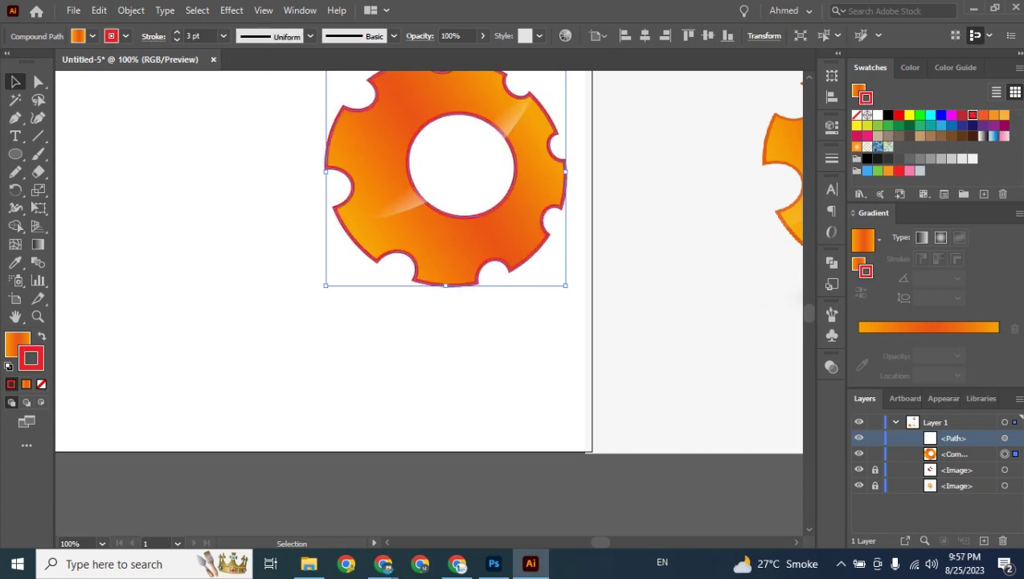
- Change the gear's outline colour to the orange-red swatch beside the red one and deselect the gear
click(229, 258)
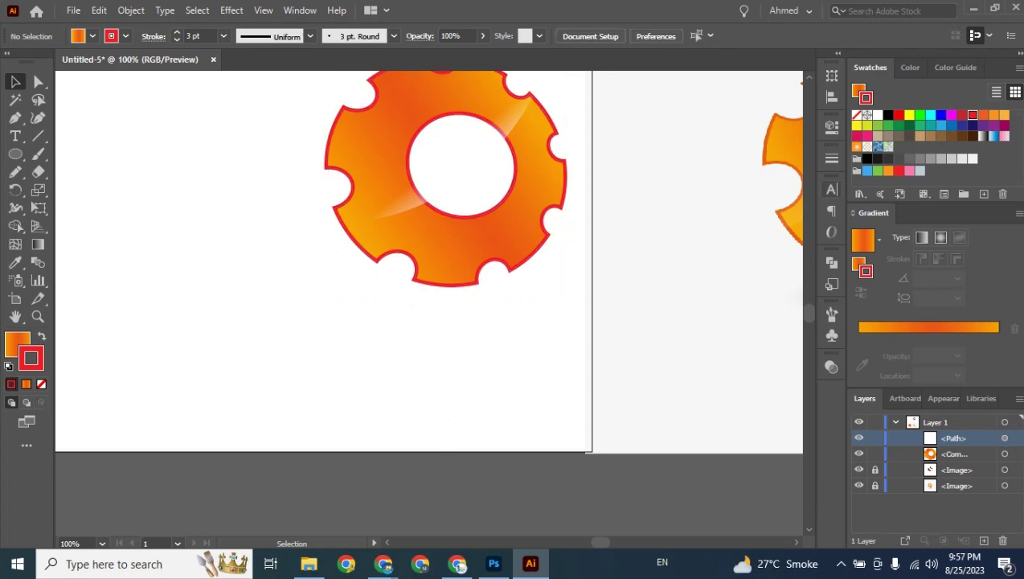
click(983, 115)
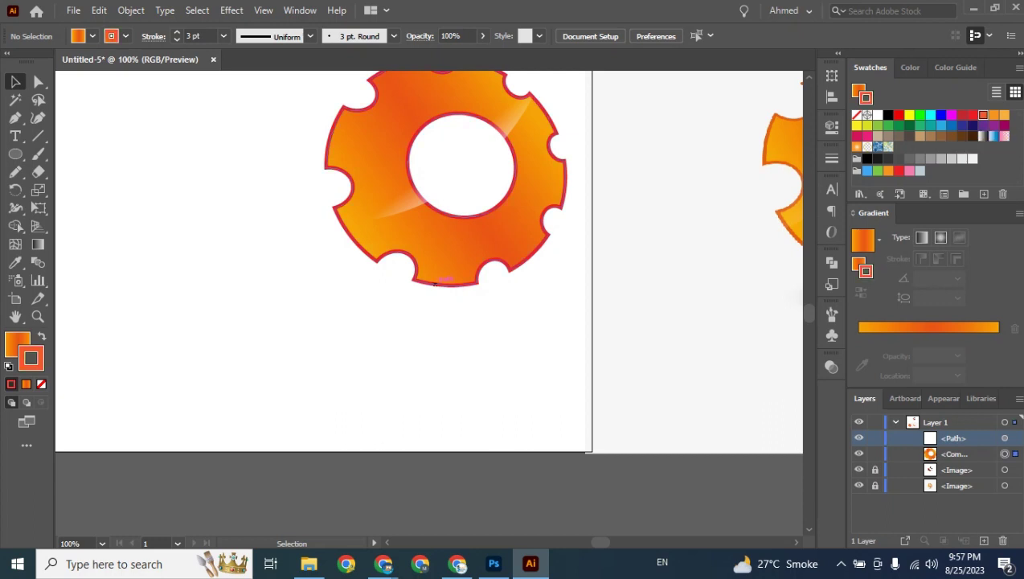
click(1004, 453)
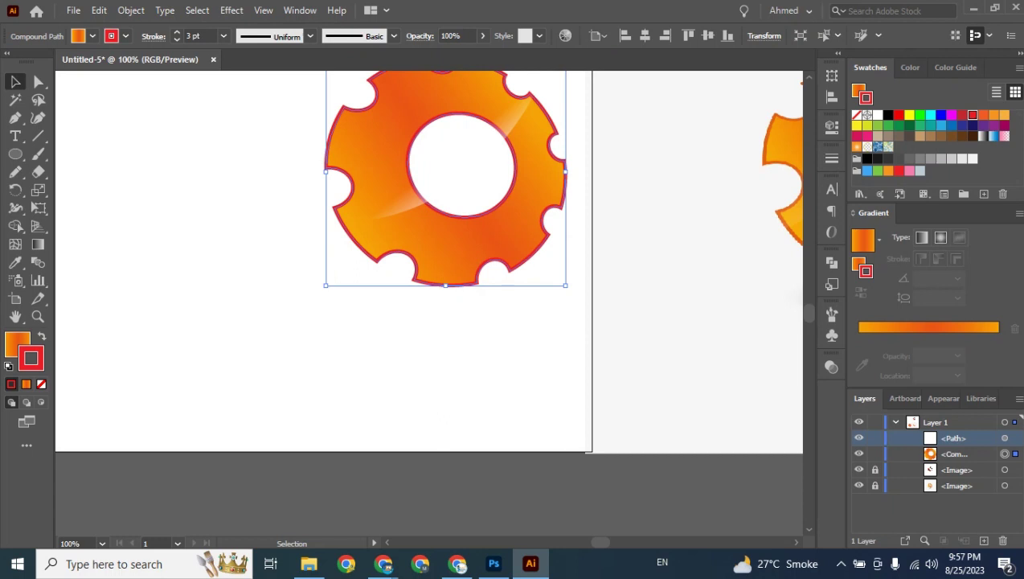
click(983, 115)
click(576, 381)
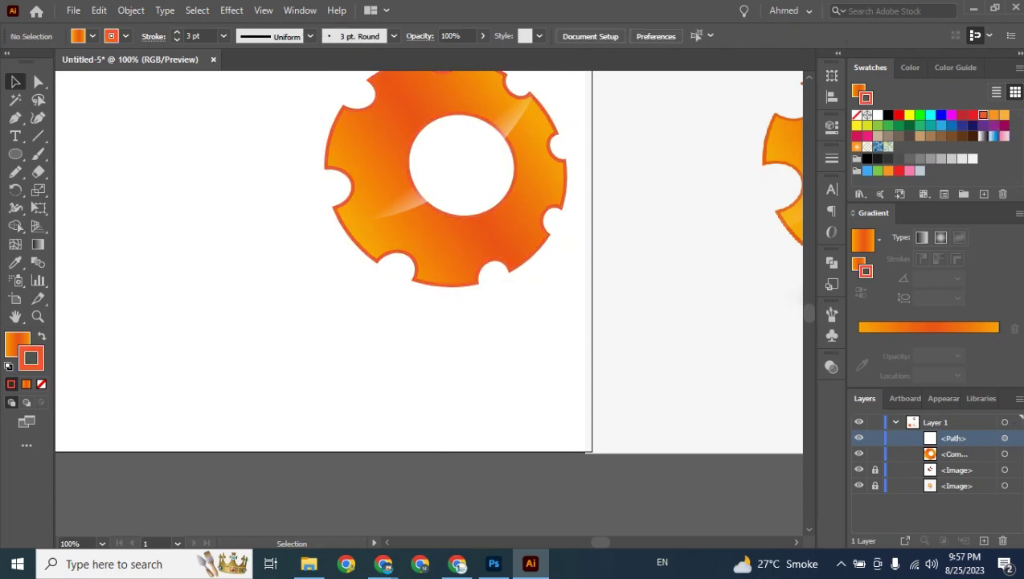
- Draw a flat, wide ellipse just below the orange gear and remove its stroke
scroll(428, 261, right, 5)
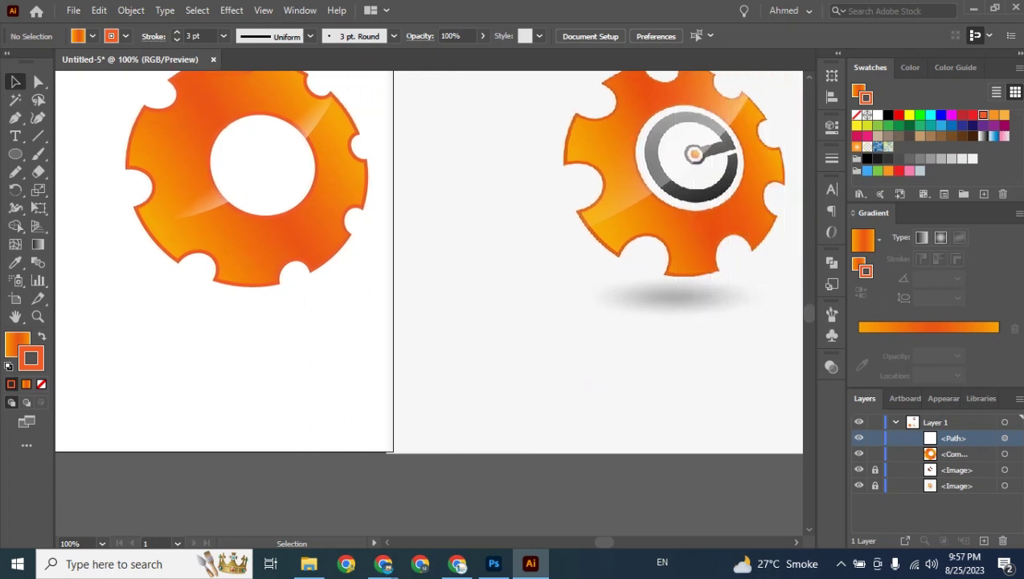
scroll(428, 262, right, 3)
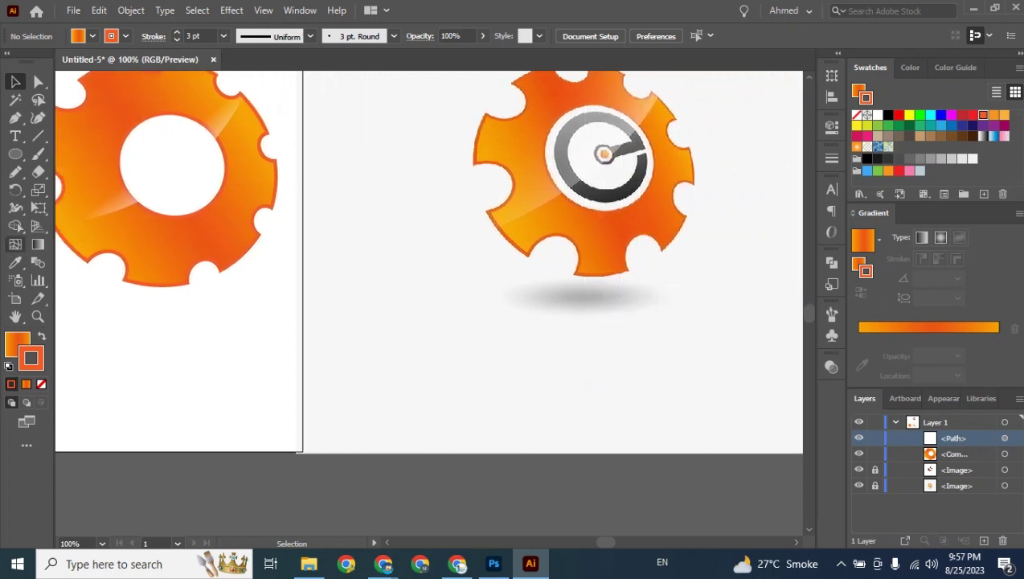
key(l)
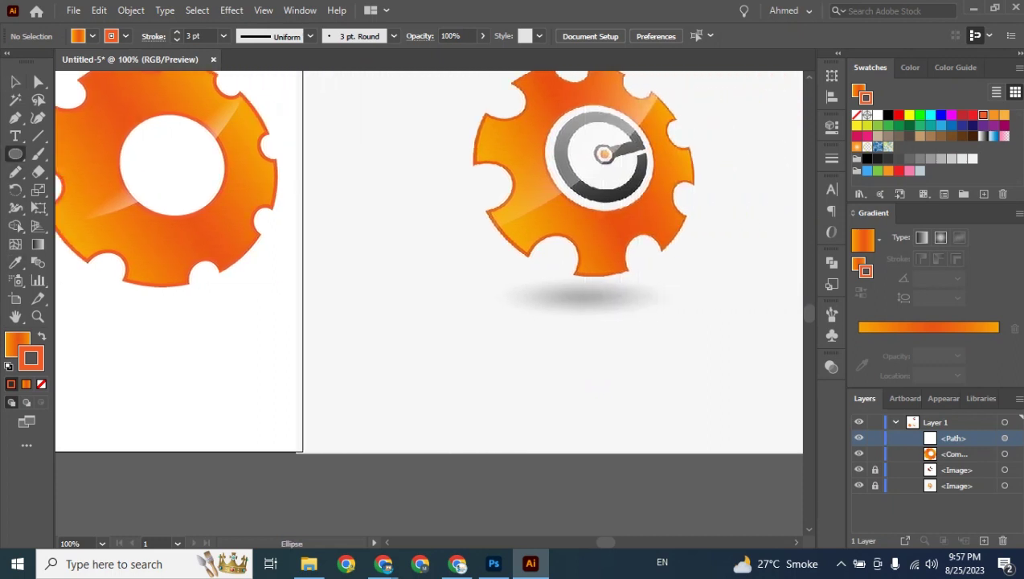
drag(90, 320, 260, 348)
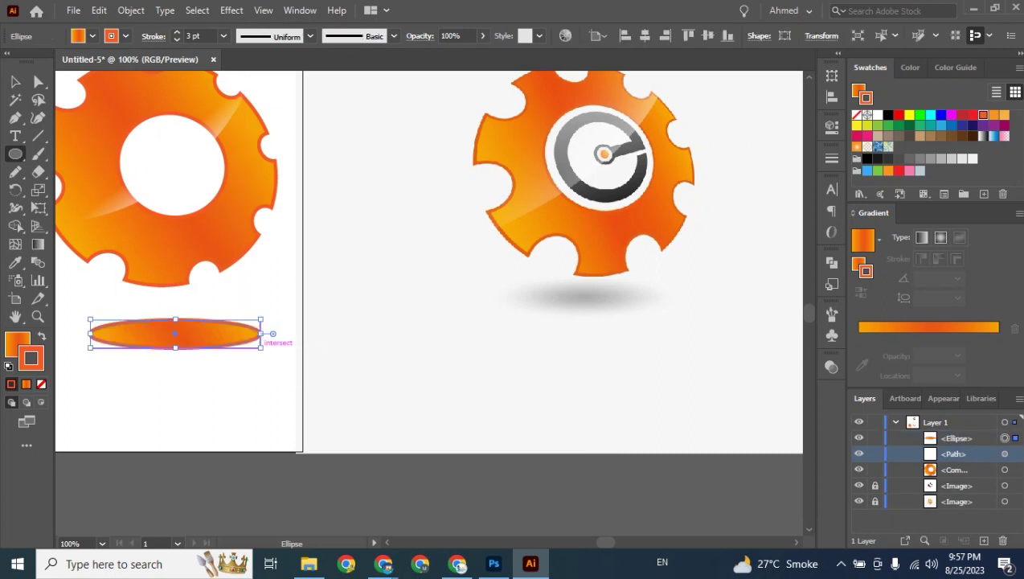
click(41, 384)
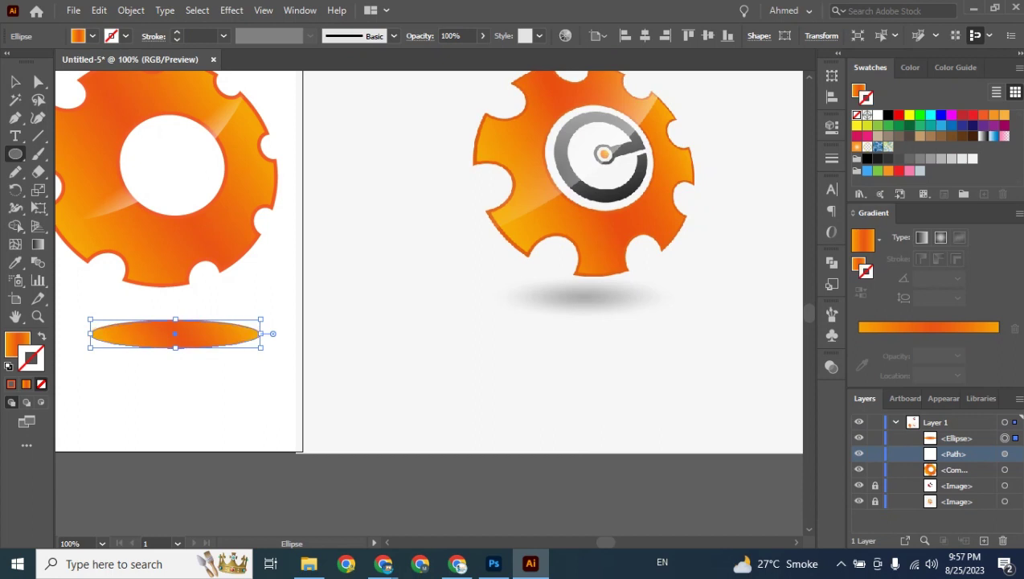
- Fill the ellipse with the White, Black gradient, make it radial, reverse it so black is in the centre, and deselect it
click(16, 343)
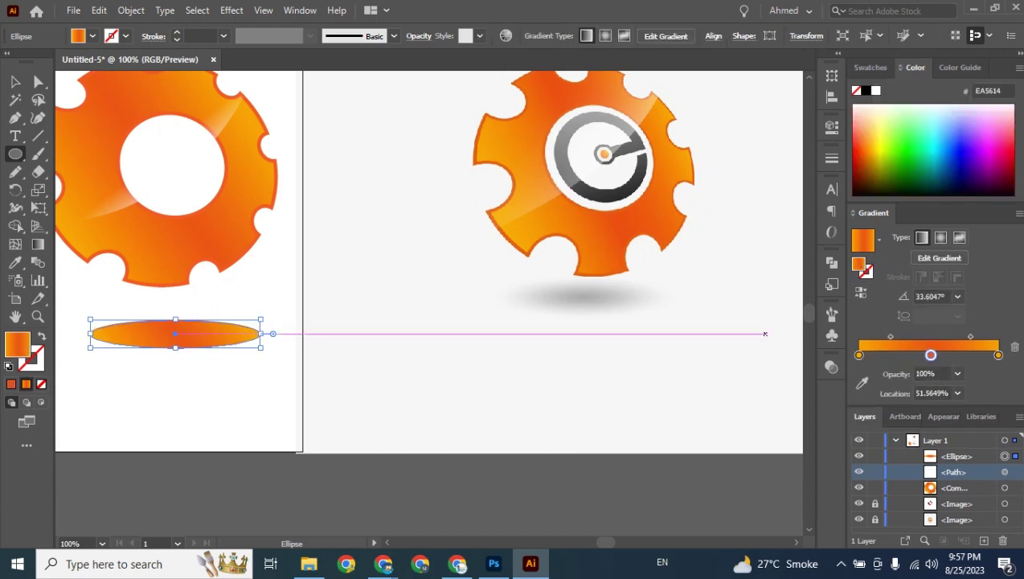
click(879, 239)
scroll(771, 313, up, 1)
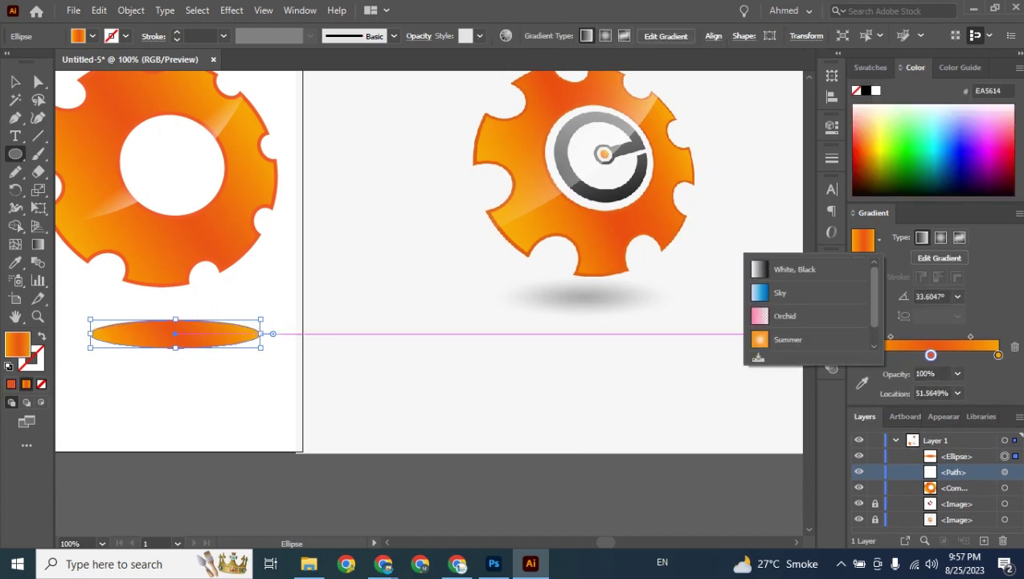
click(771, 268)
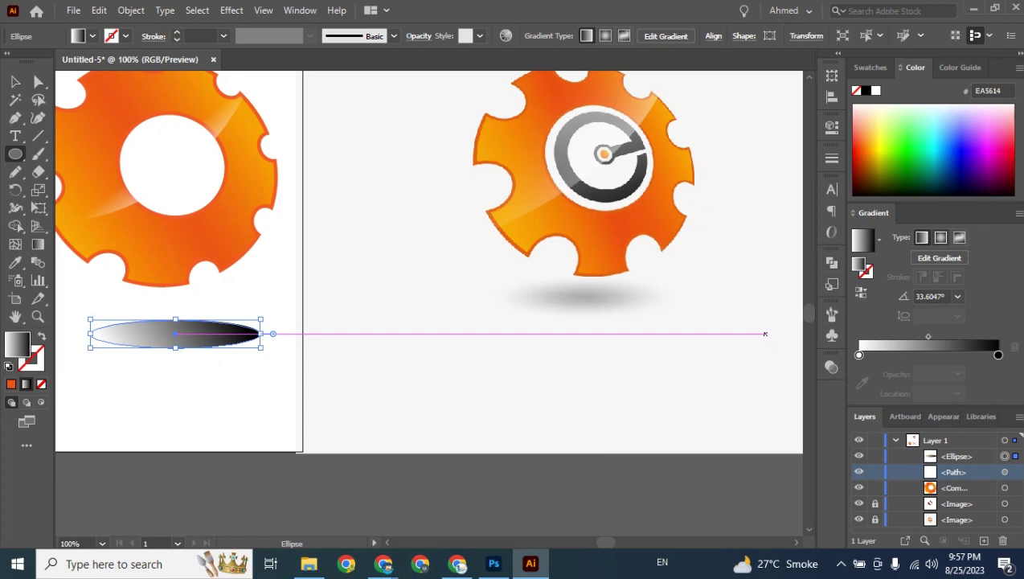
click(941, 237)
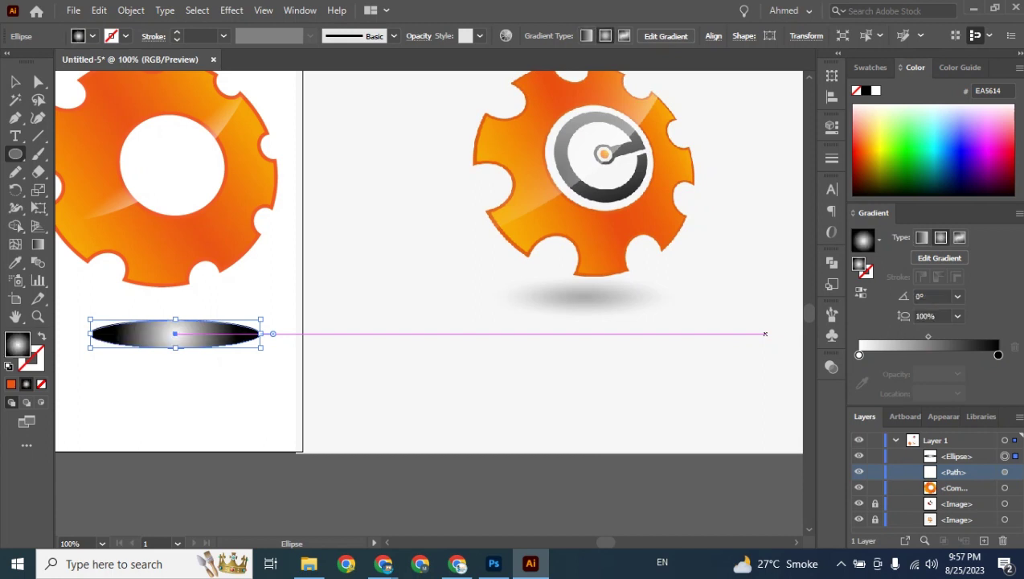
click(861, 291)
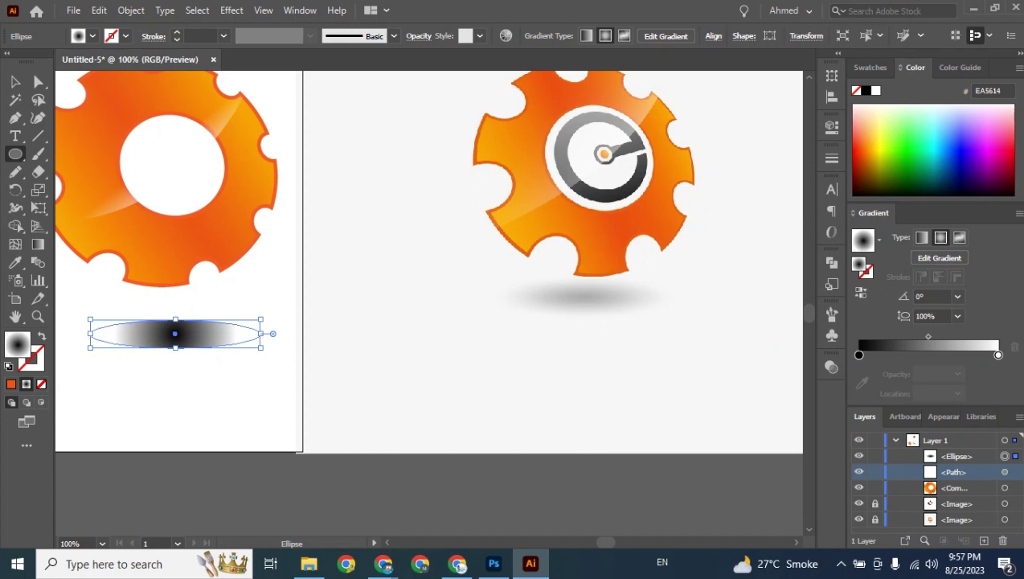
click(15, 82)
click(198, 394)
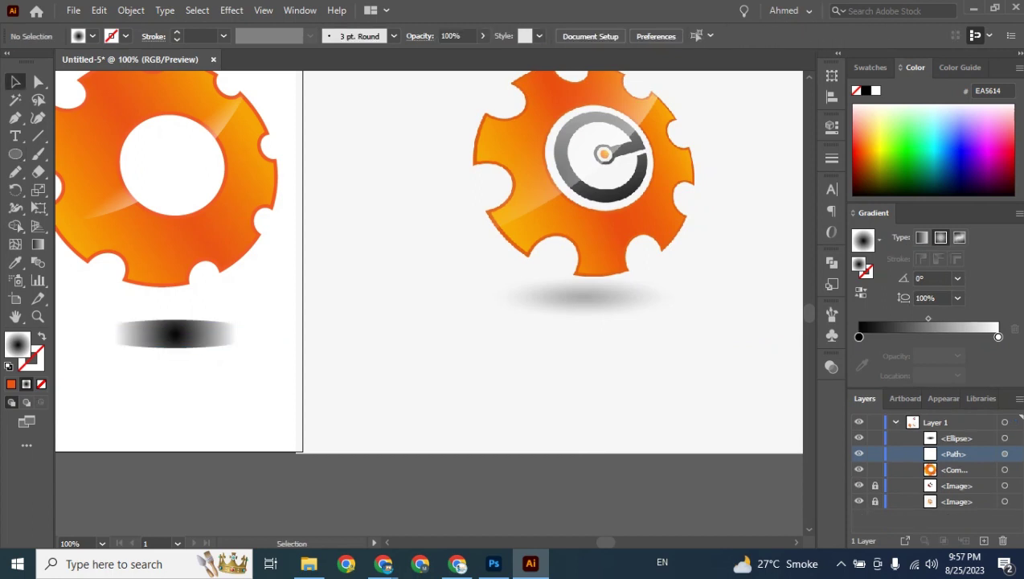
- Reduce the shadow ellipse's overall opacity to 25% and deselect it
click(195, 345)
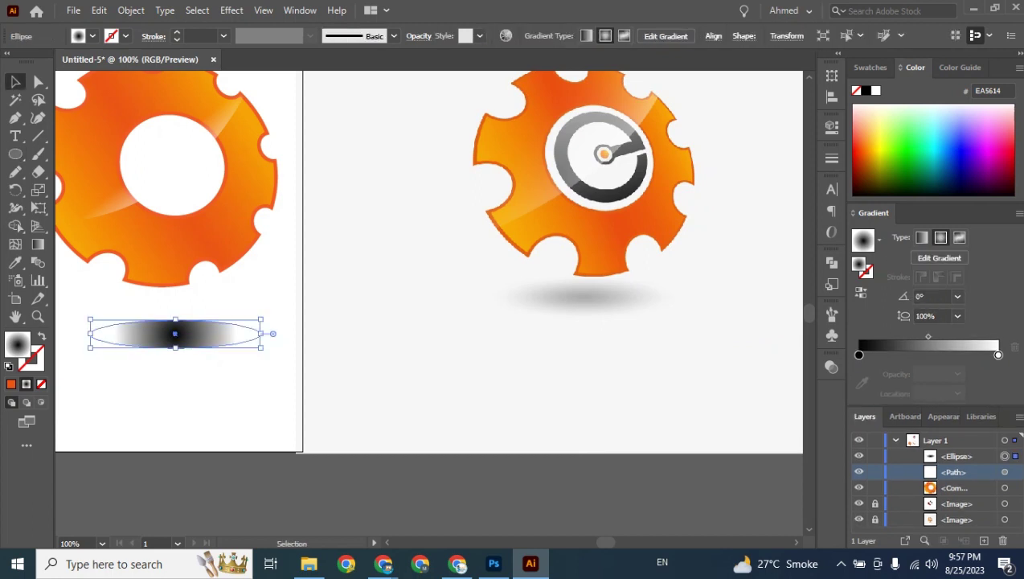
click(832, 366)
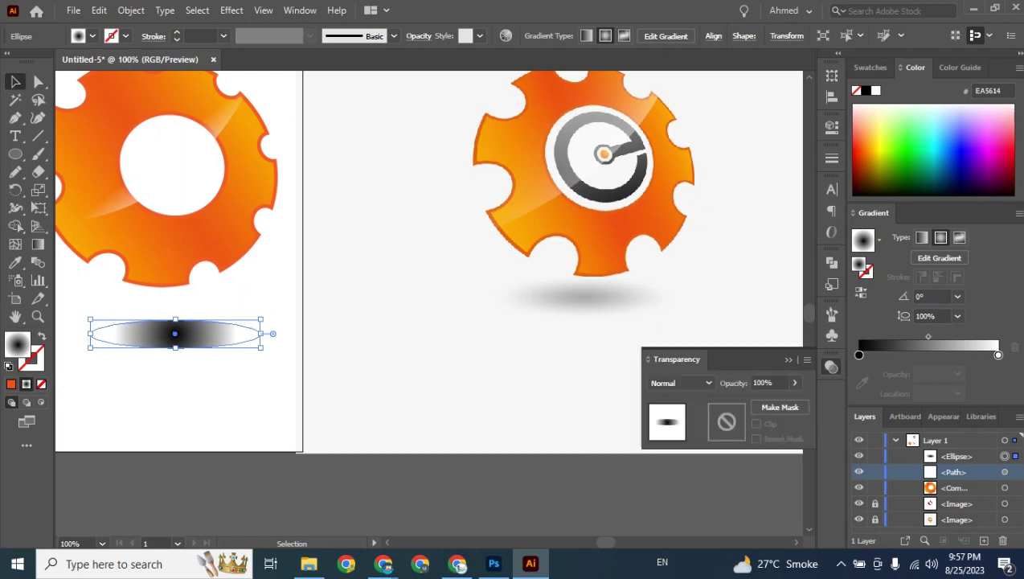
click(794, 382)
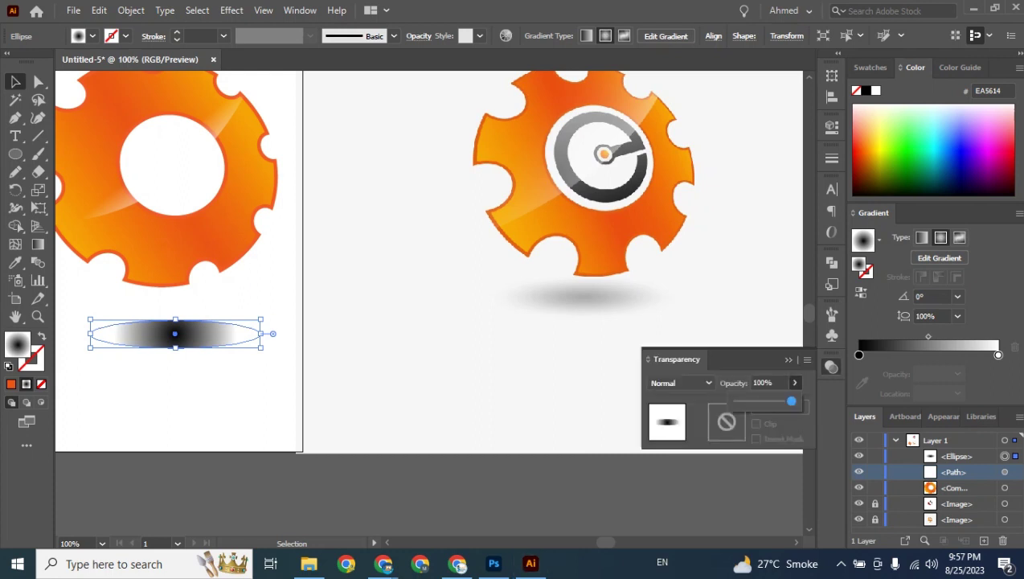
drag(789, 401, 750, 401)
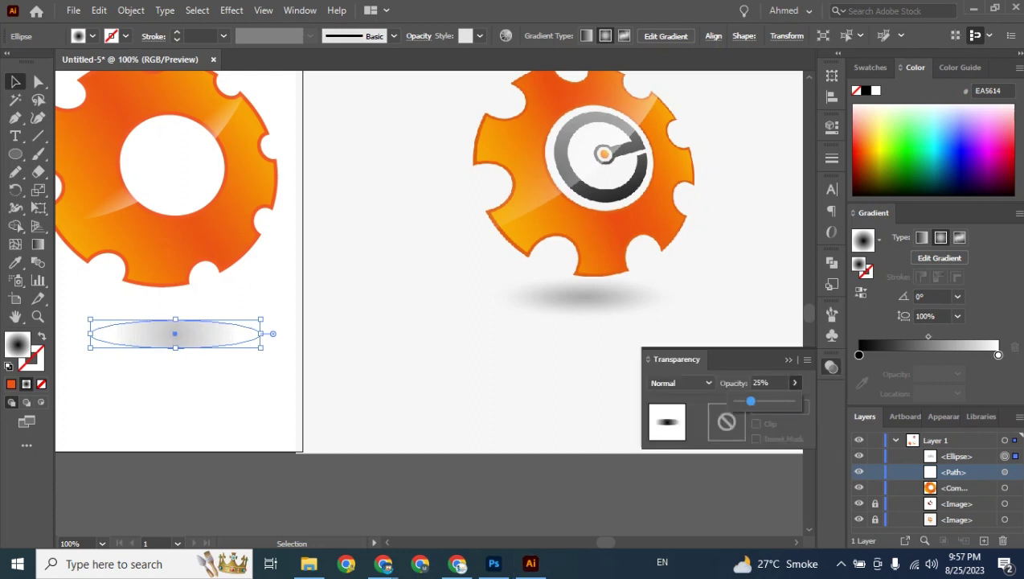
click(760, 382)
click(241, 389)
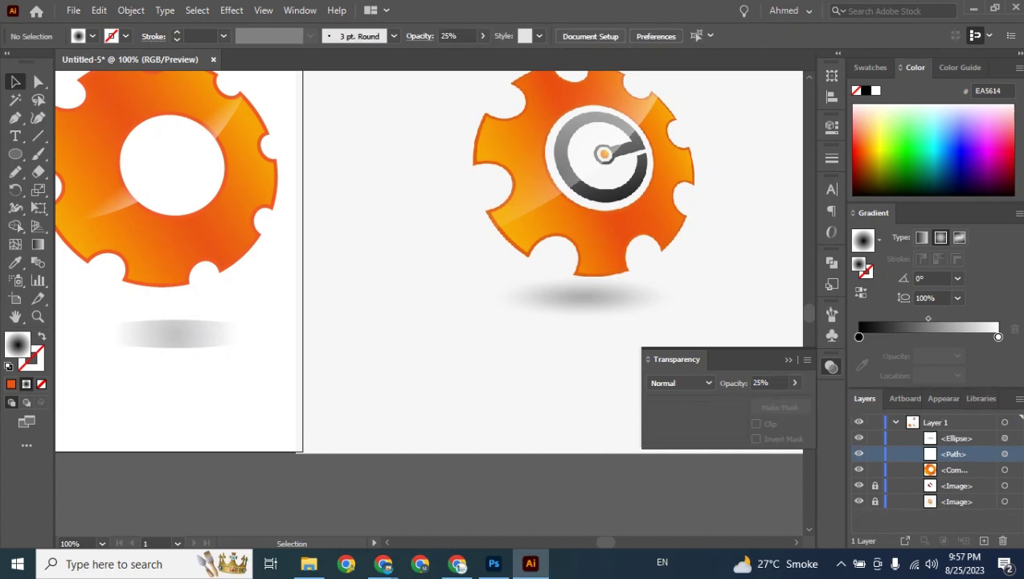
- Set the black gradient stop of the shadow ellipse to 80% opacity and deselect the ellipse
click(176, 334)
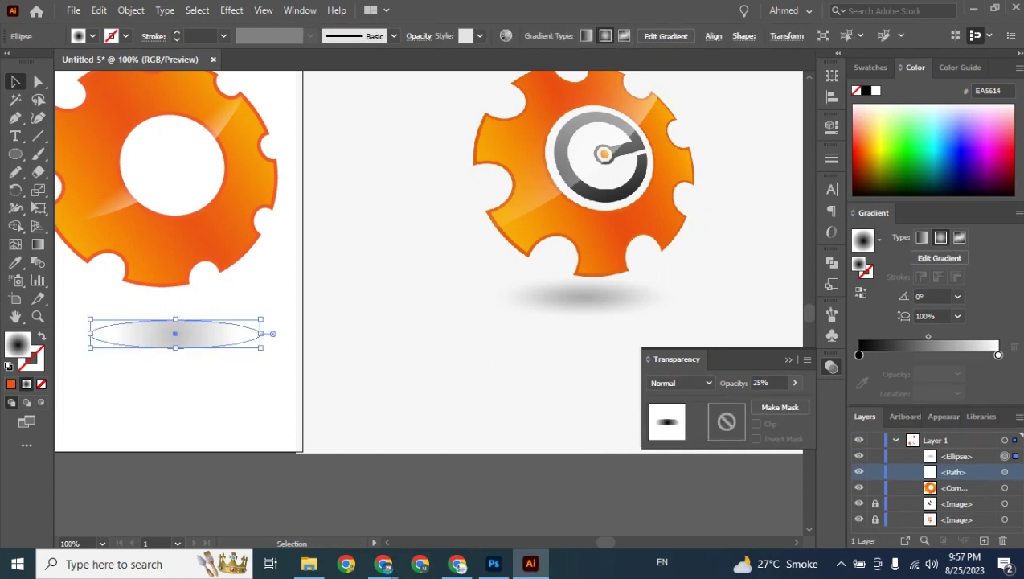
click(794, 383)
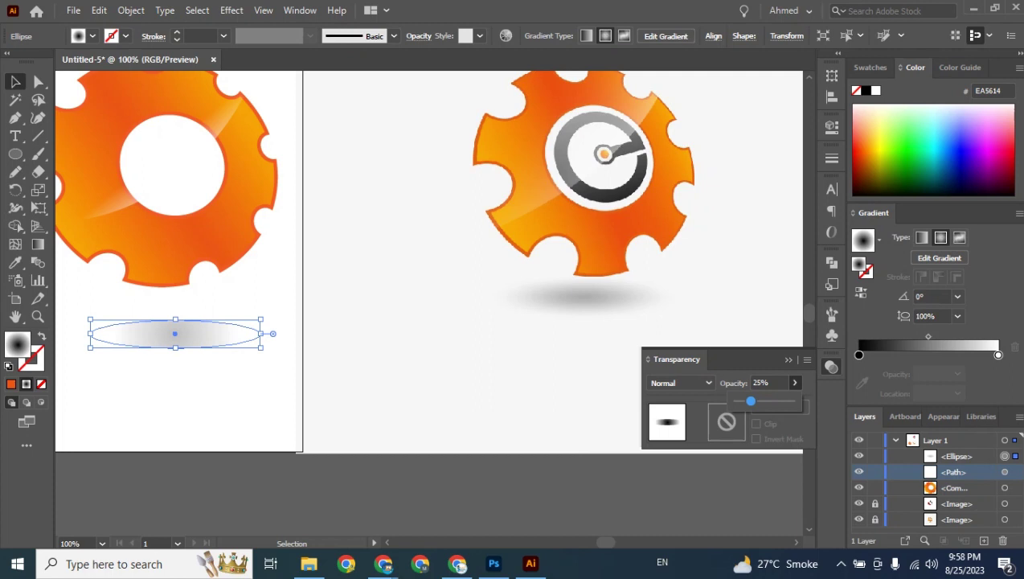
click(858, 354)
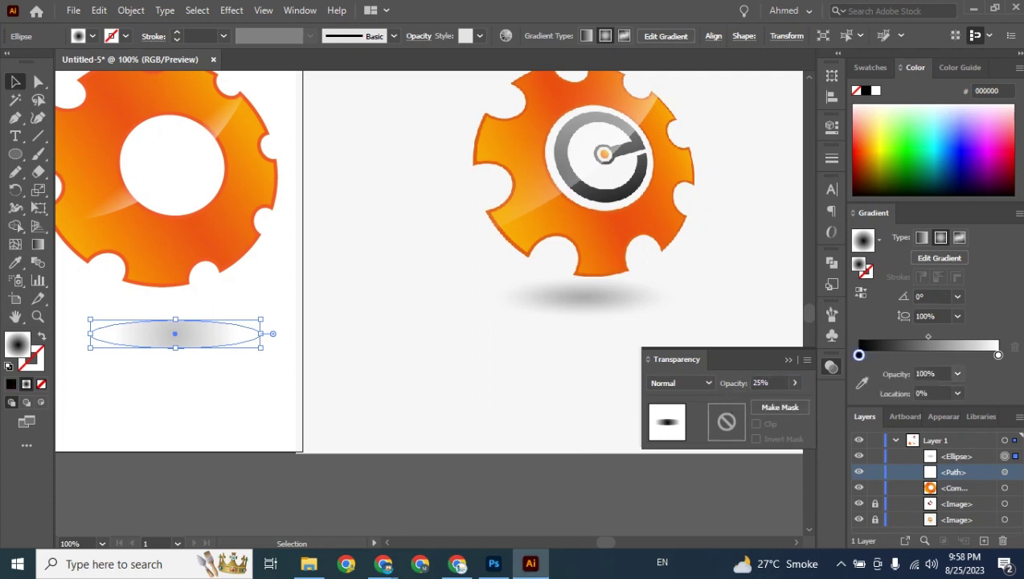
click(957, 374)
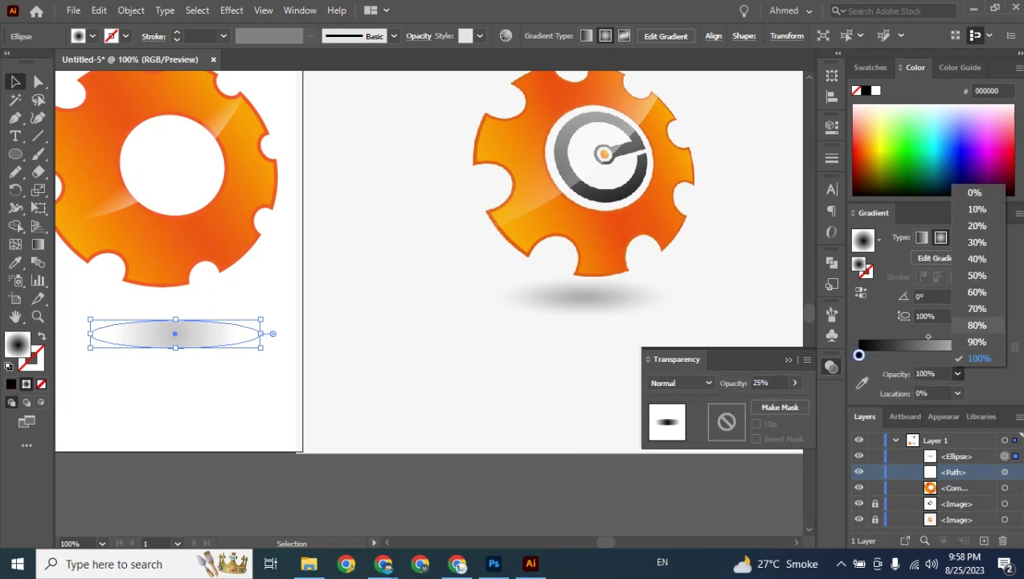
click(974, 323)
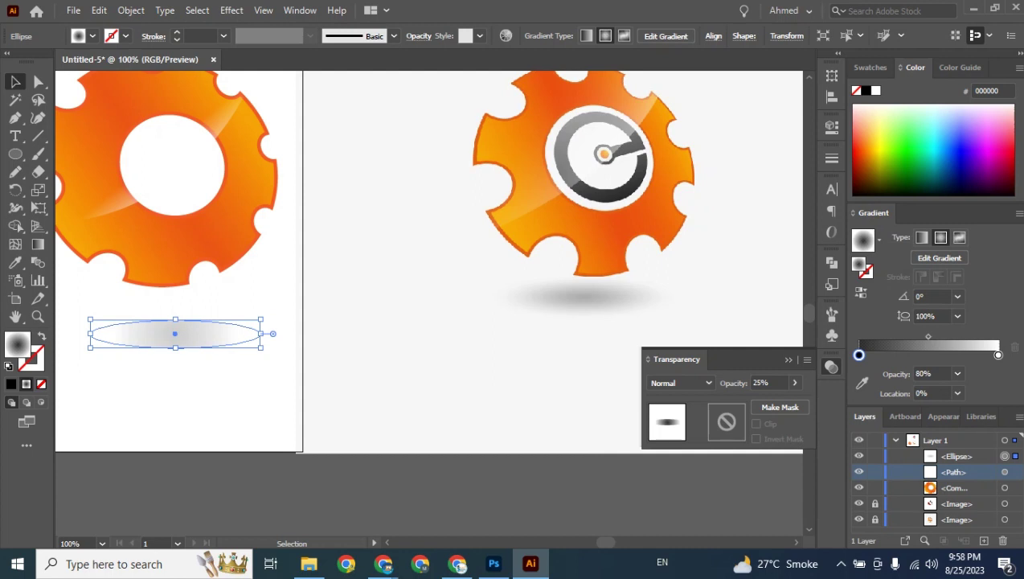
key(ctrl+shift+a)
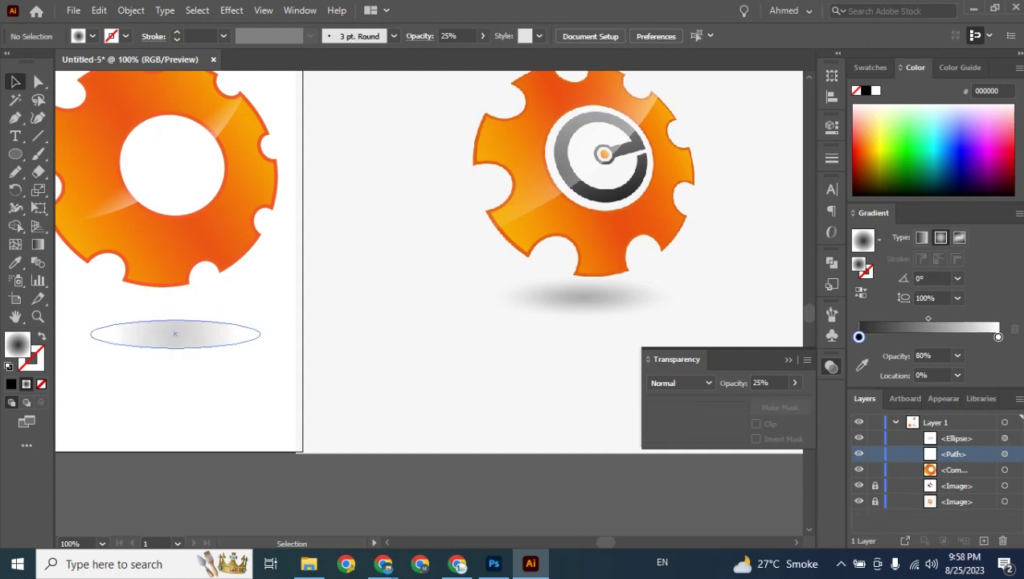
- Widen the shadow ellipse to nearly the gear's width and place it closer beneath the gear
click(254, 330)
drag(260, 334, 222, 320)
click(225, 378)
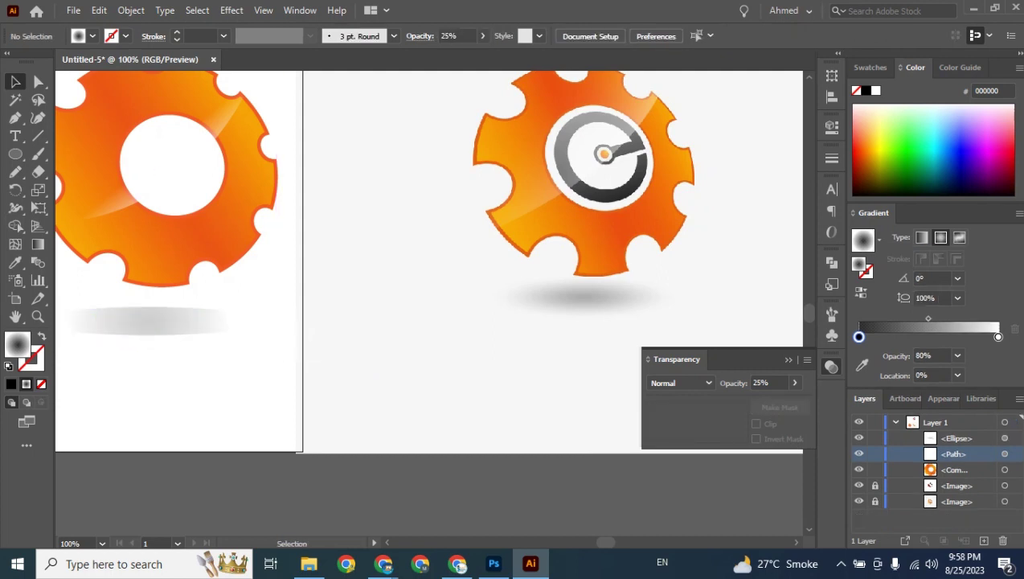
- Set the shadow ellipse's blending mode to Multiply and deselect it
key(ctrl+minus)
key(ctrl+minus)
key(ctrl+minus)
key(ctrl+plus)
key(ctrl+plus)
key(ctrl+plus)
key(ctrl+plus)
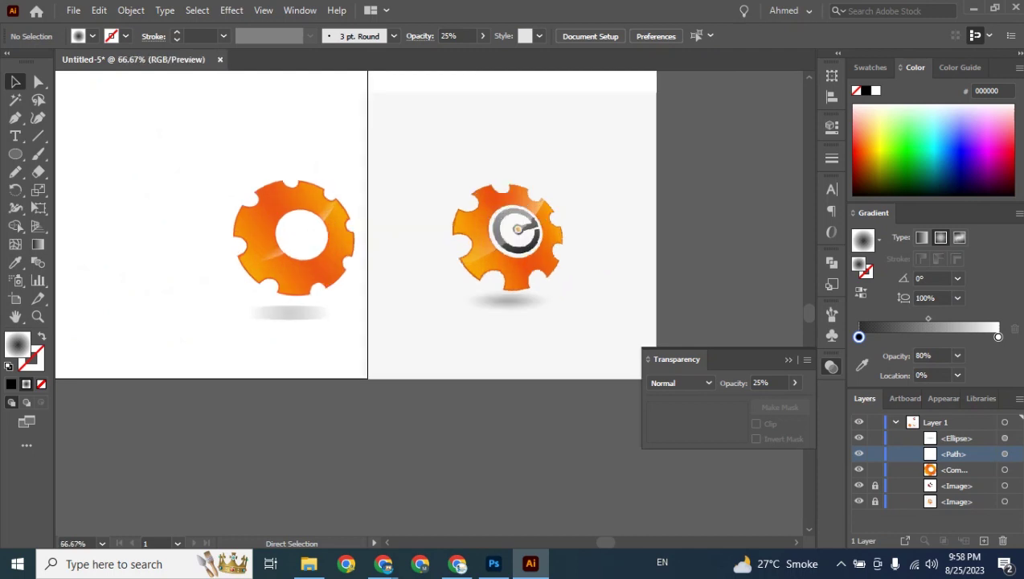
key(ctrl+minus)
key(ctrl+minus)
key(ctrl+minus)
key(ctrl+minus)
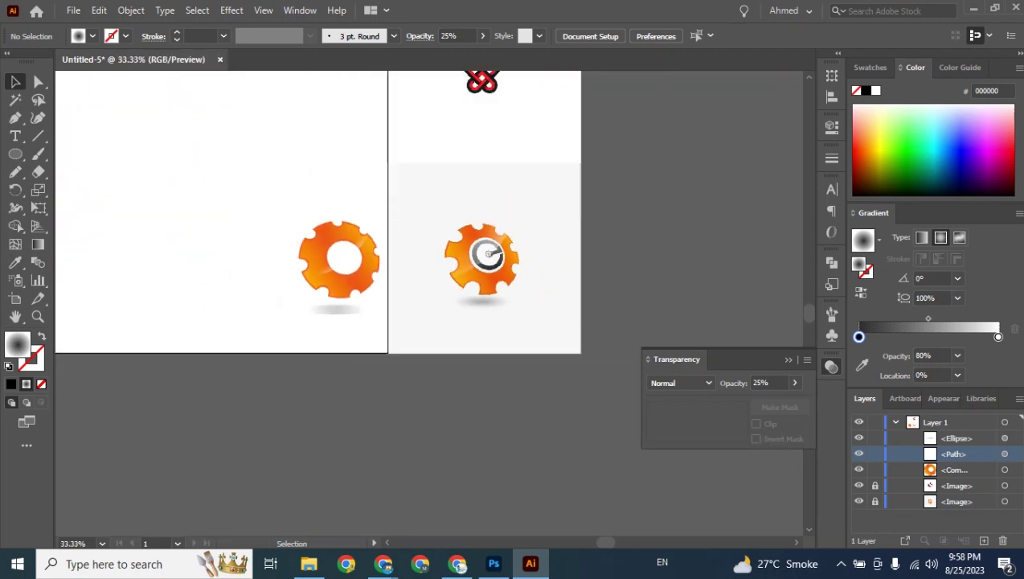
click(336, 310)
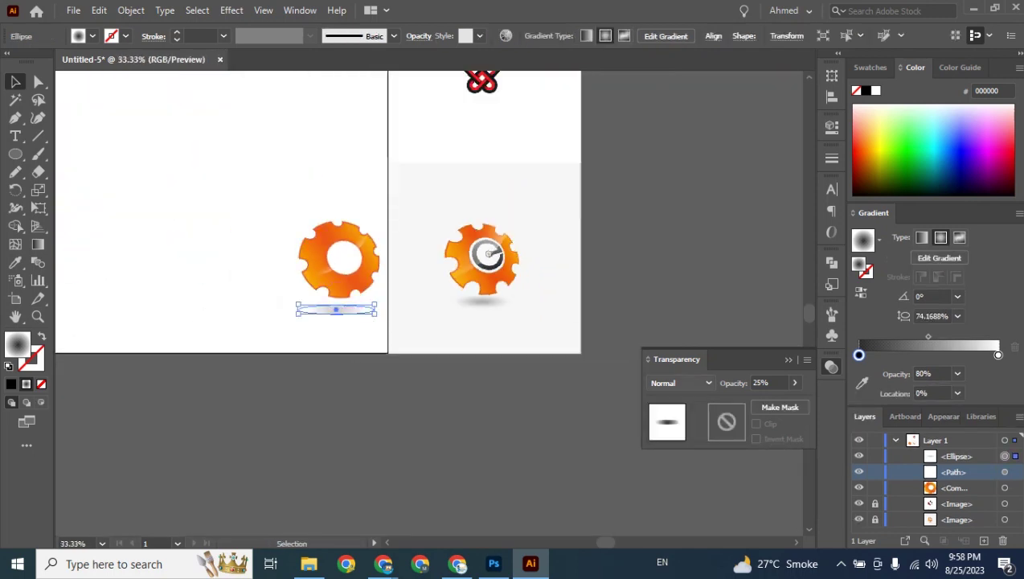
click(680, 383)
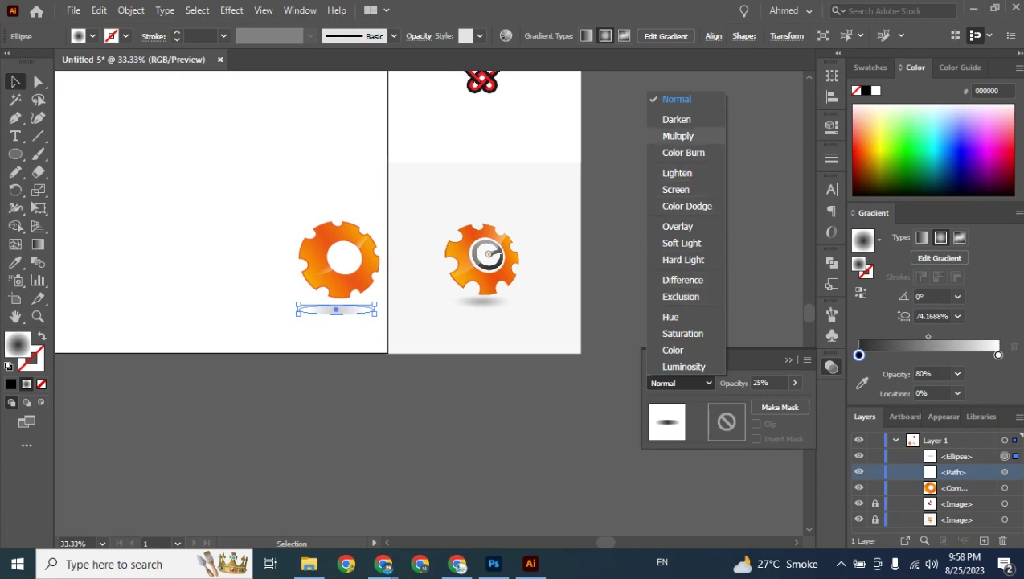
click(677, 136)
click(667, 178)
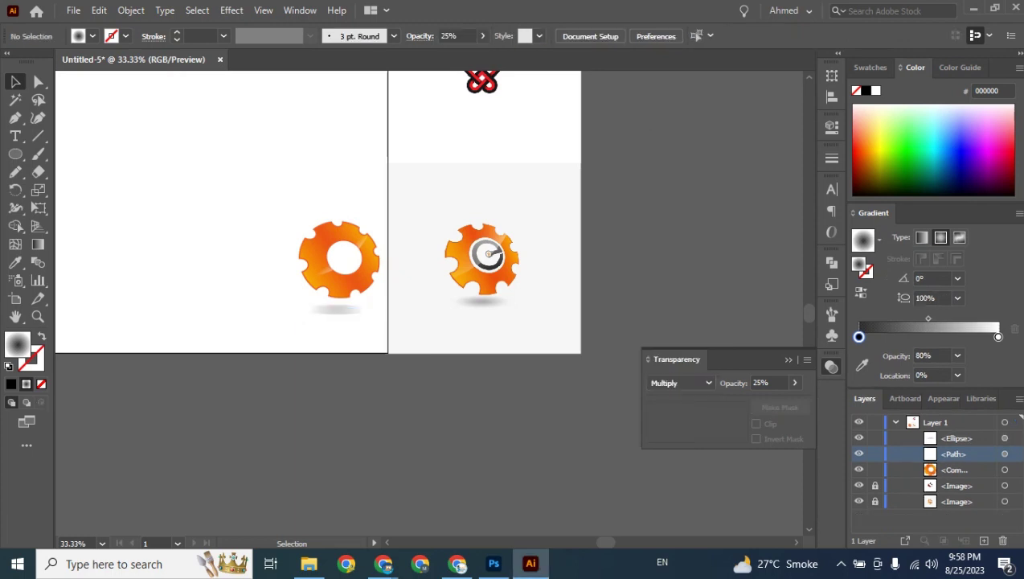
- Shift the shadow ellipse slightly to the right to centre it beneath the gear and deselect it
click(346, 312)
key(ctrl+plus)
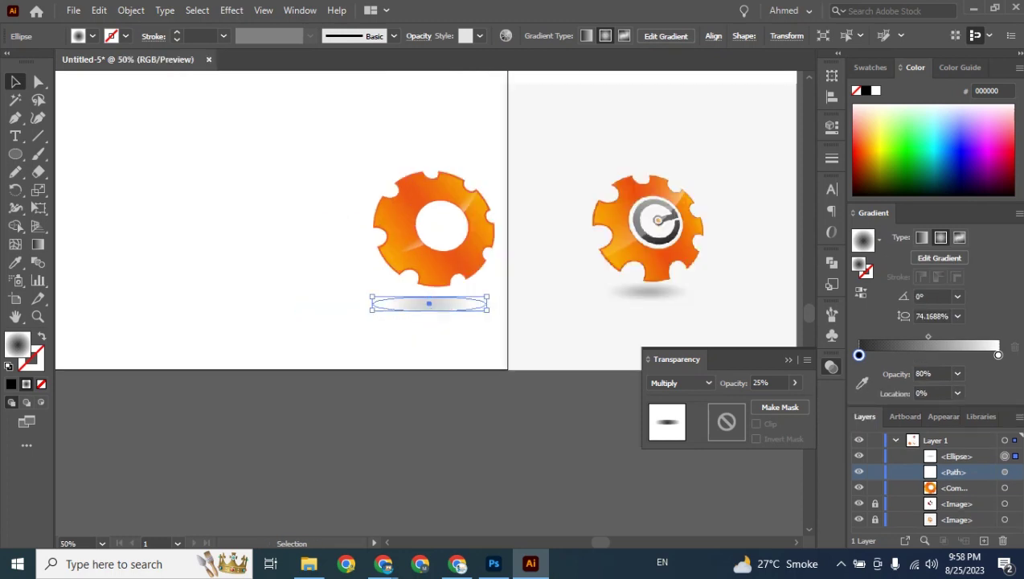
key(ctrl+shift+a)
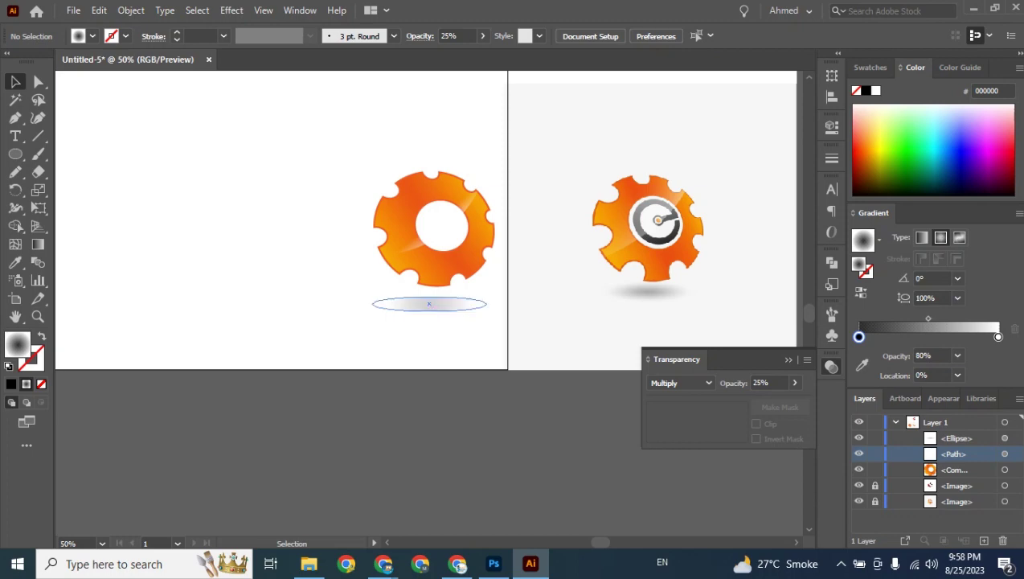
drag(486, 304, 493, 304)
key(ctrl+shift+a)
- Switch to the Google Meet call in Chrome
mouse_move(385, 563)
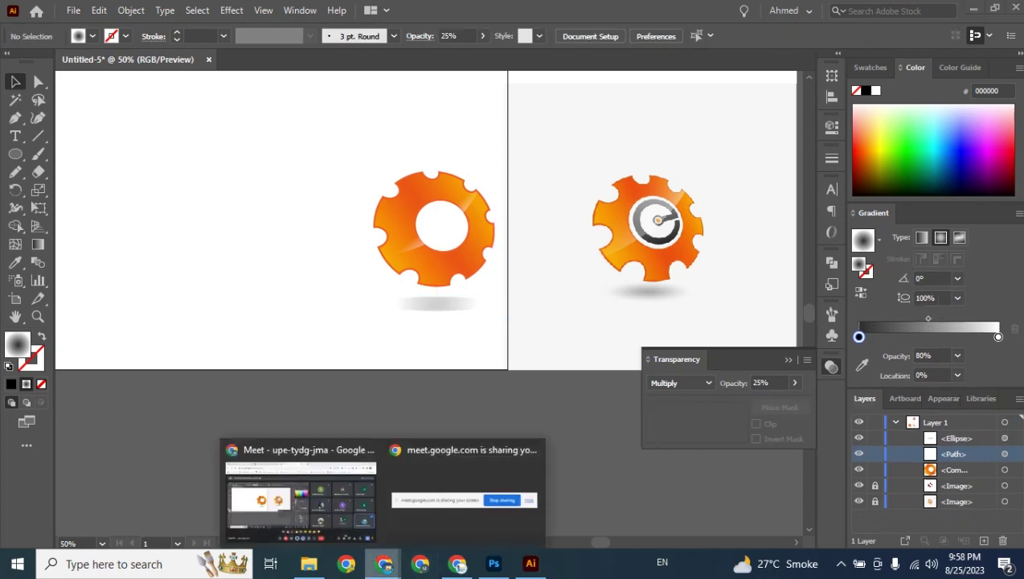
click(257, 518)
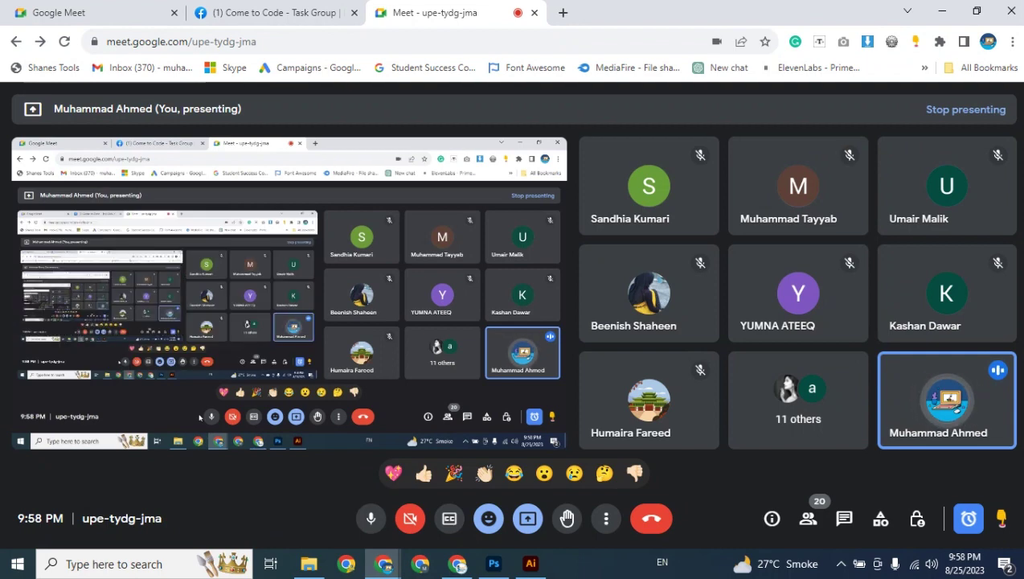